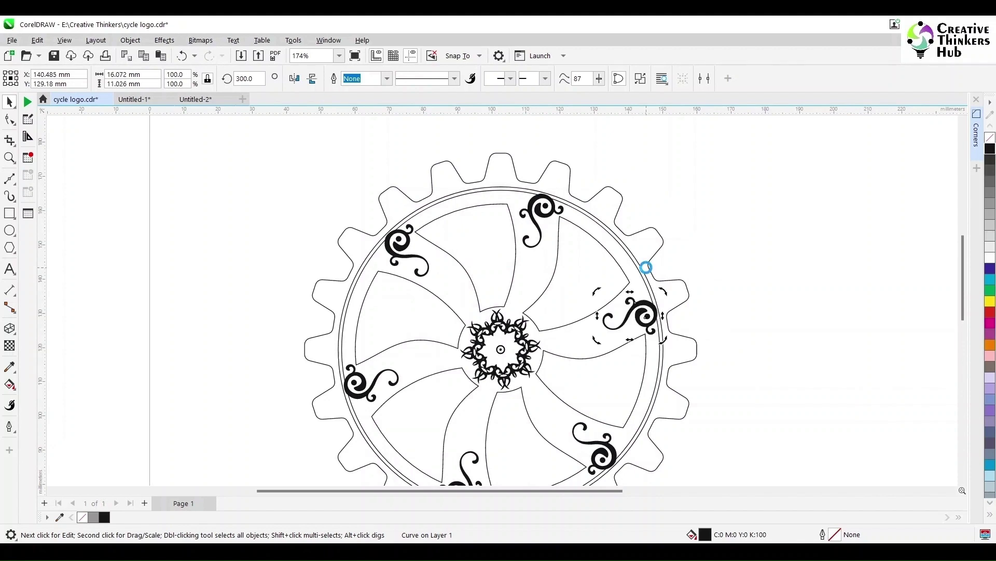
# Merge the six swirl ornaments and the circular ring of the gear into one outlined shape
pyautogui.click(800, 290)
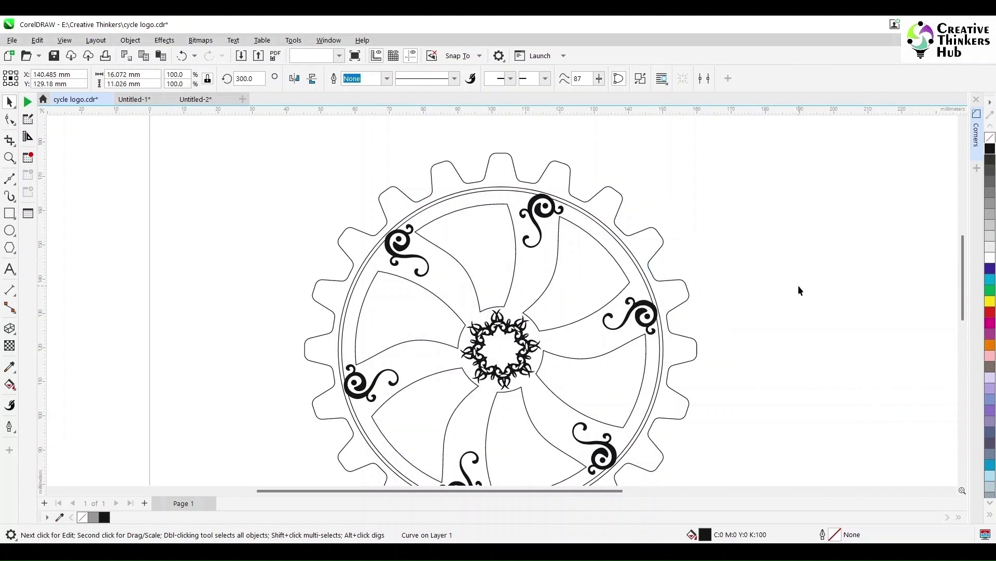
pyautogui.click(644, 319)
pyautogui.keyDown('shift'); pyautogui.click(547, 217); pyautogui.keyUp('shift')
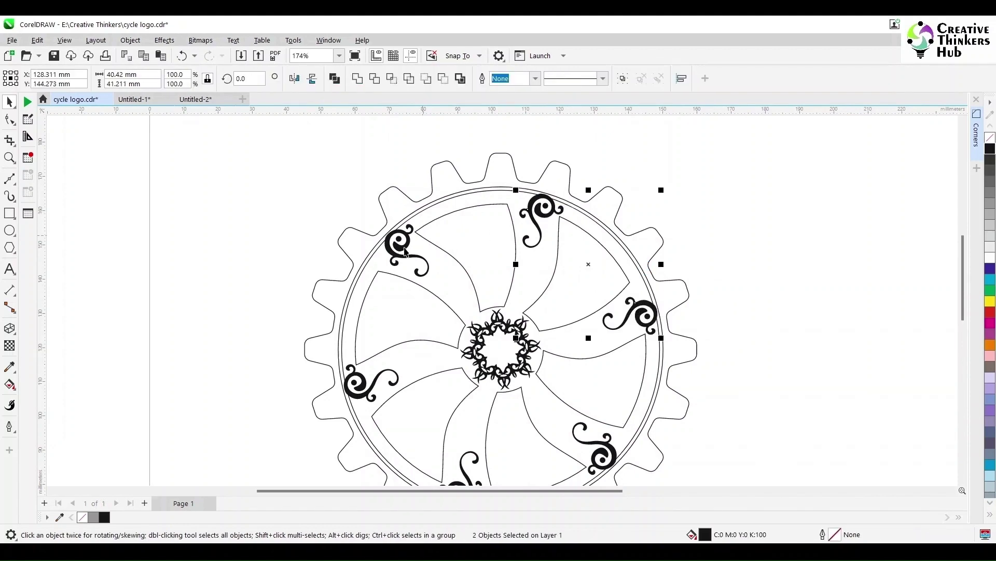
pyautogui.keyDown('shift'); pyautogui.click(406, 248); pyautogui.keyUp('shift')
pyautogui.keyDown('shift'); pyautogui.click(360, 395); pyautogui.keyUp('shift')
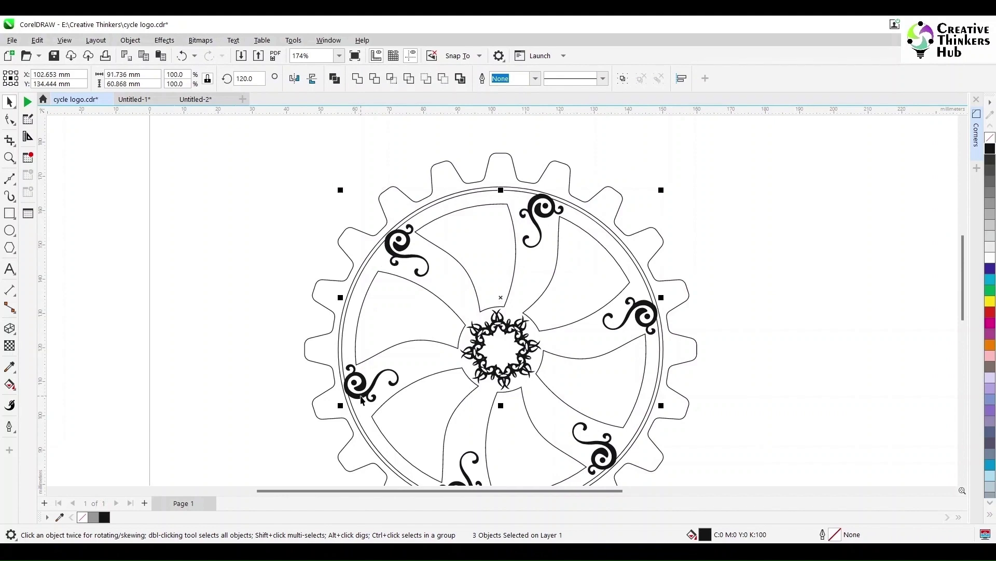
pyautogui.keyDown('shift'); pyautogui.click(472, 458); pyautogui.keyUp('shift')
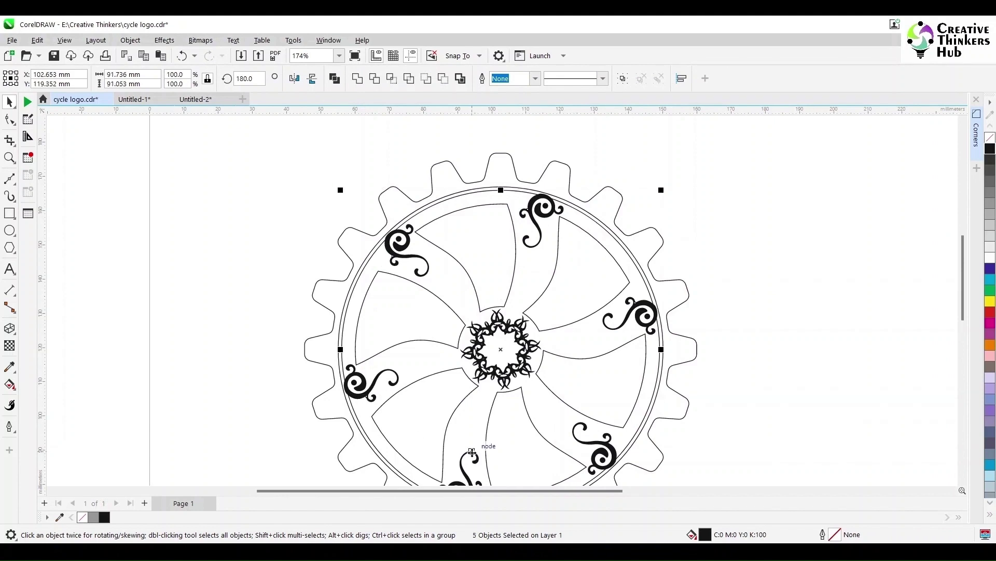
pyautogui.keyDown('shift'); pyautogui.click(589, 442); pyautogui.keyUp('shift')
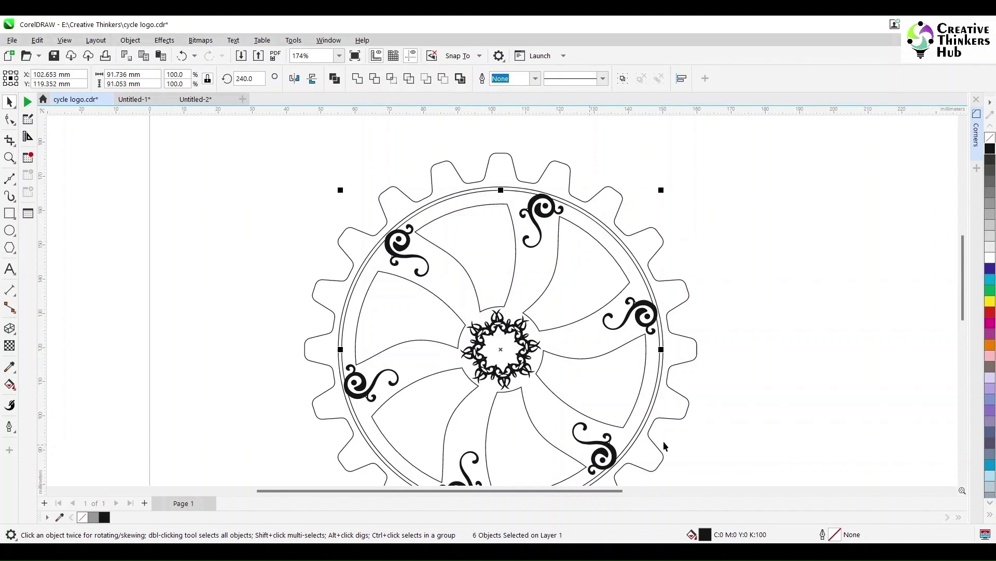
pyautogui.keyDown('shift'); pyautogui.click(650, 415); pyautogui.keyUp('shift')
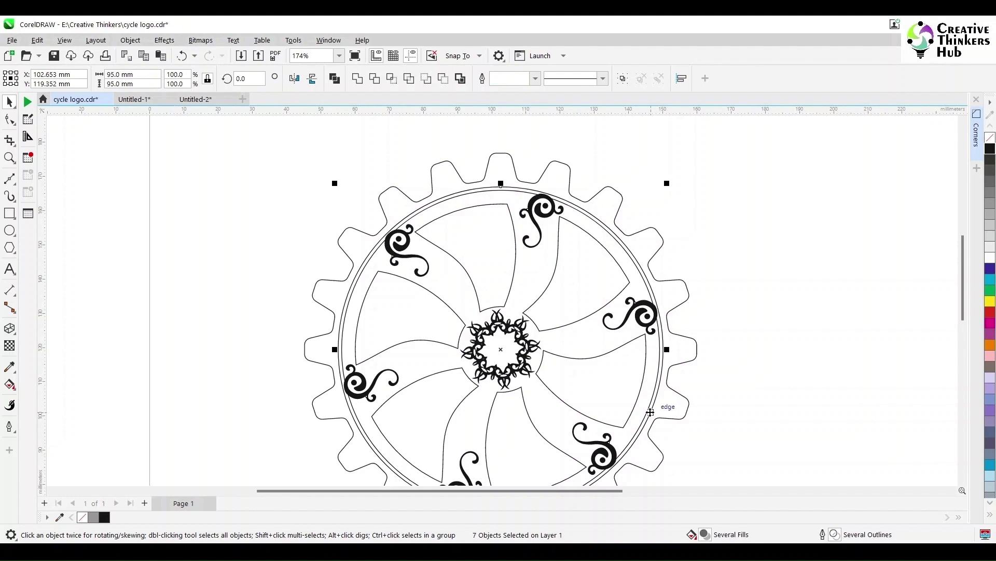
pyautogui.click(692, 185)
# Delete the spare brown swirl ornament beside the gear
pyautogui.press('F4')
pyautogui.moveTo(791, 189); pyautogui.dragTo(898, 358)
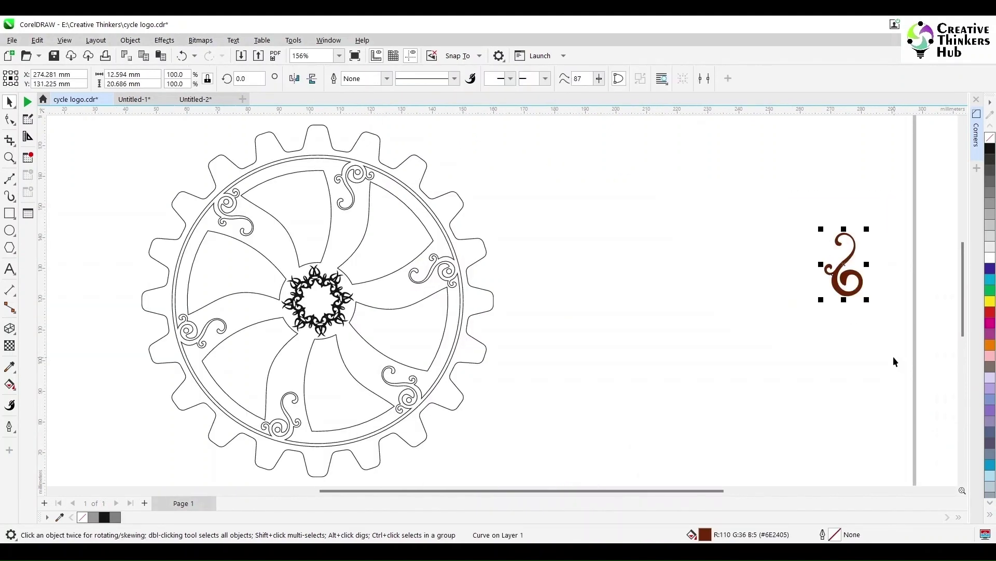
pyautogui.press('Delete')
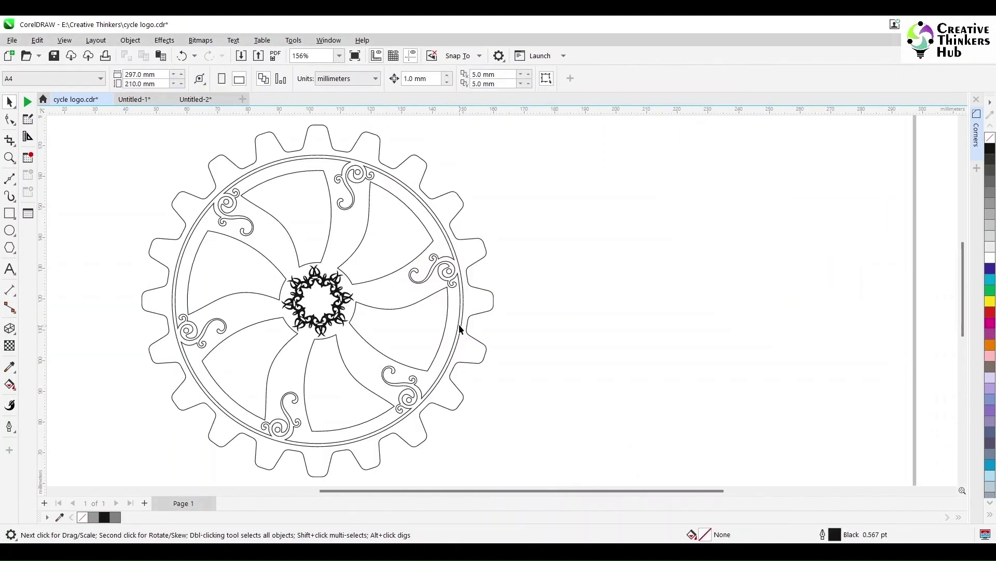
# Duplicate the plain toothed gear outline and place the copy to the right of the original
pyautogui.click(465, 255)
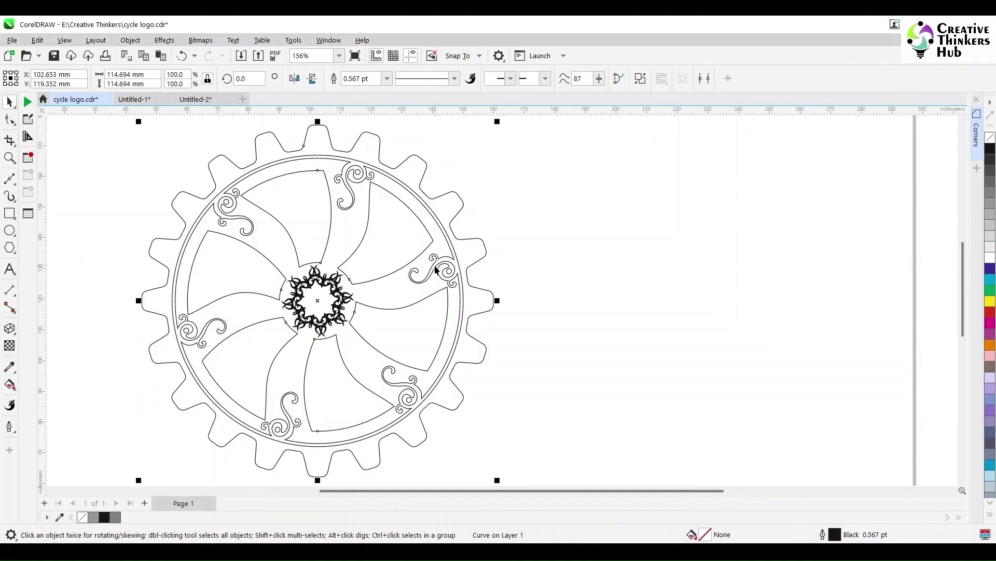
pyautogui.moveTo(446, 252); pyautogui.dragTo(854, 265)
pyautogui.rightClick(854, 266)
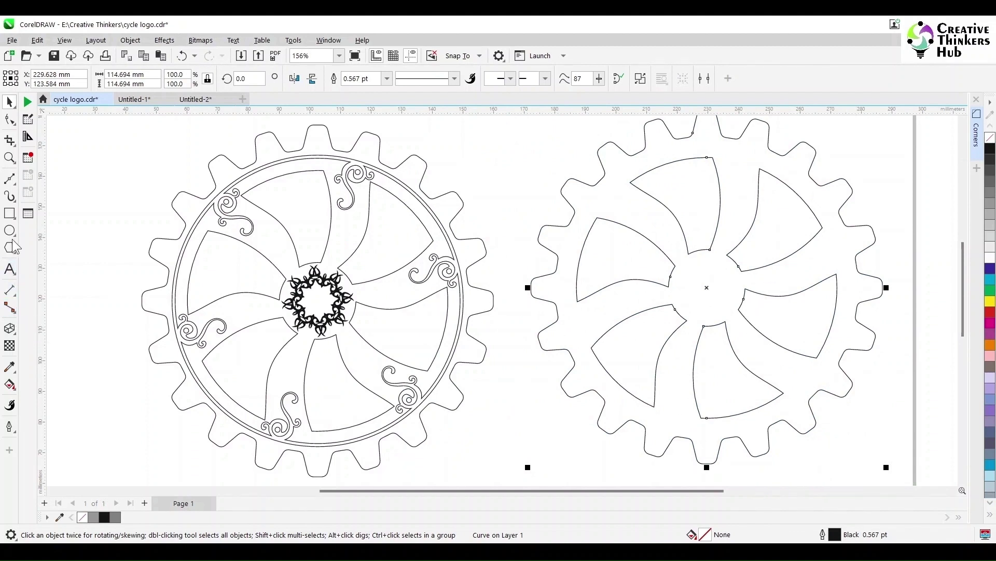
# Extrude the copied gear outline diagonally toward its upper right and fill it with 60% black
pyautogui.click(10, 329)
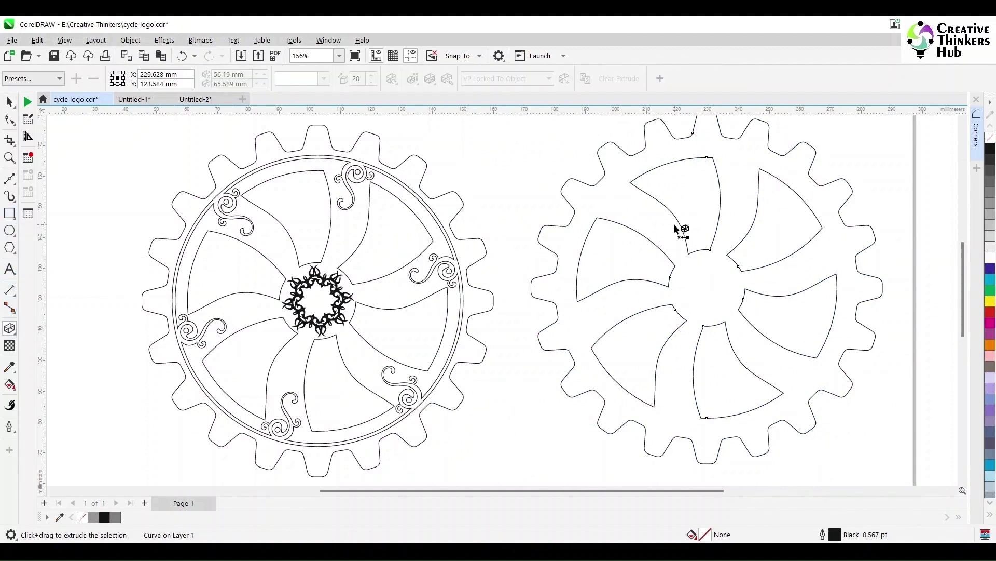
pyautogui.moveTo(836, 217); pyautogui.dragTo(870, 130)
pyautogui.click(9, 102)
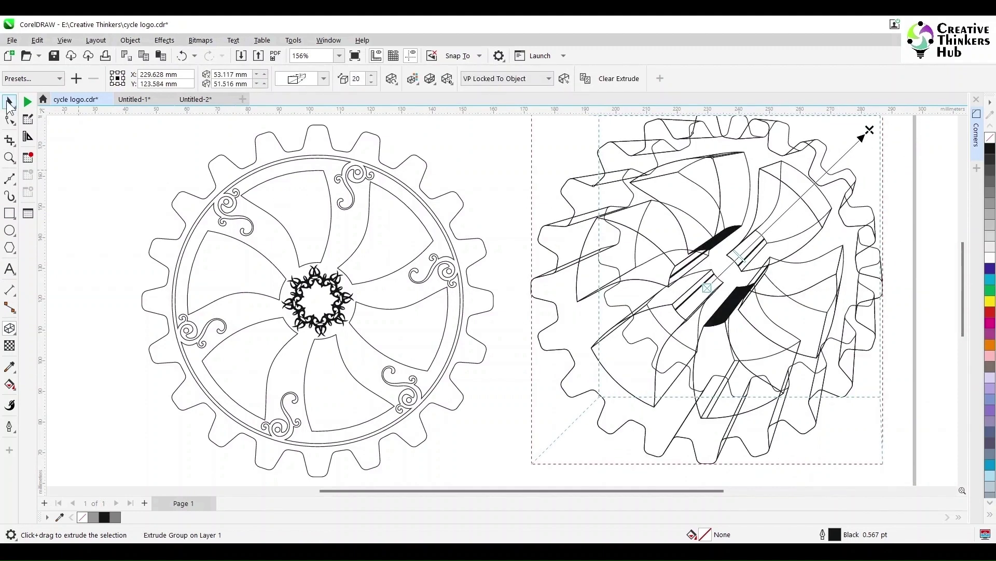
pyautogui.click(991, 200)
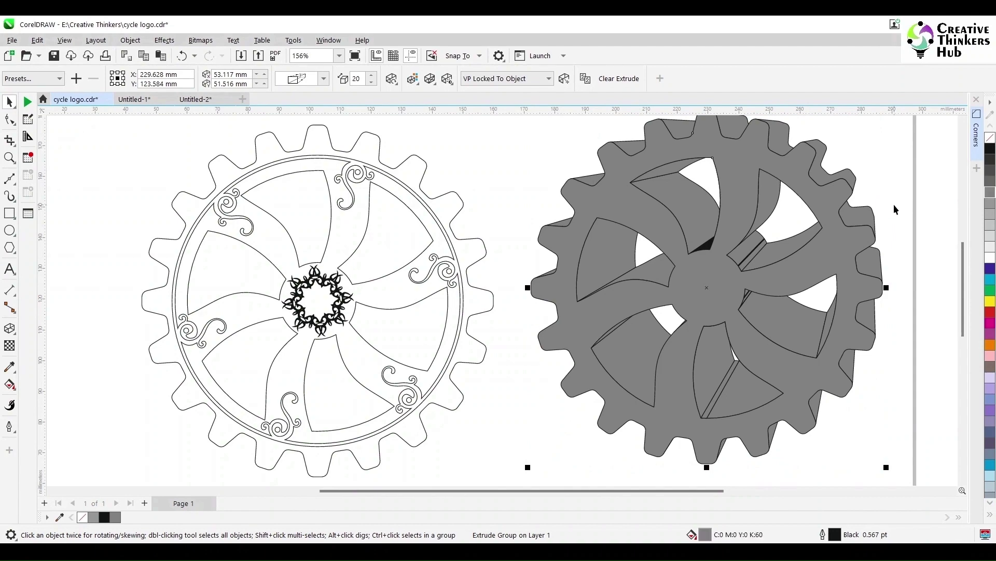
pyautogui.scroll(-2, 893, 204)
pyautogui.scroll(1, 894, 205)
pyautogui.click(964, 122)
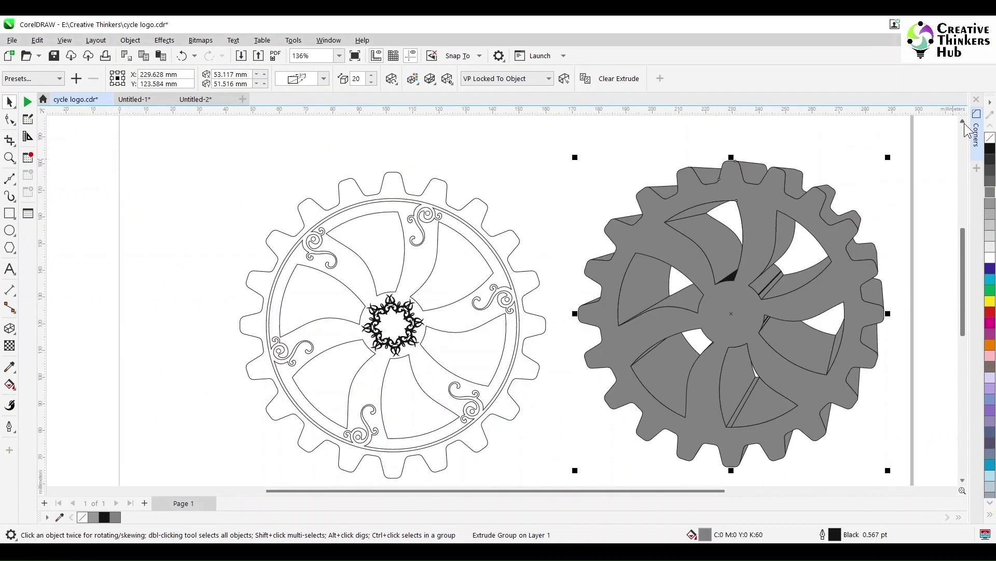
pyautogui.click(9, 119)
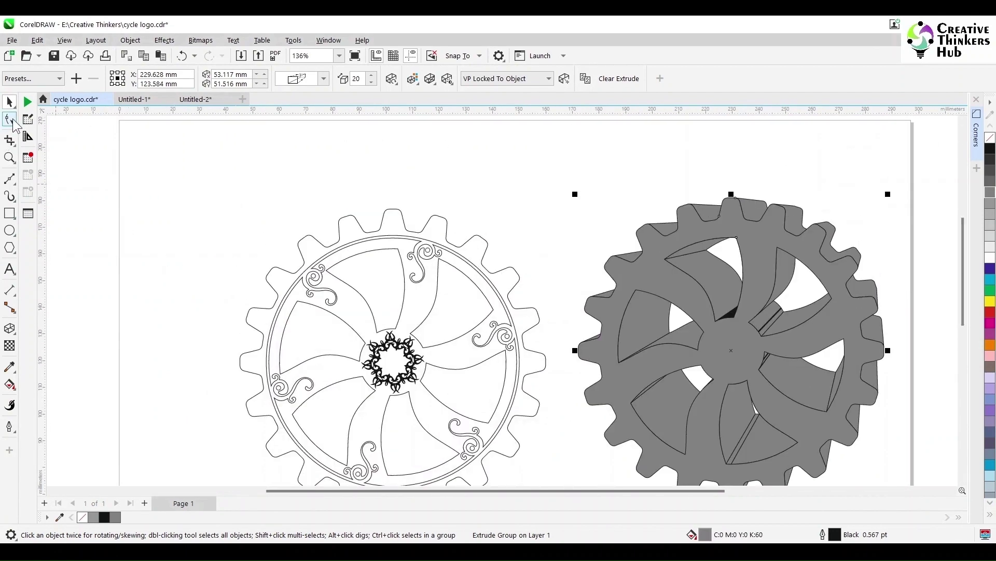
pyautogui.click(745, 235)
pyautogui.click(371, 82)
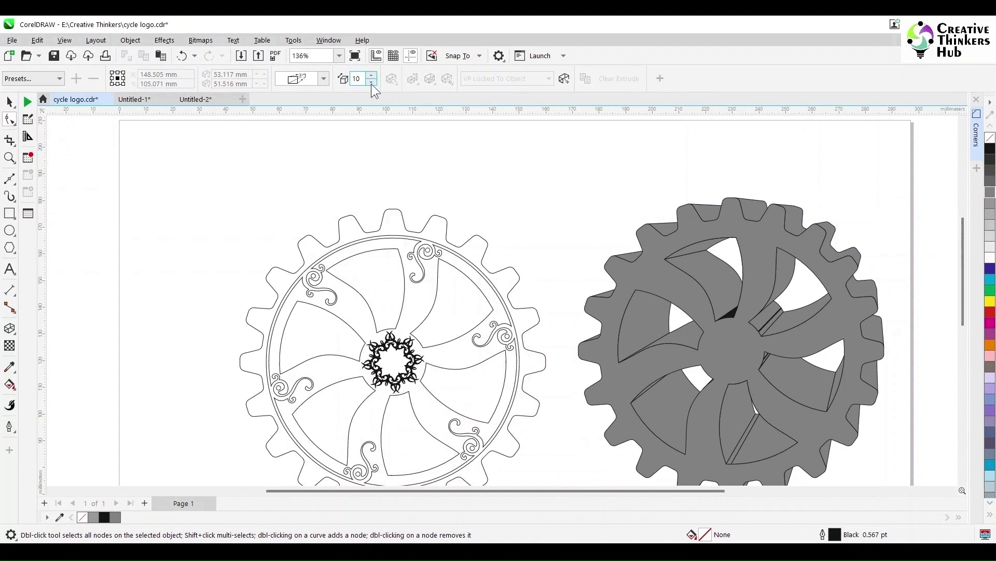
# Set the extrusion depth of the gray gear to 10
pyautogui.click(10, 102)
pyautogui.click(762, 241)
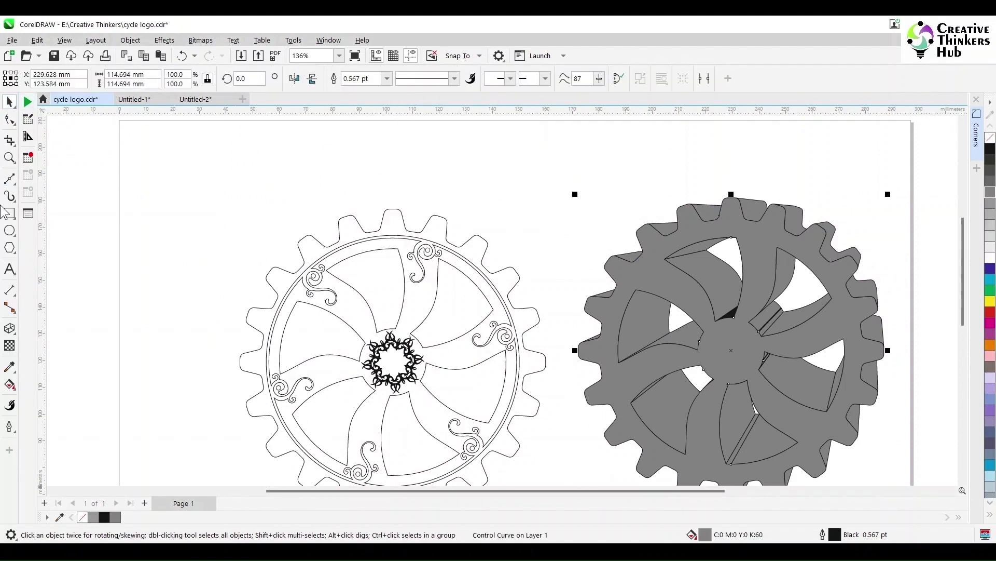
pyautogui.click(10, 328)
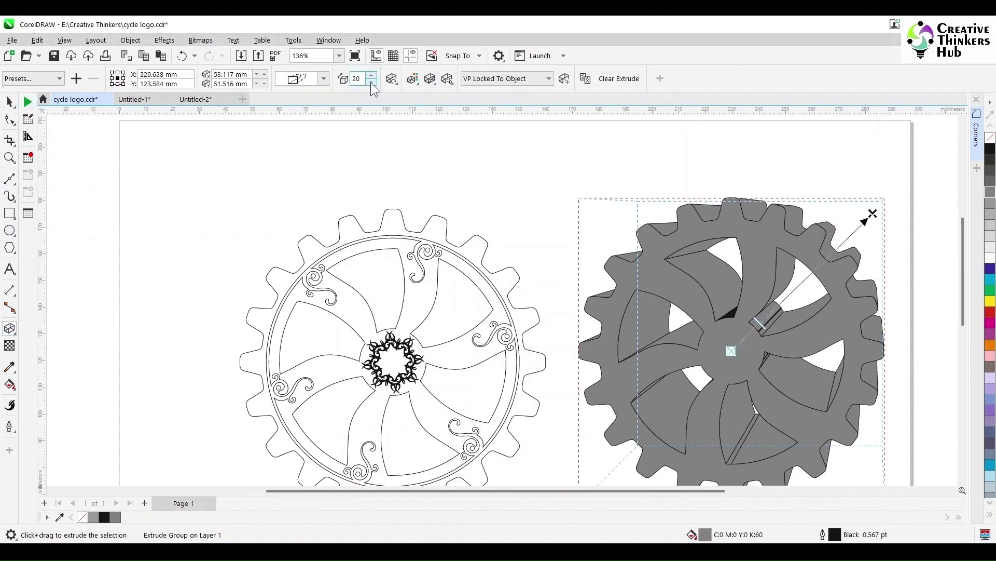
pyautogui.click(372, 82)
pyautogui.click(372, 83)
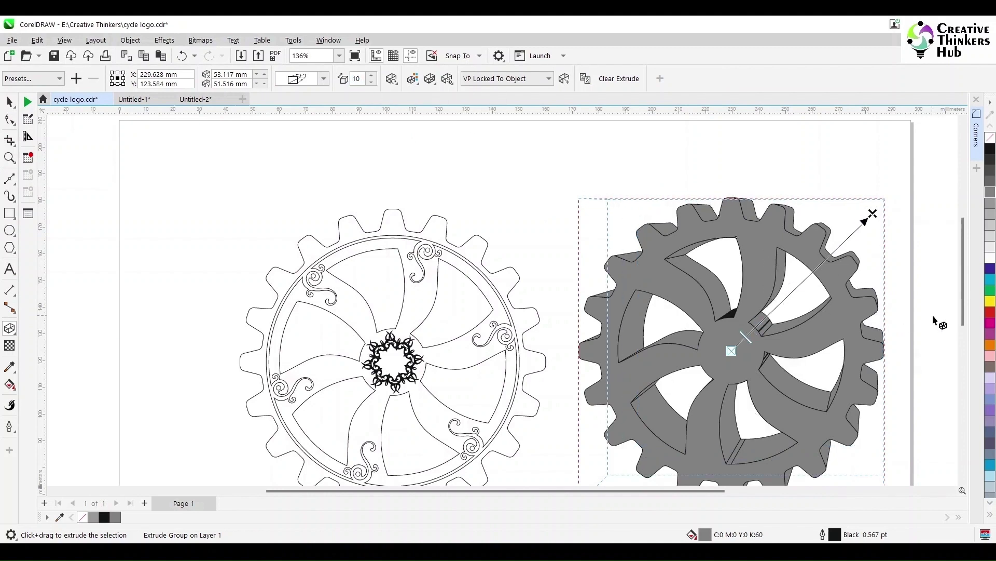
# Break the gray gear's extrude group apart into its front face and extruded sides
pyautogui.moveTo(962, 300); pyautogui.dragTo(963, 310)
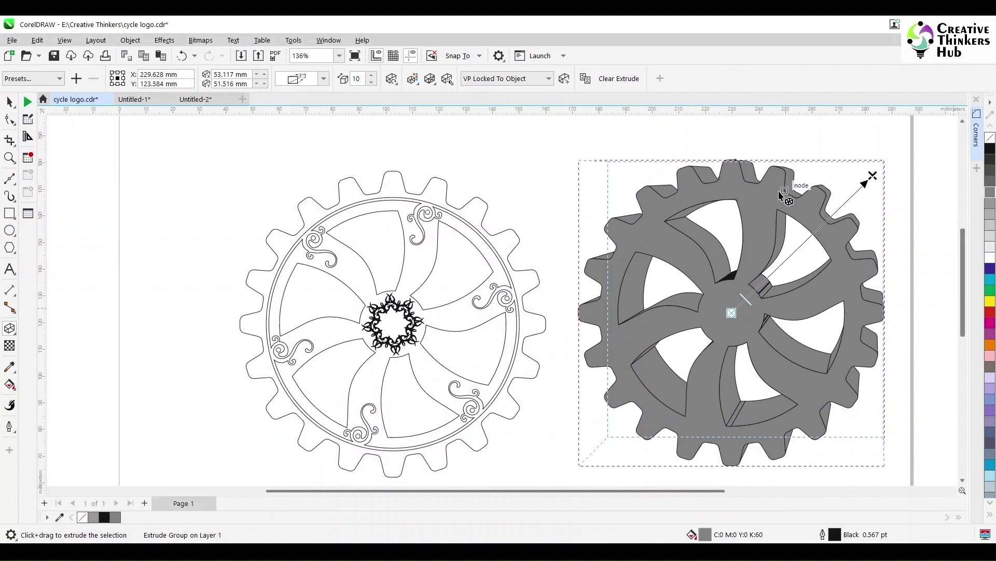
pyautogui.click(9, 102)
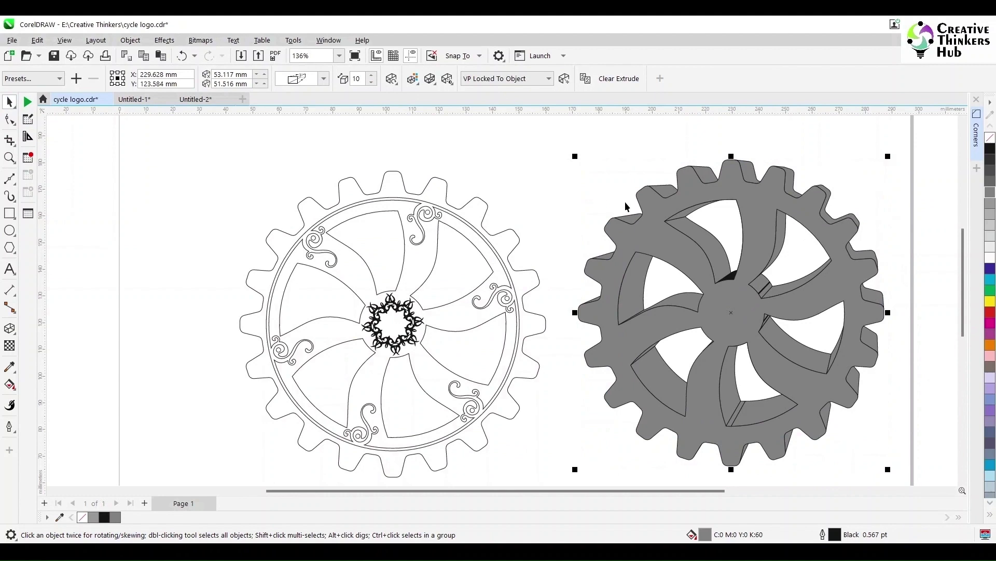
pyautogui.rightClick(758, 191)
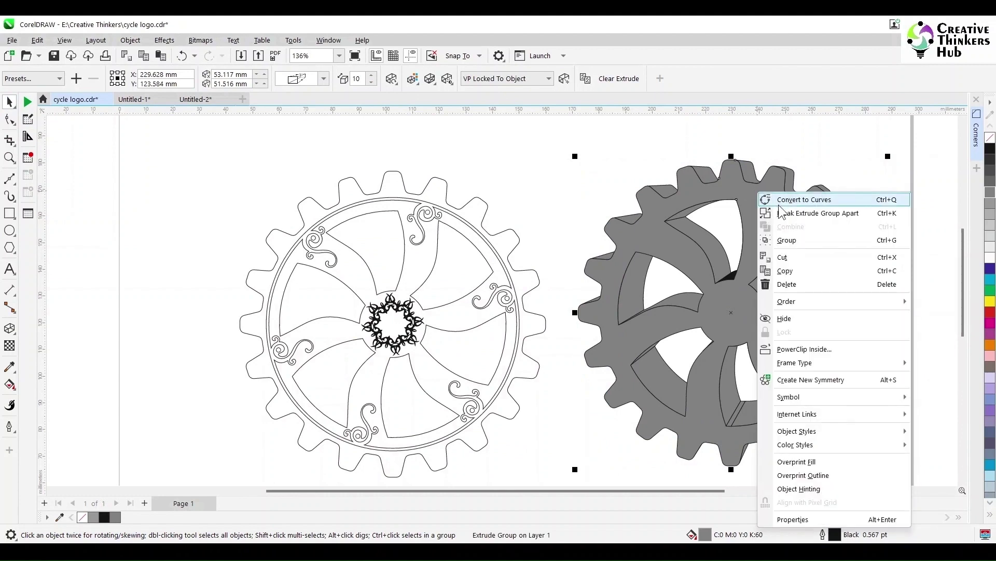
pyautogui.click(791, 214)
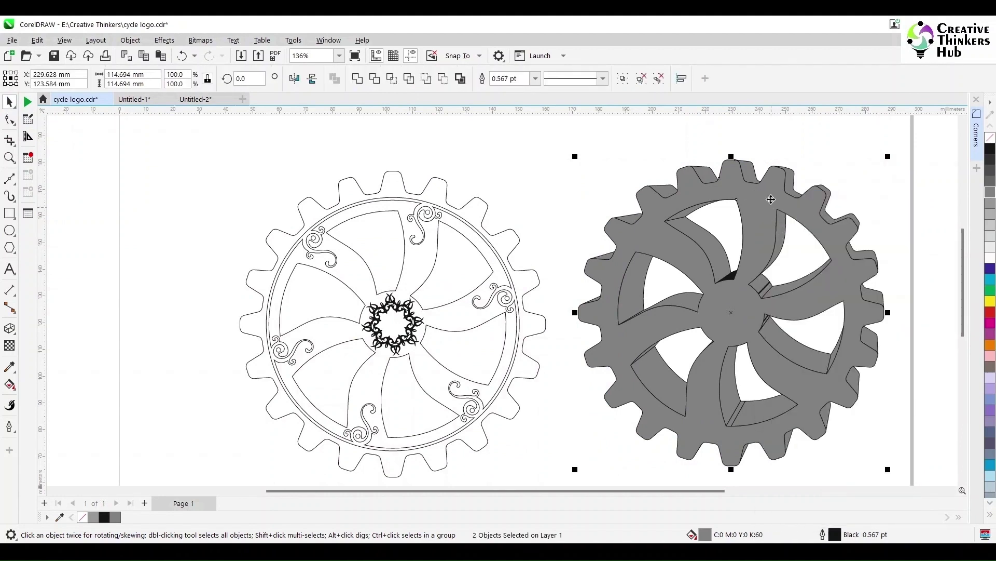
pyautogui.click(780, 136)
# Group the flat gear with its swirl ring and center ornament and fill the group with 20% black
pyautogui.click(472, 211)
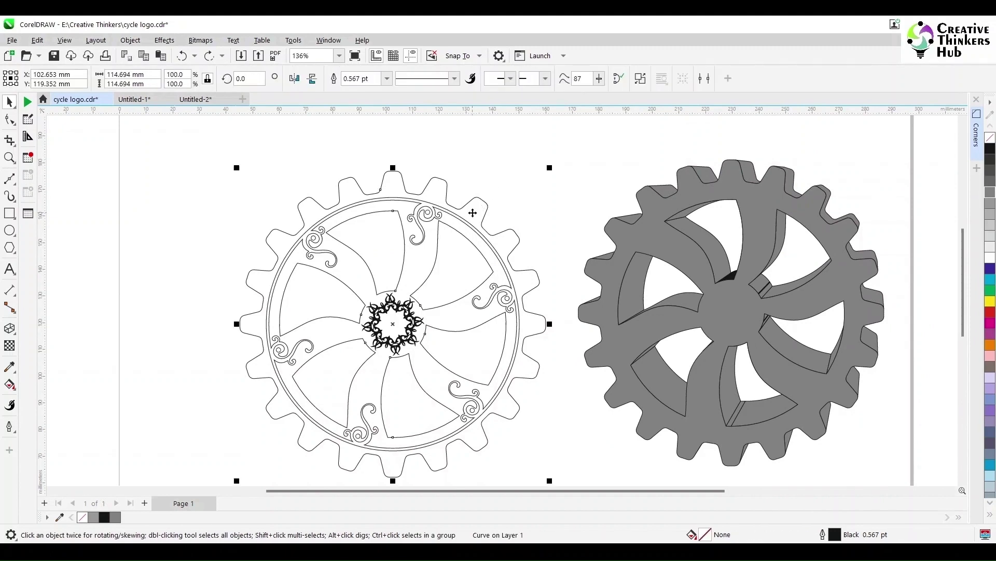
pyautogui.moveTo(185, 156); pyautogui.dragTo(557, 453)
pyautogui.hotkey('ctrl', 'g')
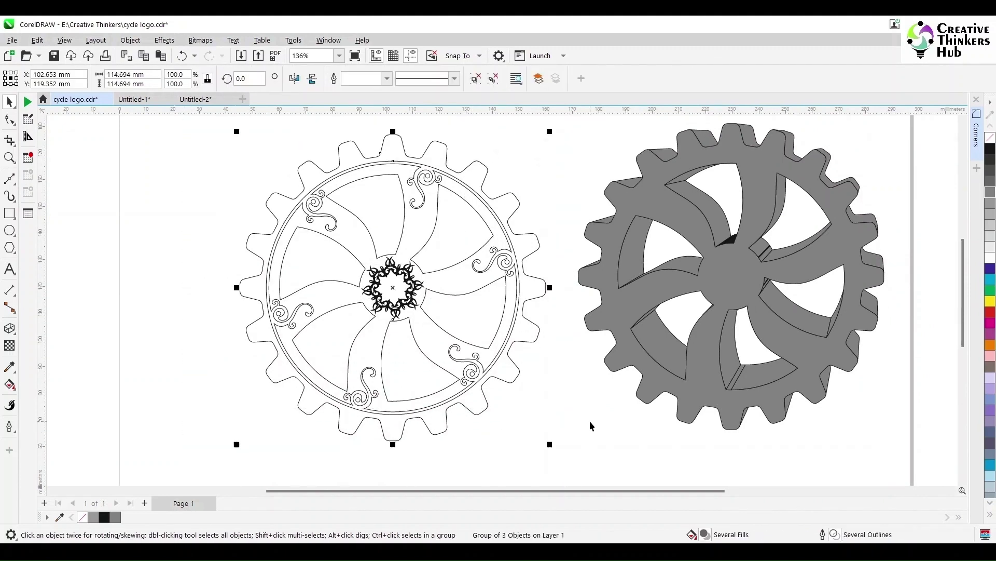
pyautogui.scroll(-2, 589, 421)
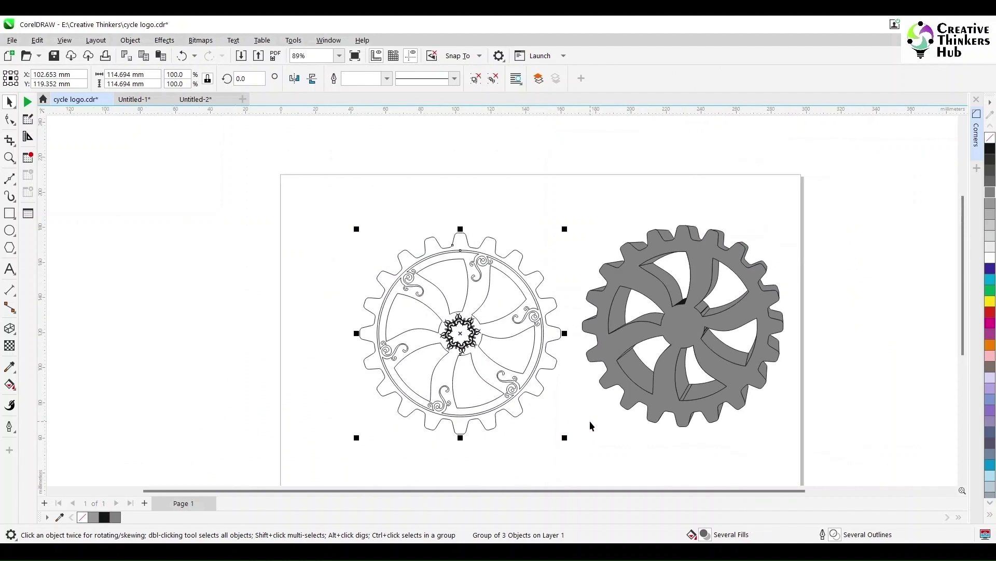
pyautogui.click(990, 235)
# Try to center-align the light gray gear group on the dark extruded gear and undo the alignment
pyautogui.keyDown('shift'); pyautogui.click(738, 260); pyautogui.keyUp('shift')
pyautogui.press('c')
pyautogui.press('e')
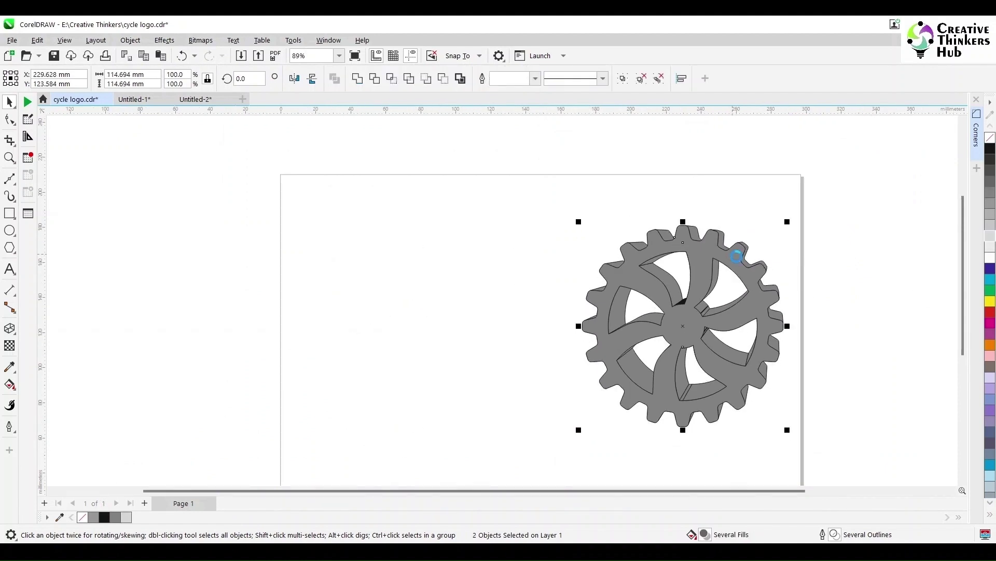
pyautogui.click(814, 212)
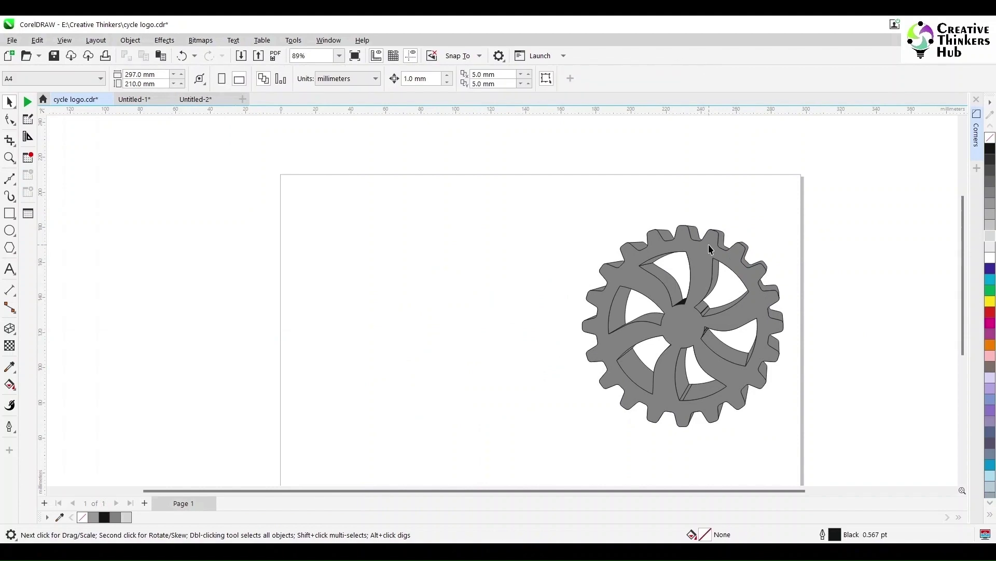
pyautogui.click(710, 244)
pyautogui.hotkey('ctrl', 'z')
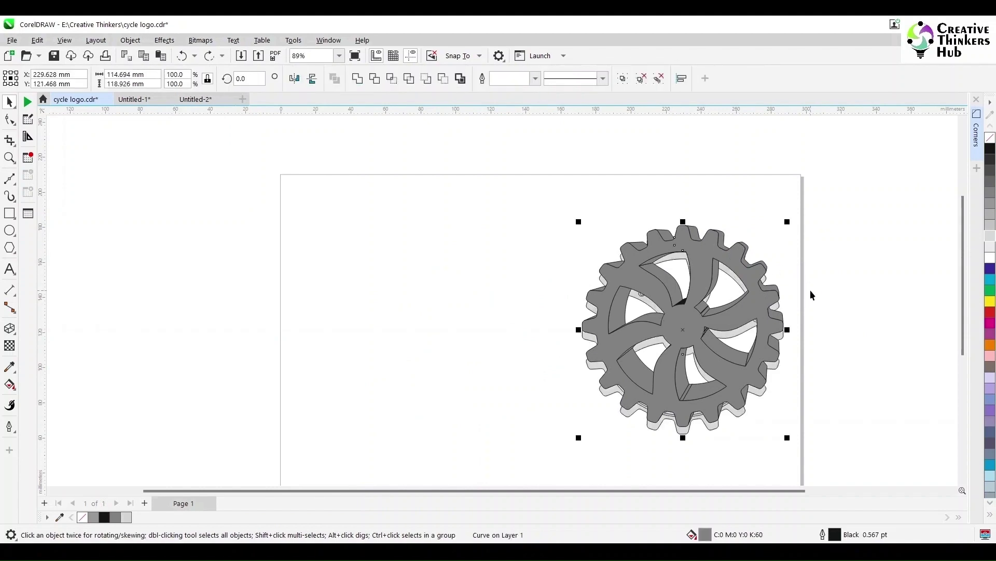
pyautogui.click(811, 290)
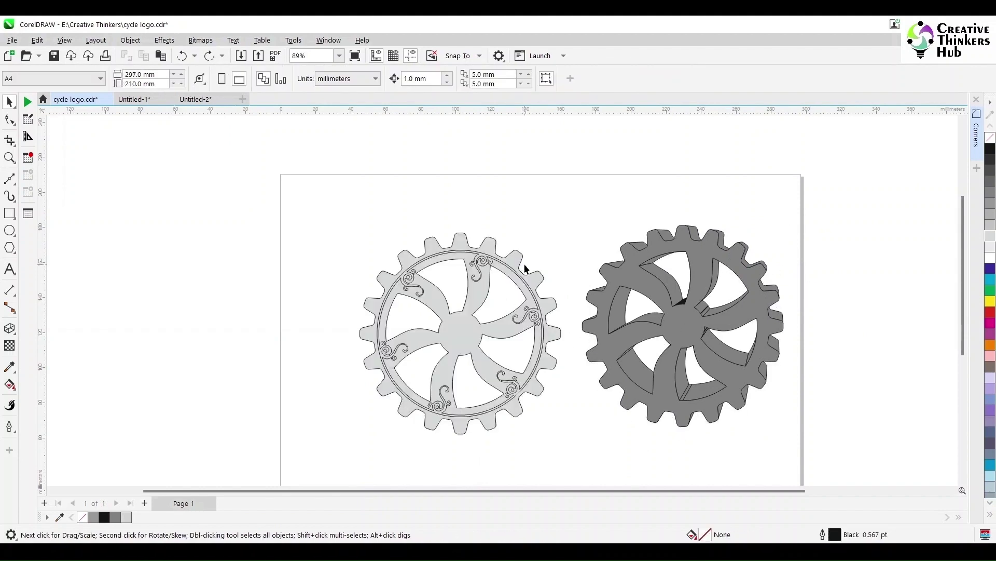
# Bring the light gray gear group to the front and center it horizontally and vertically on the extruded gear's front face
pyautogui.click(519, 268)
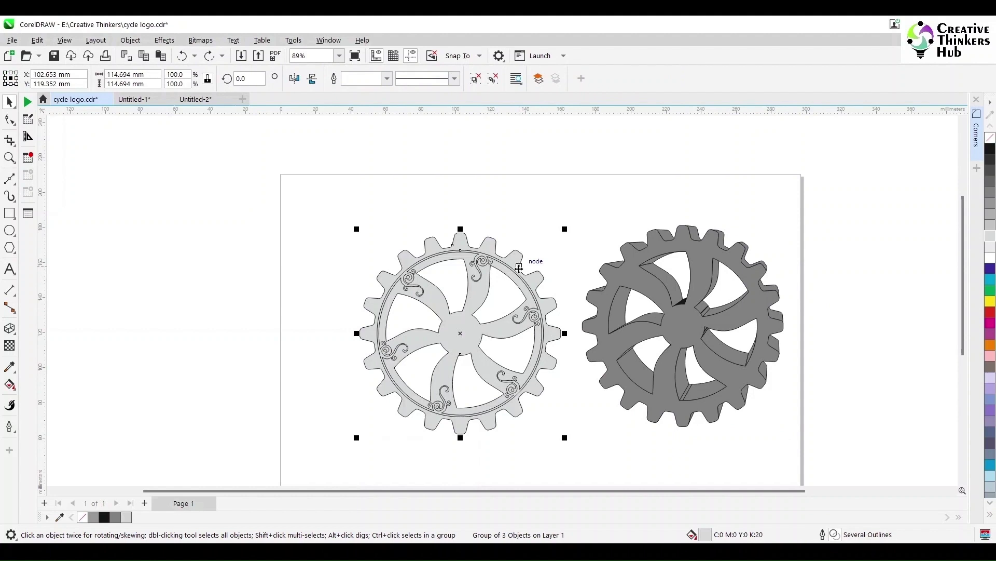
pyautogui.hotkey('shift', 'pageup')
pyautogui.keyDown('shift'); pyautogui.click(682, 242); pyautogui.keyUp('shift')
pyautogui.press('e')
pyautogui.press('c')
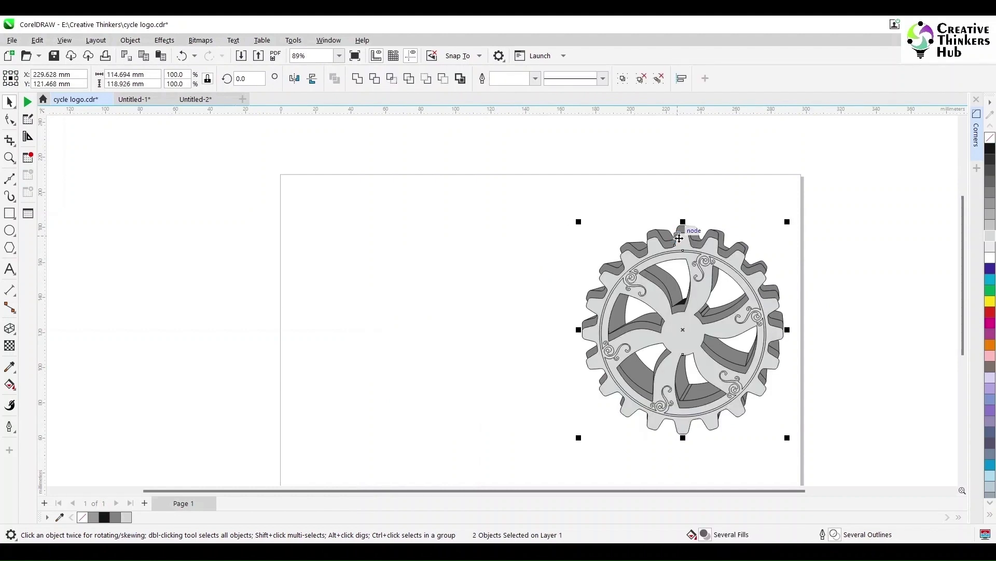
pyautogui.press('c')
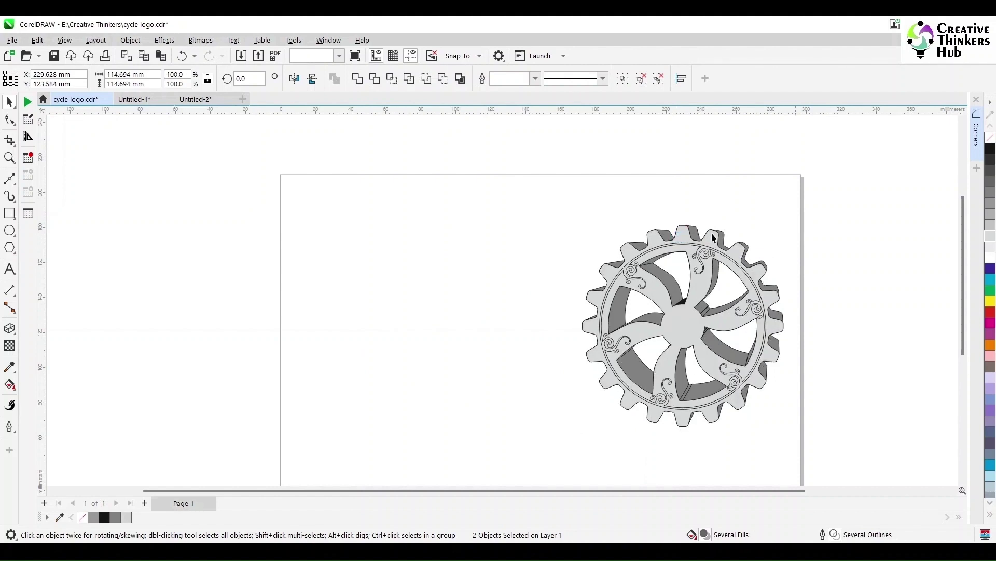
# Nudge the light gray gear group 1 mm downward over the dark extruded gear
pyautogui.hotkey('ctrl', 'g')
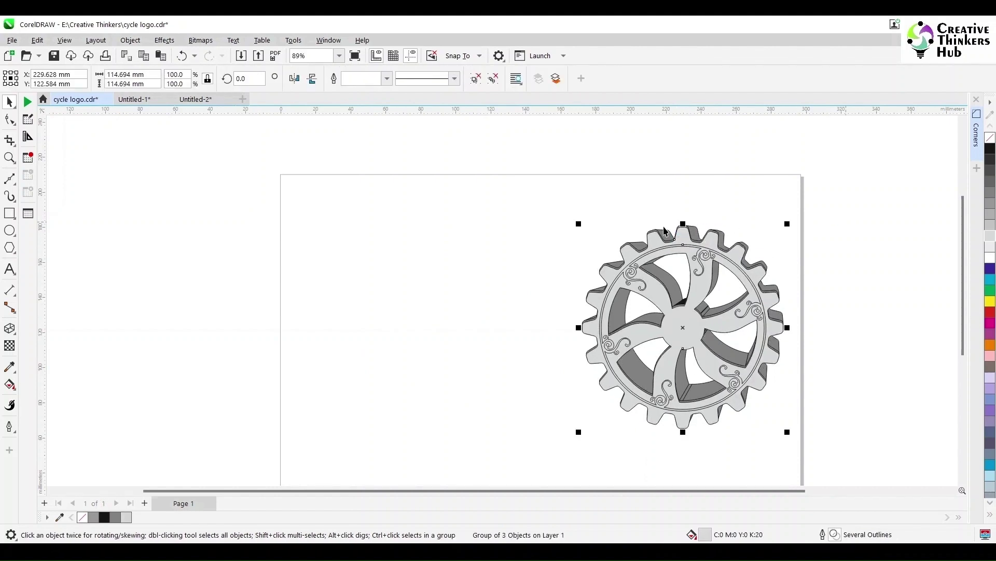
pyautogui.scroll(3, 664, 219)
pyautogui.click(663, 218)
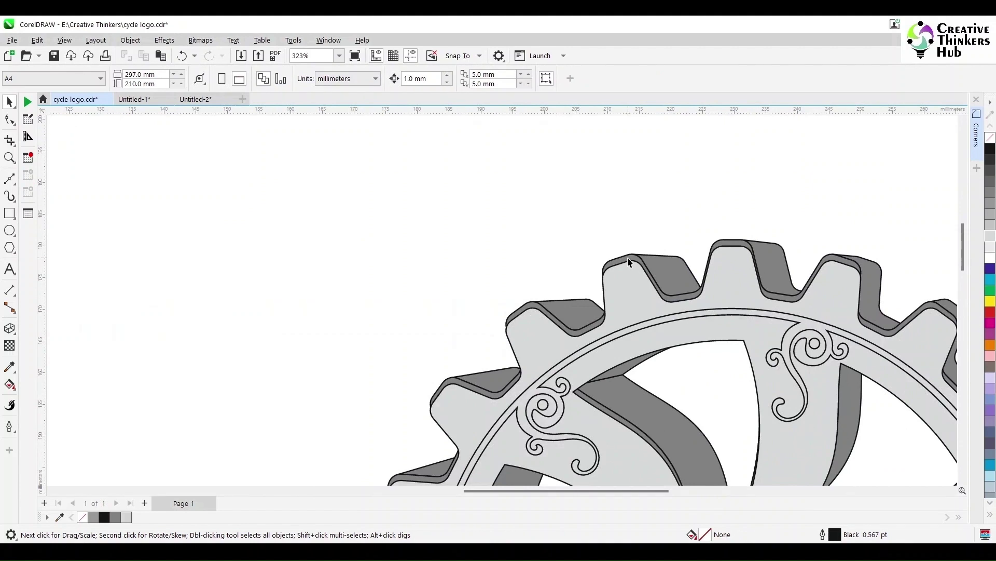
# Fill the front face of the extruded gear behind the light gray gear group with white
pyautogui.click(628, 257)
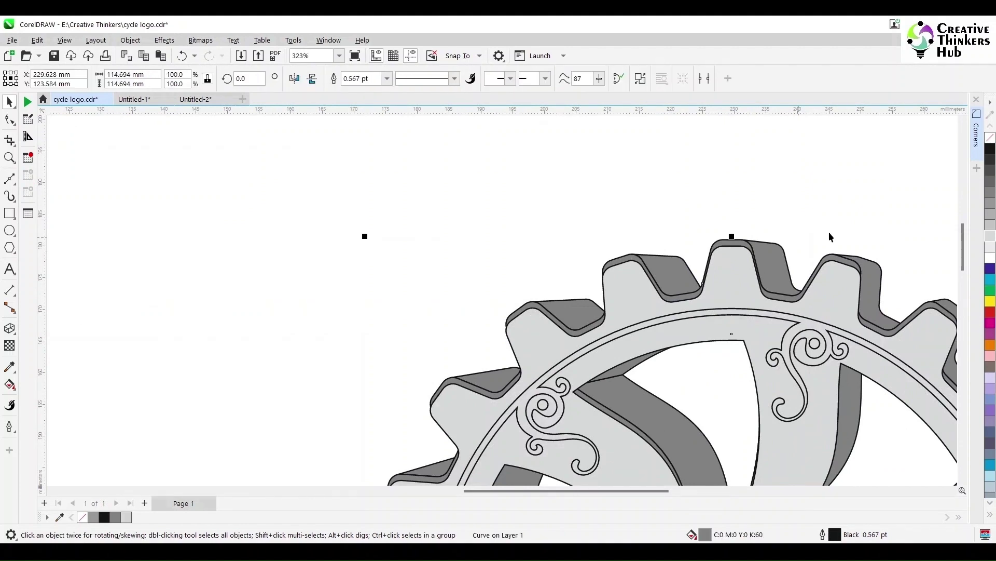
pyautogui.click(991, 257)
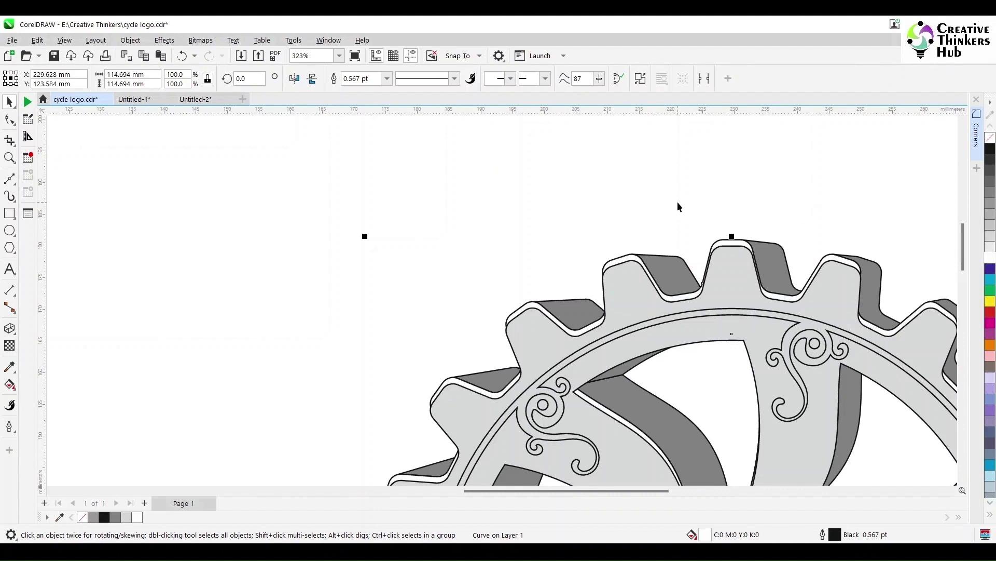
pyautogui.scroll(-5, 678, 202)
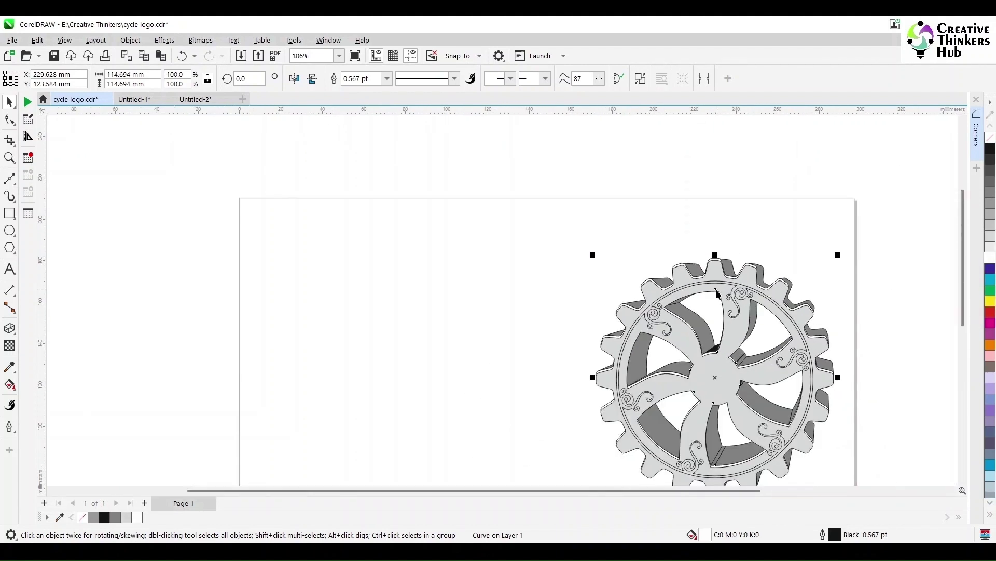
# Nudge the light gray gear group 1 mm left and 0.5 mm up over the extruded gear and save the file
pyautogui.scroll(3, 762, 369)
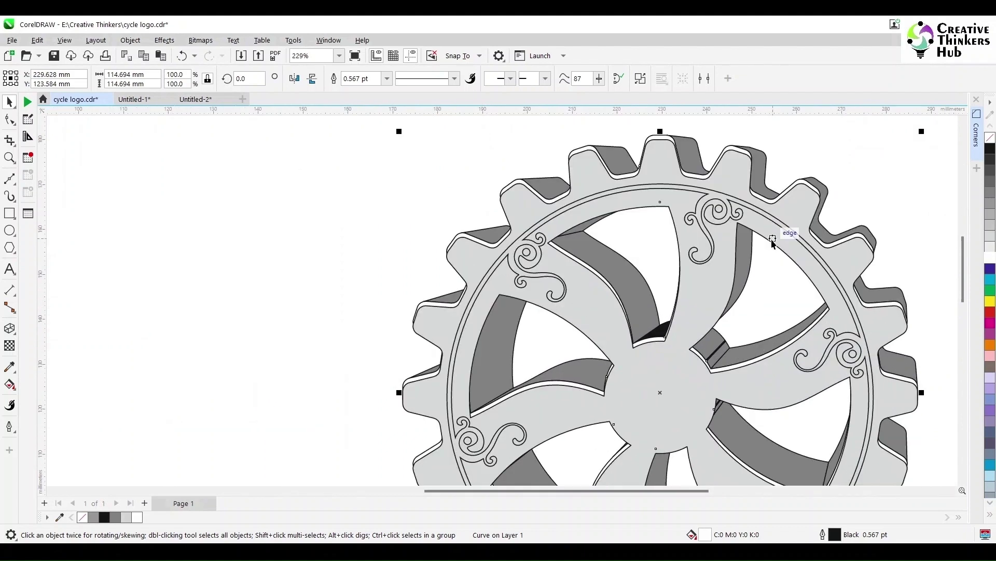
pyautogui.click(810, 147)
pyautogui.click(722, 169)
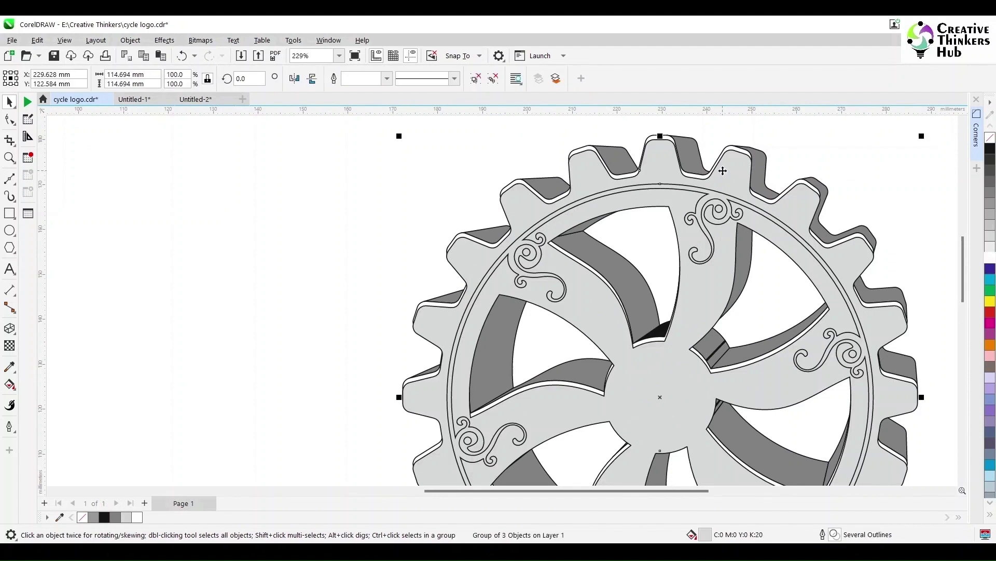
pyautogui.press('Left')
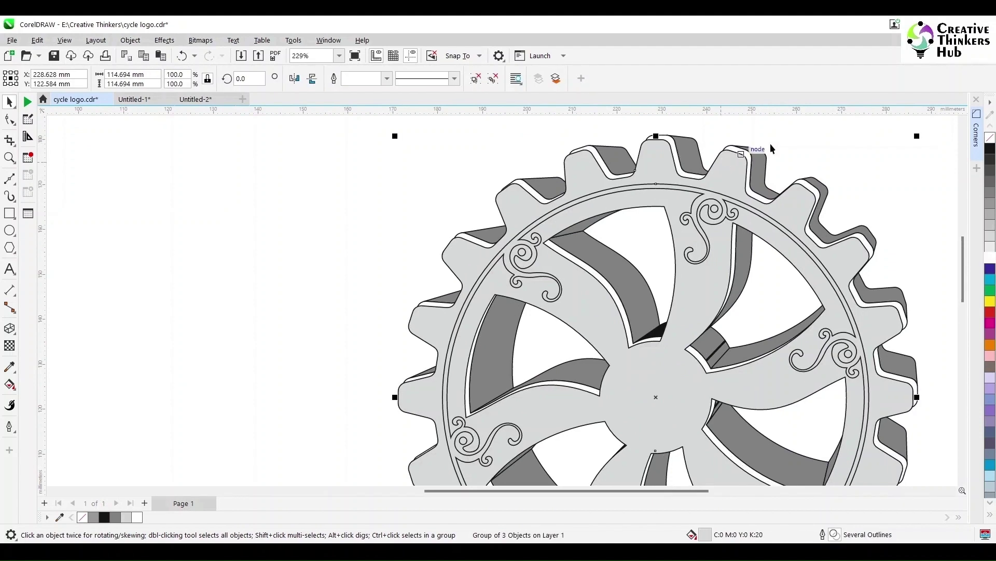
pyautogui.press('Right')
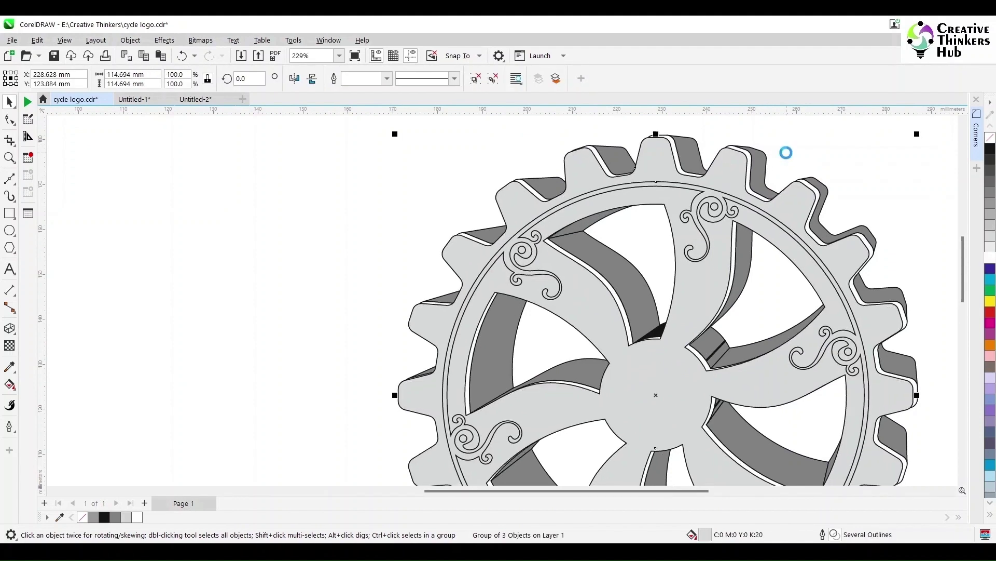
pyautogui.press('Up')
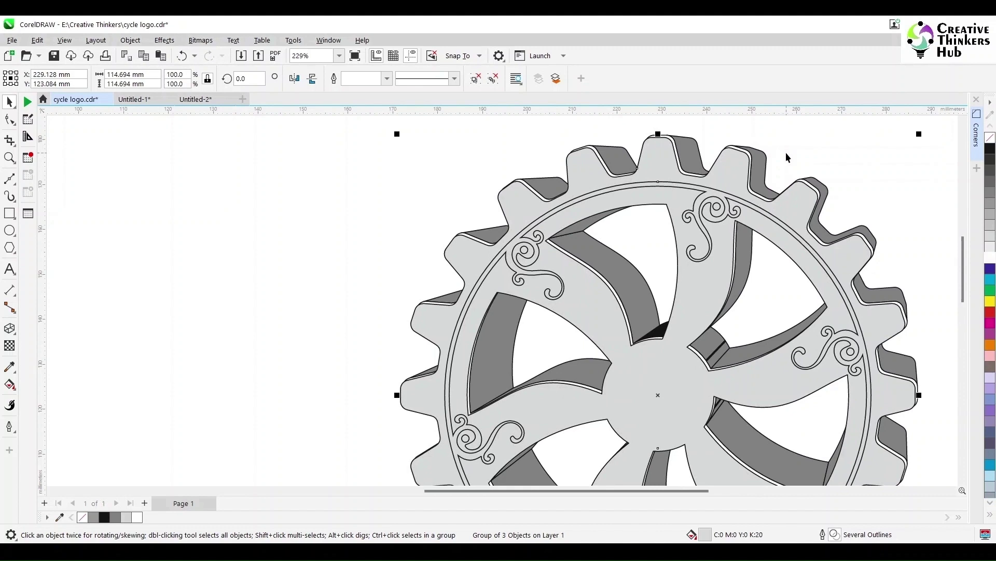
pyautogui.press('Left')
pyautogui.click(787, 152)
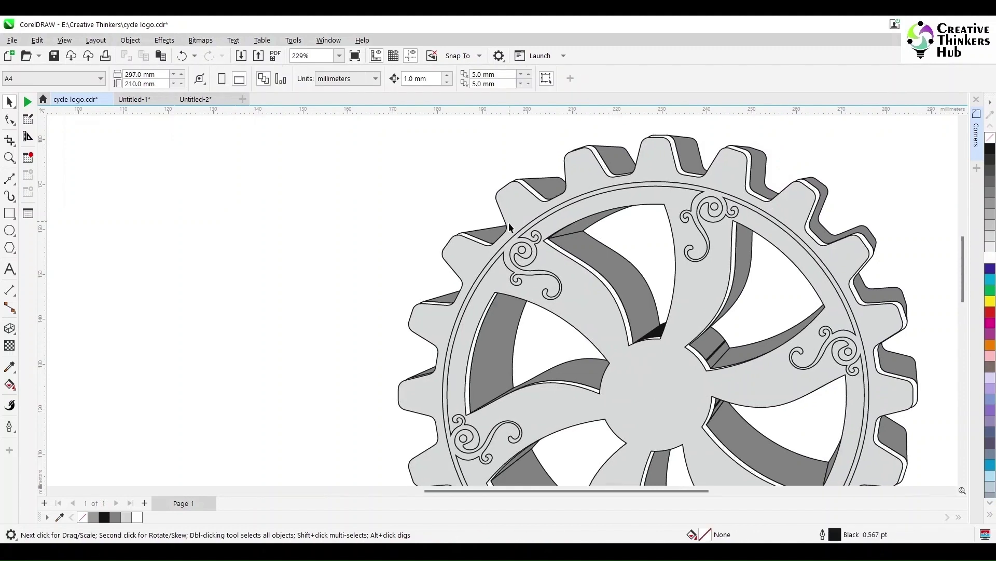
pyautogui.scroll(-3, 737, 288)
pyautogui.hotkey('ctrl', 's')
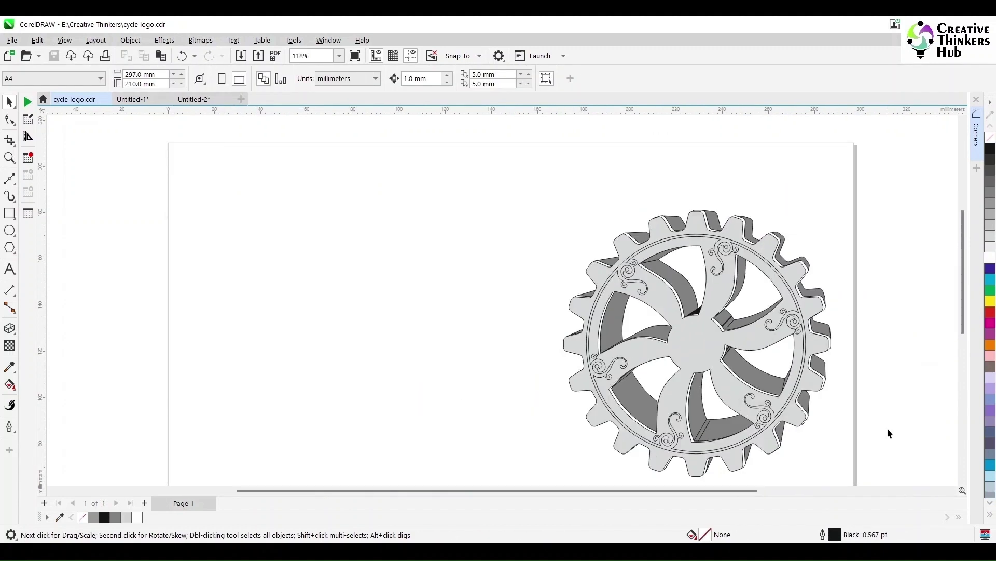
# Ungroup the light gray gear group into its separate objects
pyautogui.click(769, 246)
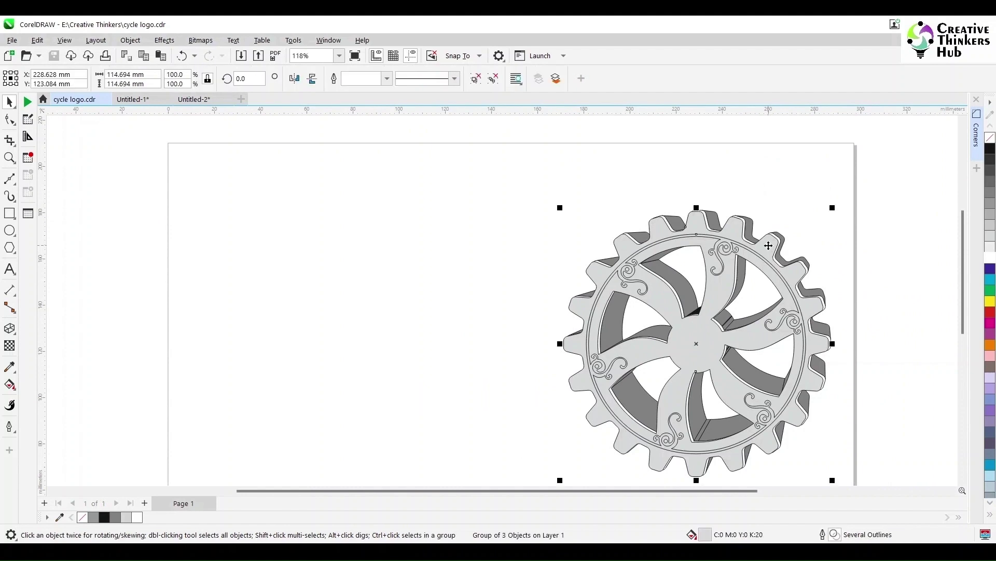
pyautogui.click(433, 279)
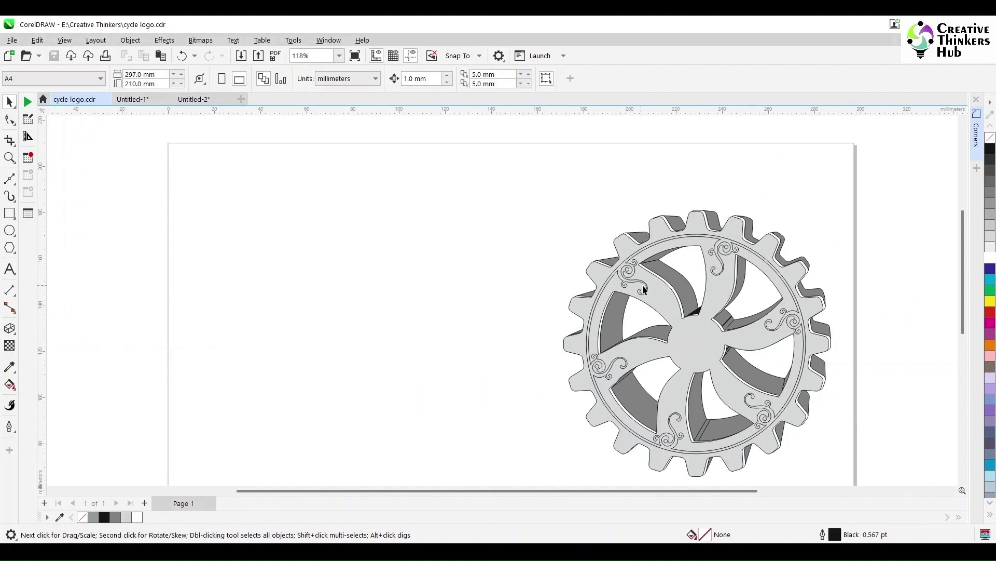
pyautogui.click(715, 273)
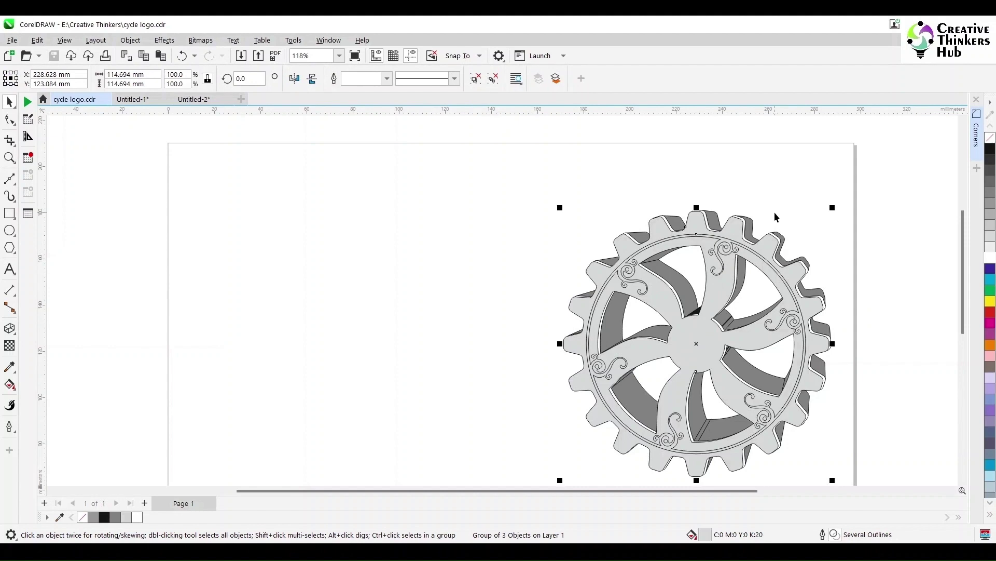
pyautogui.click(475, 78)
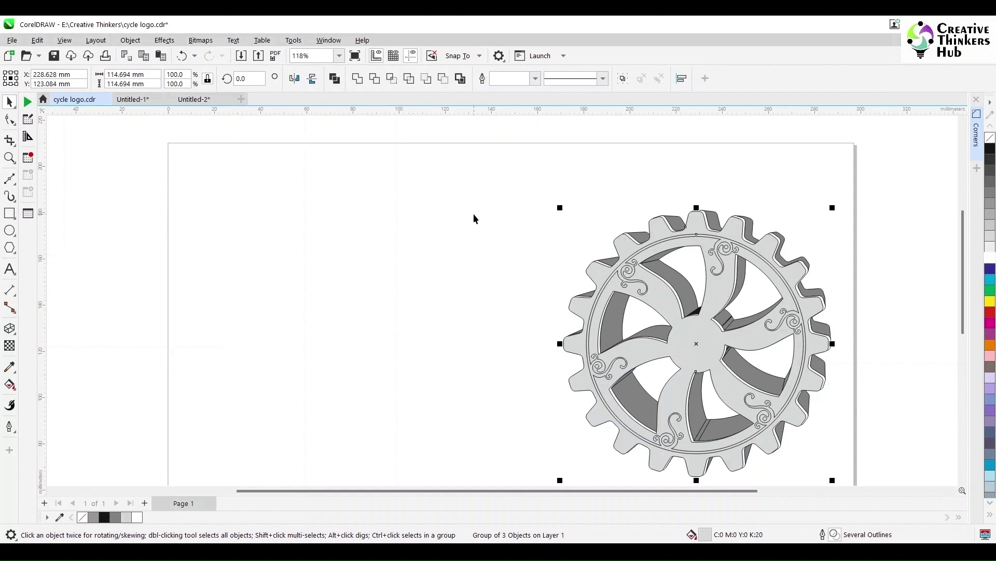
pyautogui.click(703, 273)
# Fill the swirl ring ornament with white and remove its outline
pyautogui.click(715, 257)
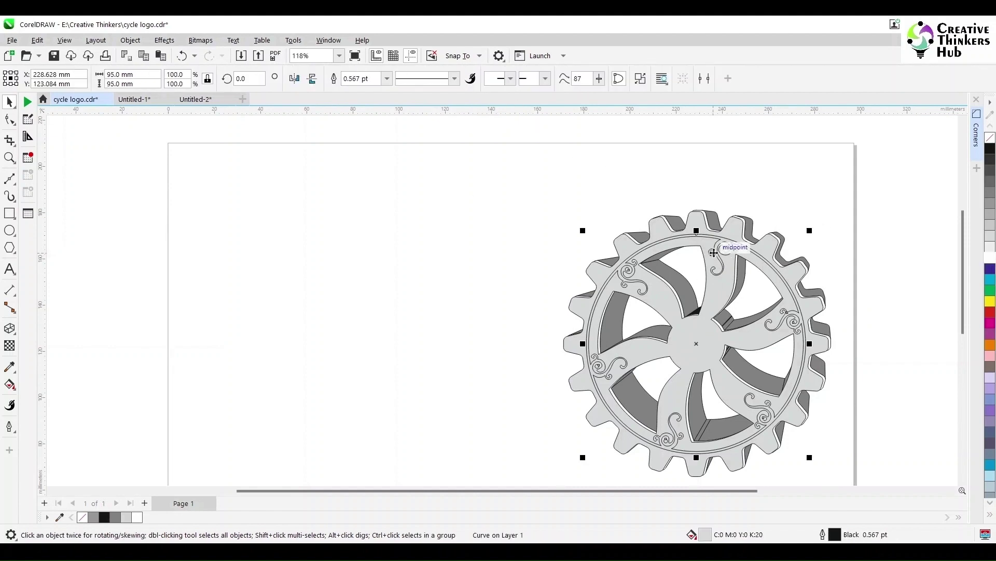
pyautogui.click(990, 258)
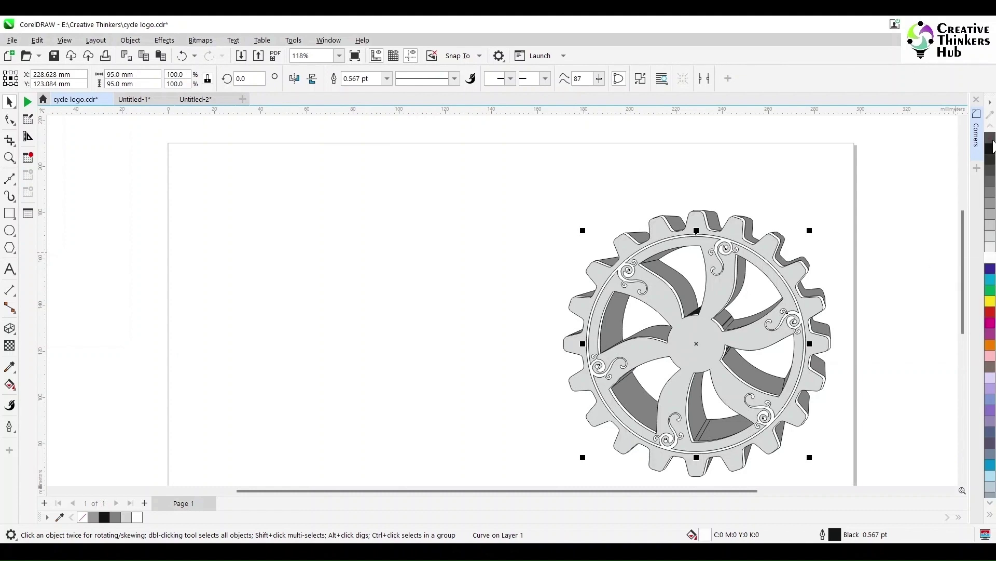
pyautogui.rightClick(990, 137)
pyautogui.moveTo(746, 490)
pyautogui.mouseDown()
pyautogui.moveTo(732, 488)
pyautogui.moveTo(765, 489)
pyautogui.mouseUp()
pyautogui.scroll(2, 780, 434)
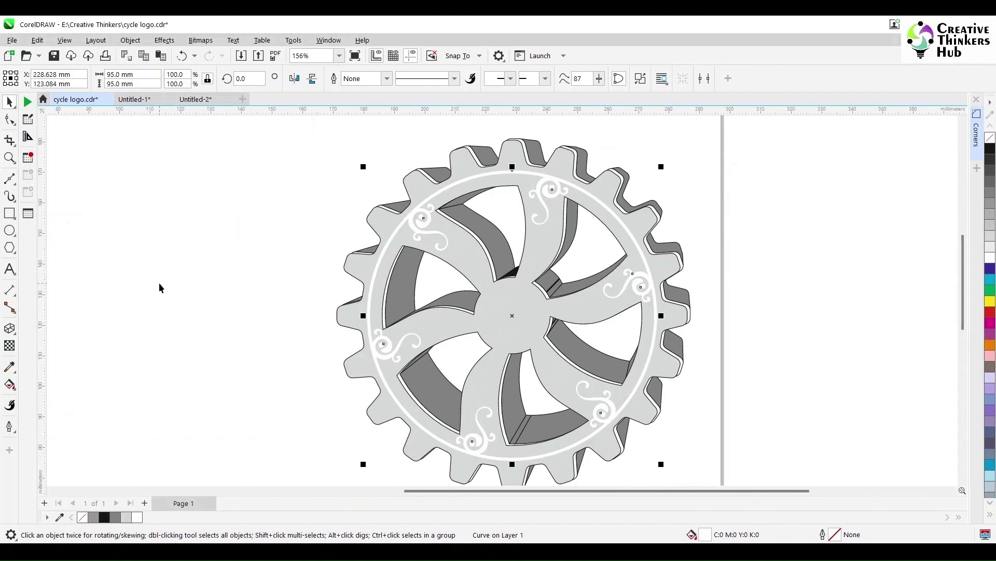
# Apply a linear fountain fill to the swirl ring, running from white to a dusty pink of C30 M43 Y34 K15
pyautogui.click(13, 385)
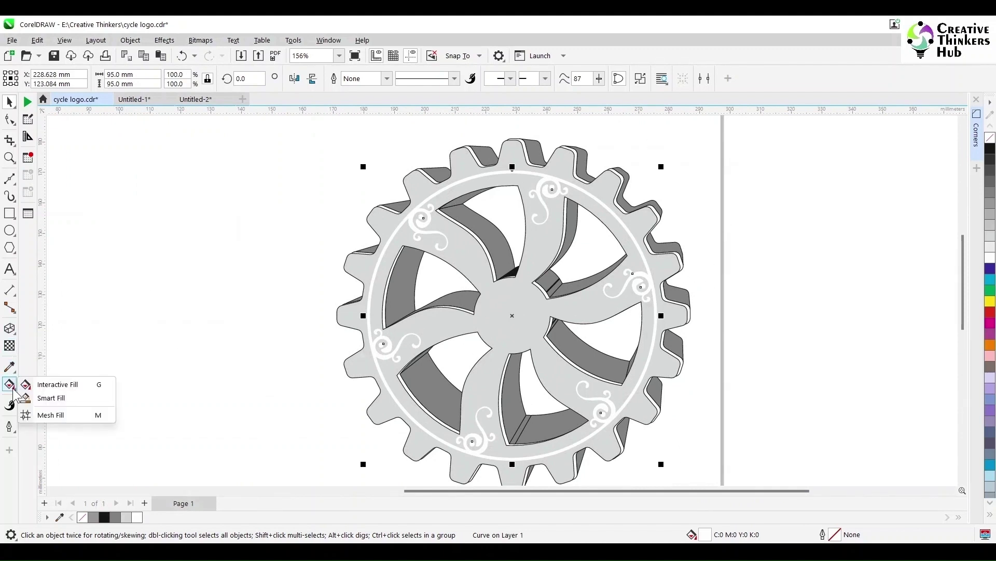
pyautogui.click(64, 392)
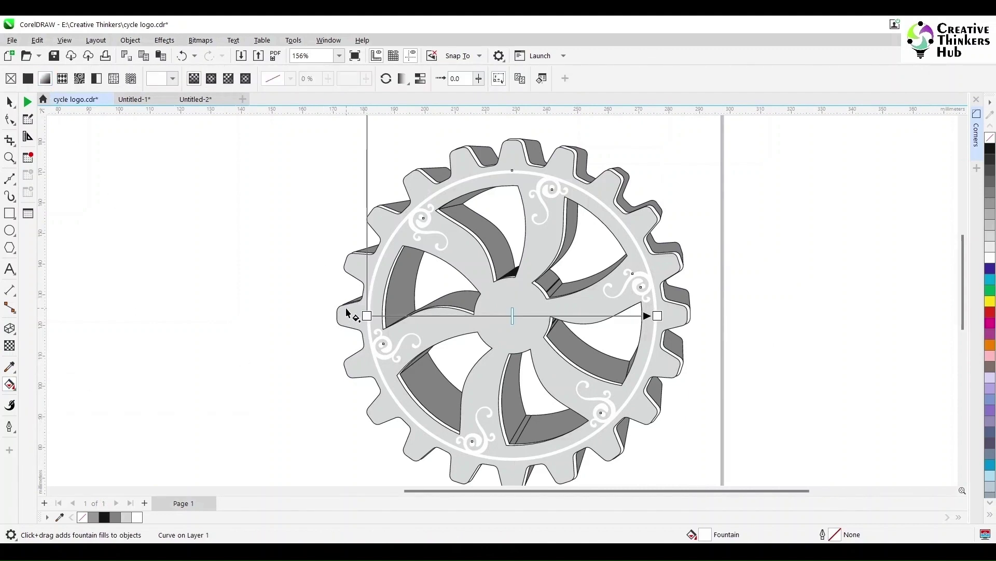
pyautogui.click(657, 315)
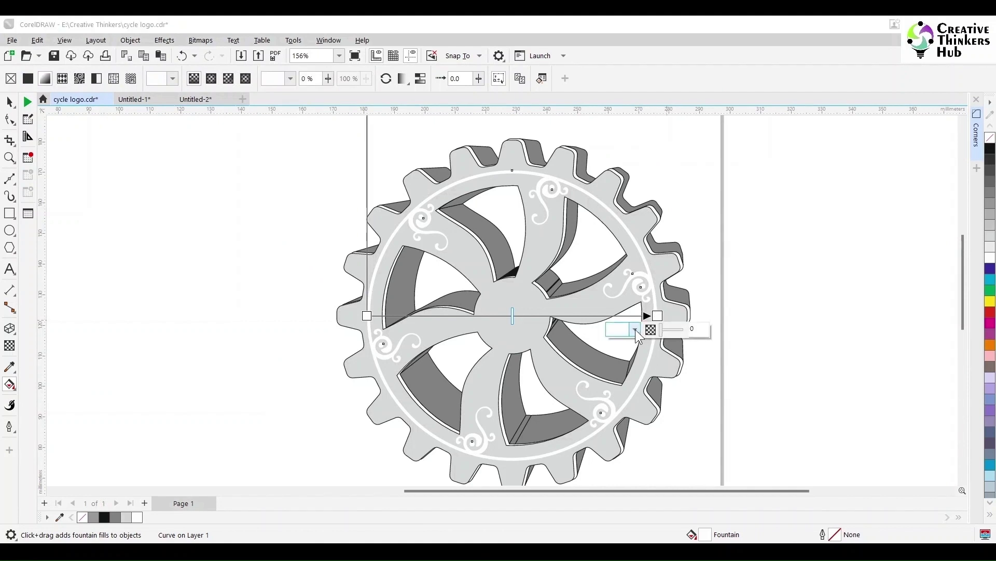
pyautogui.click(636, 330)
pyautogui.click(699, 466)
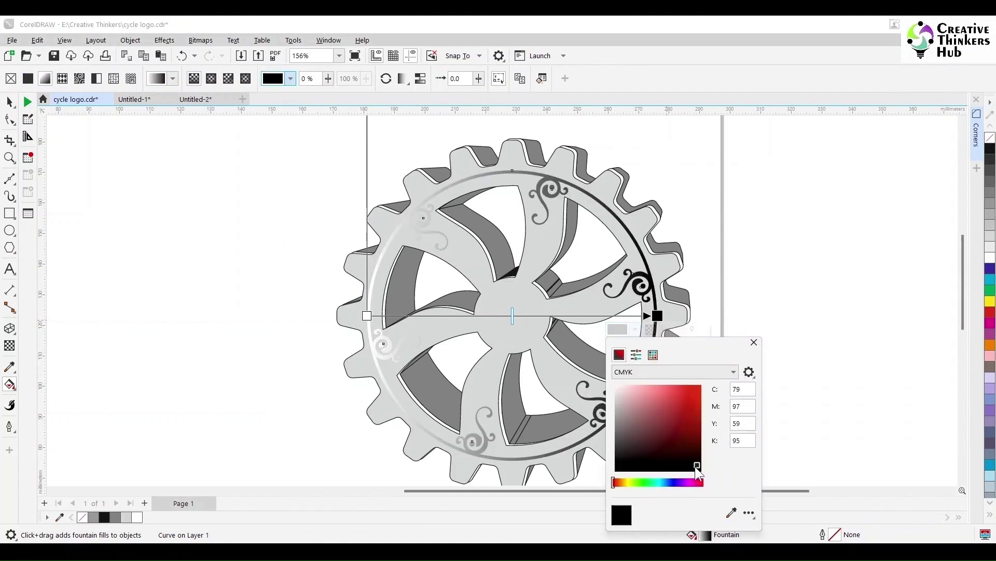
pyautogui.moveTo(651, 455); pyautogui.dragTo(630, 412)
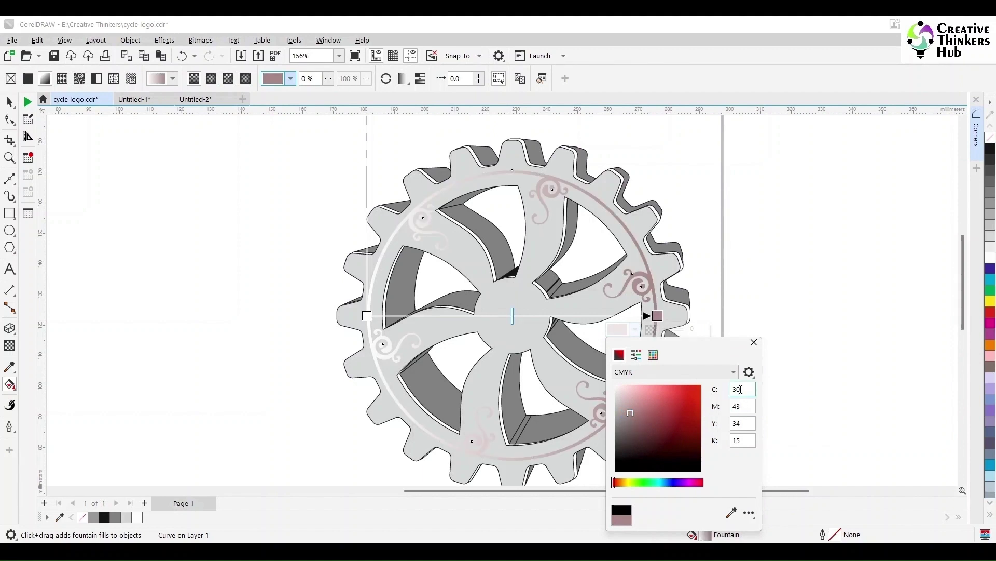
# Edit the fountain fill and turn its end color into a neutral light gray with C, M and Y at 0
pyautogui.doubleClick(706, 533)
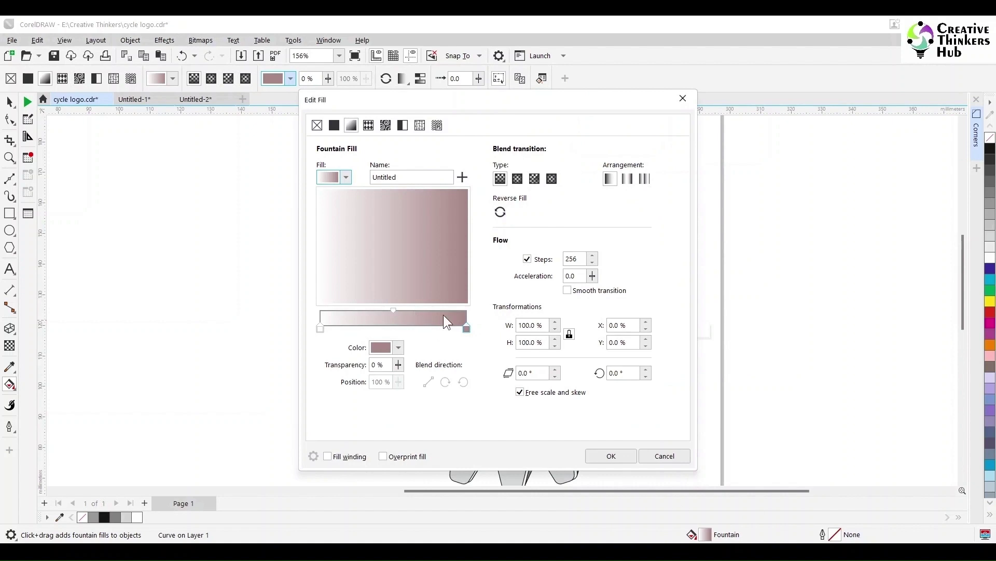
pyautogui.click(398, 347)
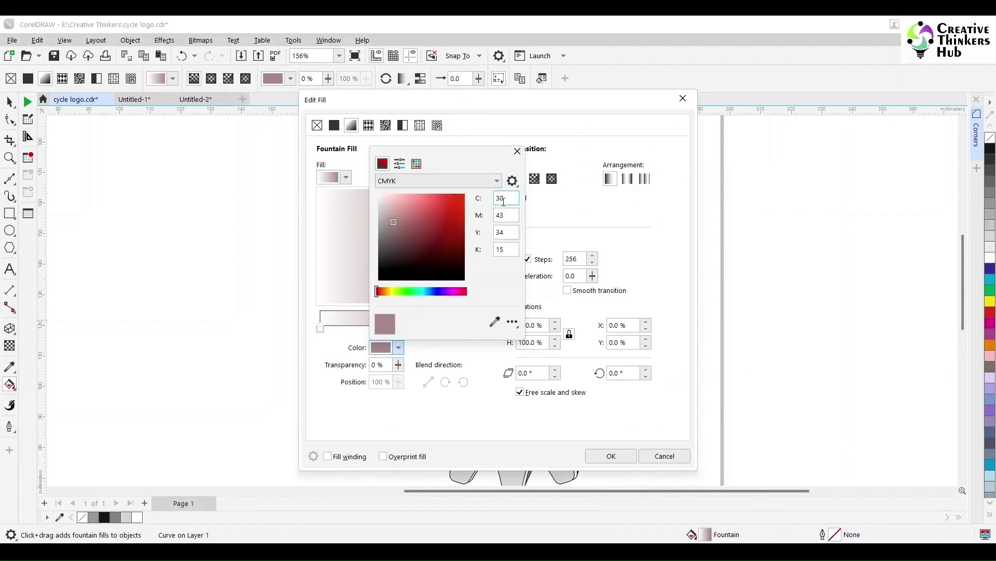
pyautogui.write('0')
pyautogui.press('Tab')
pyautogui.write('0')
pyautogui.press('Tab')
pyautogui.click(517, 151)
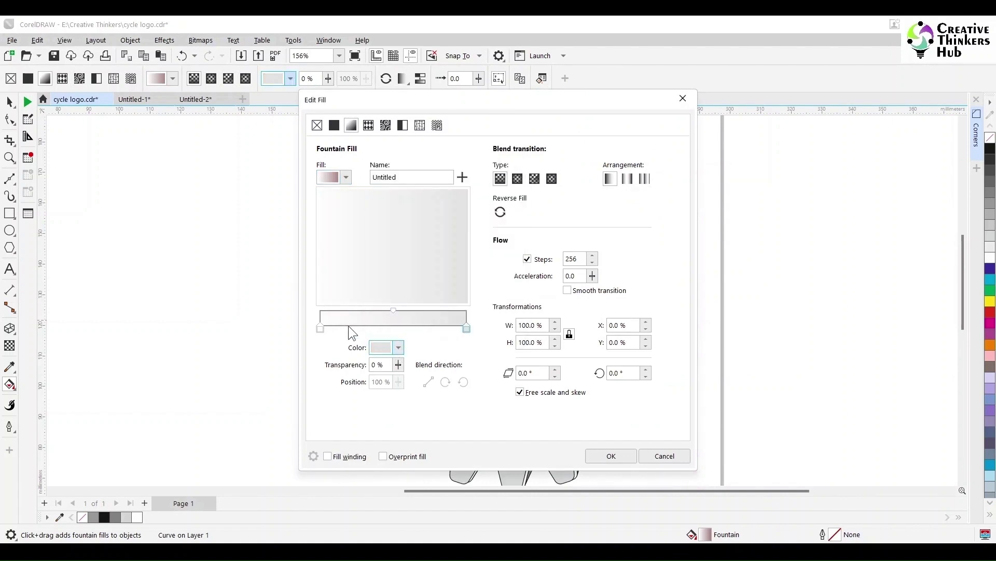
# Add a gray color stop at 20% and a lighter stop with K 5 near the middle of the gradient
pyautogui.doubleClick(347, 326)
pyautogui.click(398, 347)
pyautogui.press('Escape')
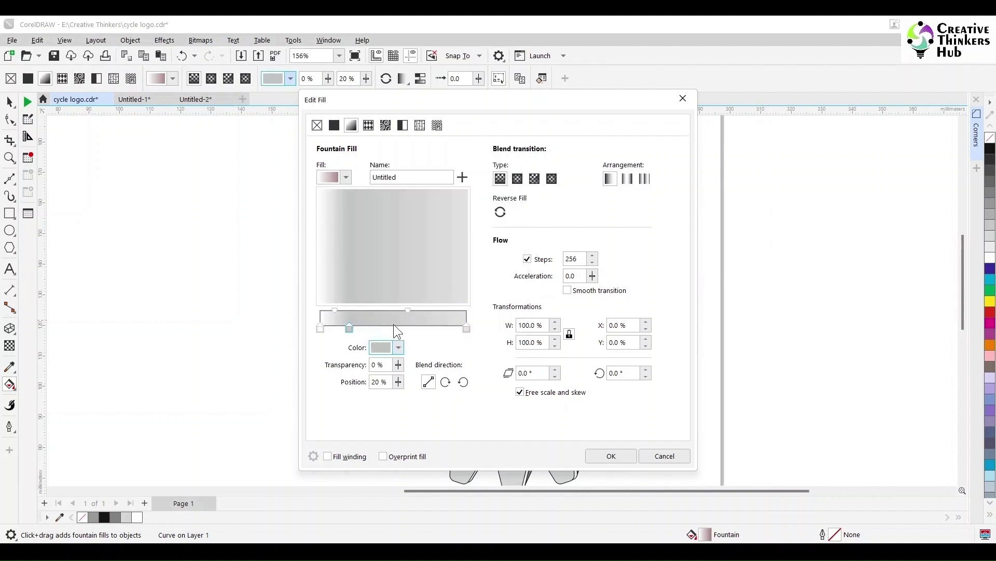
pyautogui.doubleClick(389, 325)
pyautogui.click(398, 347)
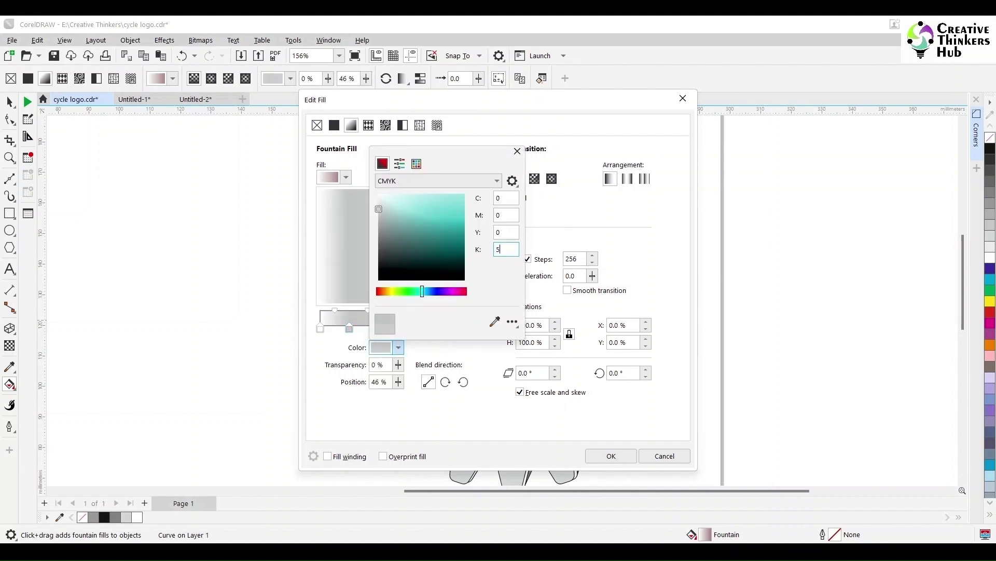
pyautogui.click(517, 151)
# Add a medium gray color stop between the gradient's light middle stop and its end
pyautogui.doubleClick(420, 325)
pyautogui.click(398, 347)
pyautogui.doubleClick(506, 249)
pyautogui.write('4')
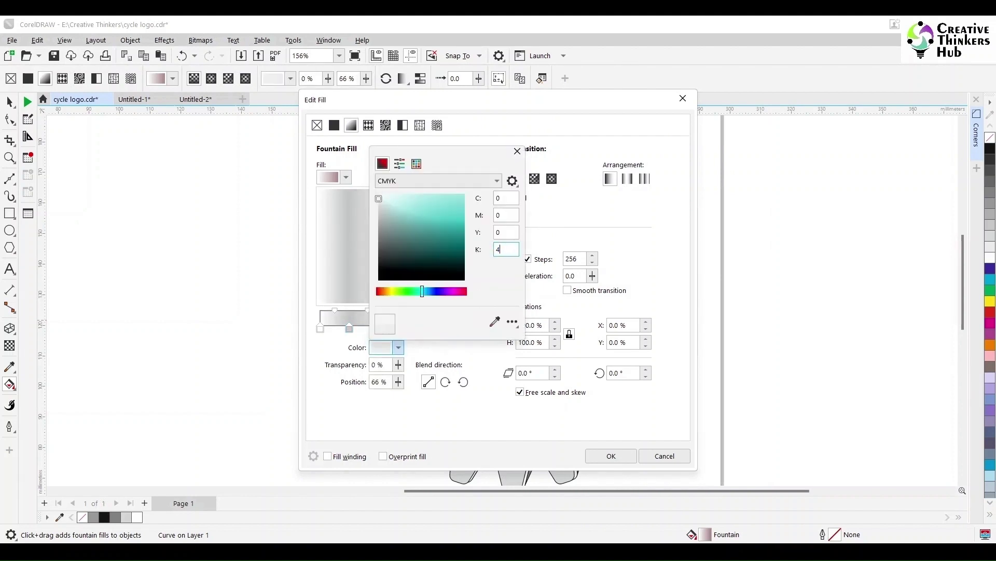
pyautogui.press('Return')
pyautogui.click(445, 326)
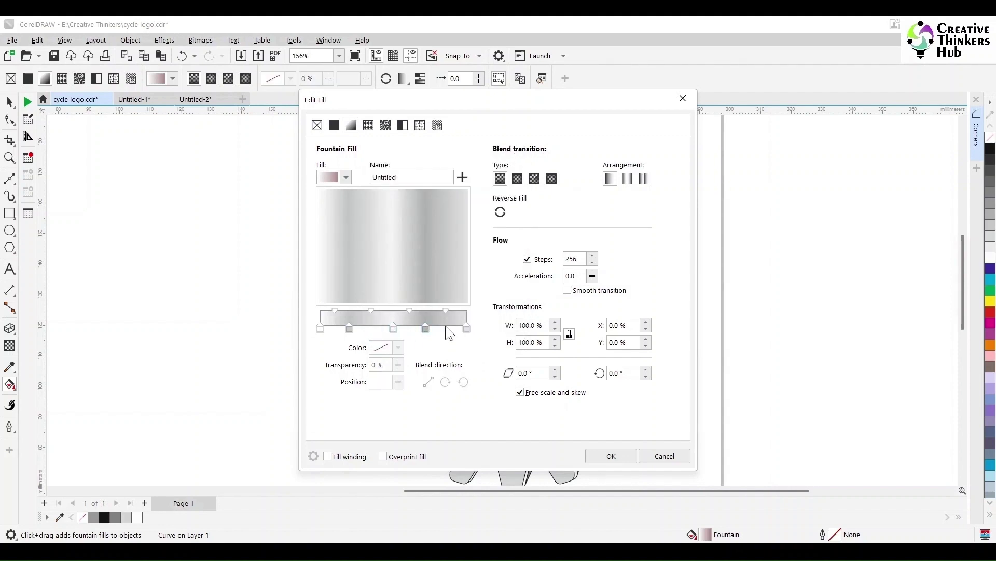
# Add a gray color stop with K 50 at 87% and move the neighboring medium gray stop to 70%
pyautogui.doubleClick(446, 325)
pyautogui.click(398, 347)
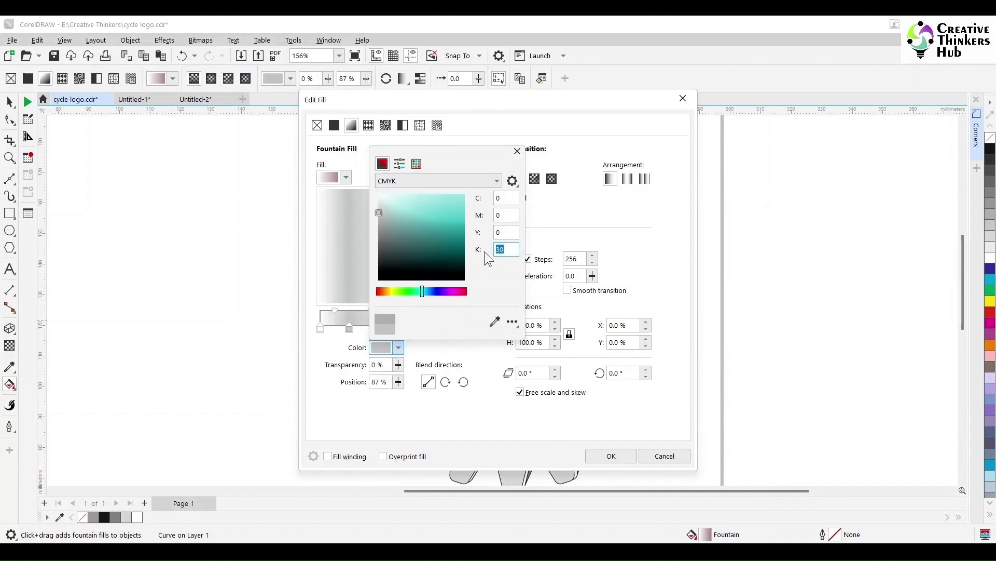
pyautogui.write('50')
pyautogui.press('Return')
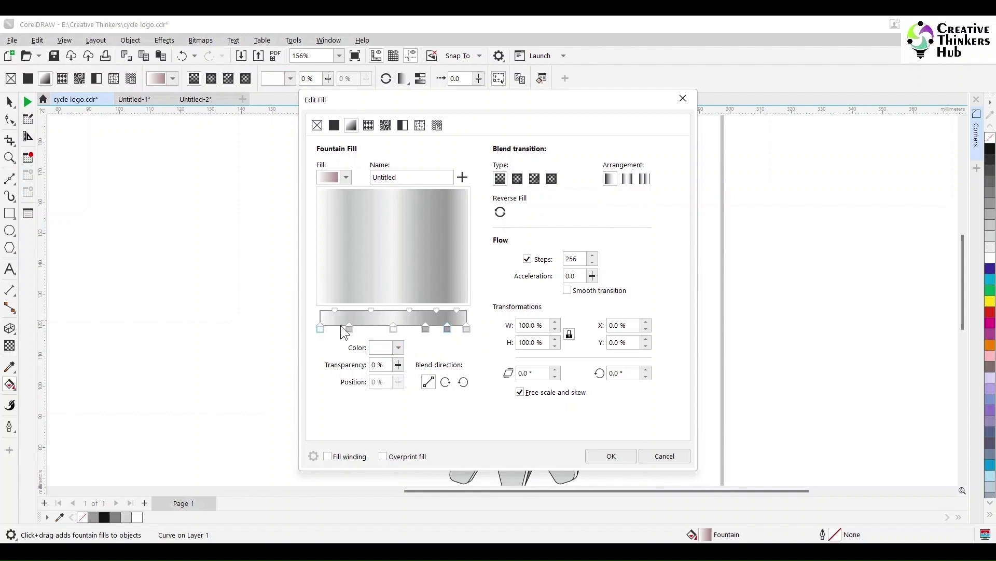
pyautogui.click(425, 328)
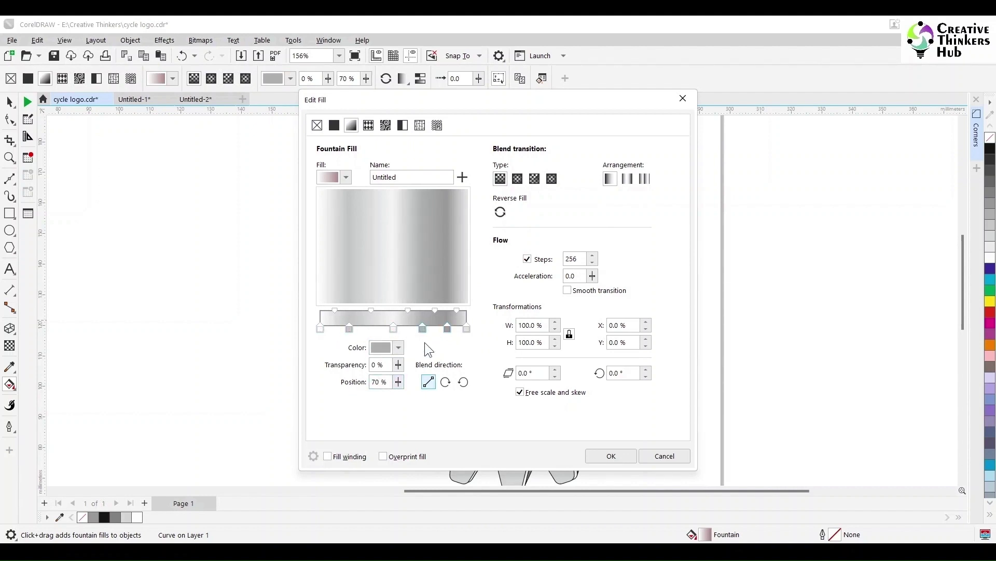
pyautogui.click(447, 329)
pyautogui.press('Return')
# Change the gradient's white start stop to a medium gray from the CMYK Palette, keeping the gear in view
pyautogui.moveTo(494, 103); pyautogui.dragTo(872, 116)
pyautogui.click(697, 342)
pyautogui.click(777, 360)
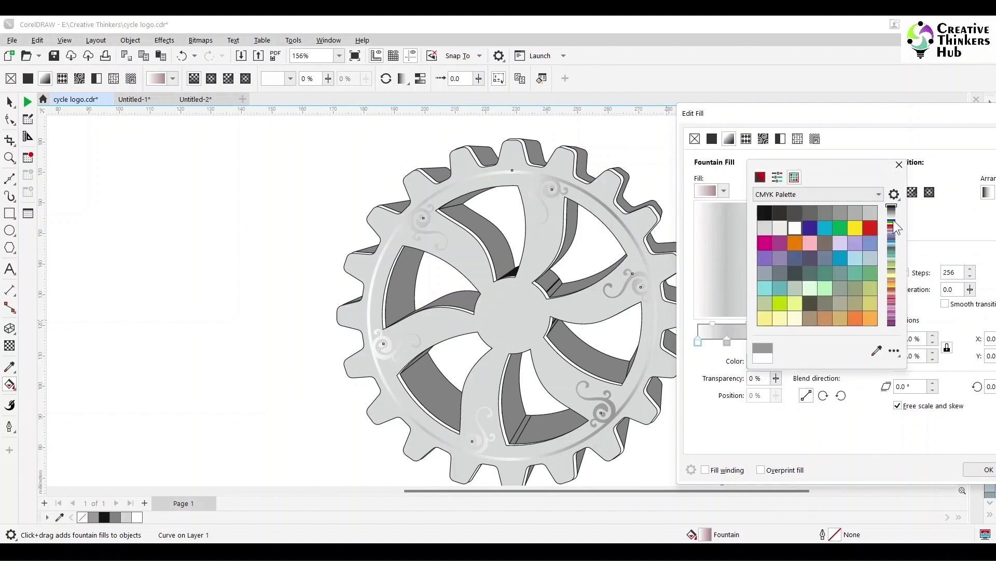
pyautogui.click(836, 213)
pyautogui.click(900, 164)
pyautogui.moveTo(810, 113); pyautogui.dragTo(728, 74)
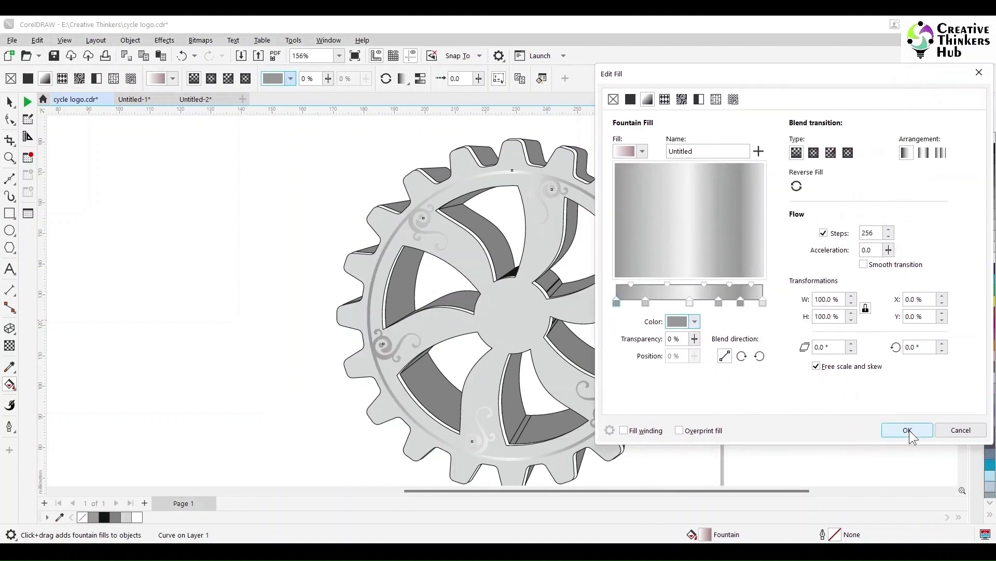
# Try several grays from the CMYK Palette on the gradient's start stop and settle on 60% Black
pyautogui.click(645, 302)
pyautogui.click(695, 322)
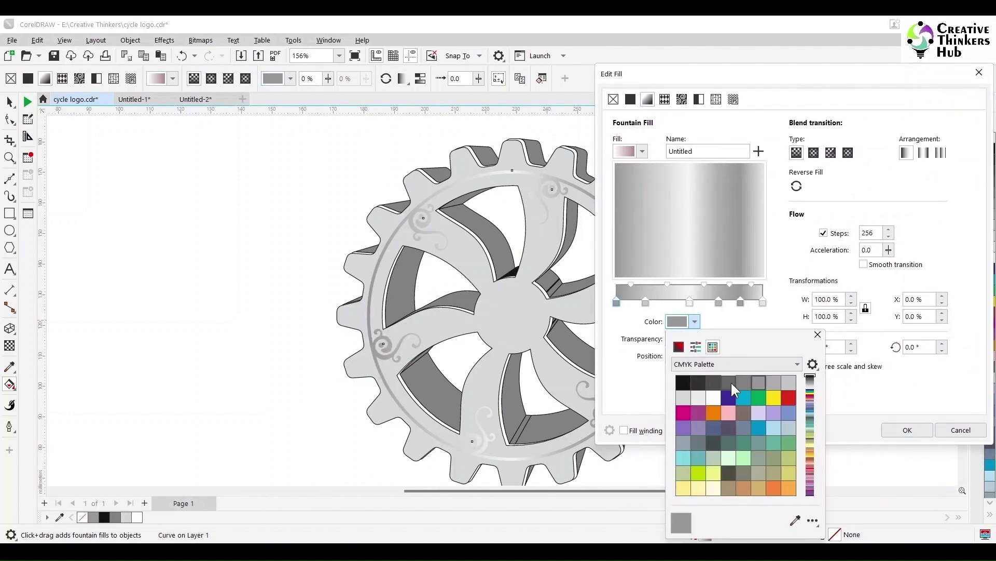
pyautogui.click(730, 381)
pyautogui.click(694, 322)
pyautogui.click(759, 382)
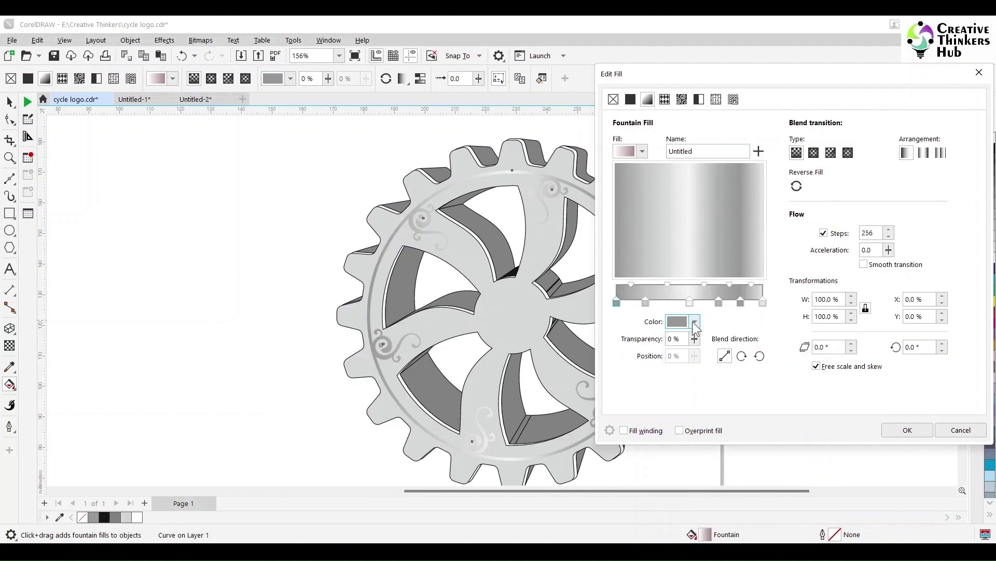
pyautogui.click(694, 322)
pyautogui.click(774, 382)
pyautogui.click(694, 321)
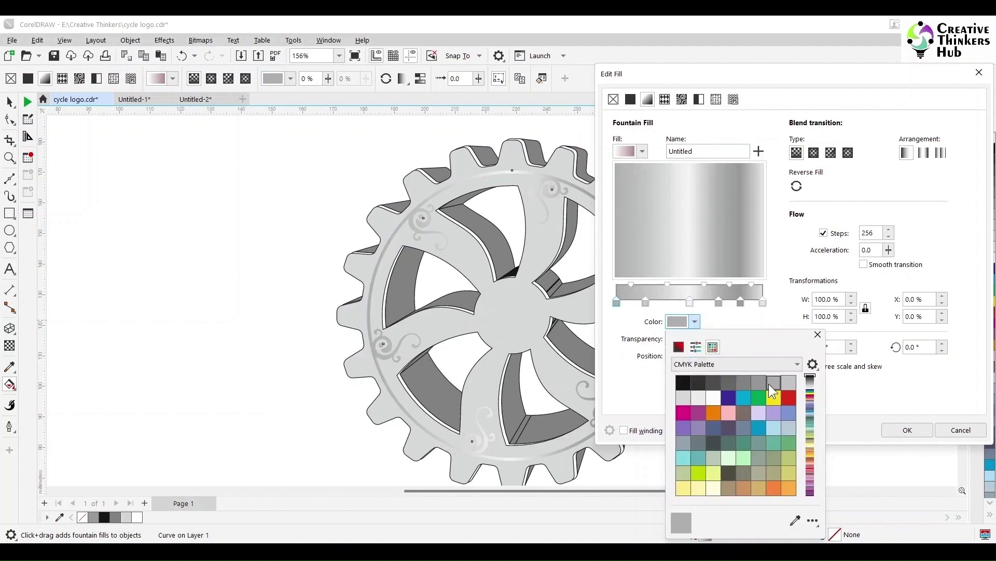
pyautogui.click(747, 380)
# Darken the gradient's 20% color stop to a medium gray from the CMYK Palette
pyautogui.click(646, 302)
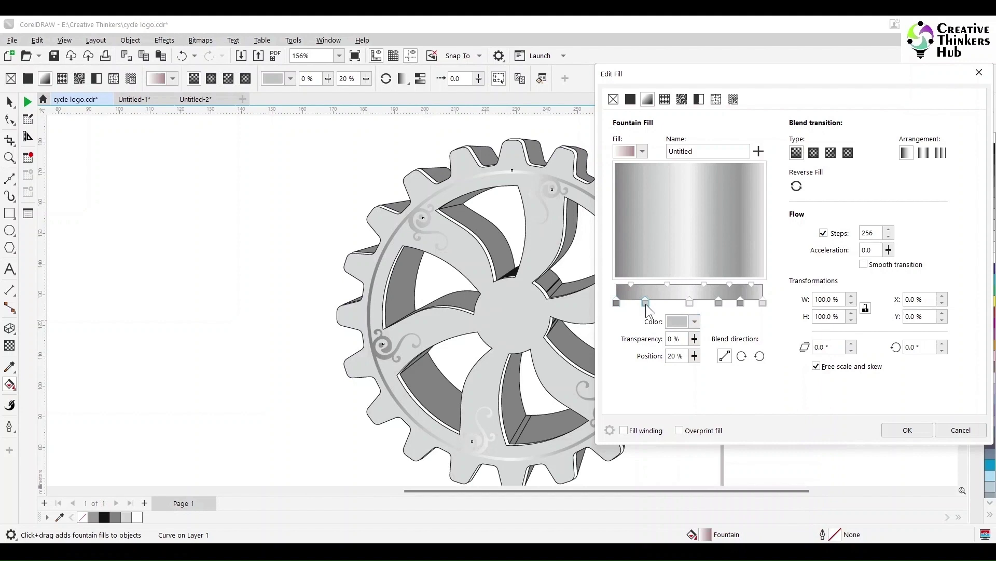
pyautogui.click(694, 321)
pyautogui.click(695, 322)
pyautogui.click(695, 321)
pyautogui.click(696, 347)
pyautogui.click(712, 347)
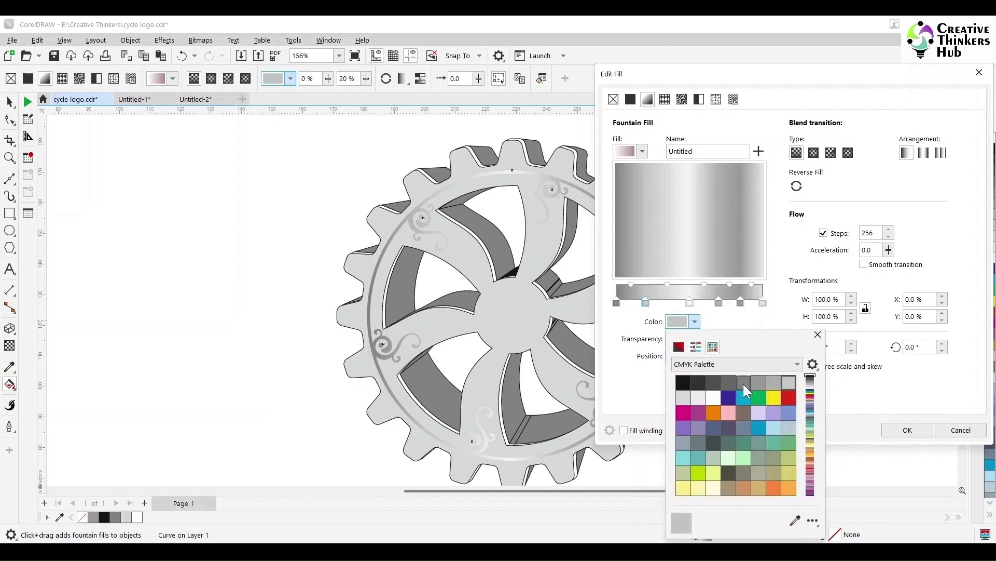
pyautogui.click(742, 384)
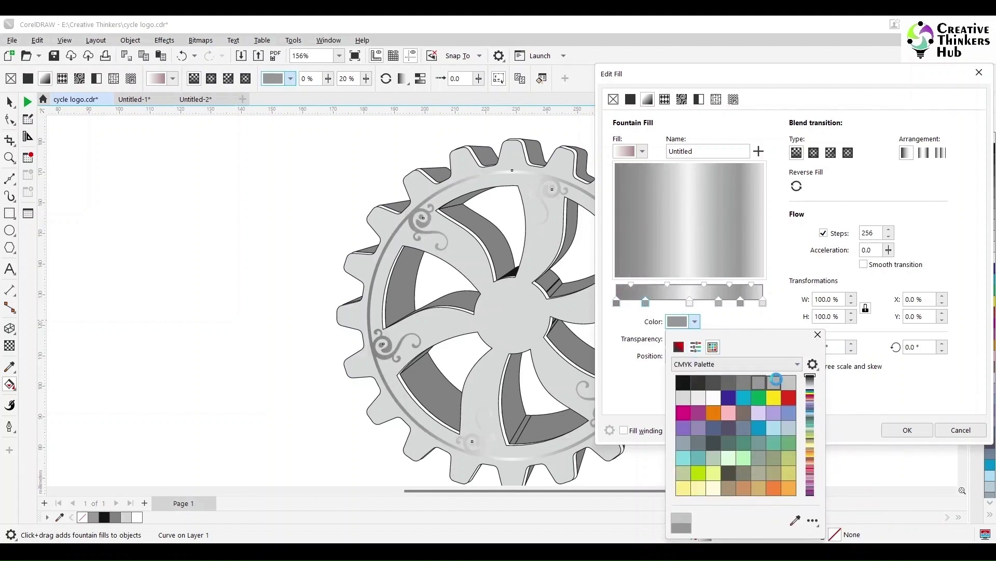
# Recolor the gradient's 50% stop to a slightly darker light gray and the 70% stop to a dark gray
pyautogui.click(690, 302)
pyautogui.click(694, 321)
pyautogui.click(713, 347)
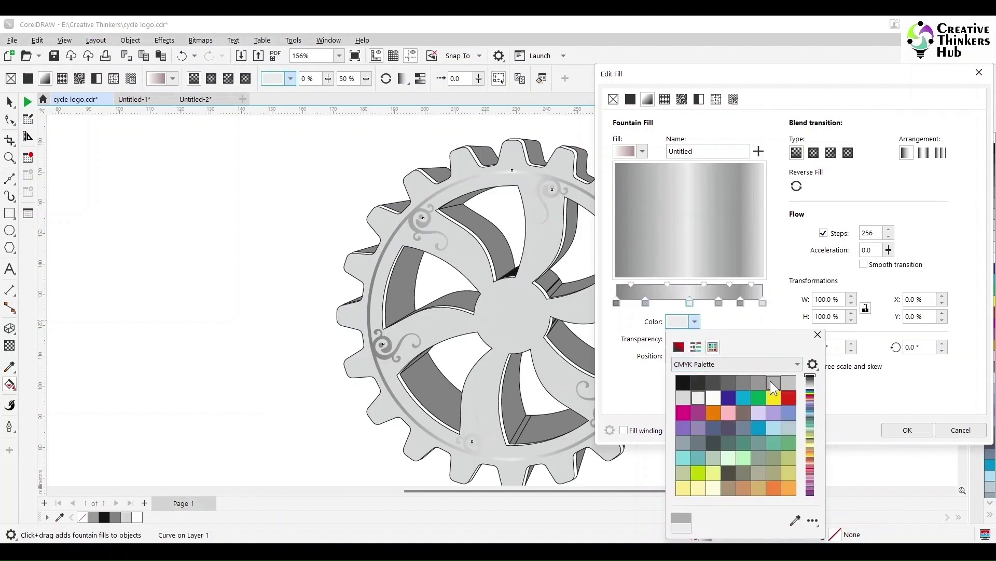
pyautogui.click(719, 302)
pyautogui.click(695, 321)
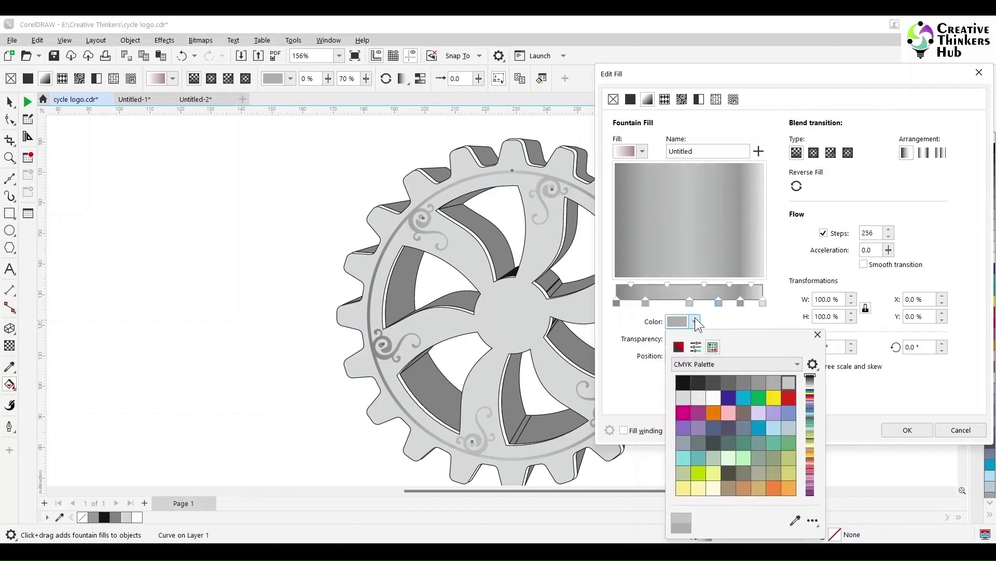
pyautogui.click(727, 382)
# Darken the gradient's 85% color stop to 60% Black and apply the fountain fill to the swirl ornament
pyautogui.click(740, 302)
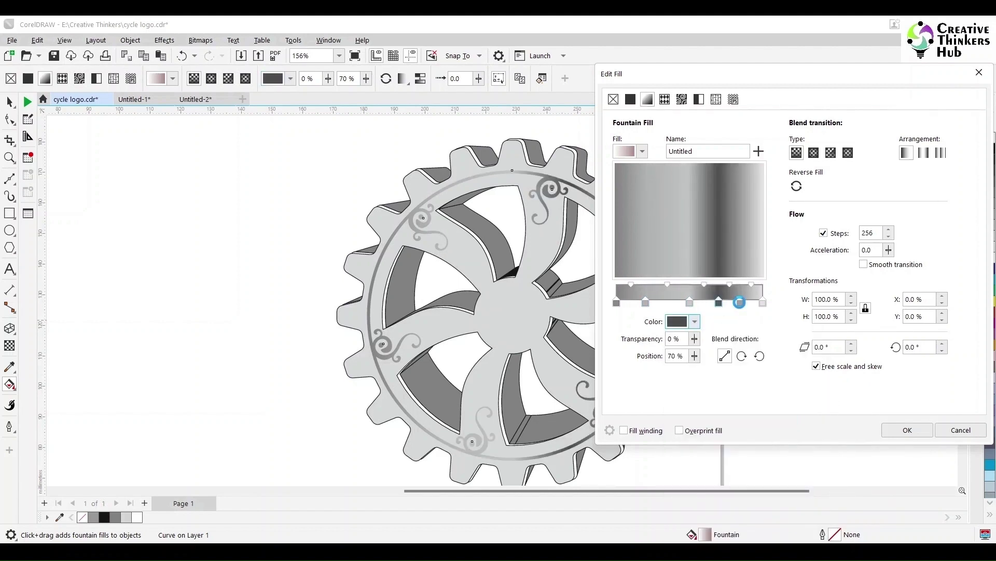
pyautogui.click(694, 321)
pyautogui.click(713, 346)
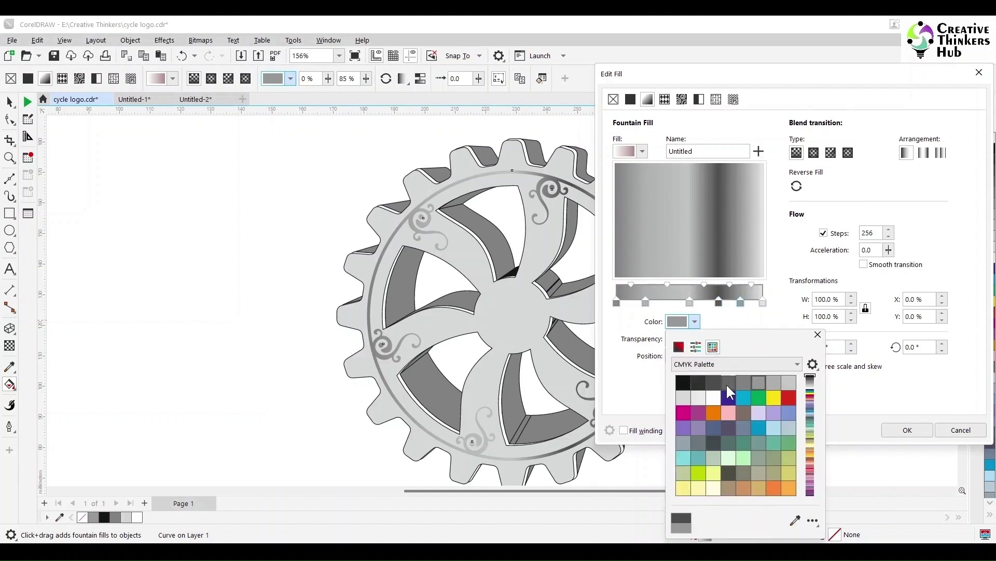
pyautogui.click(744, 382)
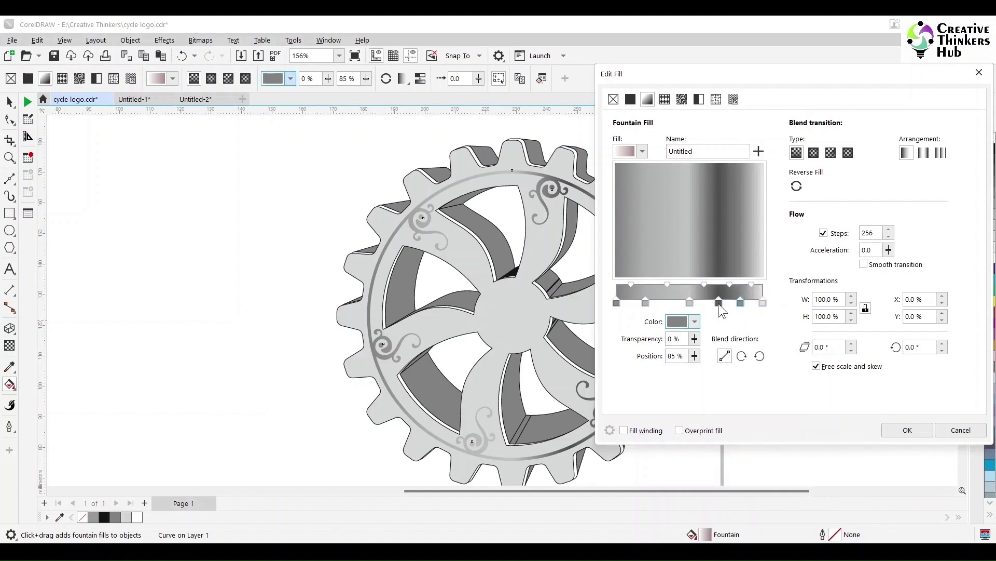
pyautogui.click(910, 429)
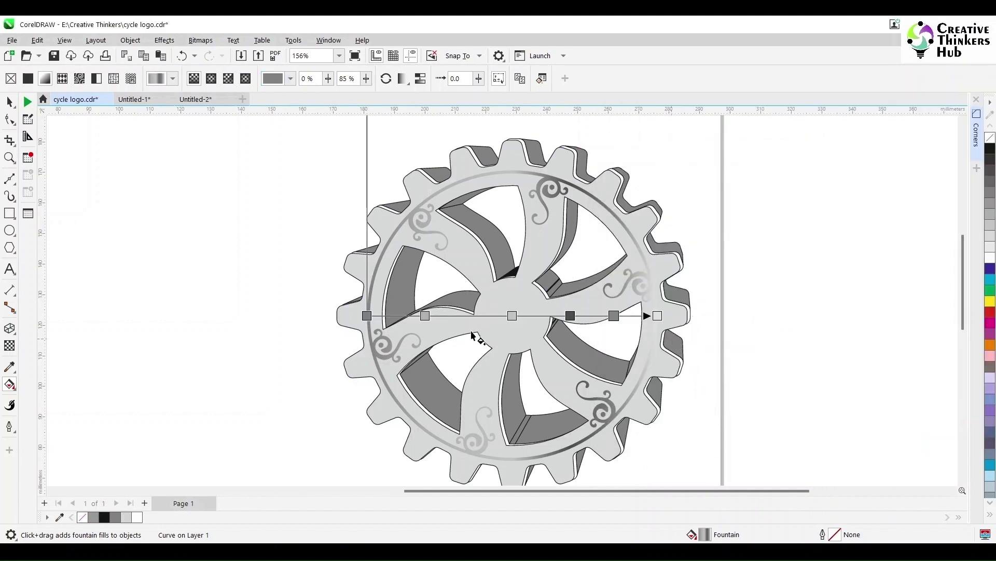
# Tilt the ornament's fountain fill diagonally across the gear, from its lower-left rim to its upper-right rim, and deselect the ornament
pyautogui.moveTo(367, 316); pyautogui.dragTo(381, 368)
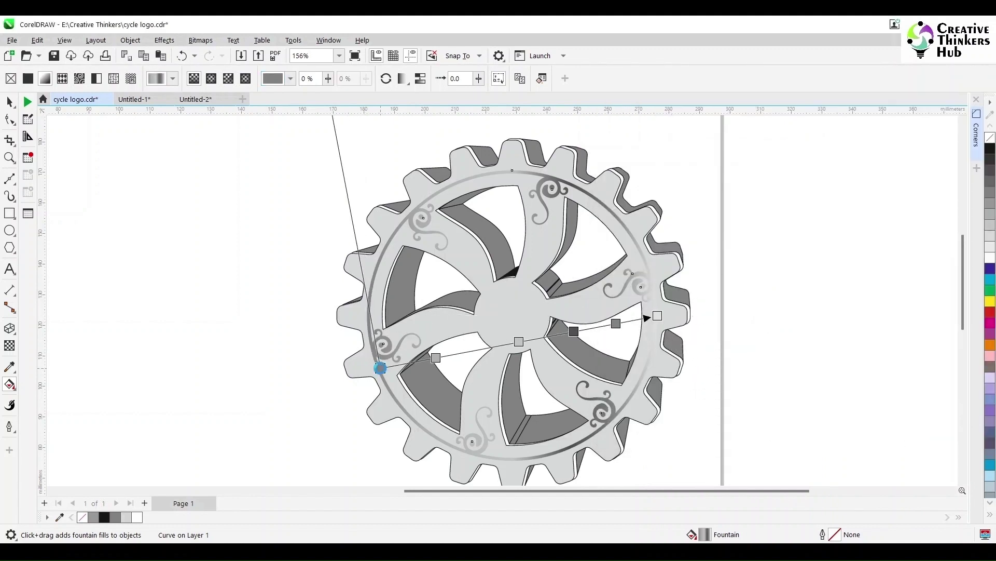
pyautogui.moveTo(658, 315); pyautogui.dragTo(642, 258)
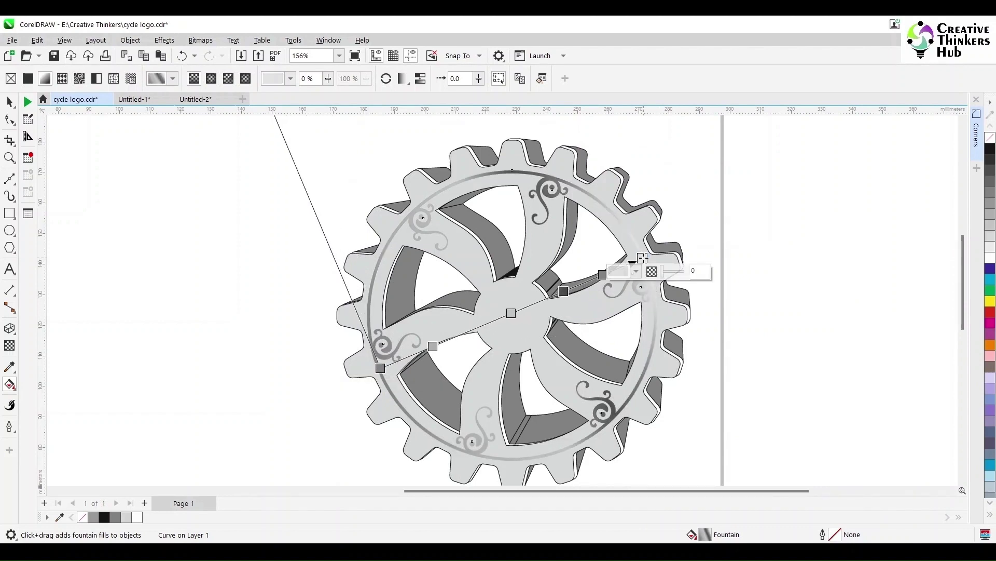
pyautogui.click(9, 102)
pyautogui.click(194, 247)
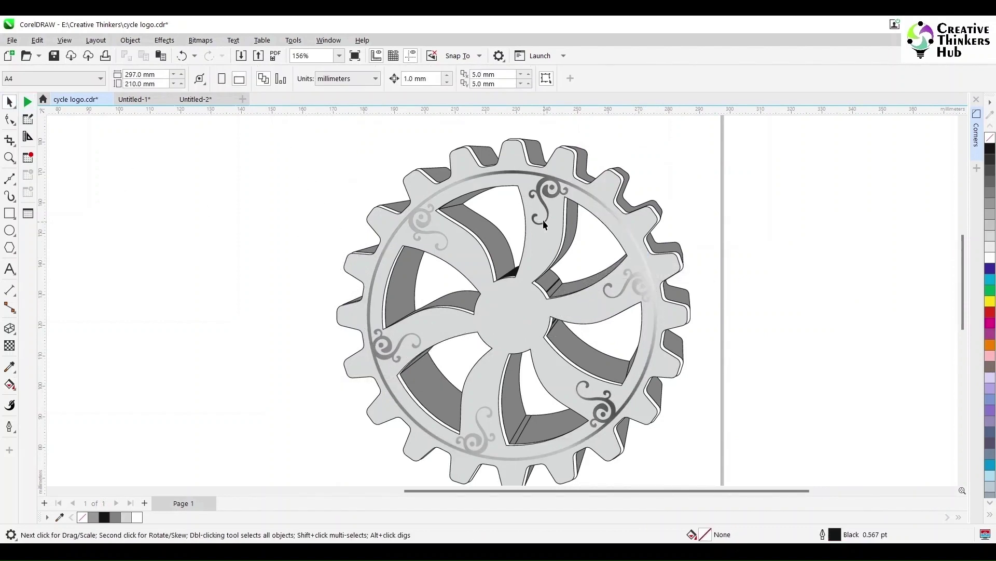
# Fill the gear's front face with 70% Black from the CMYK Palette
pyautogui.click(559, 159)
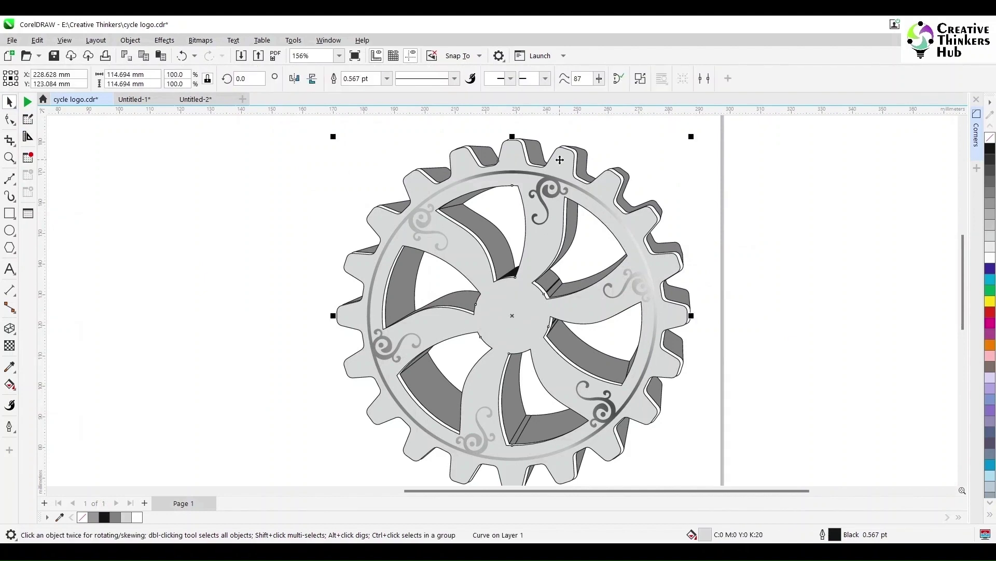
pyautogui.doubleClick(705, 535)
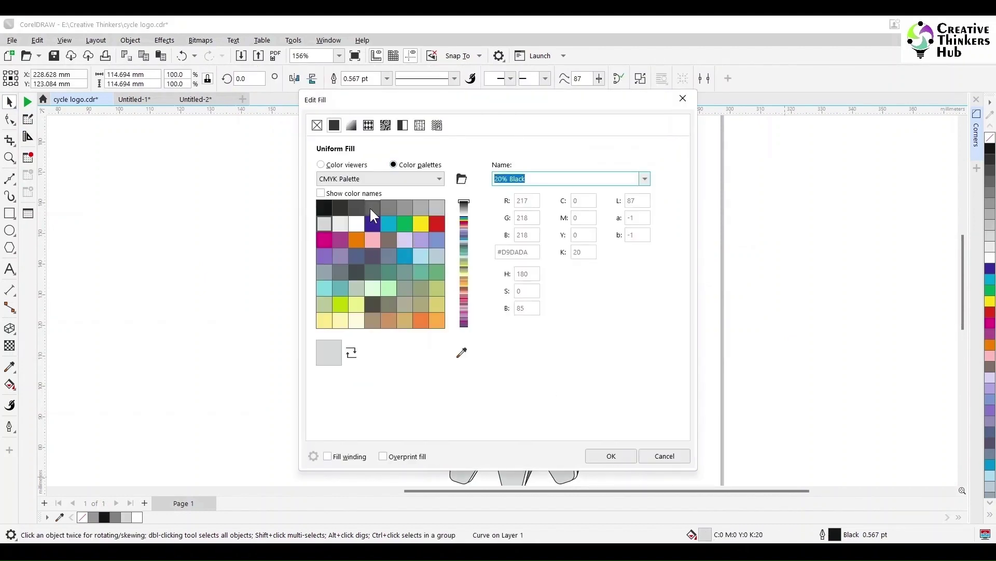
pyautogui.click(369, 207)
pyautogui.click(611, 456)
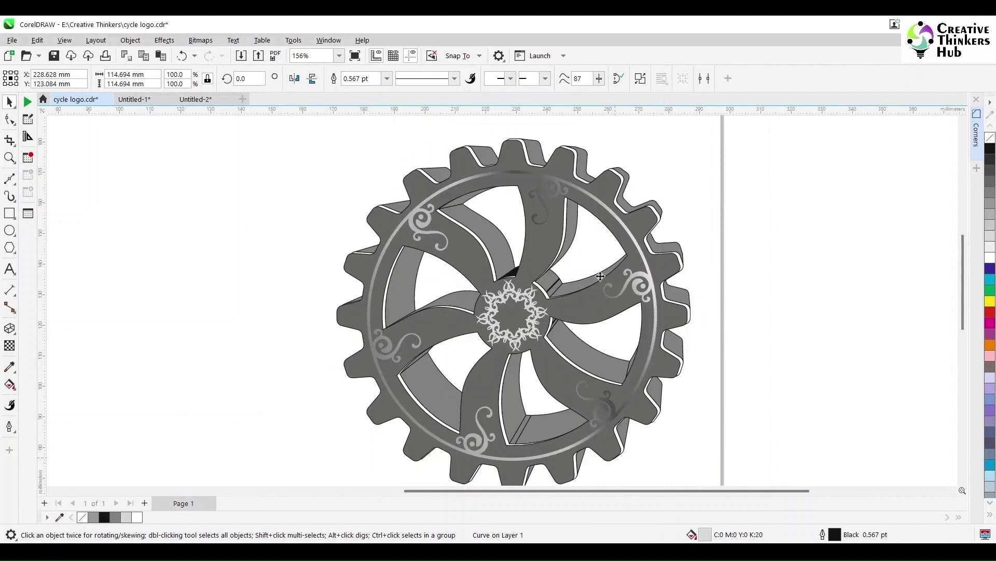
pyautogui.click(718, 214)
# Fill the gear's grouped extrusion sides with solid Black from the CMYK Palette
pyautogui.click(623, 179)
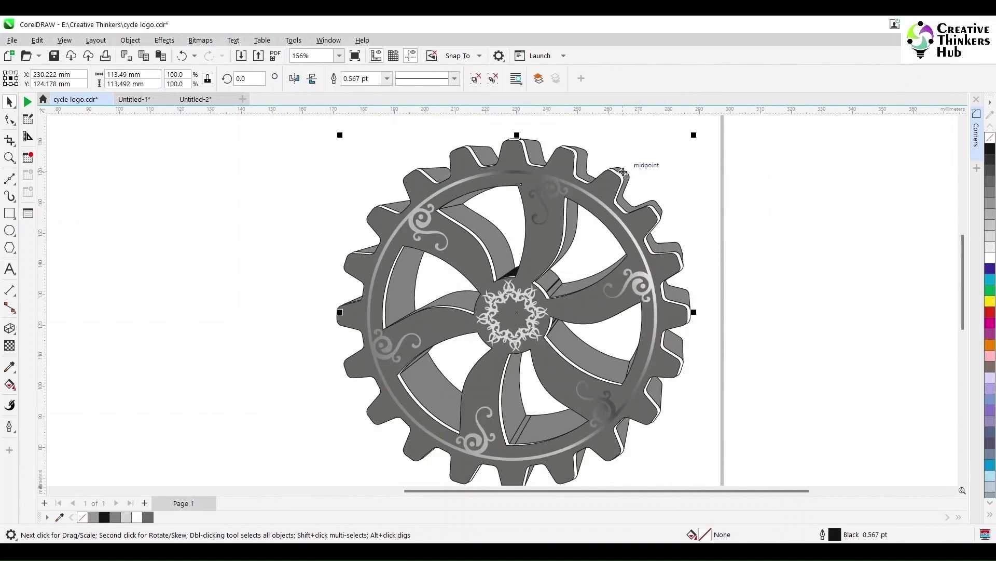
pyautogui.doubleClick(705, 534)
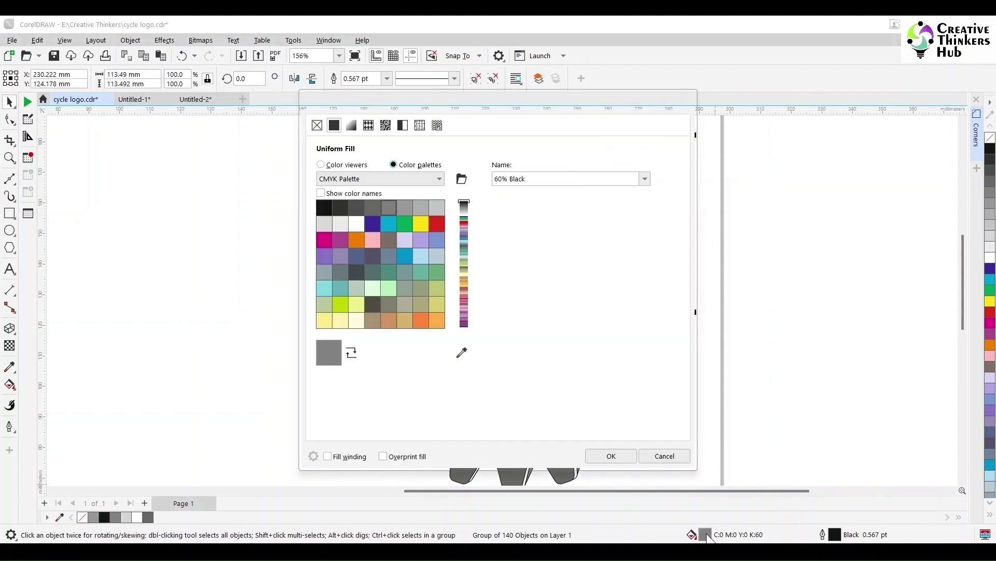
pyautogui.click(324, 208)
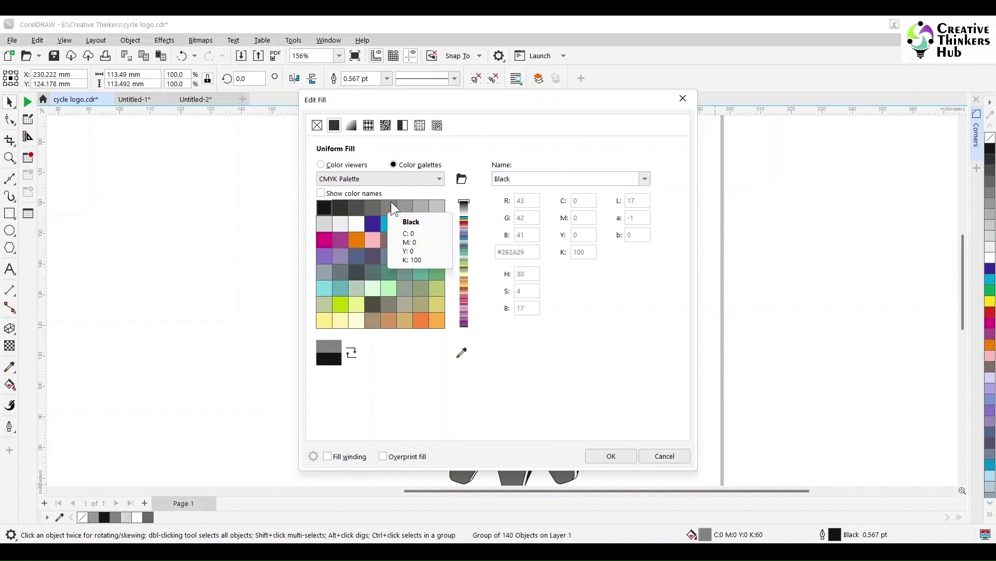
pyautogui.click(611, 457)
pyautogui.click(754, 204)
# Fill the gear's front face with 50% Black from the CMYK Palette
pyautogui.keyDown('ctrl'); pyautogui.click(609, 186); pyautogui.keyUp('ctrl')
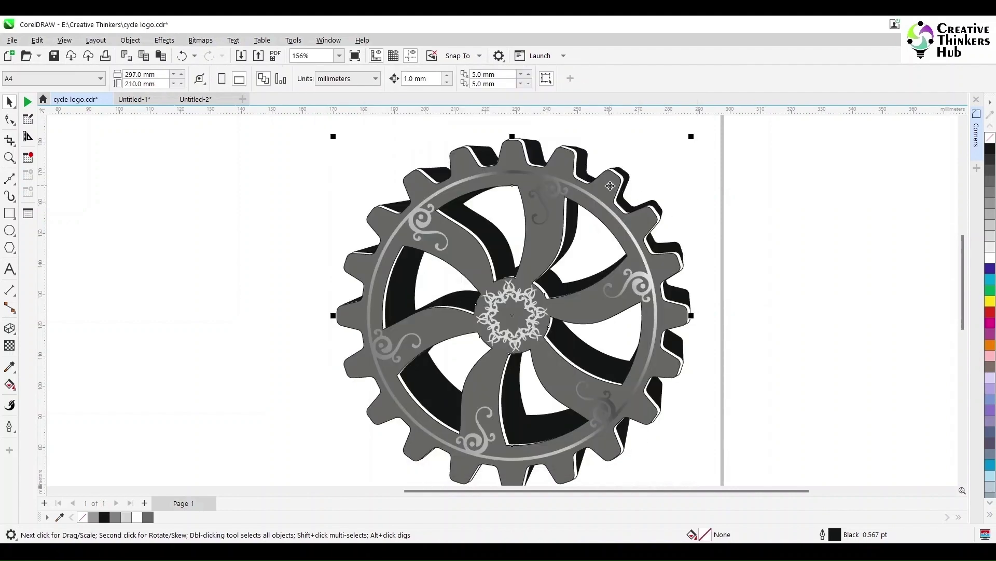
pyautogui.doubleClick(705, 534)
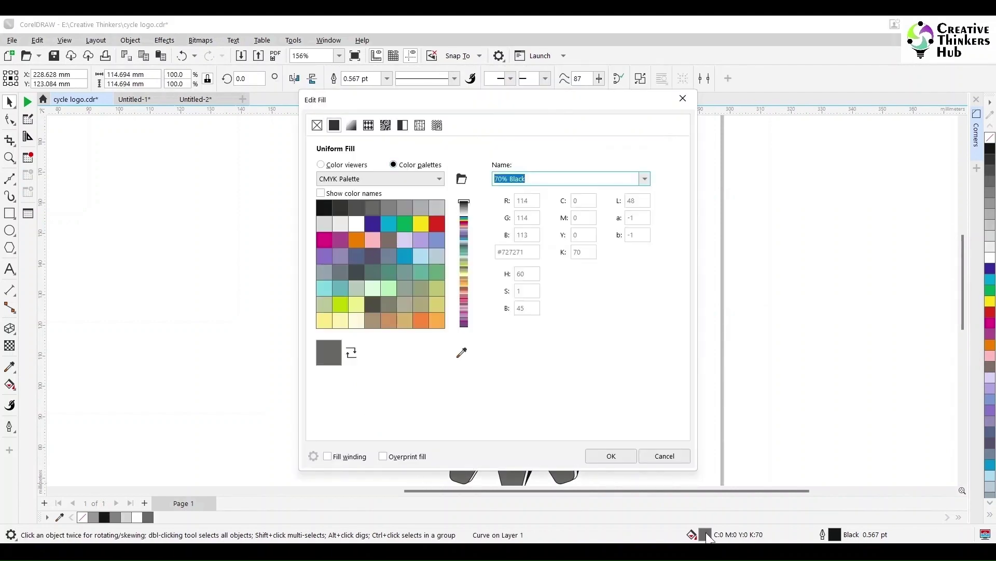
pyautogui.click(407, 208)
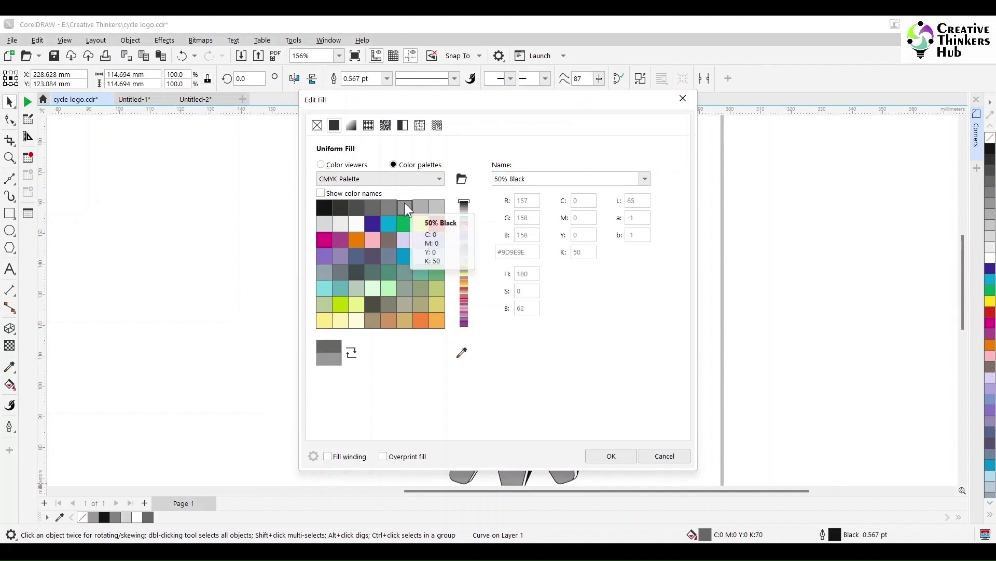
pyautogui.click(611, 456)
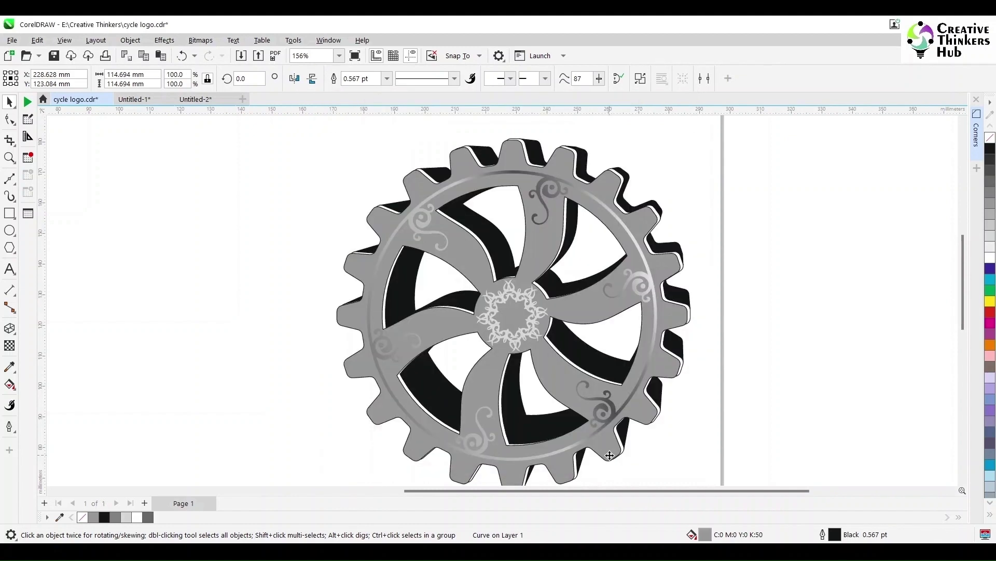
pyautogui.click(750, 245)
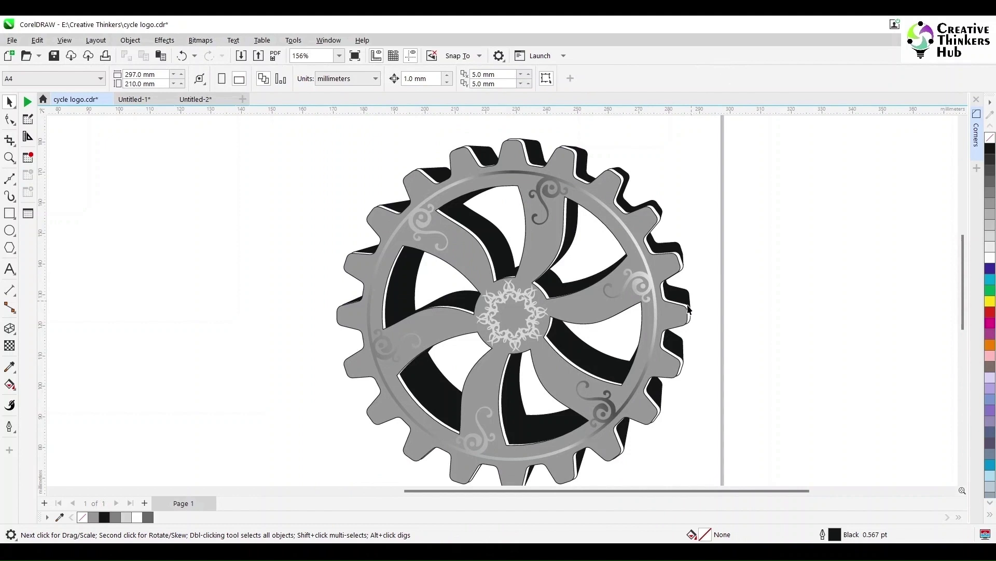
# Select all parts of the gear together and remove their outlines
pyautogui.scroll(-2, 698, 199)
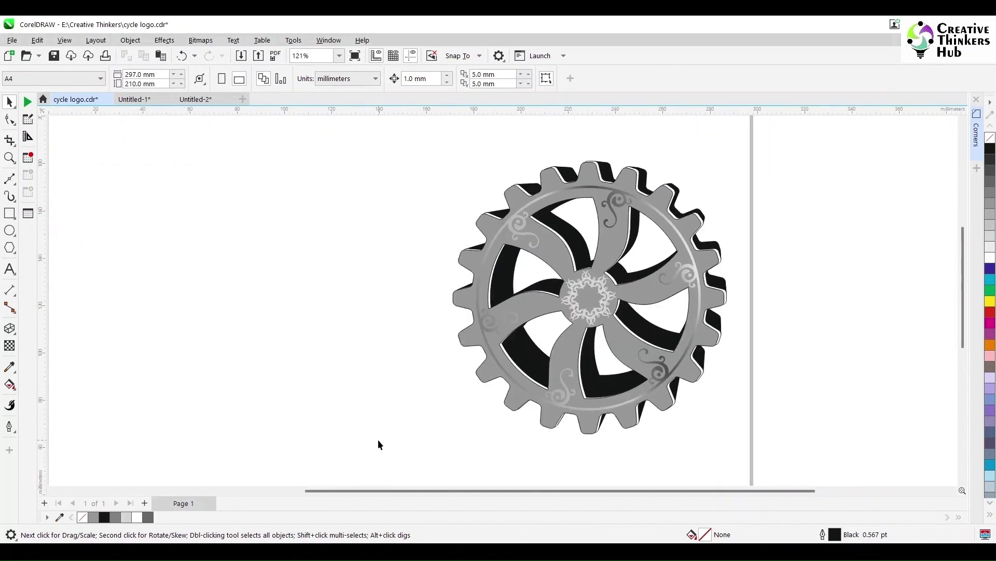
pyautogui.moveTo(836, 154); pyautogui.dragTo(373, 445)
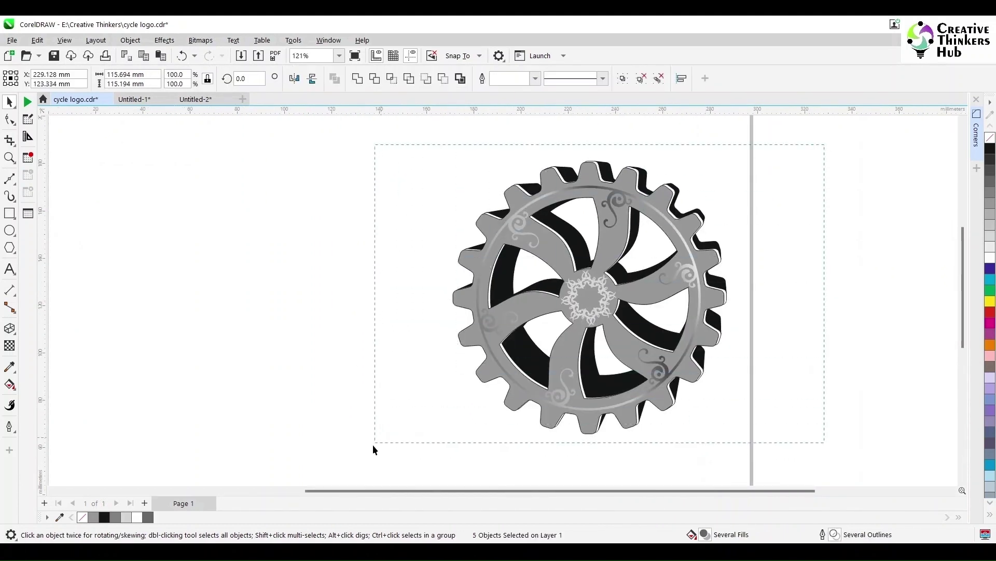
pyautogui.rightClick(990, 139)
pyautogui.click(819, 240)
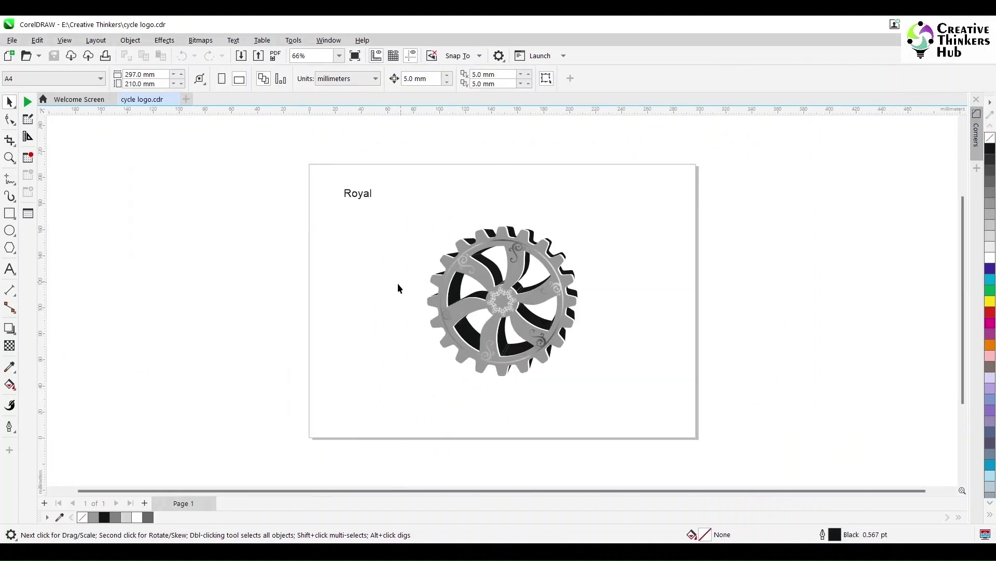
# Set the Royal text in the Queen of today font, enlarge it to about 203 pt and place it at the gear's upper left
pyautogui.click(363, 198)
pyautogui.click(381, 80)
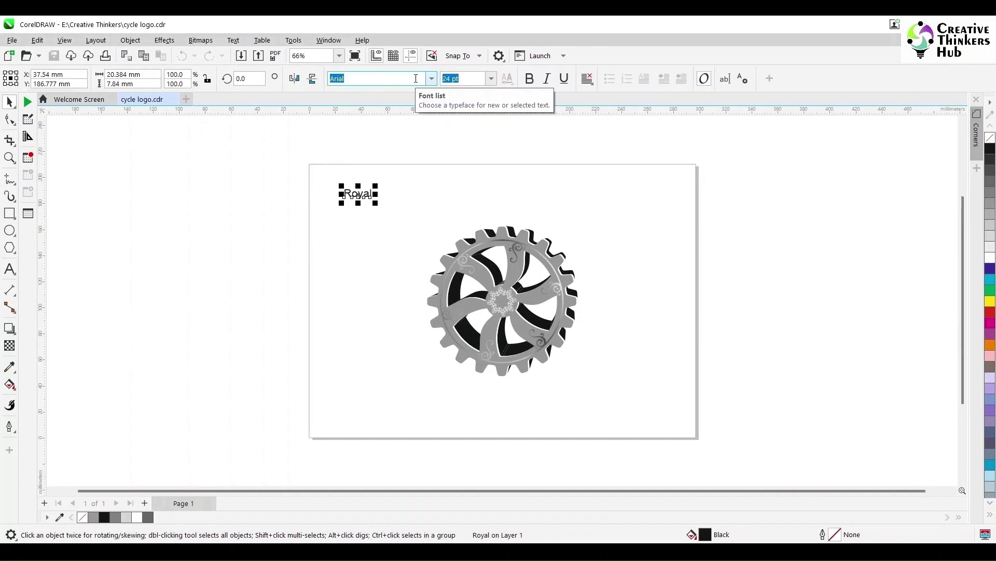
pyautogui.write('q')
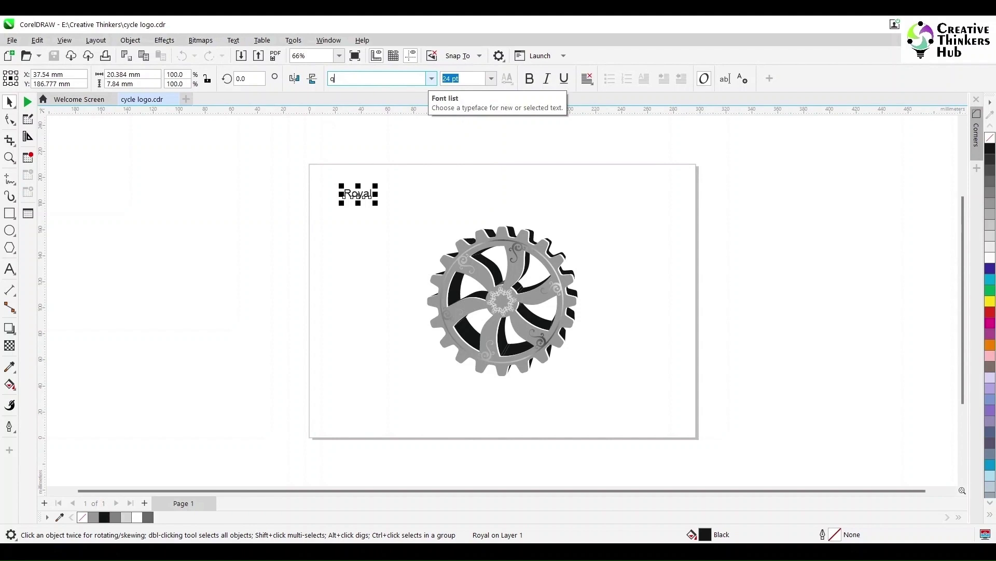
pyautogui.write('ueen of today')
pyautogui.press('Return')
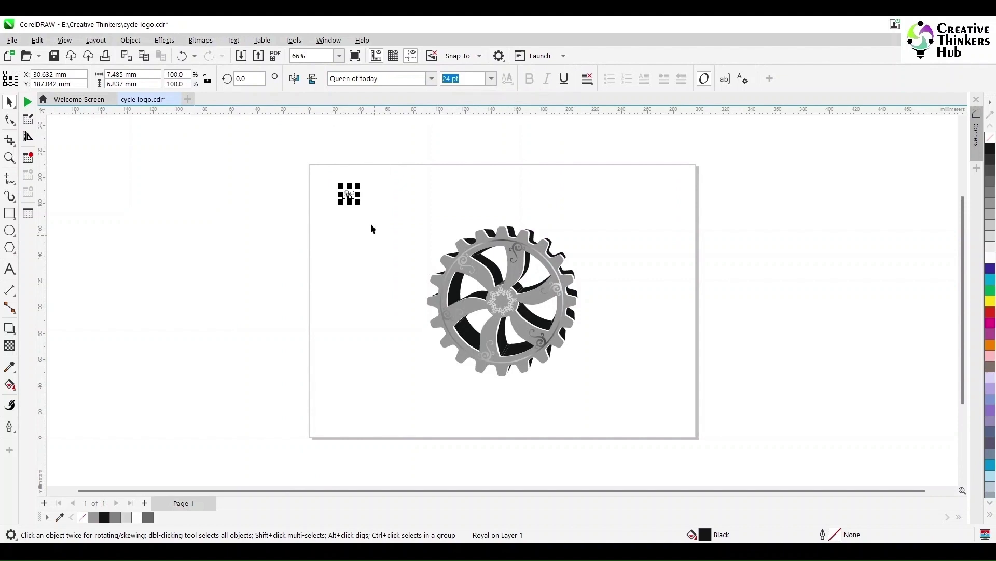
pyautogui.moveTo(359, 206); pyautogui.dragTo(430, 269)
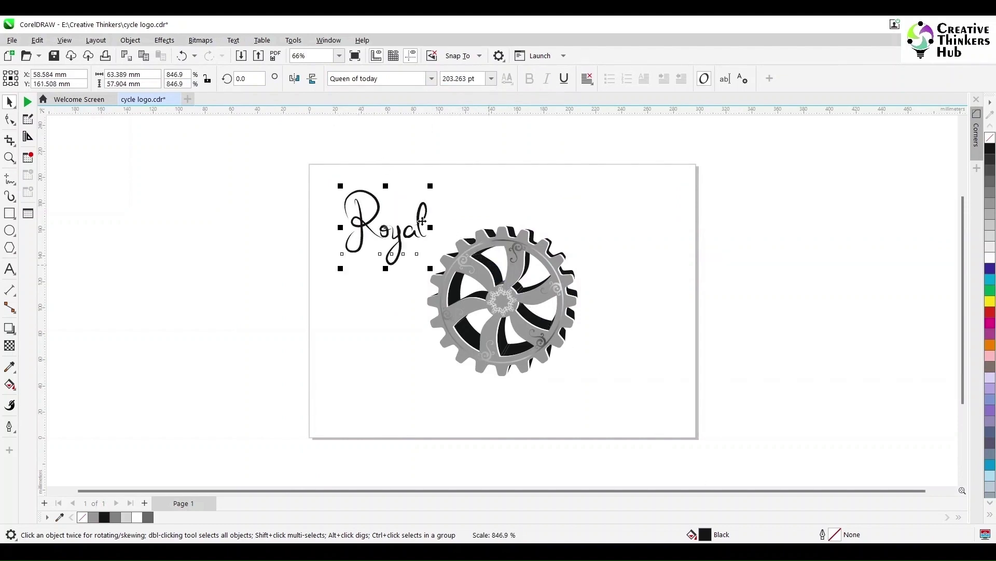
pyautogui.moveTo(419, 222); pyautogui.dragTo(410, 222)
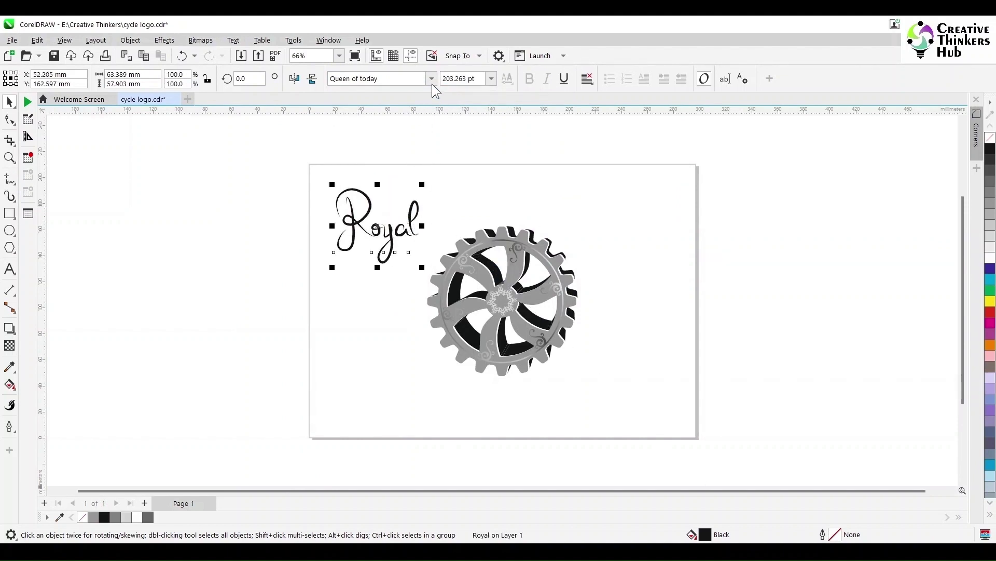
# Set the Royal text in The Queen font and move it up and left, clear of the gear
pyautogui.click(431, 79)
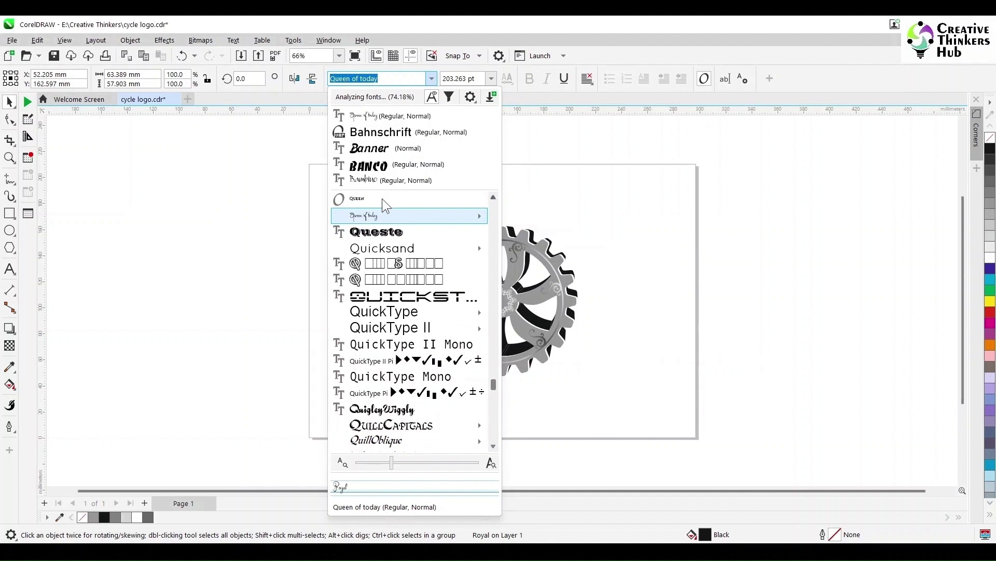
pyautogui.click(359, 215)
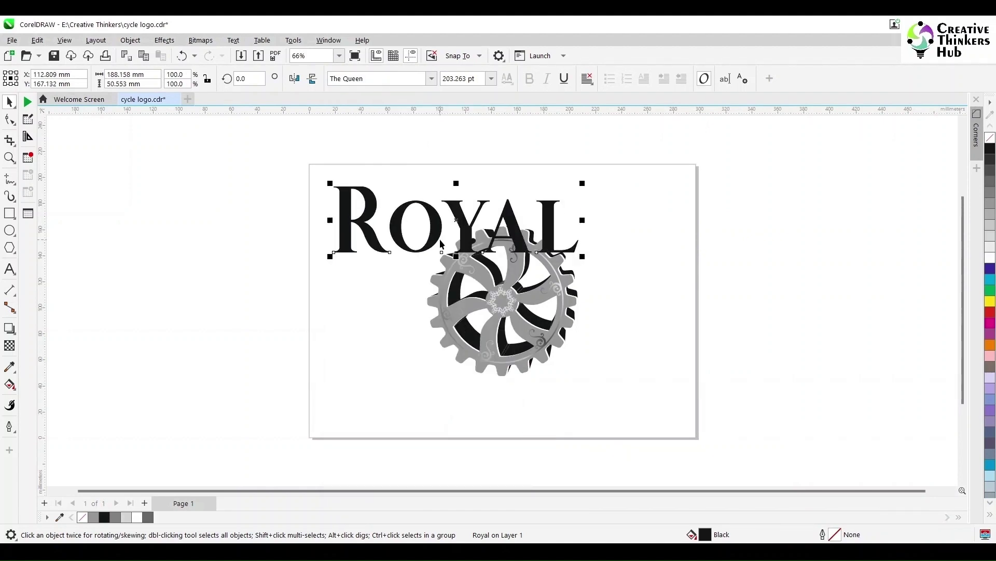
pyautogui.moveTo(435, 238); pyautogui.dragTo(312, 192)
# Delete the letter o from the Royal text and move yal into a separate text object below the R
pyautogui.press('F8')
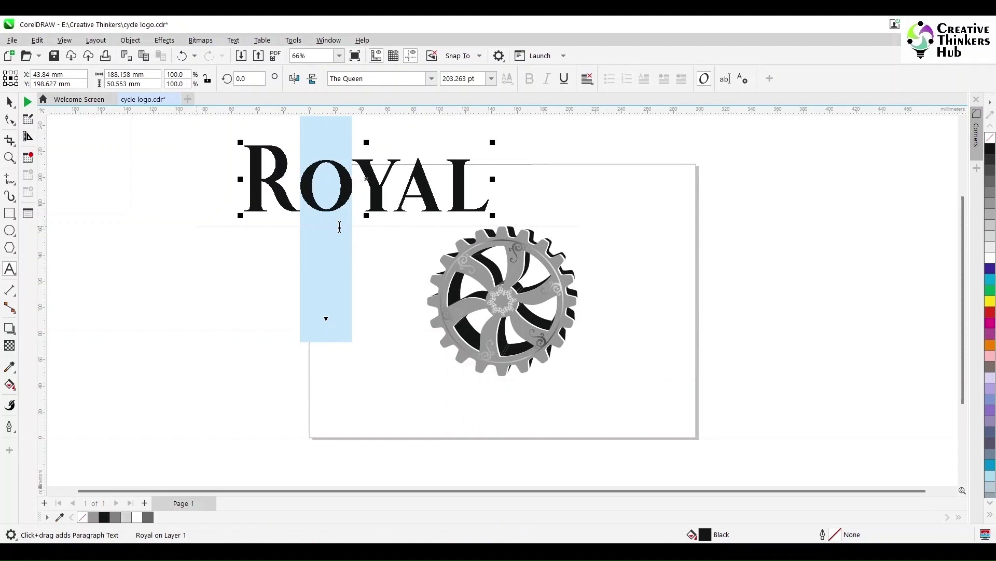
pyautogui.press('Delete')
pyautogui.hotkey('shift', 'Right')
pyautogui.hotkey('shift', 'Right')
pyautogui.hotkey('shift', 'Right')
pyautogui.hotkey('ctrl', 'c')
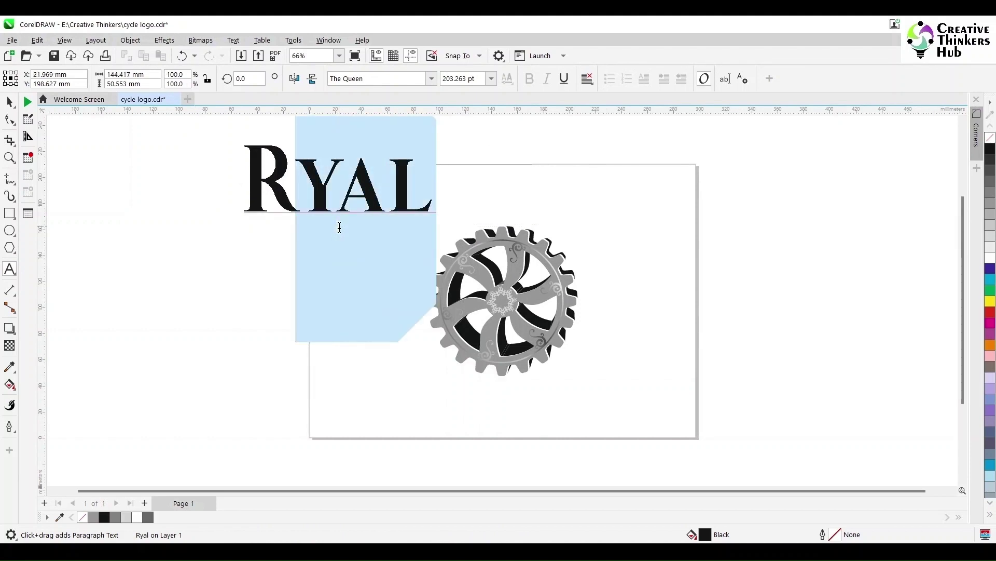
pyautogui.press('Delete')
pyautogui.click(262, 332)
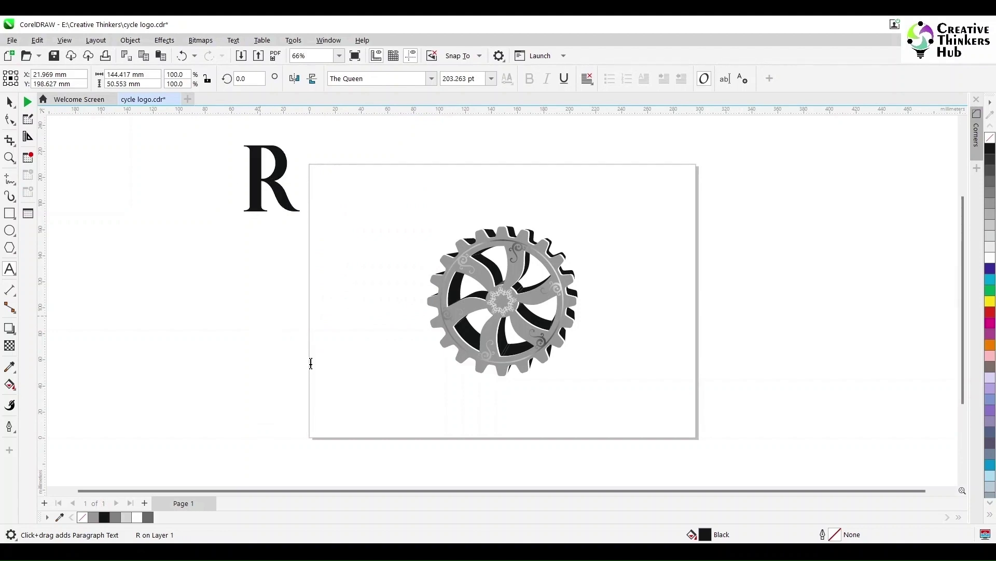
pyautogui.hotkey('ctrl', 'v')
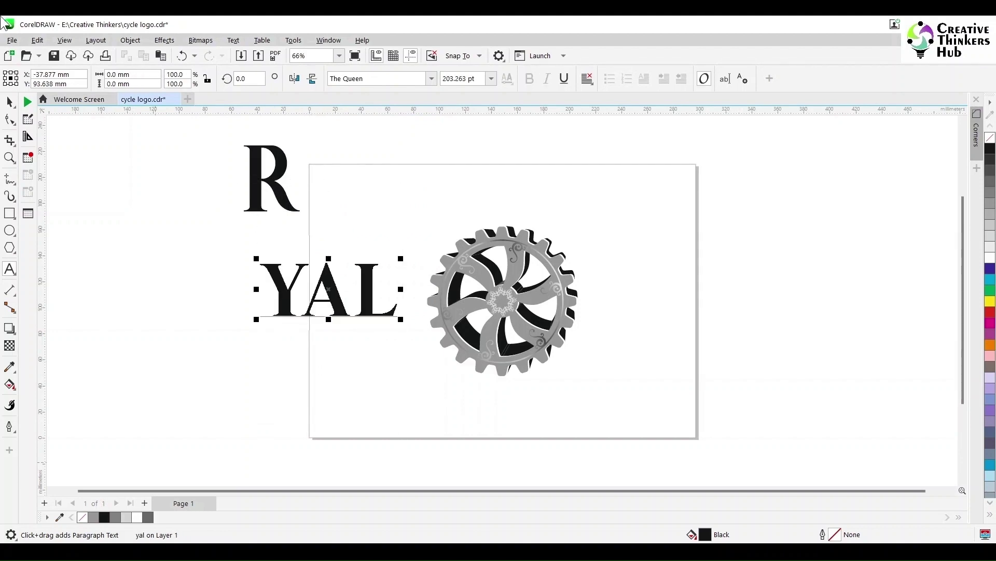
# Arrange the pieces in a row with the R before the gear and YAL after it
pyautogui.click(9, 101)
pyautogui.moveTo(337, 296); pyautogui.dragTo(654, 289)
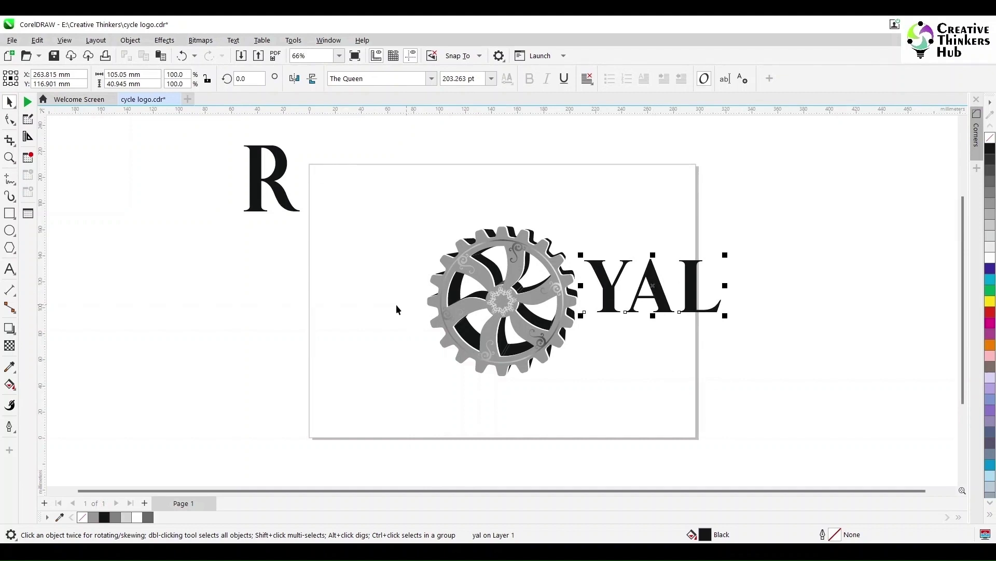
pyautogui.moveTo(422, 202); pyautogui.dragTo(599, 408)
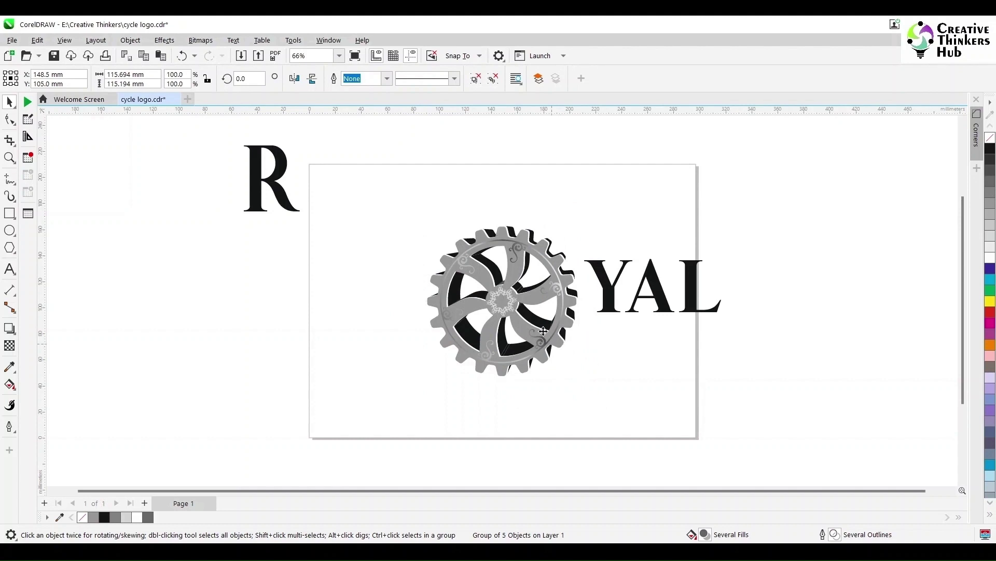
pyautogui.moveTo(545, 334); pyautogui.dragTo(526, 288)
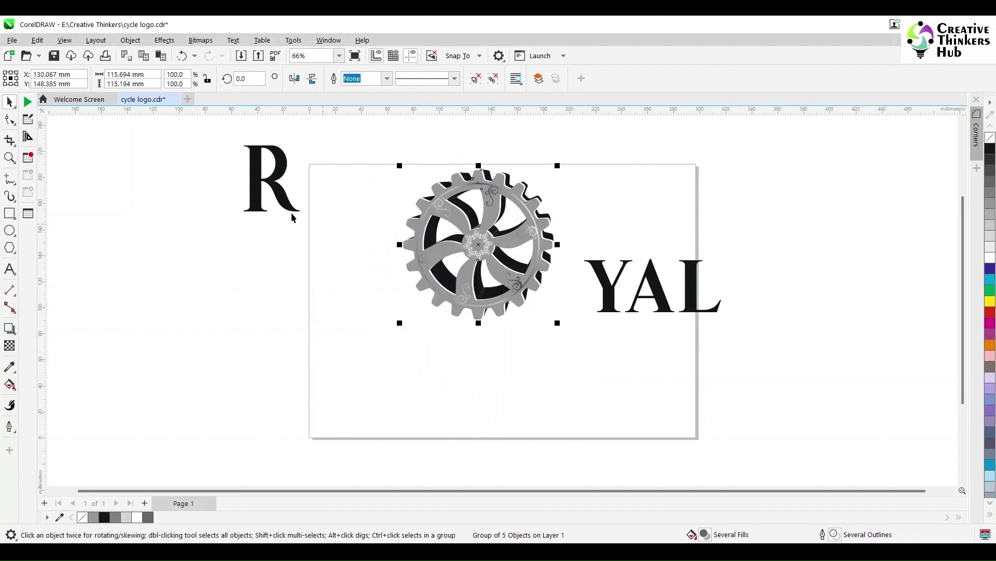
pyautogui.click(281, 210)
pyautogui.moveTo(280, 210); pyautogui.dragTo(378, 296)
# Scale the gear to about 53%, place it against the R as the letter O, and bring YAL up beside it
pyautogui.click(474, 305)
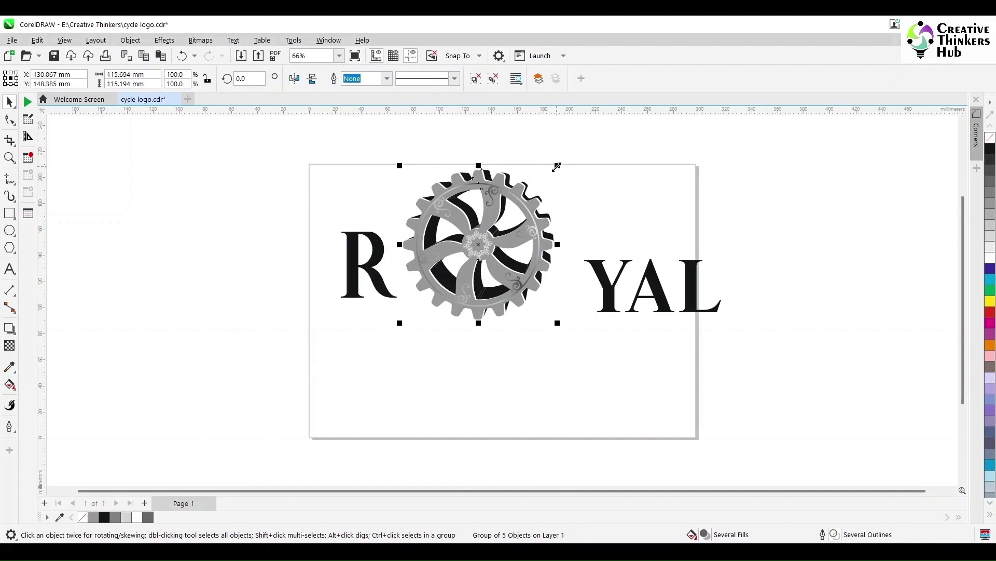
pyautogui.moveTo(557, 167); pyautogui.dragTo(543, 229)
pyautogui.moveTo(449, 291); pyautogui.dragTo(436, 284)
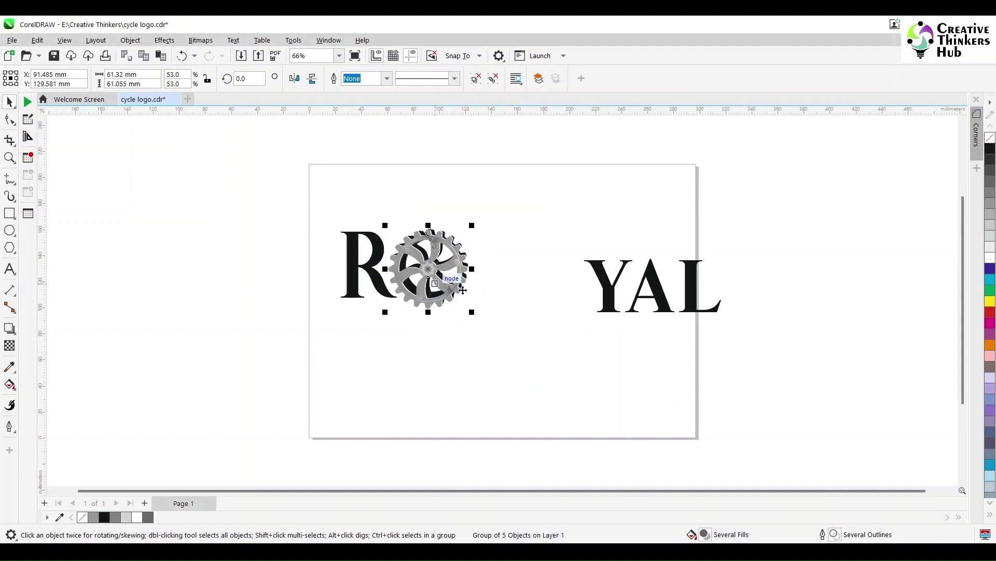
pyautogui.moveTo(612, 303); pyautogui.dragTo(495, 281)
# Align the bottom edges of the R and YAL, then enlarge the whole logo and place it mid-page
pyautogui.keyDown('shift'); pyautogui.click(370, 283); pyautogui.keyUp('shift')
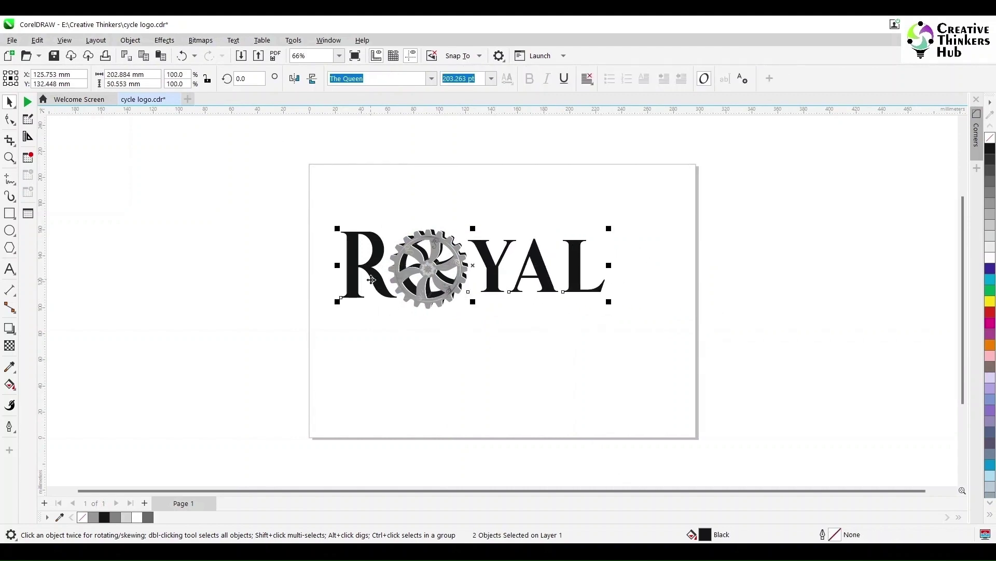
pyautogui.press('b')
pyautogui.click(468, 337)
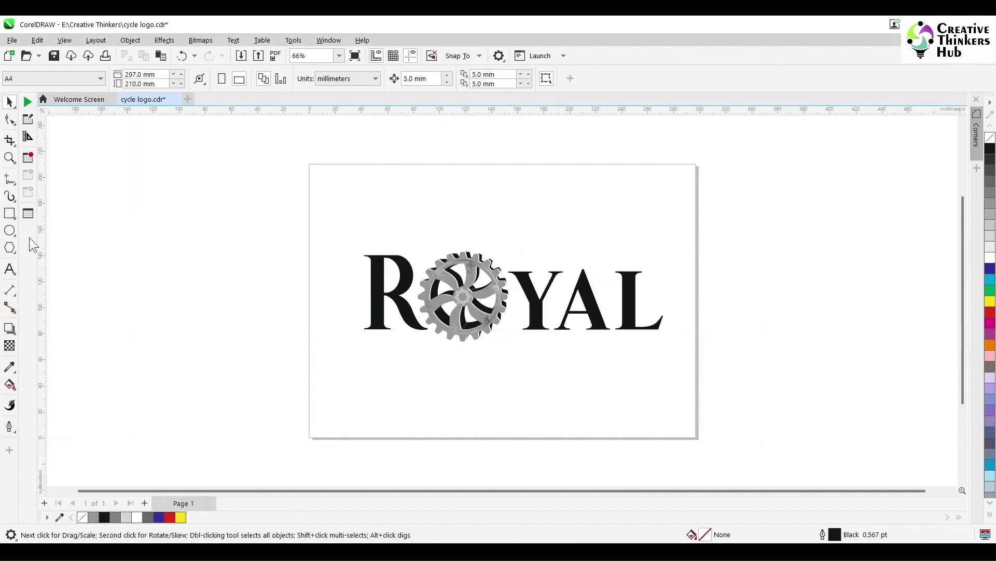
# Draw a rectangle about 250 mm wide around the Royal lettering and set its height to 60 mm
pyautogui.moveTo(348, 247)
pyautogui.mouseDown()
pyautogui.moveTo(444, 300)
pyautogui.moveTo(678, 356)
pyautogui.moveTo(665, 347)
pyautogui.moveTo(675, 330)
pyautogui.mouseUp()
pyautogui.moveTo(511, 247); pyautogui.dragTo(420, 251)
pyautogui.press('space')
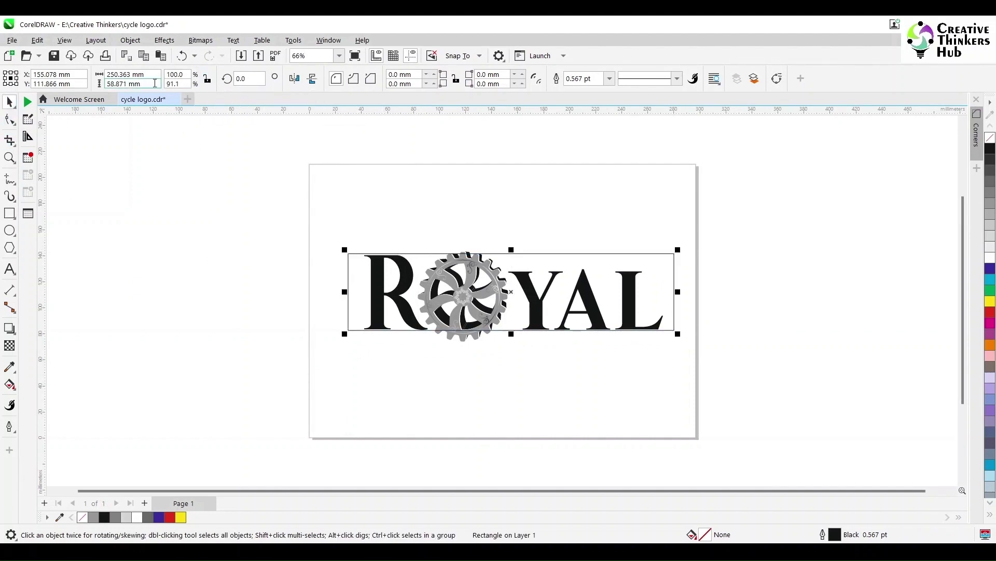
pyautogui.click(172, 84)
pyautogui.doubleClick(158, 85)
pyautogui.write('60')
pyautogui.press('Return')
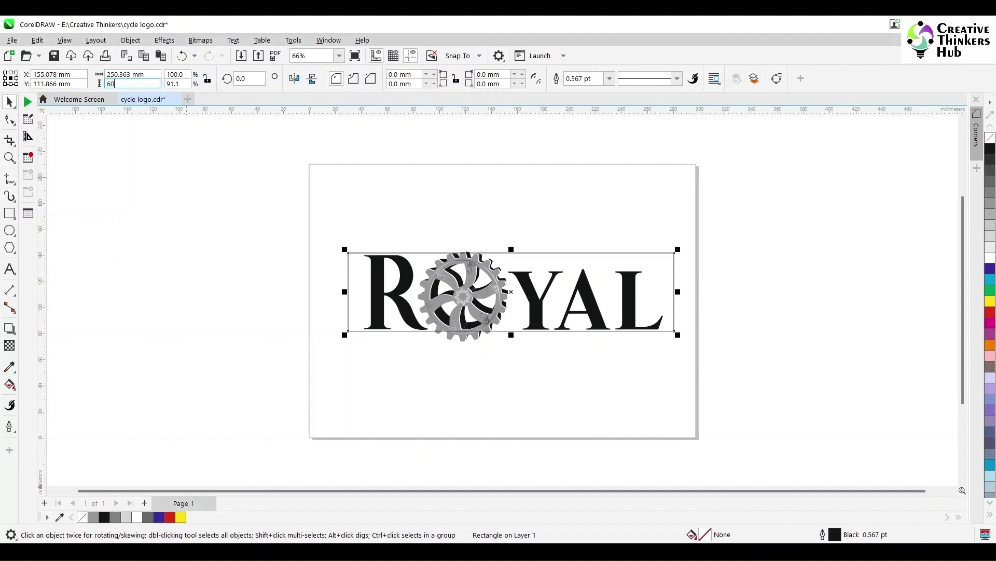
# Narrow the rectangle to about 230 mm so its sides meet the outer edges of the R and the L
pyautogui.scroll(2, 274, 289)
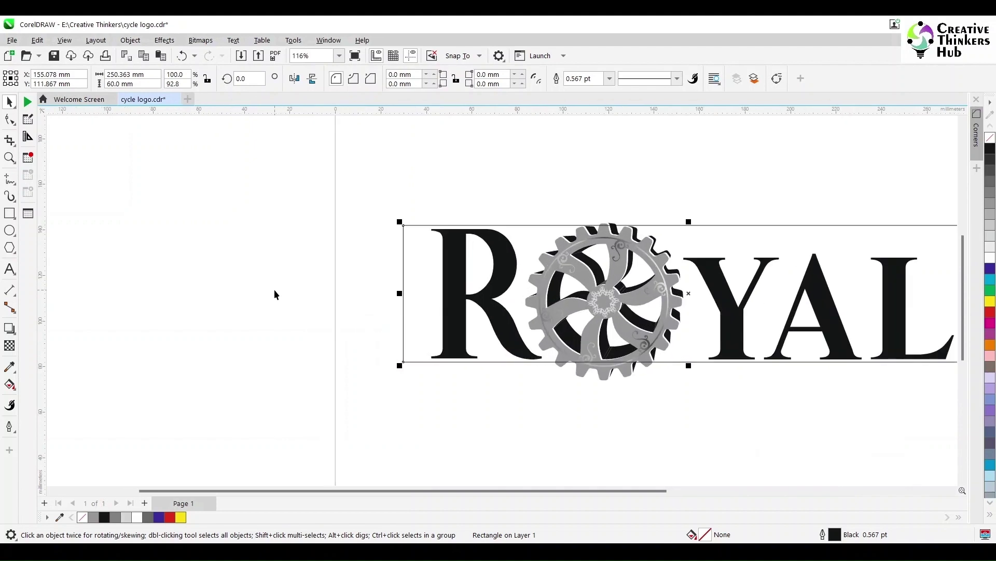
pyautogui.scroll(-1, 274, 289)
pyautogui.moveTo(426, 493); pyautogui.dragTo(462, 491)
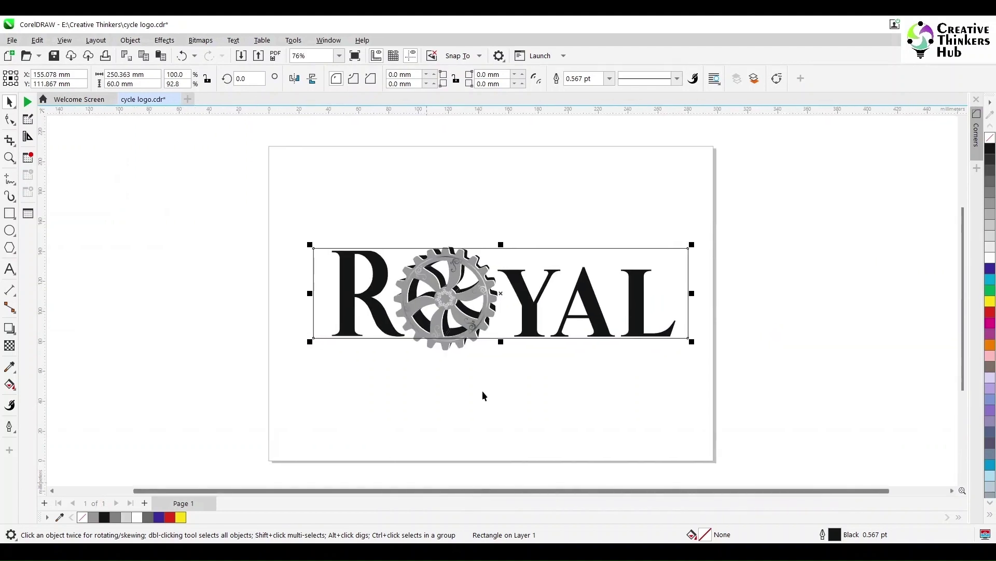
pyautogui.scroll(2, 481, 391)
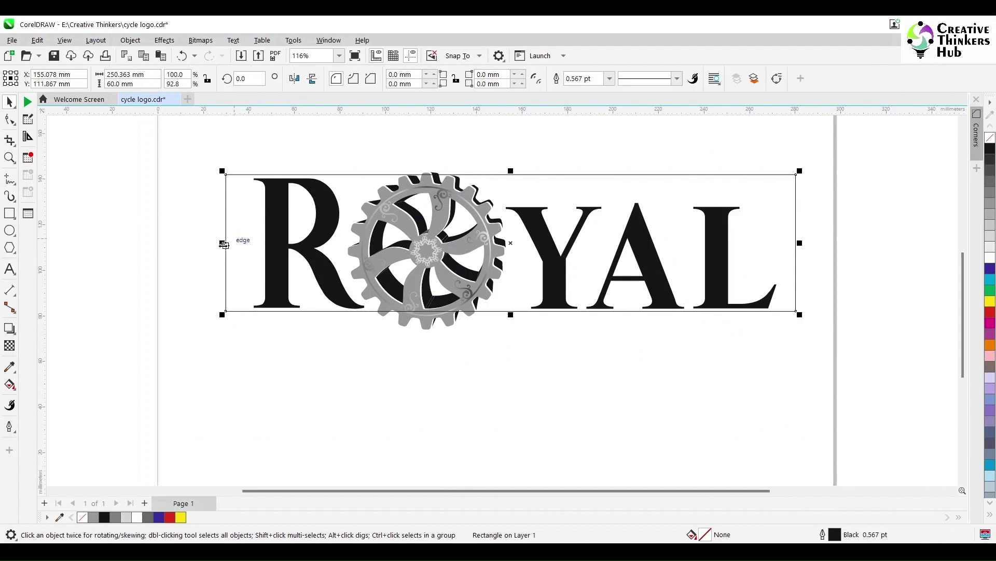
pyautogui.moveTo(223, 243); pyautogui.dragTo(253, 178)
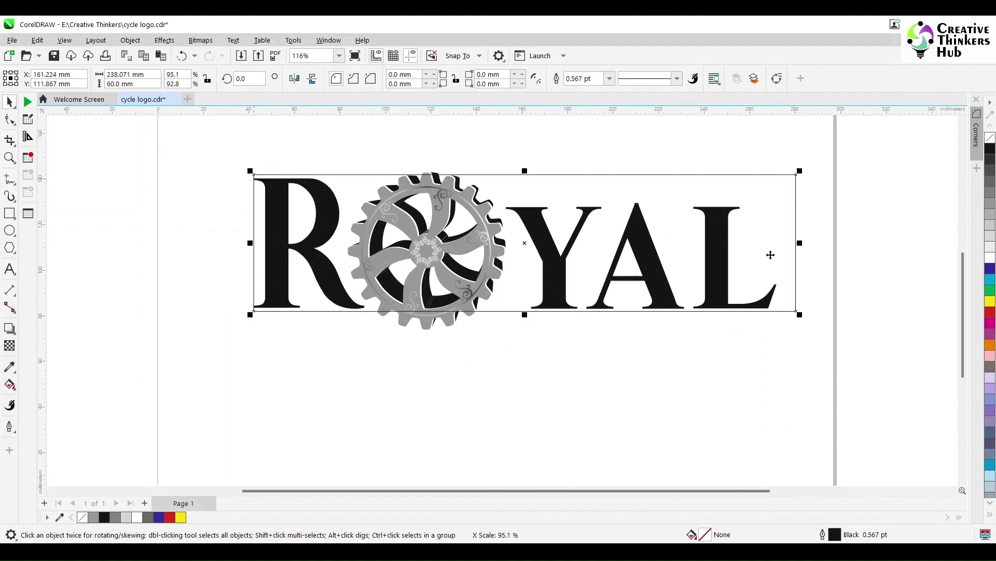
pyautogui.moveTo(799, 242); pyautogui.dragTo(784, 283)
pyautogui.press('Escape')
# Convert the R and YAL texts to curves
pyautogui.click(276, 278)
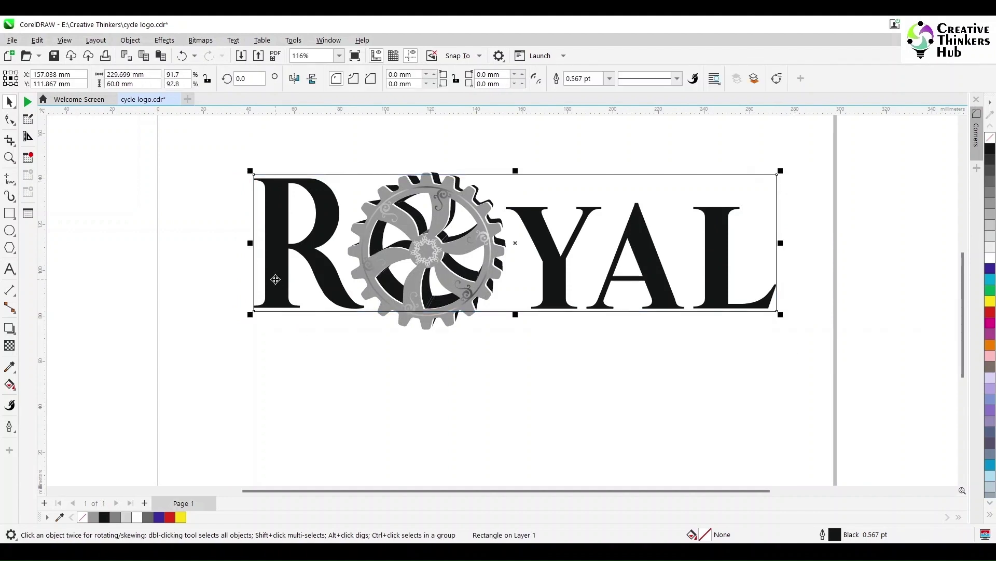
pyautogui.click(205, 372)
pyautogui.click(254, 263)
pyautogui.click(270, 294)
pyautogui.hotkey('ctrl', 'q')
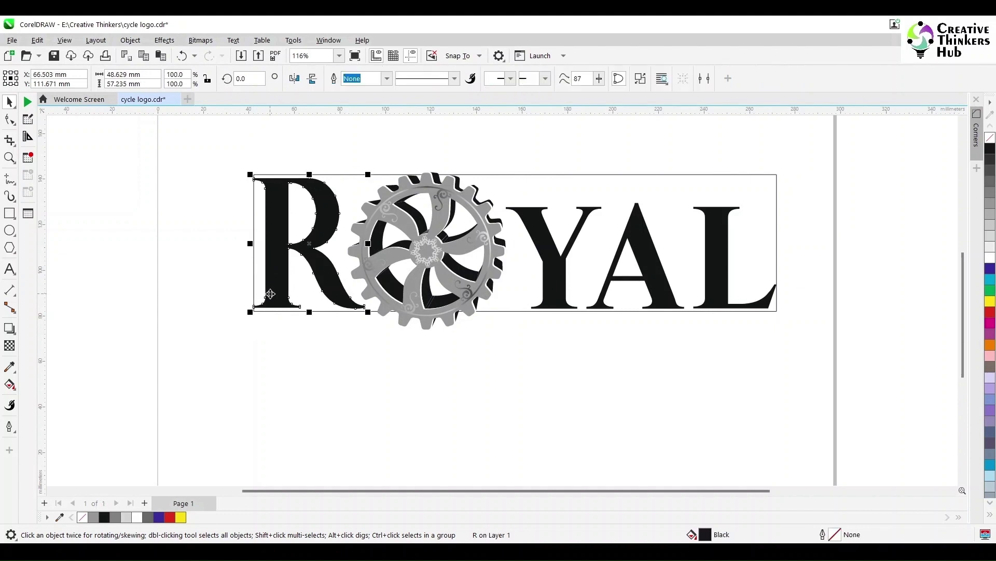
pyautogui.click(553, 285)
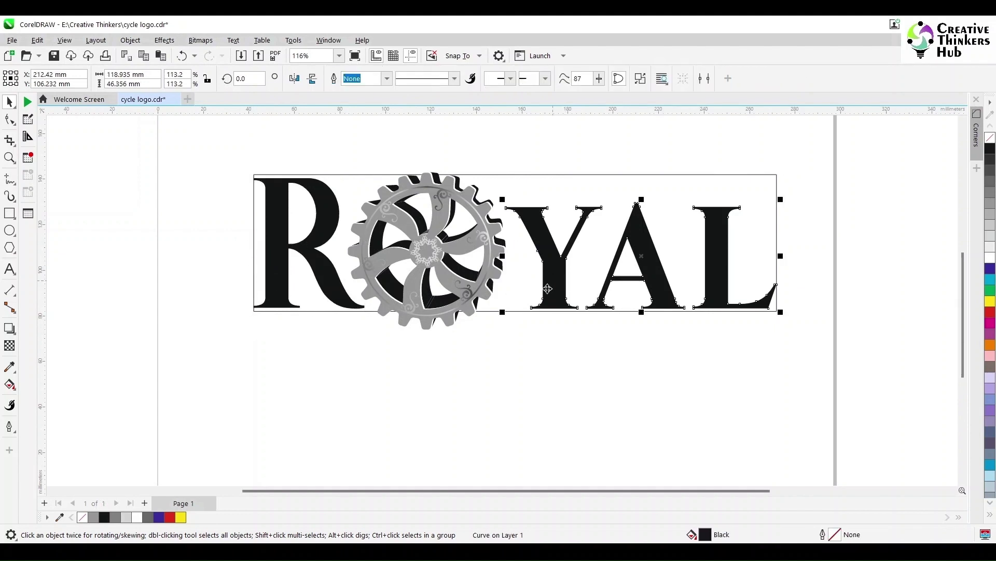
pyautogui.click(467, 378)
pyautogui.click(333, 290)
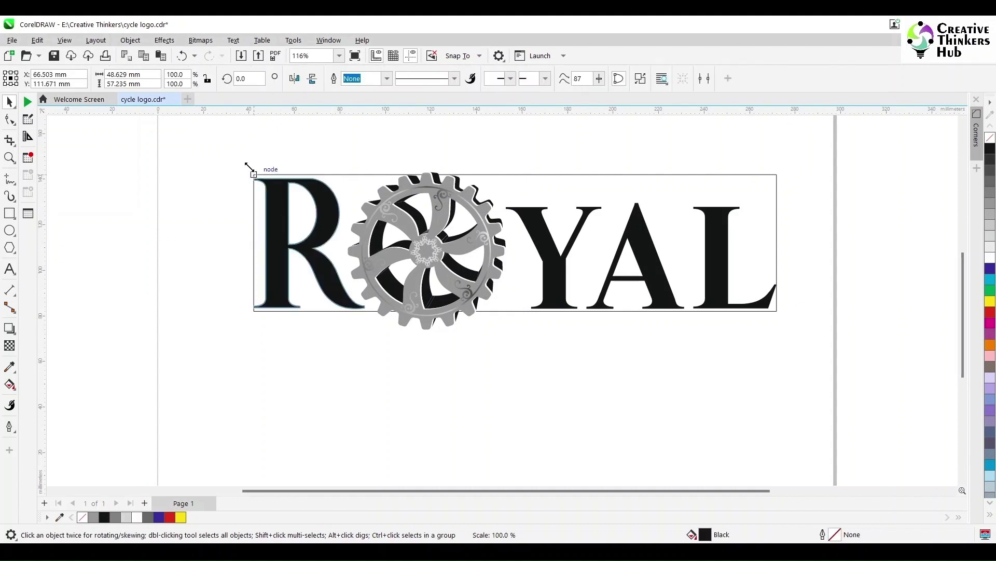
pyautogui.moveTo(369, 176); pyautogui.dragTo(368, 175)
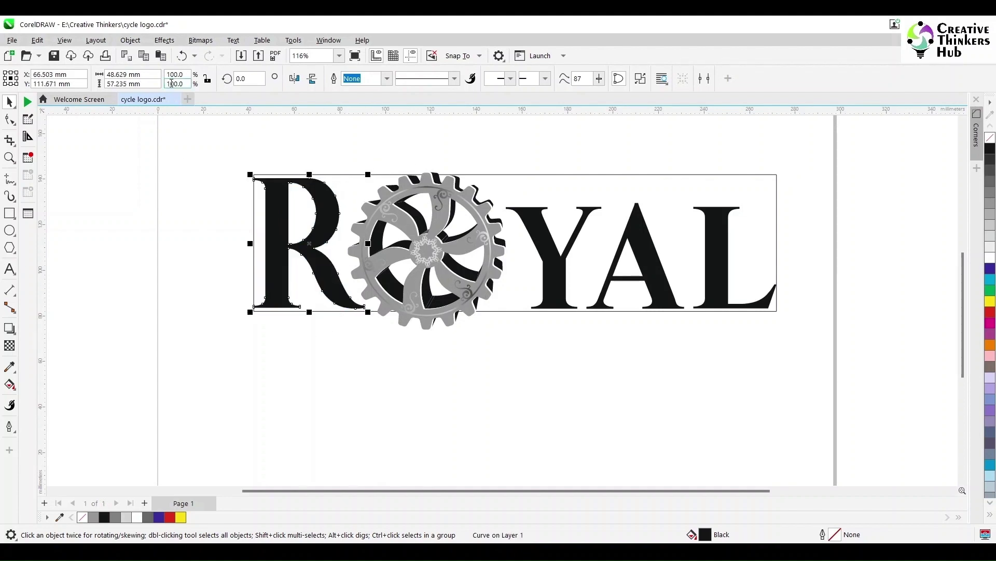
pyautogui.click(217, 226)
pyautogui.click(255, 228)
pyautogui.click(257, 220)
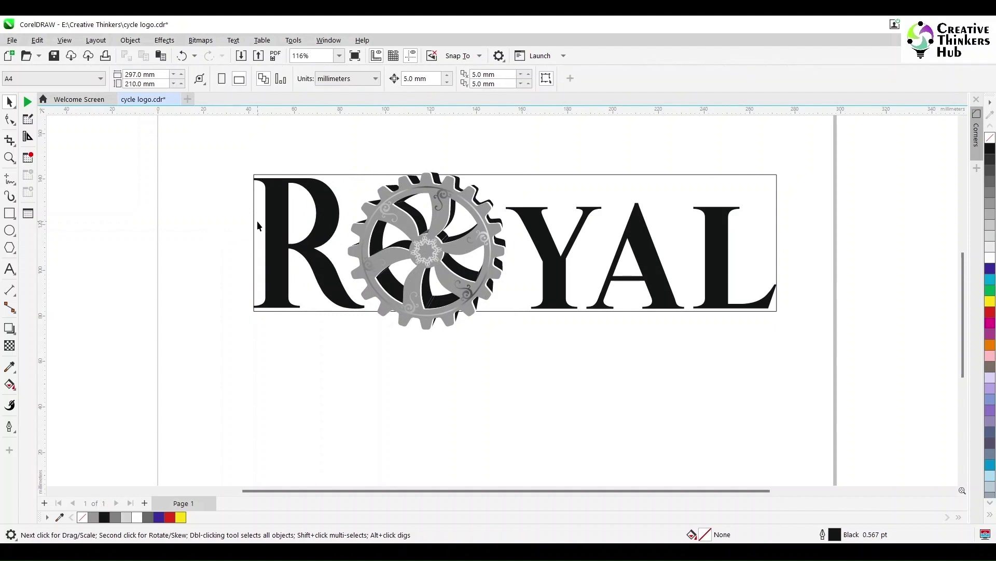
# Set the R's height to 60 mm with its proportions locked
pyautogui.click(267, 223)
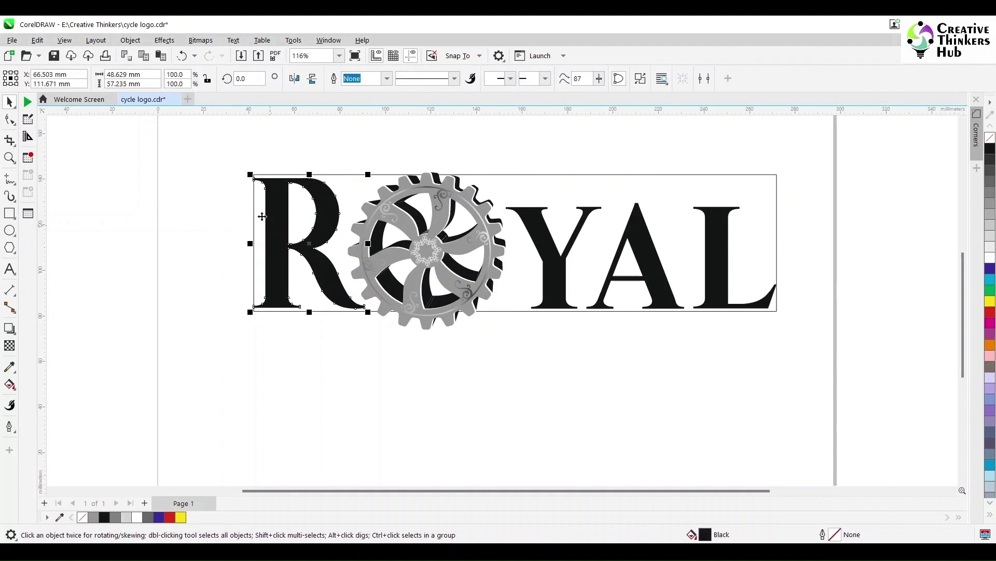
pyautogui.click(155, 83)
pyautogui.write('60')
pyautogui.press('Return')
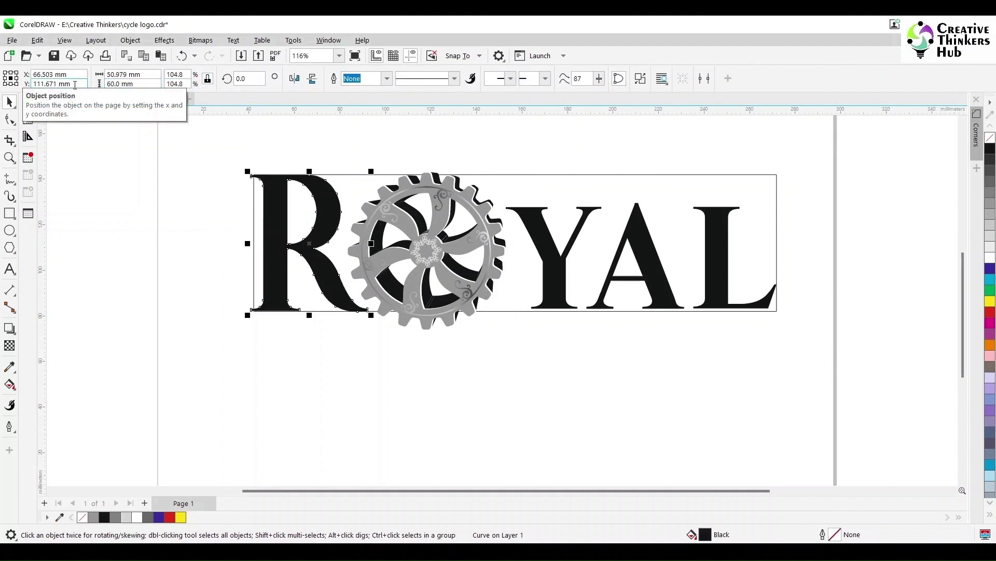
# Align the R to the rectangle's left and bottom edges, and align YAL to the rectangle's bottom edge
pyautogui.keyDown('shift'); pyautogui.click(546, 184); pyautogui.keyUp('shift')
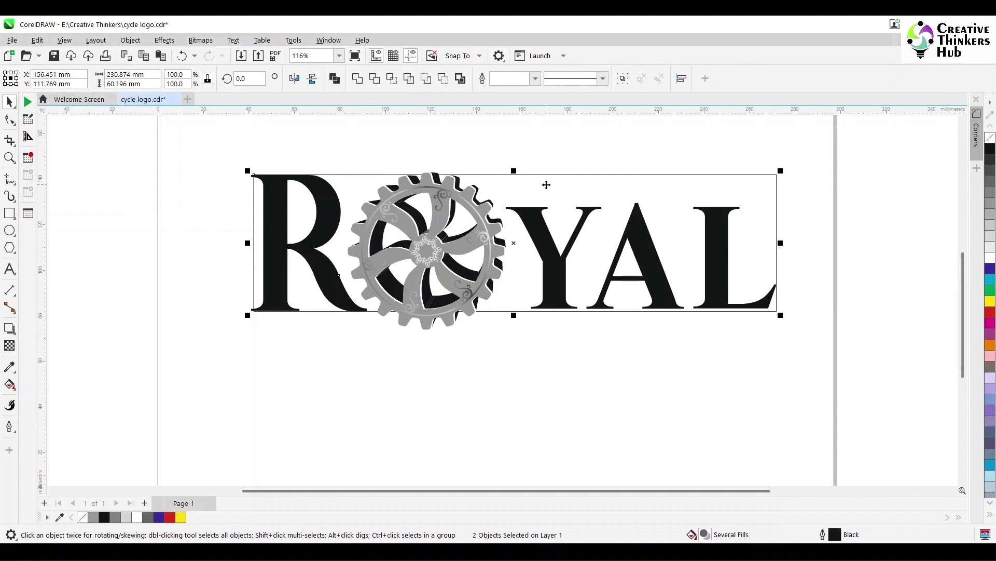
pyautogui.press('b')
pyautogui.click(346, 384)
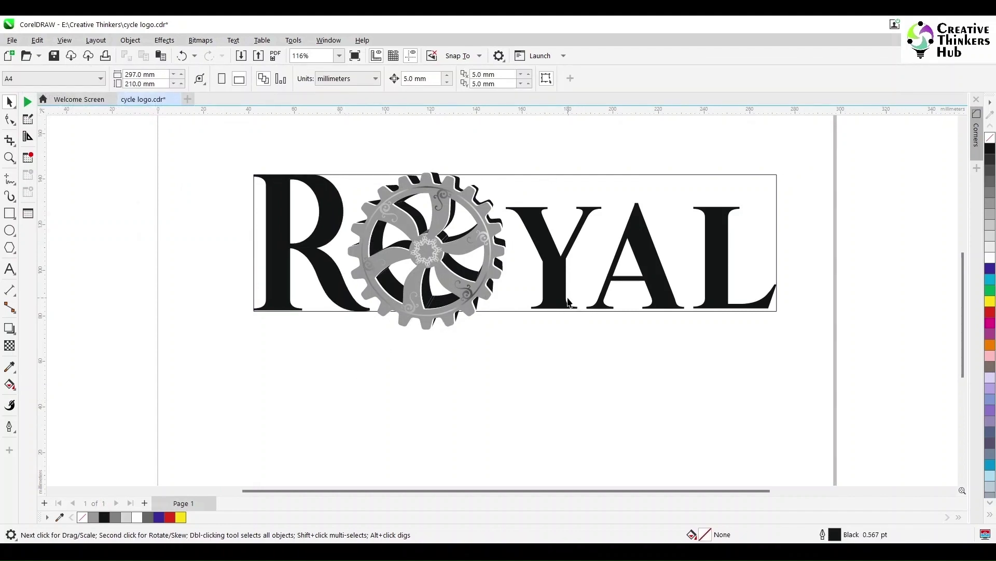
pyautogui.hotkey('ctrl', 'a')
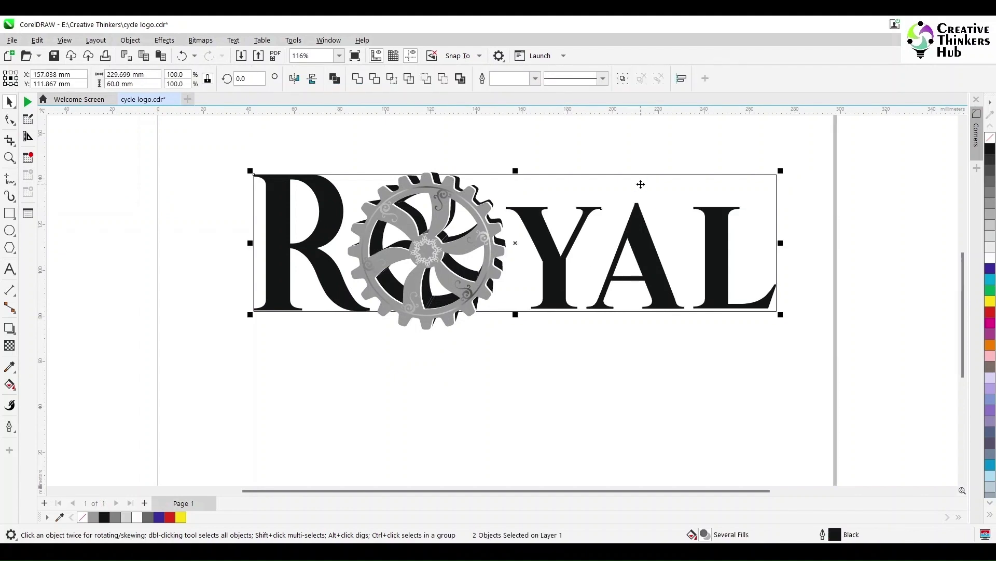
pyautogui.click(629, 361)
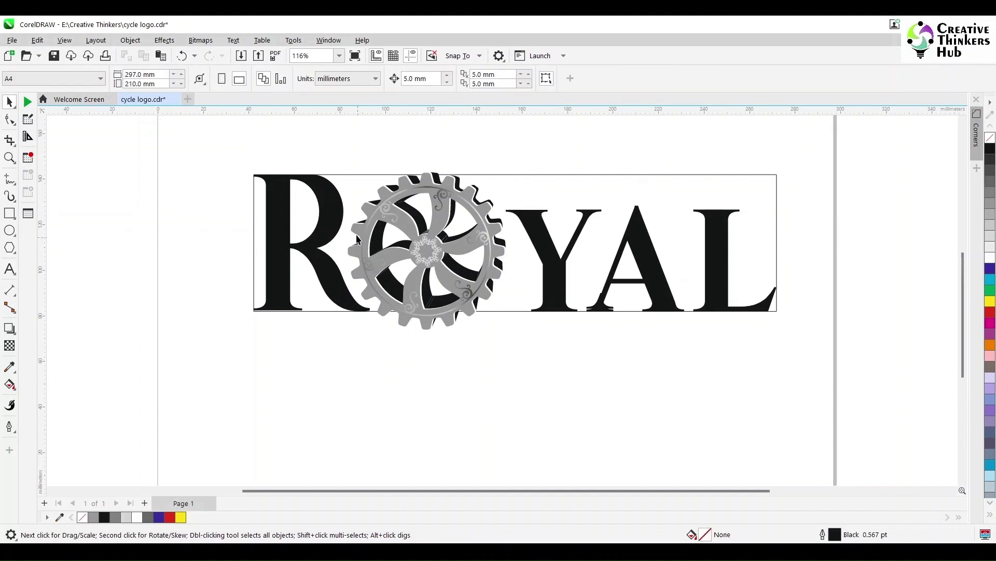
# Align the gear's bottom to the rectangle's bottom edge
pyautogui.moveTo(516, 361); pyautogui.dragTo(516, 361)
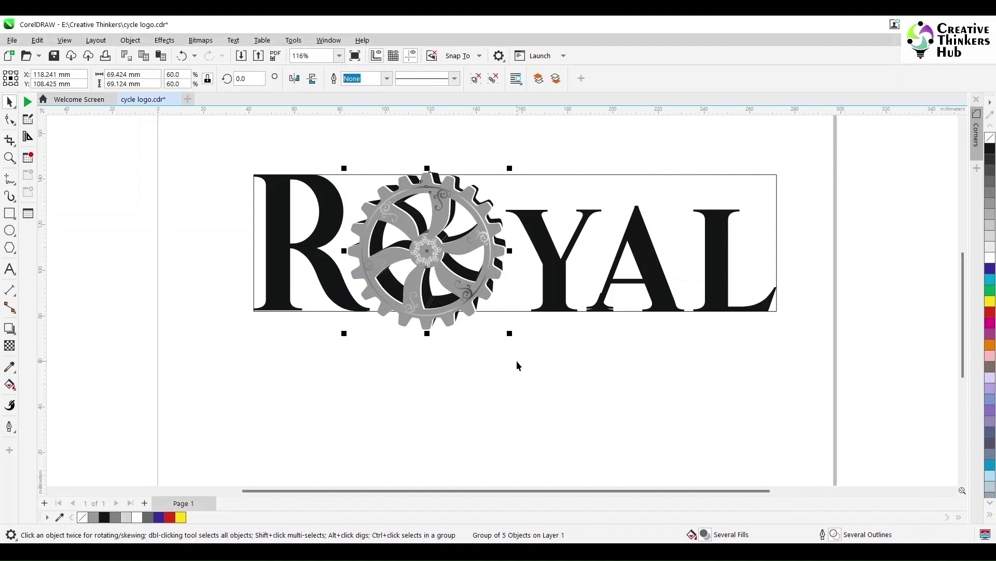
pyautogui.keyDown('shift'); pyautogui.click(522, 306); pyautogui.keyUp('shift')
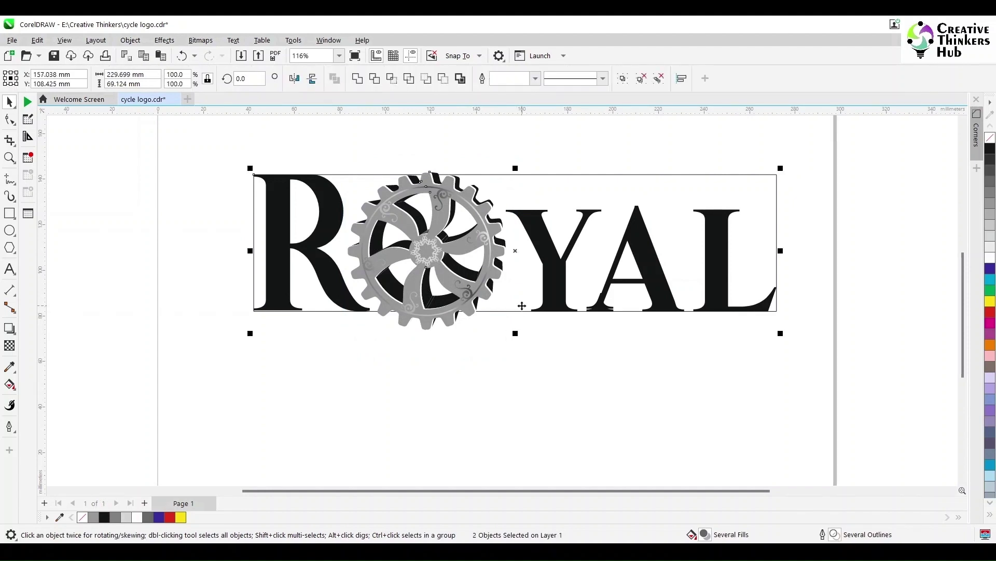
pyautogui.press('b')
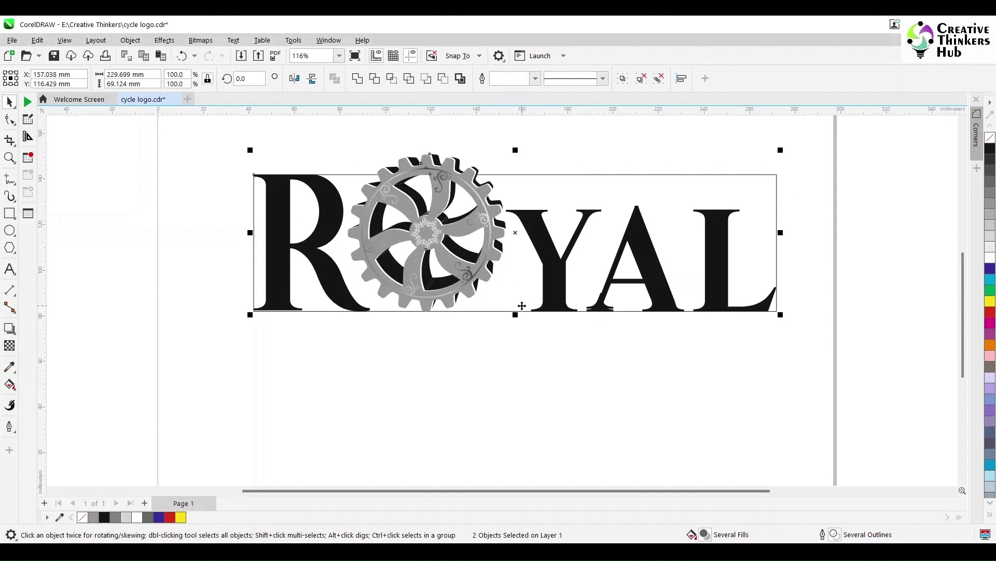
pyautogui.click(505, 352)
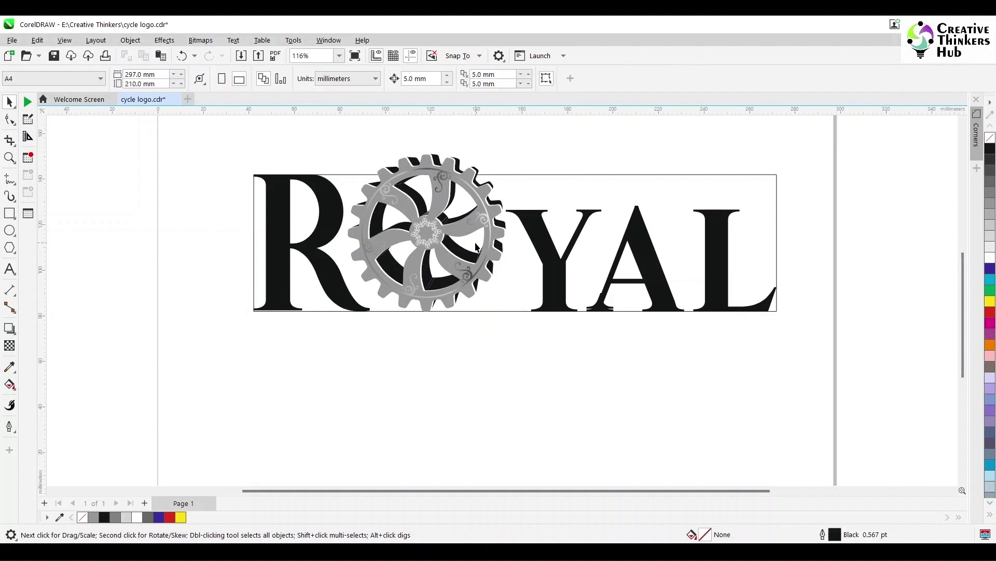
# Scale the gear down proportionally to 60 mm high so it fits between the rectangle's top and bottom edges
pyautogui.click(490, 244)
pyautogui.moveTo(510, 151); pyautogui.dragTo(502, 171)
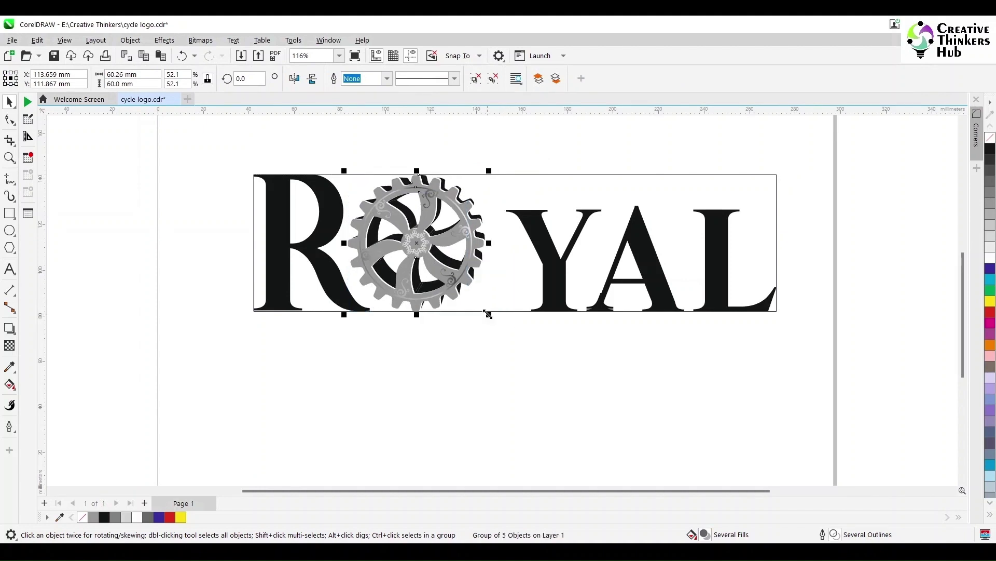
pyautogui.click(487, 358)
# Duplicate the rectangle and shorten the copy from above to about 44.6 mm high, level with the tops of the Y and L
pyautogui.click(503, 286)
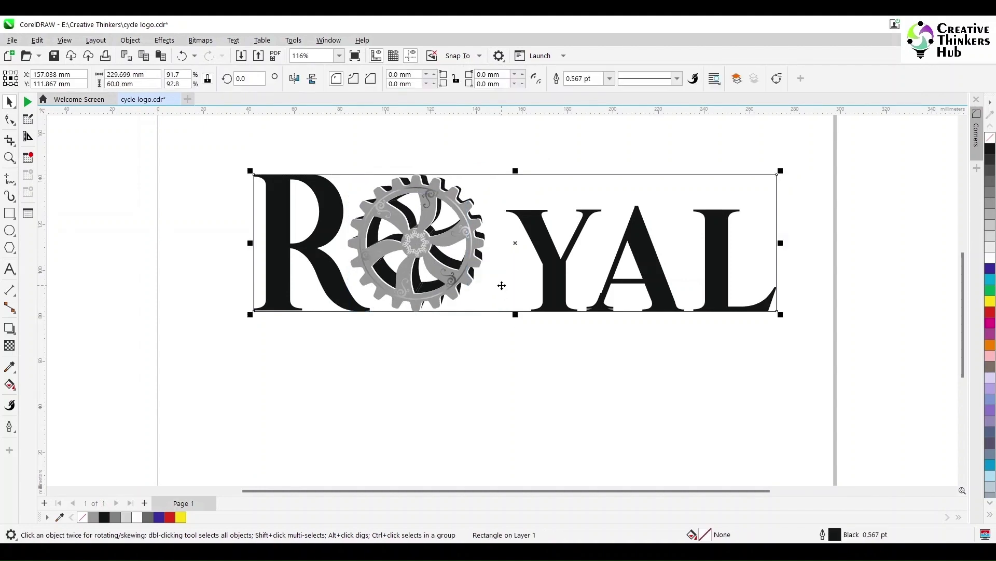
pyautogui.hotkey('shift', 'pageup')
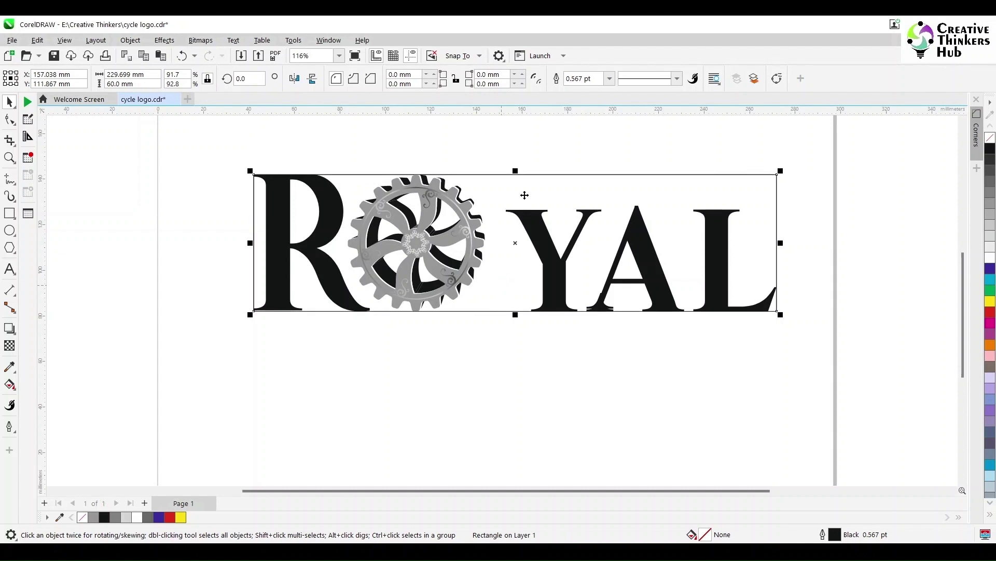
pyautogui.moveTo(515, 170); pyautogui.dragTo(516, 206)
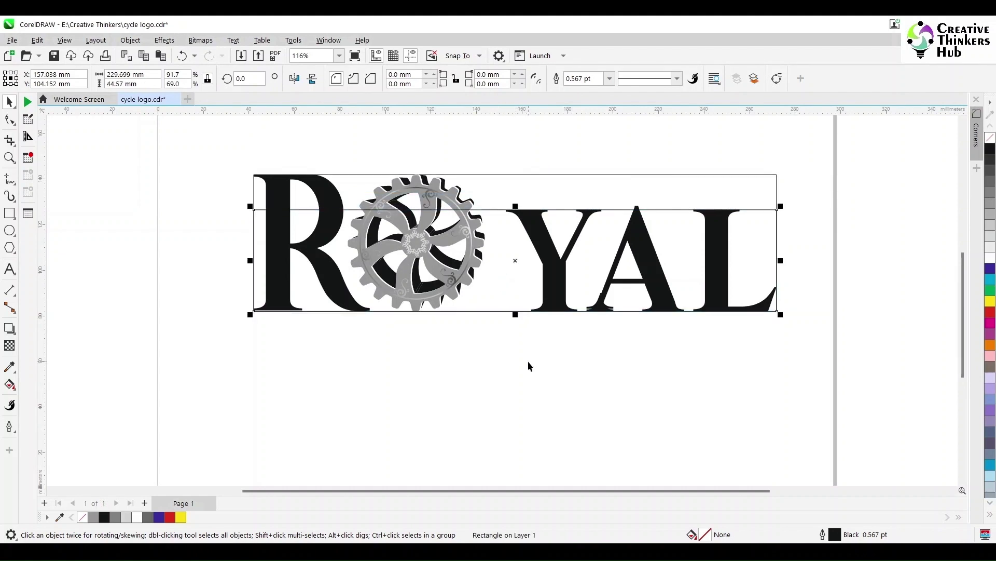
pyautogui.click(528, 362)
pyautogui.click(513, 270)
pyautogui.click(130, 83)
pyautogui.write('45')
pyautogui.press('Return')
pyautogui.hotkey('ctrl', 'z')
# Set the shorter rectangle's height to 45 mm with its proportions unlocked
pyautogui.click(207, 79)
pyautogui.click(150, 84)
pyautogui.tripleClick(149, 83)
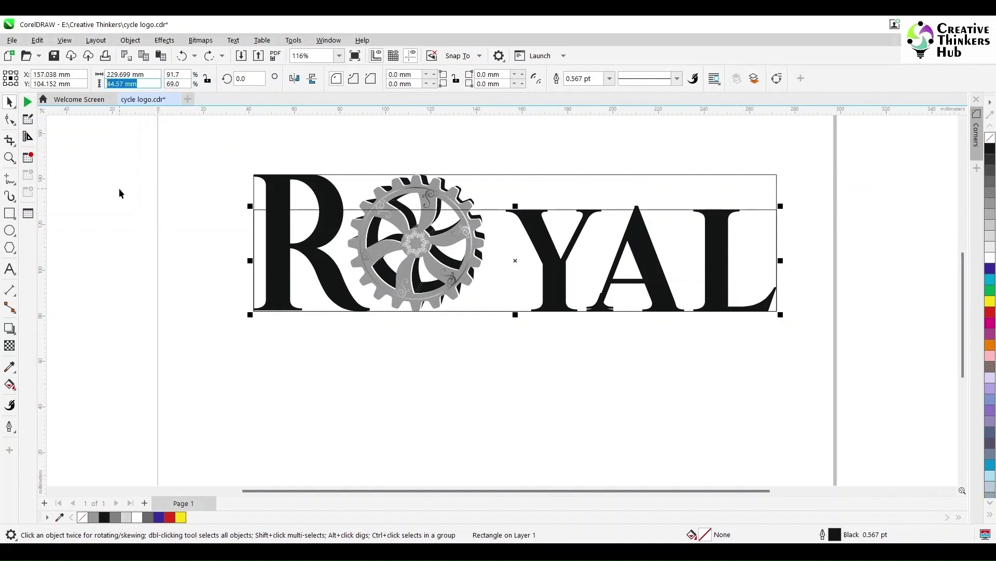
pyautogui.write('45')
pyautogui.press('Return')
pyautogui.click(289, 382)
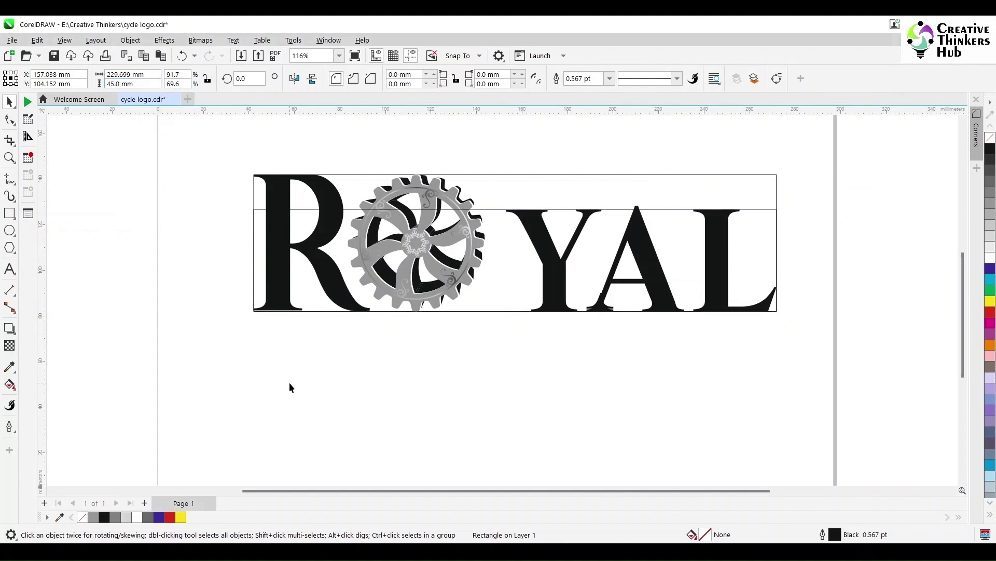
# Check the dimensions of the tall and the short rectangle one after the other
pyautogui.click(505, 186)
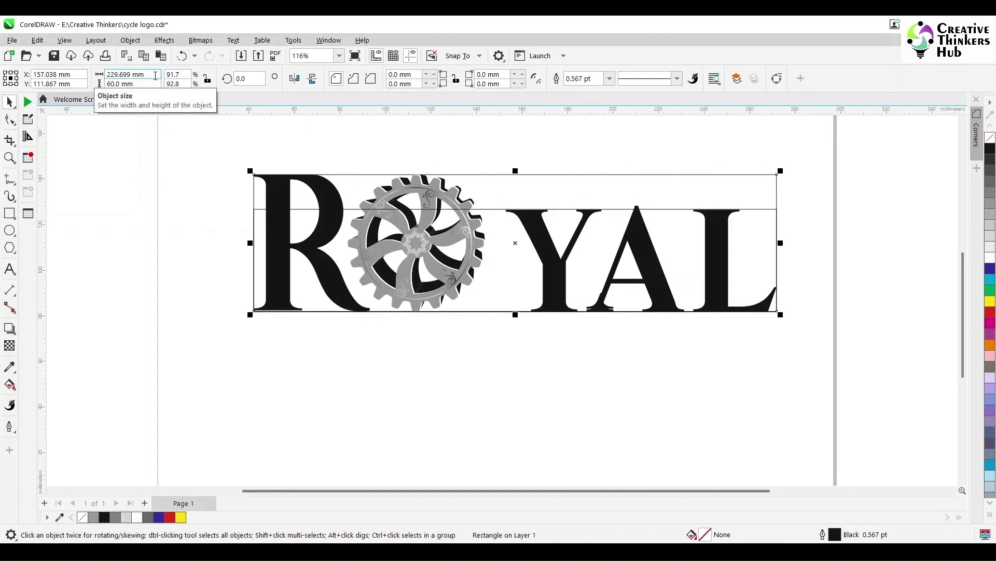
pyautogui.click(161, 300)
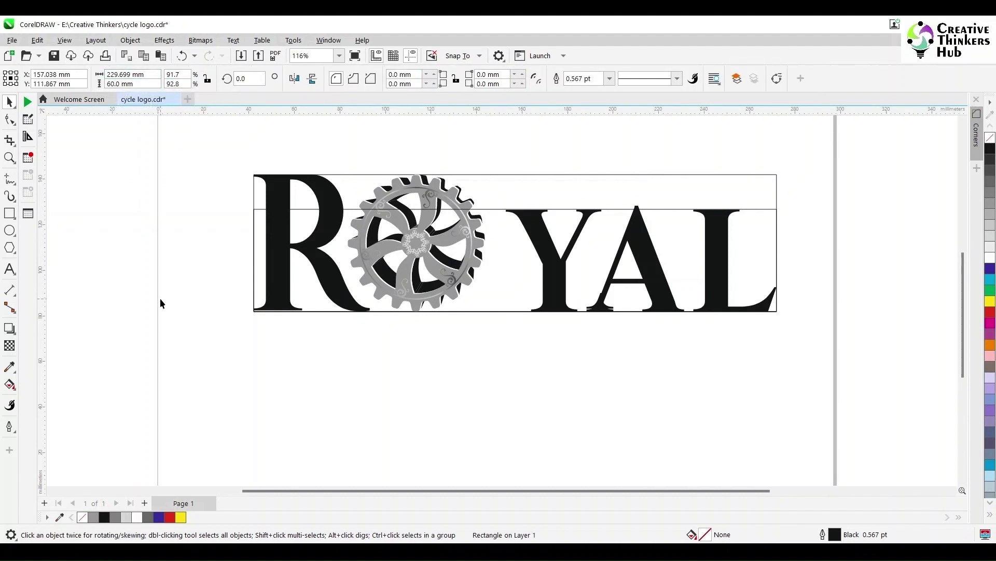
pyautogui.click(511, 244)
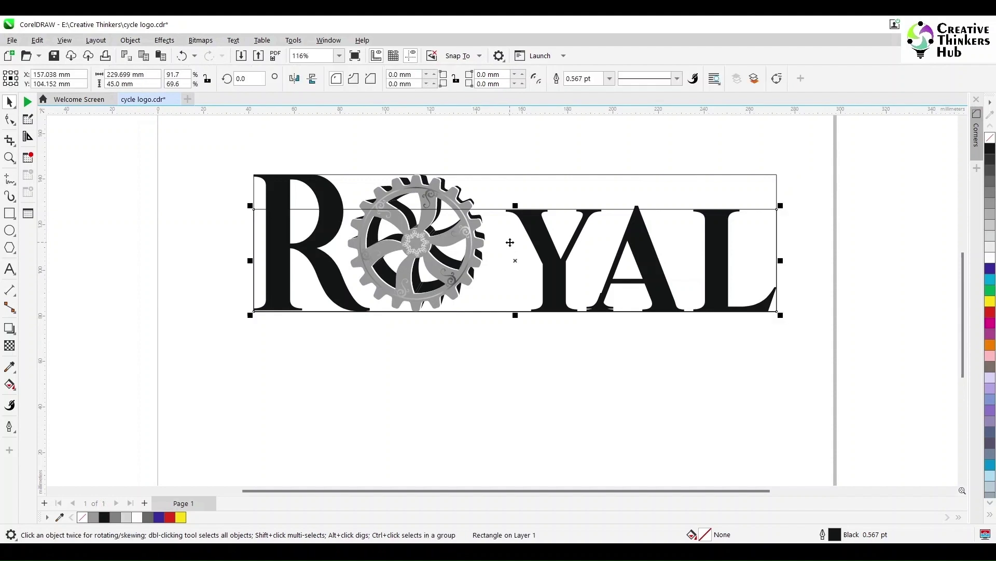
pyautogui.click(531, 388)
pyautogui.click(552, 278)
pyautogui.click(491, 353)
pyautogui.click(500, 278)
# Set the height of the YAL lettering to 45 mm with its proportions locked
pyautogui.moveTo(502, 388); pyautogui.dragTo(811, 178)
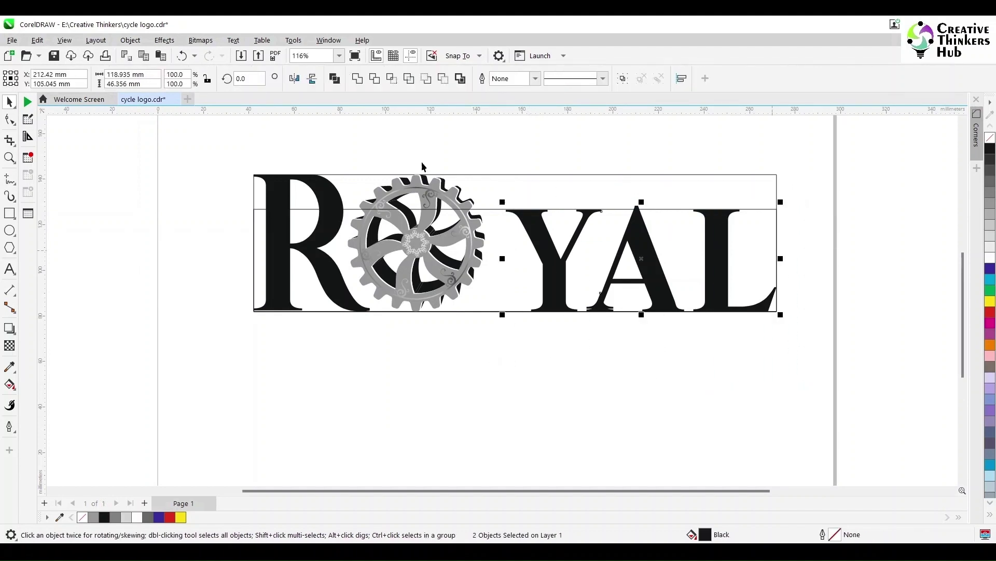
pyautogui.click(208, 79)
pyautogui.doubleClick(130, 84)
pyautogui.write('4')
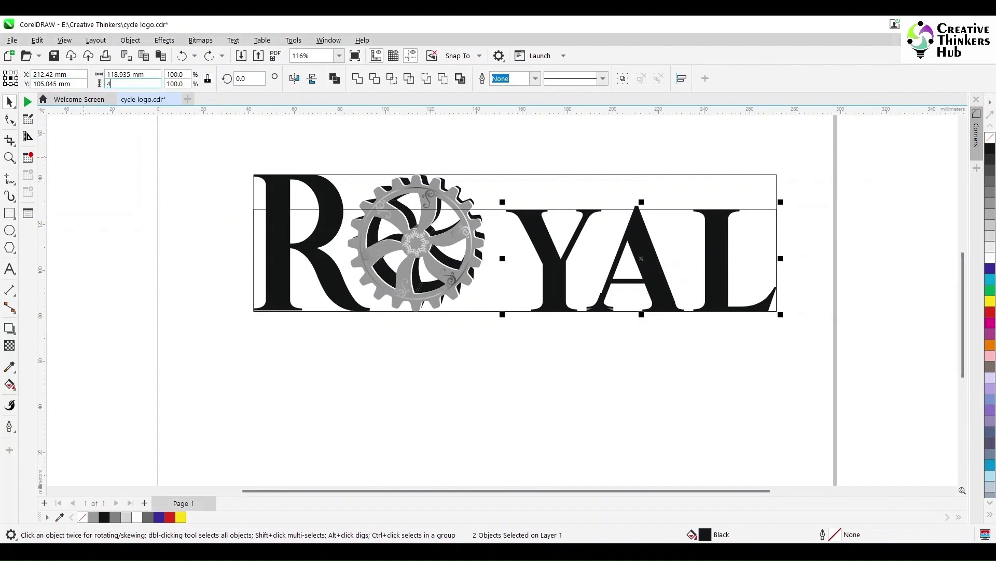
pyautogui.write('5')
pyautogui.press('Return')
# Combine the YAL lettering into one curve, aligned to the right and bottom edges of the rectangles
pyautogui.moveTo(811, 195); pyautogui.dragTo(494, 398)
pyautogui.hotkey('ctrl', 'l')
# Place a horizontal guideline along the top serifs of the Y and L
pyautogui.scroll(2, 597, 291)
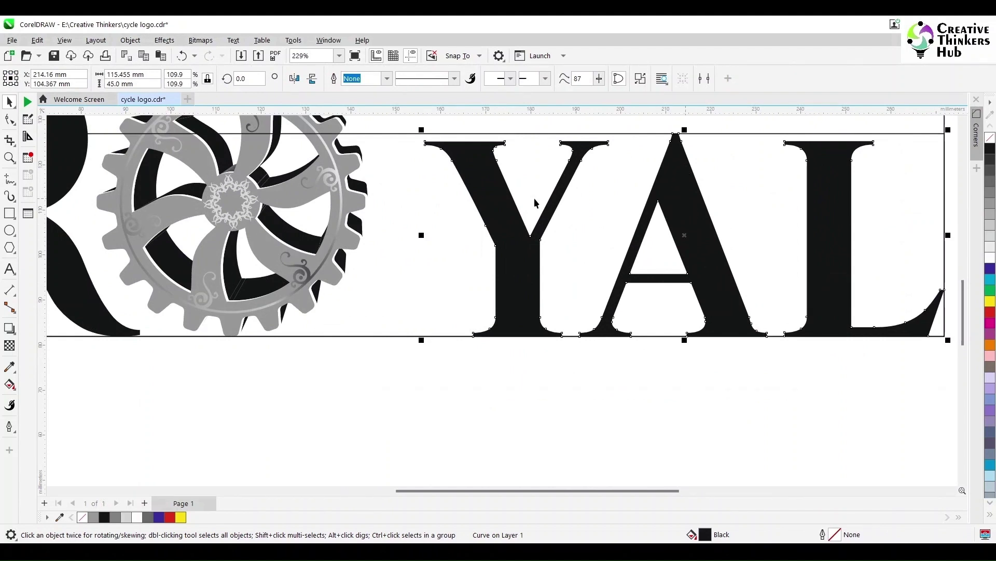
pyautogui.click(10, 120)
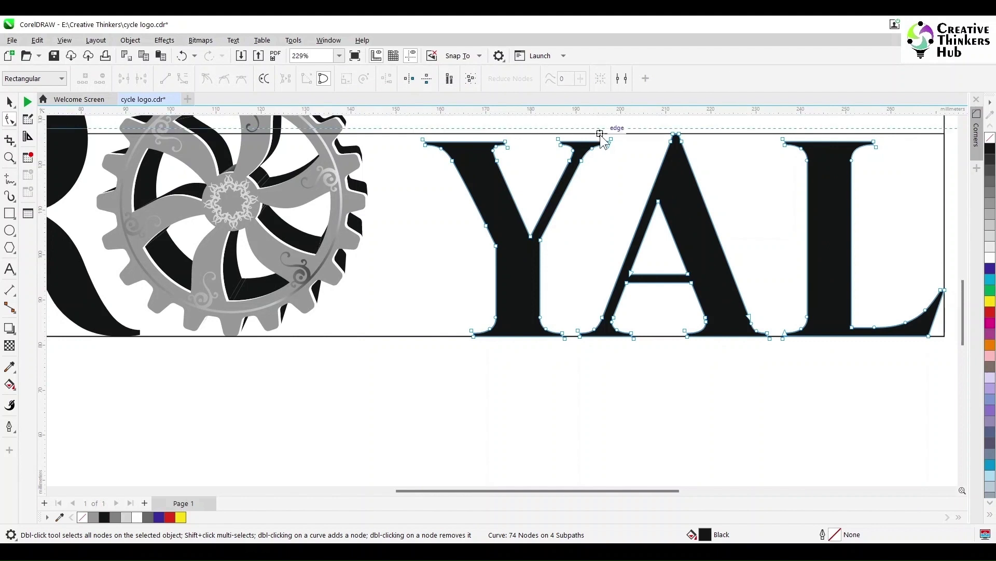
pyautogui.click(597, 142)
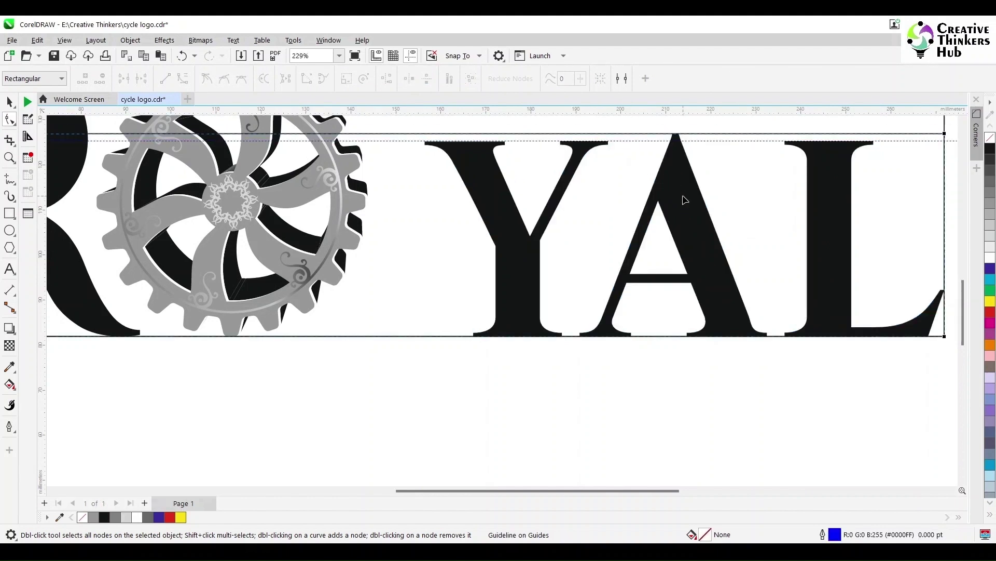
# Separate the A from the YAL curve by cutting all of its nodes and pasting them as an individual curve
pyautogui.click(10, 157)
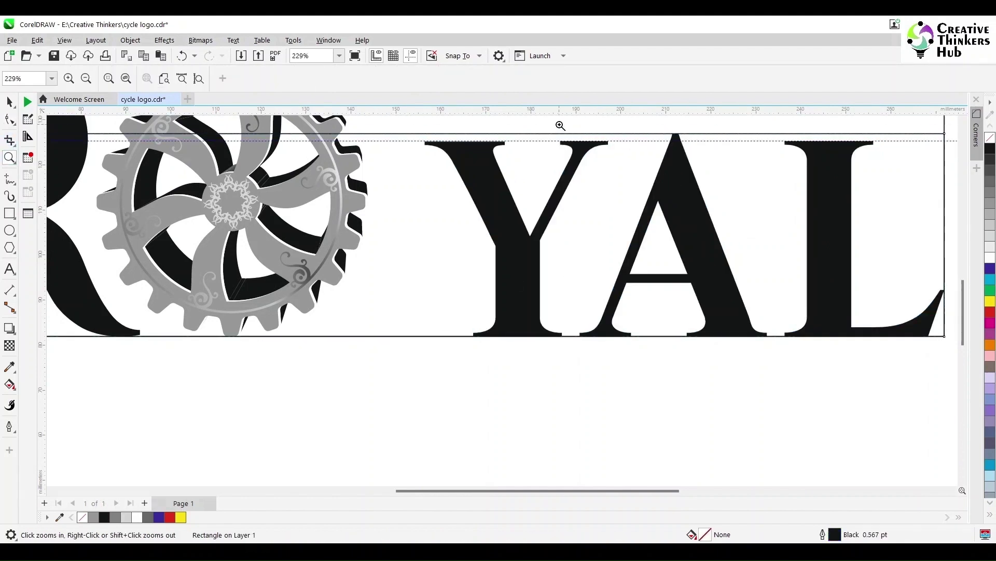
pyautogui.moveTo(558, 124); pyautogui.dragTo(825, 337)
pyautogui.click(9, 102)
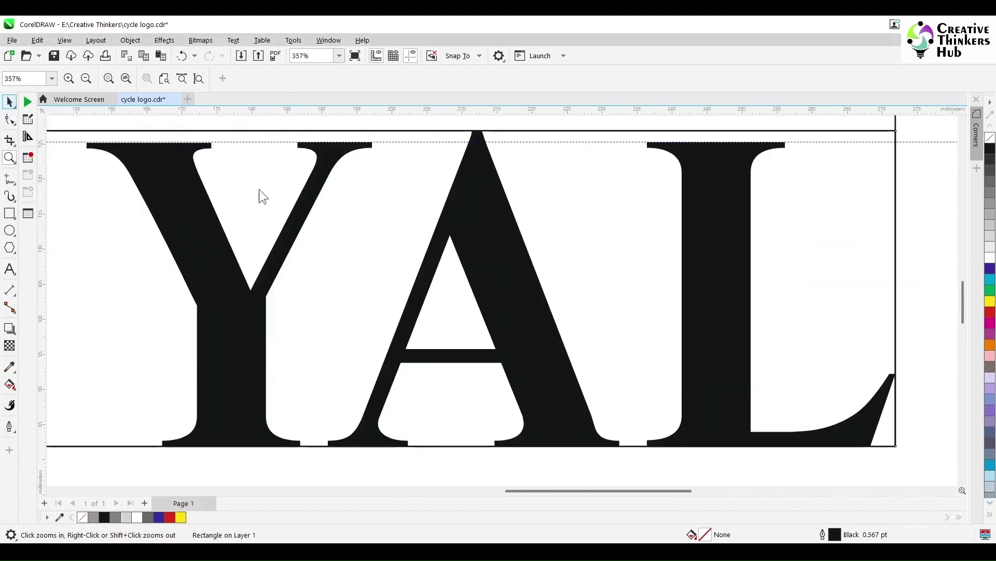
pyautogui.click(485, 205)
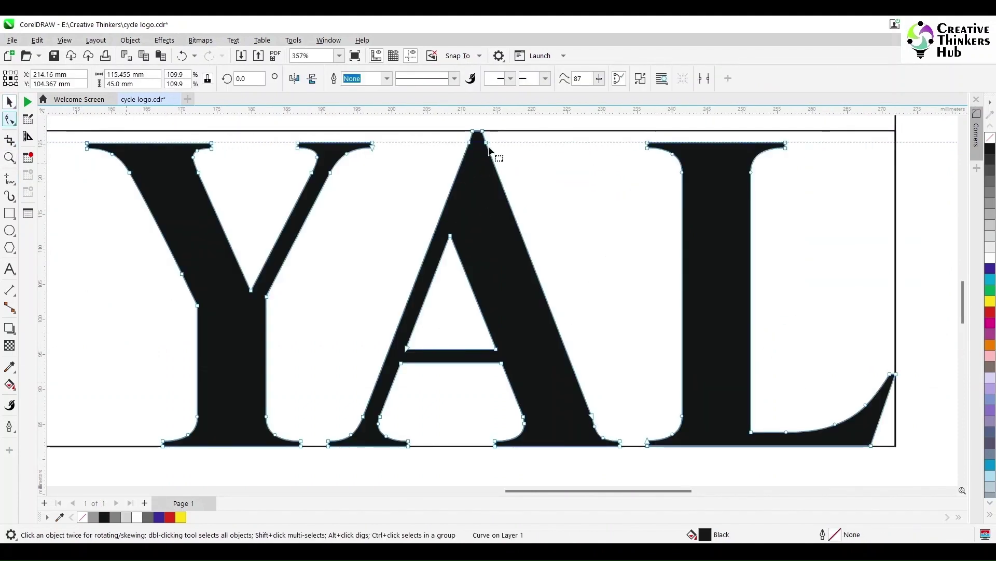
pyautogui.press('F10')
pyautogui.moveTo(517, 126); pyautogui.dragTo(395, 378)
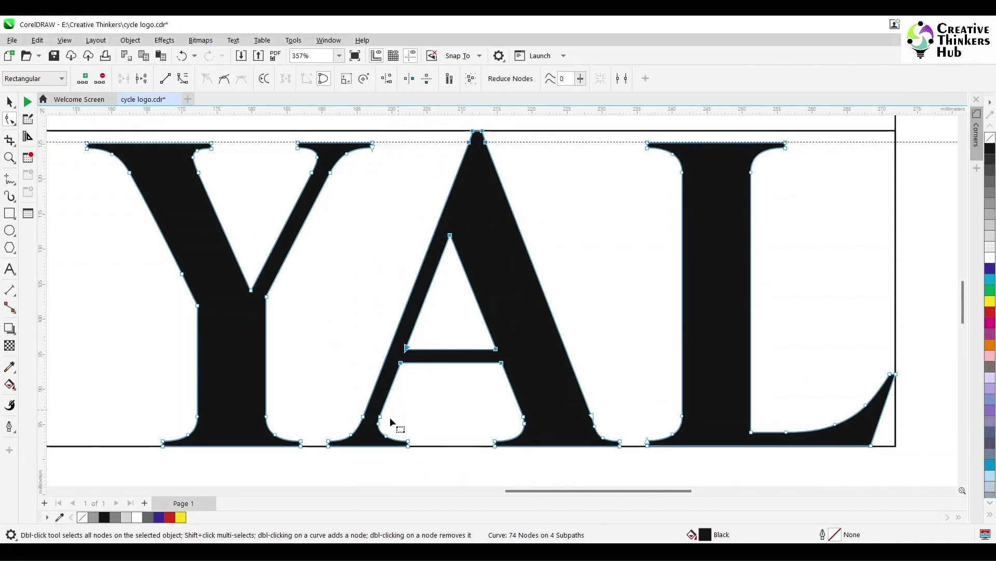
pyautogui.moveTo(438, 410); pyautogui.dragTo(439, 410)
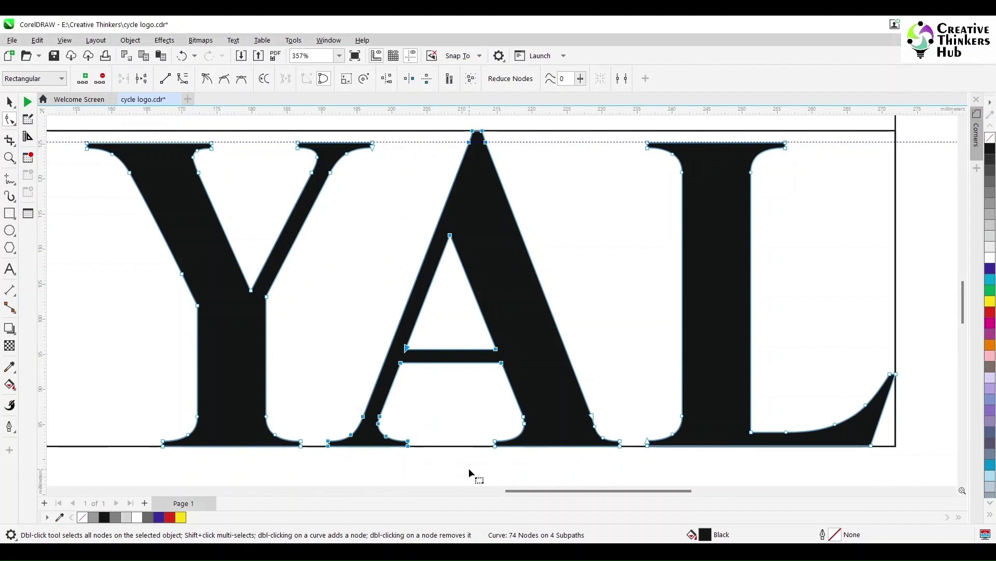
pyautogui.moveTo(470, 468); pyautogui.dragTo(630, 403)
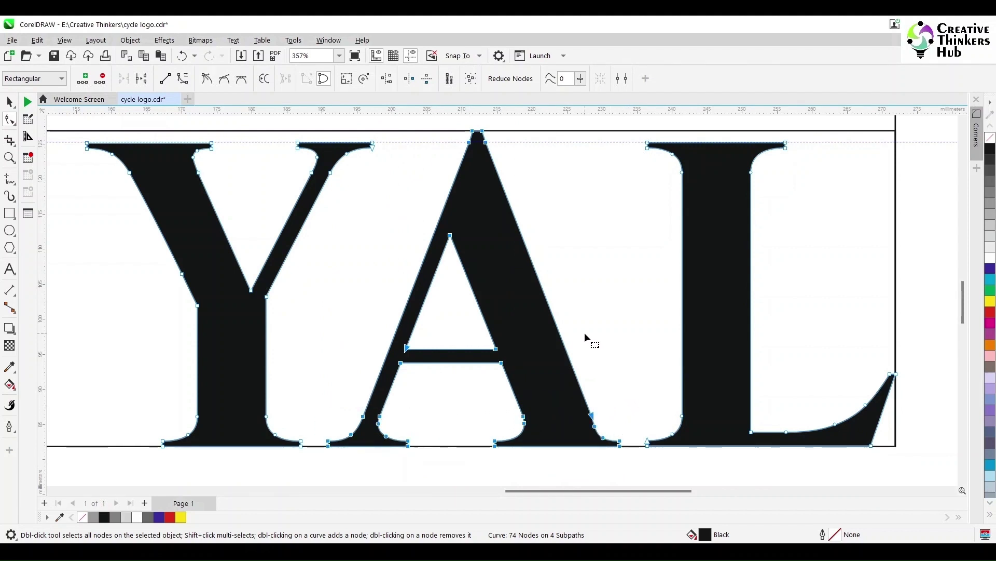
pyautogui.hotkey('ctrl', 'x')
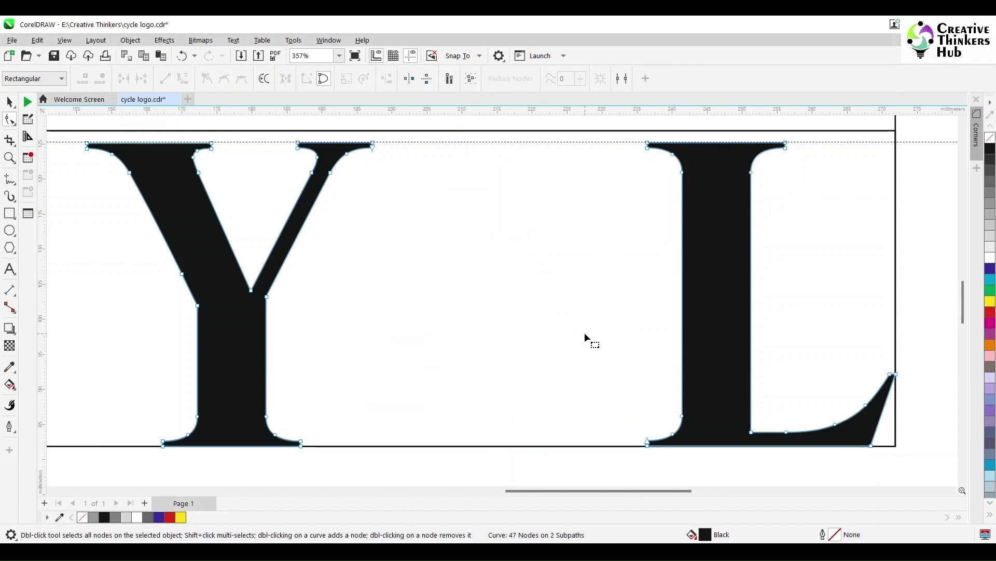
pyautogui.hotkey('ctrl', 'v')
pyautogui.click(9, 102)
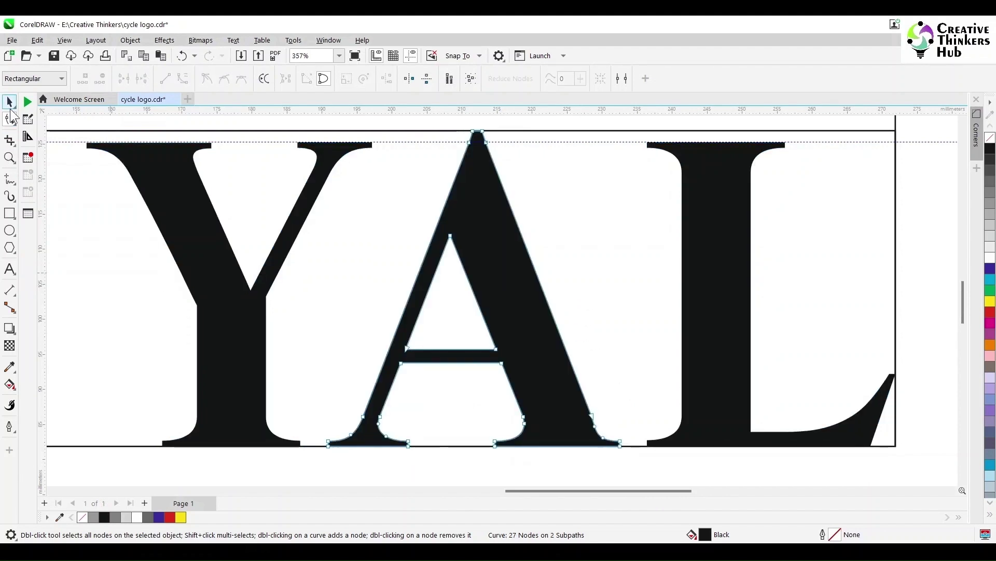
# Scale the A down proportionally to about 43.3 mm high to meet the guideline, and move it slightly right between Y and L
pyautogui.moveTo(624, 126); pyautogui.dragTo(613, 138)
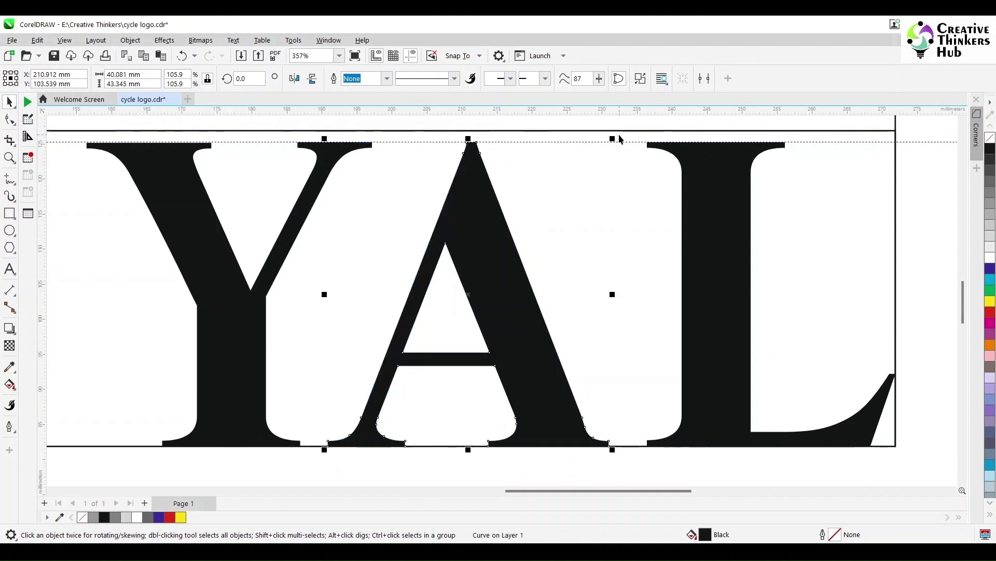
pyautogui.click(521, 429)
pyautogui.click(528, 430)
pyautogui.click(527, 429)
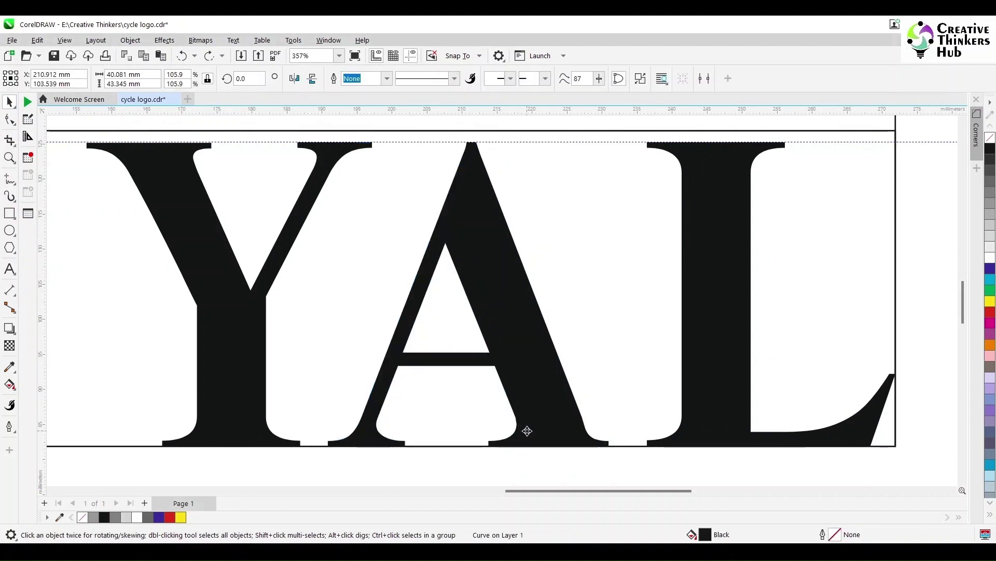
pyautogui.moveTo(527, 431); pyautogui.dragTo(533, 430)
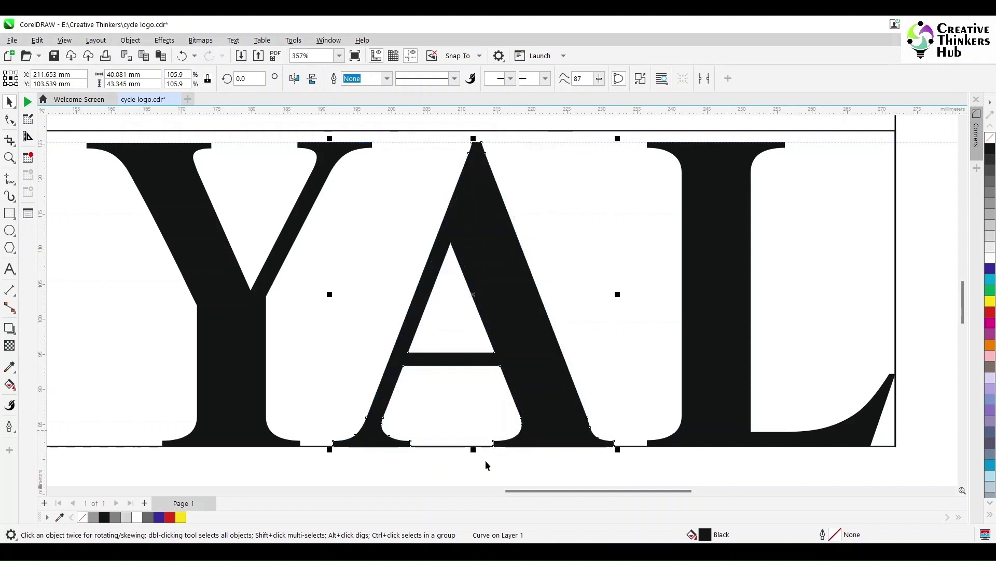
# Group the A with the Y and L, and set the group's height to 45 mm
pyautogui.scroll(-1, 472, 466)
pyautogui.moveTo(161, 469); pyautogui.dragTo(884, 169)
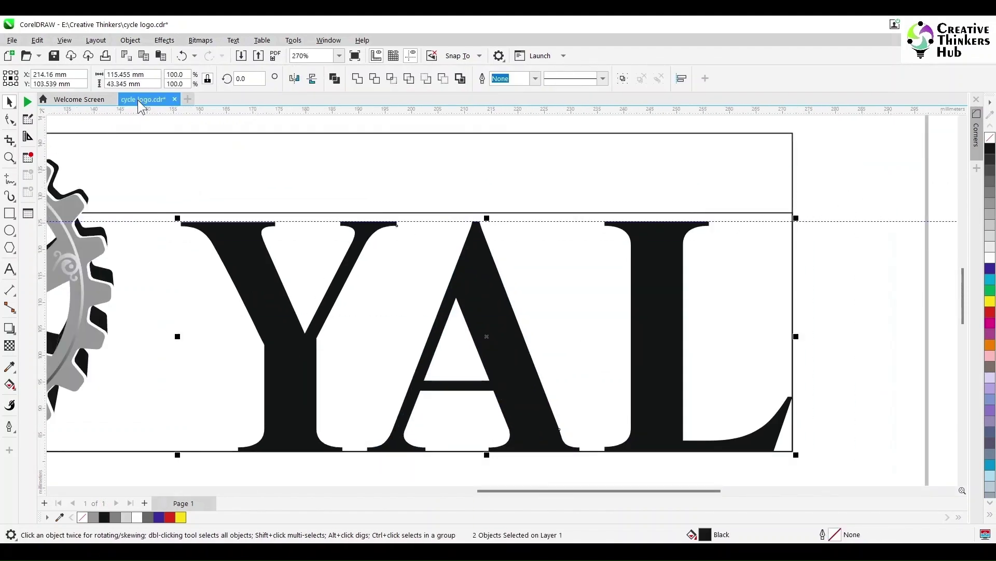
pyautogui.hotkey('ctrl', 'g')
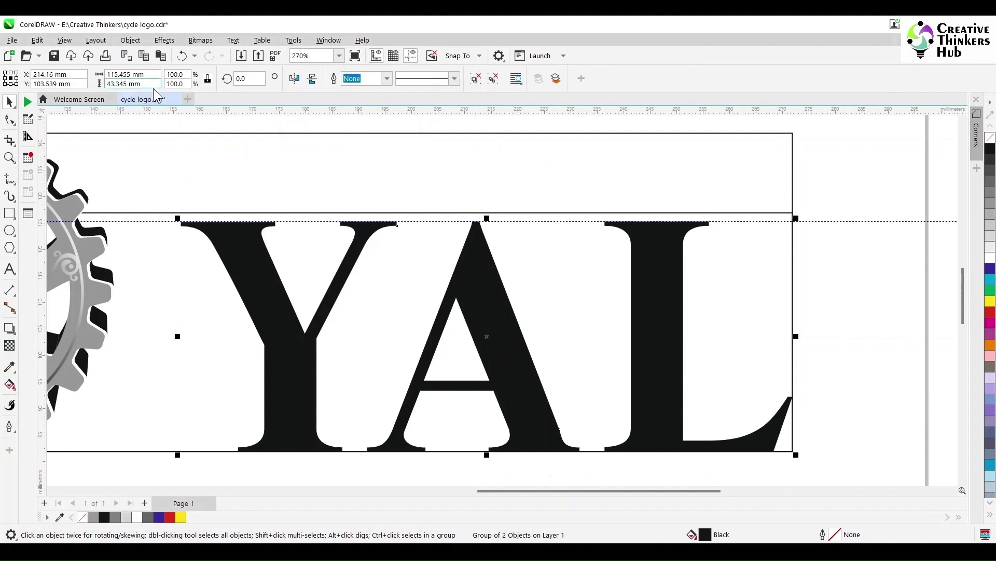
pyautogui.click(102, 83)
pyautogui.write('45')
pyautogui.press('Return')
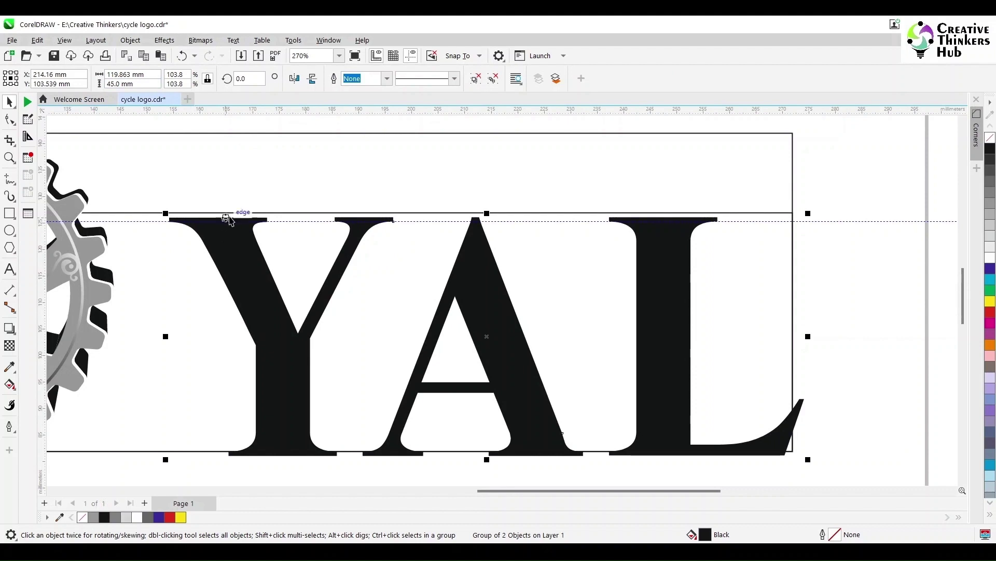
# Align the YAL group to the short rectangle's top and right edges
pyautogui.keyDown('shift'); pyautogui.click(241, 212); pyautogui.keyUp('shift')
pyautogui.press('t')
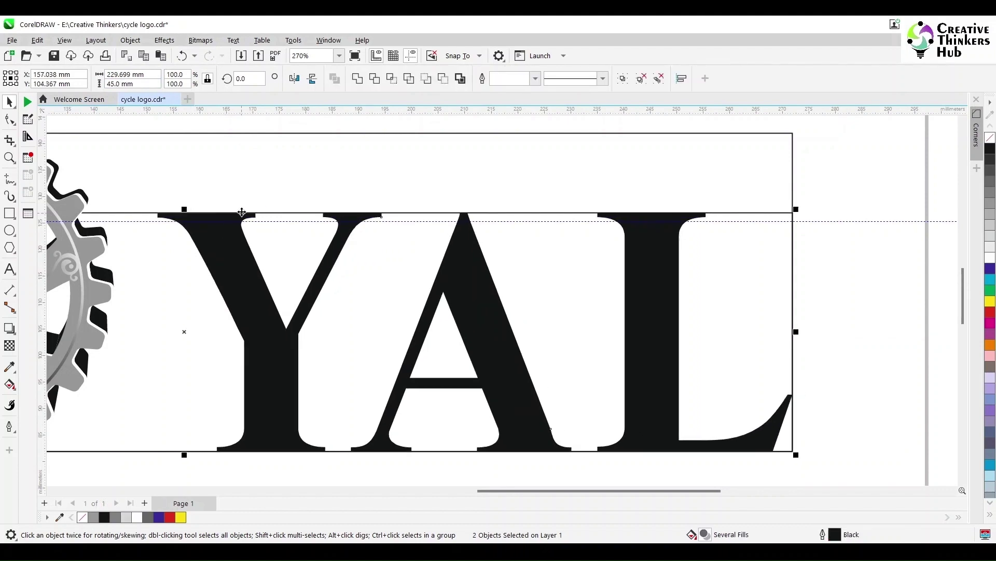
pyautogui.click(814, 288)
pyautogui.scroll(-2, 782, 340)
pyautogui.scroll(-1, 781, 340)
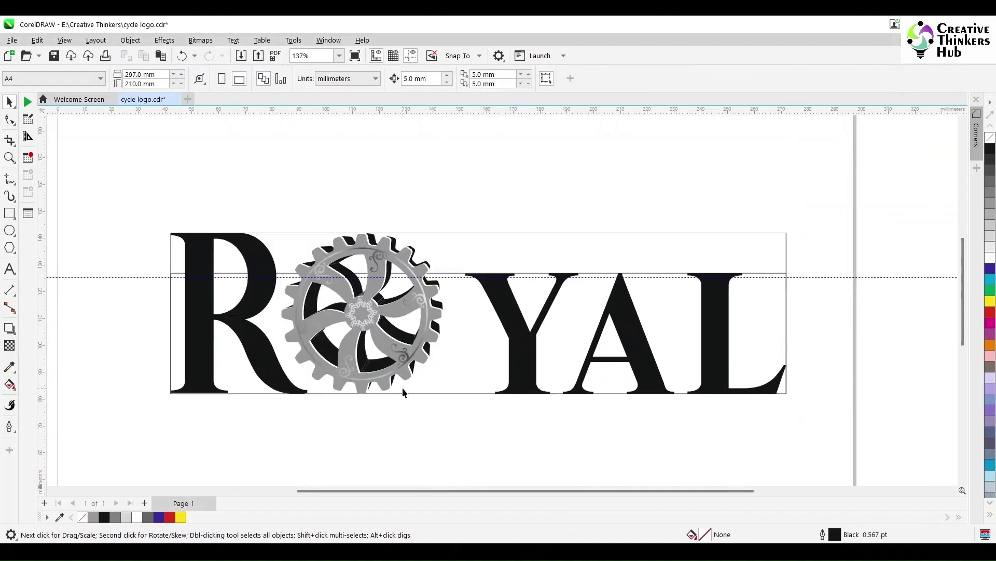
# Nudge the gear down by 5 mm
pyautogui.click(402, 380)
pyautogui.click(406, 194)
pyautogui.click(426, 338)
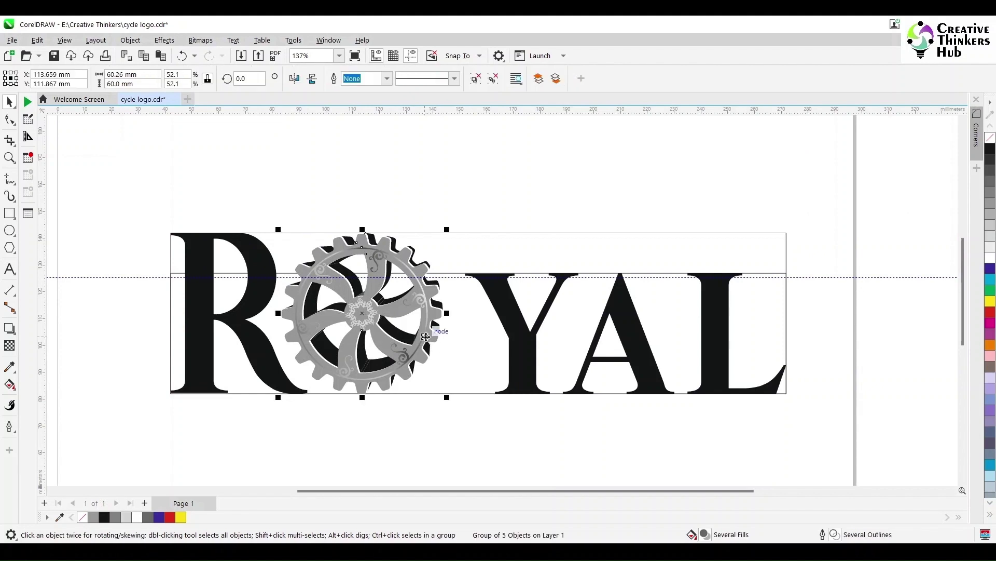
pyautogui.click(390, 182)
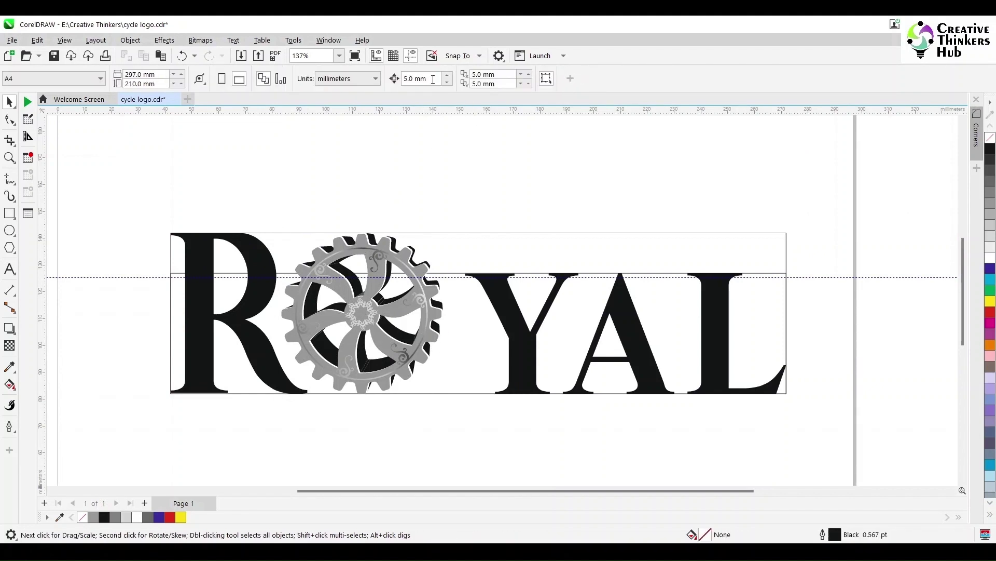
pyautogui.click(378, 245)
pyautogui.press('Down')
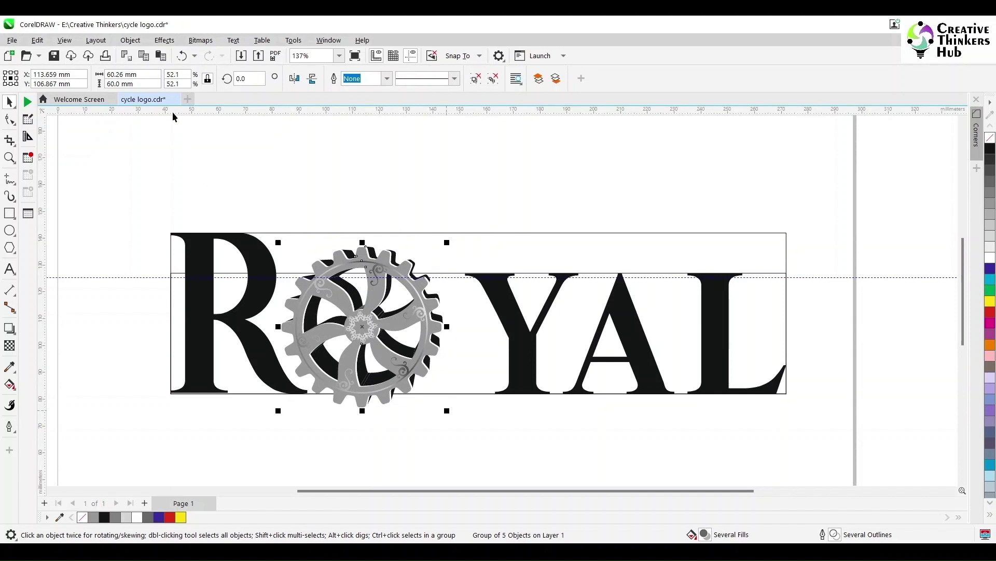
# Set the gear's height to 65 mm with its proportions locked and place it between the R and the Y
pyautogui.click(121, 84)
pyautogui.write('65')
pyautogui.press('Return')
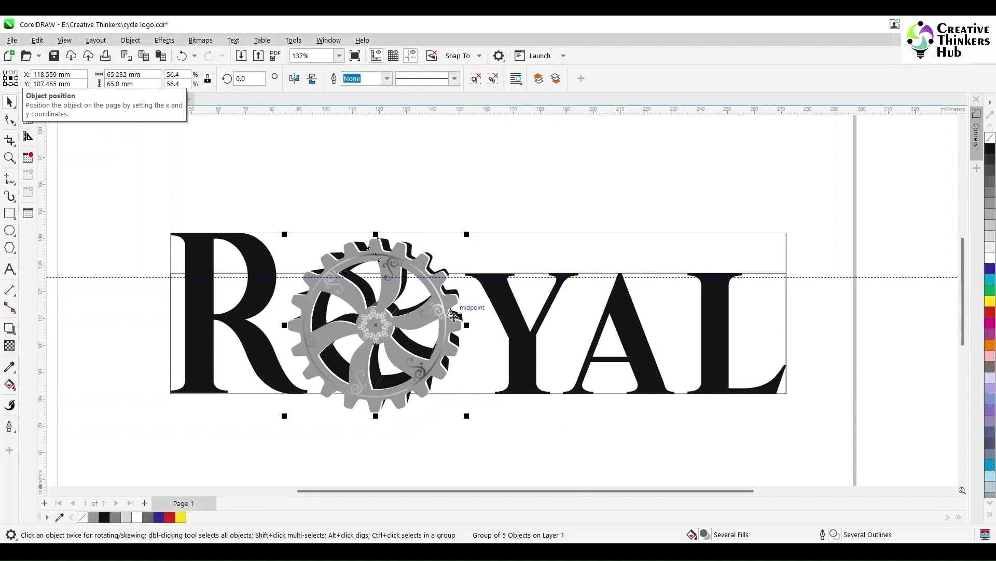
# Align the gear to the tall rectangle's top edge and nudge it down by 5 mm
pyautogui.keyDown('shift'); pyautogui.click(464, 297); pyautogui.keyUp('shift')
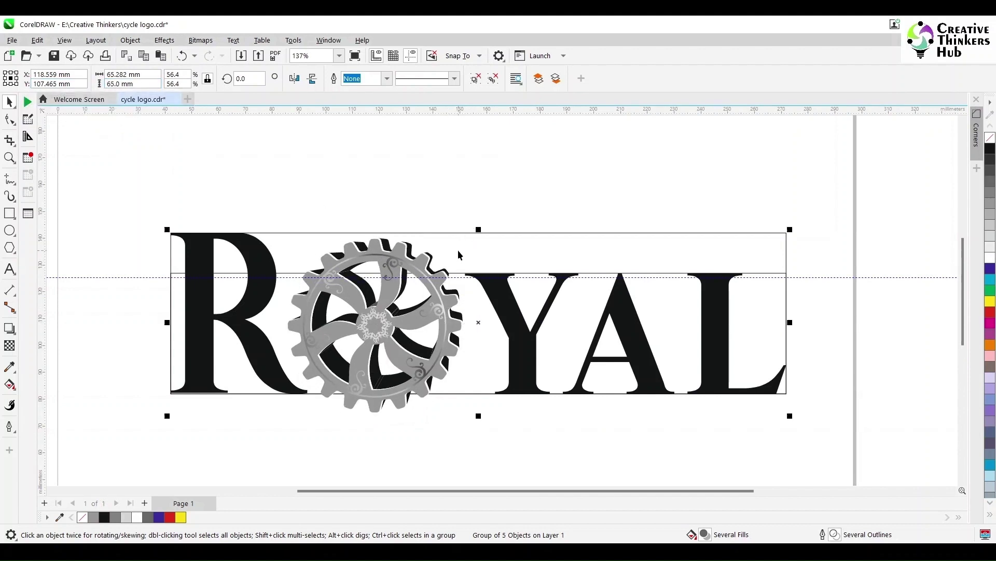
pyautogui.press('c')
pyautogui.click(443, 341)
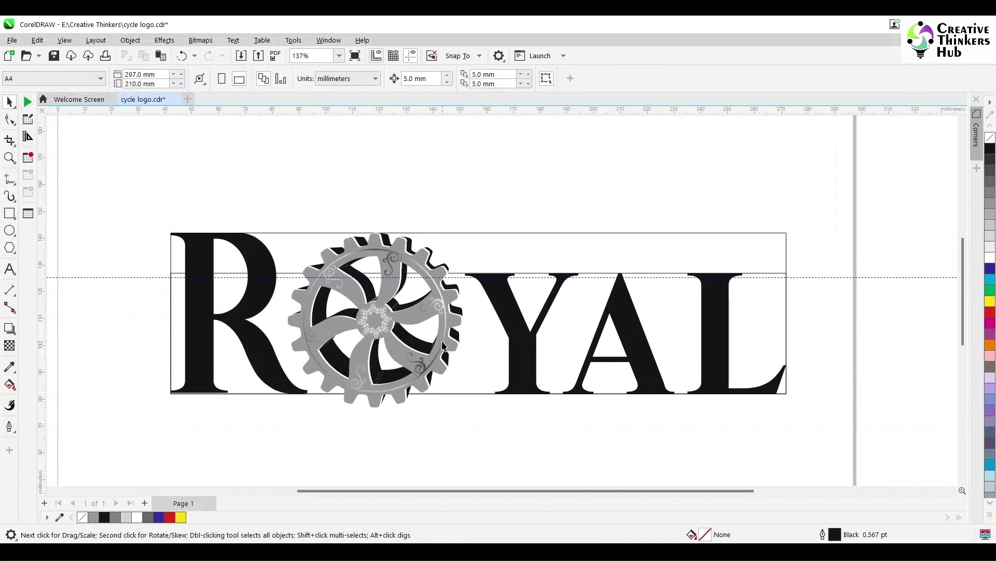
pyautogui.press('Down')
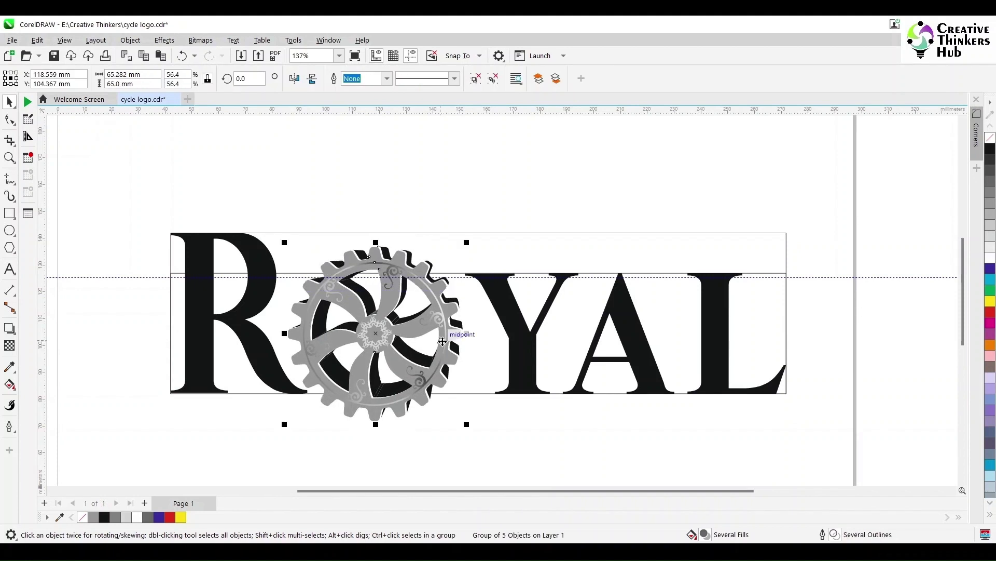
pyautogui.click(271, 398)
pyautogui.click(269, 381)
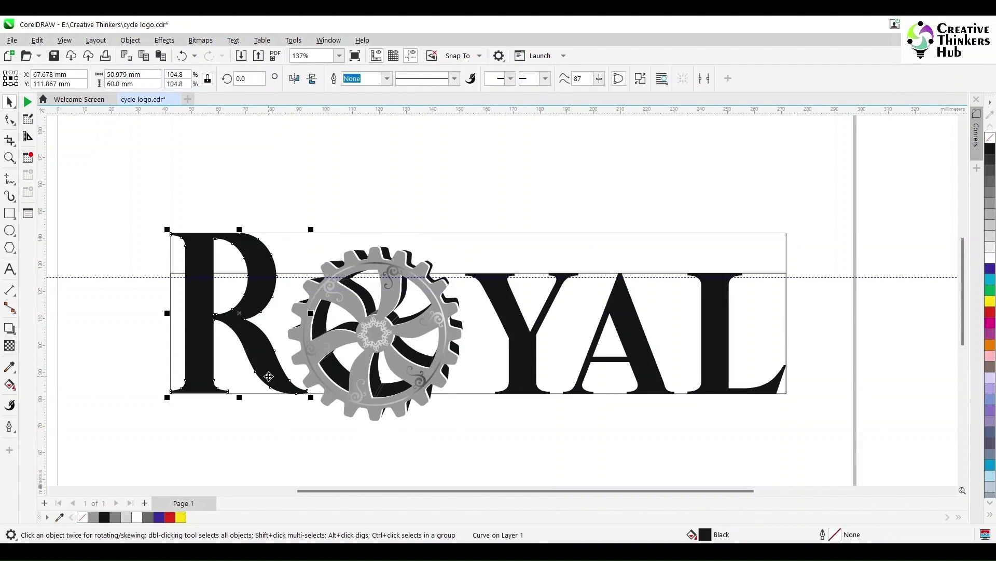
pyautogui.keyDown('shift'); pyautogui.click(334, 393); pyautogui.keyUp('shift')
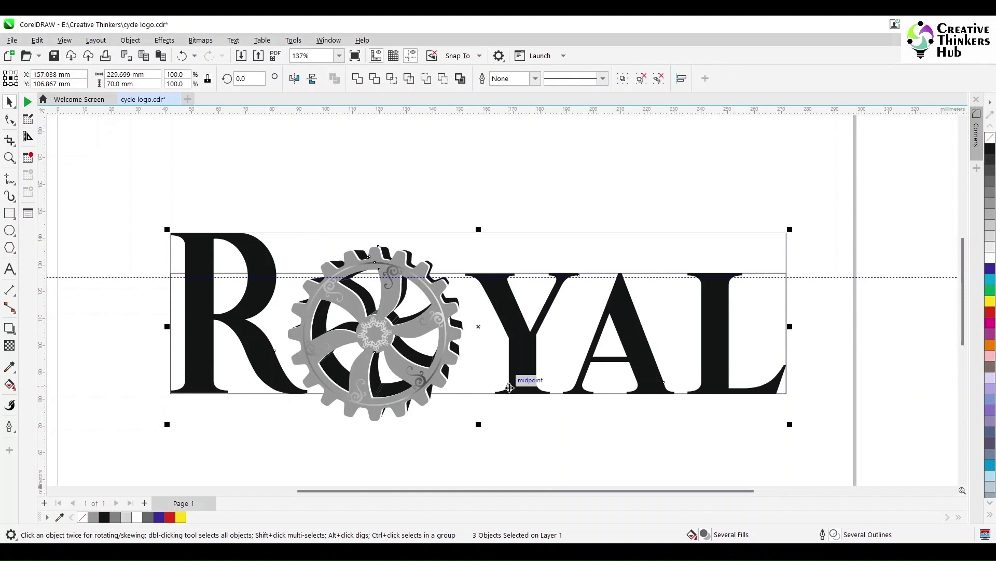
pyautogui.click(758, 295)
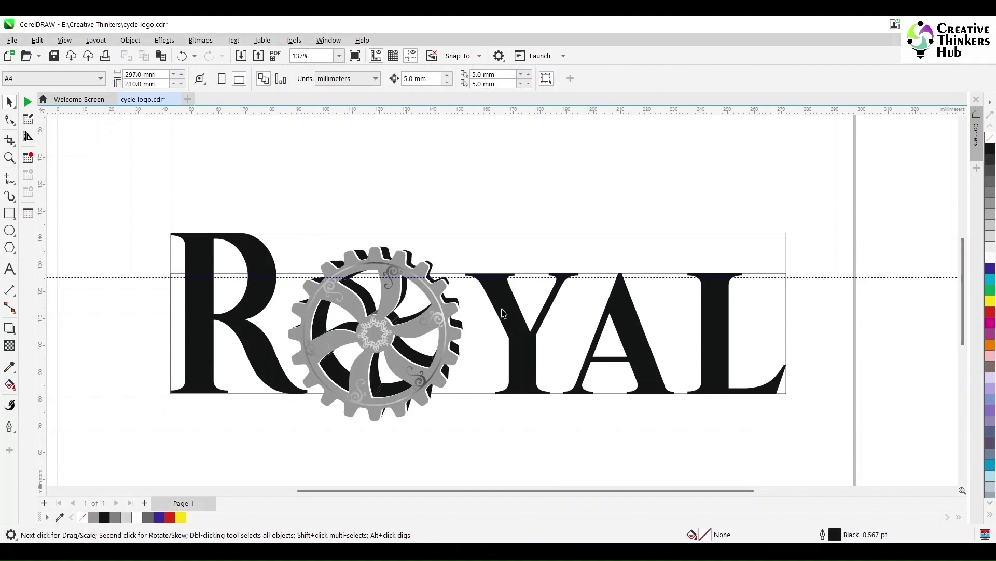
# Distribute the R, the gear and the YAL group horizontally with 0 mm spacing between them
pyautogui.click(518, 334)
pyautogui.keyDown('shift'); pyautogui.click(450, 356); pyautogui.keyUp('shift')
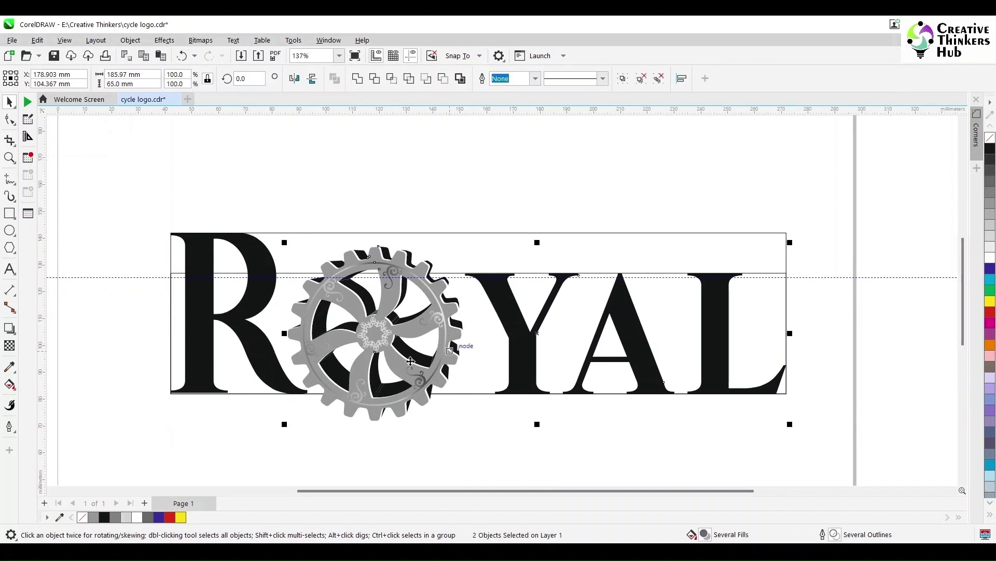
pyautogui.keyDown('shift'); pyautogui.click(281, 381); pyautogui.keyUp('shift')
pyautogui.click(682, 78)
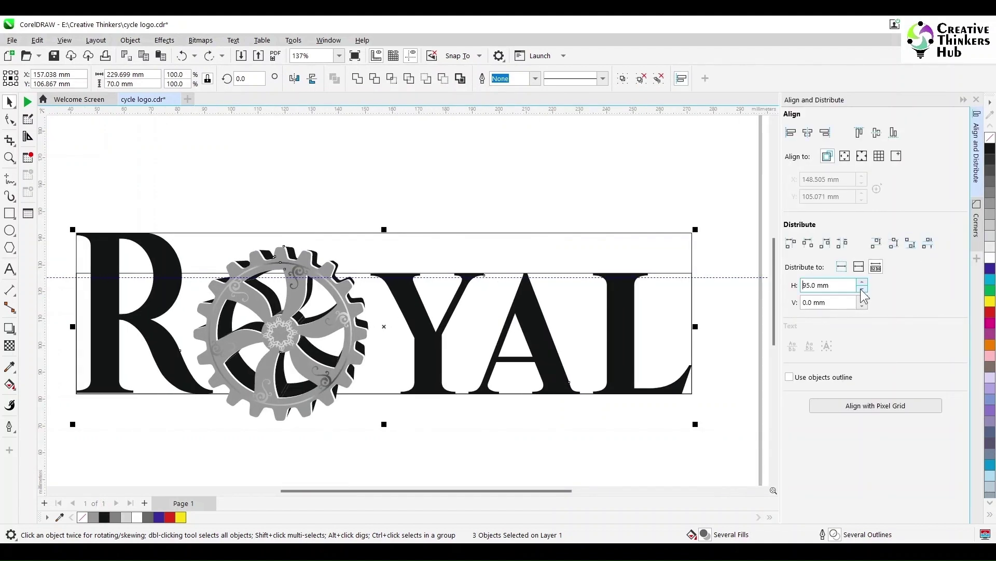
pyautogui.moveTo(831, 285); pyautogui.dragTo(769, 286)
pyautogui.write('0')
pyautogui.press('Return')
pyautogui.click(842, 243)
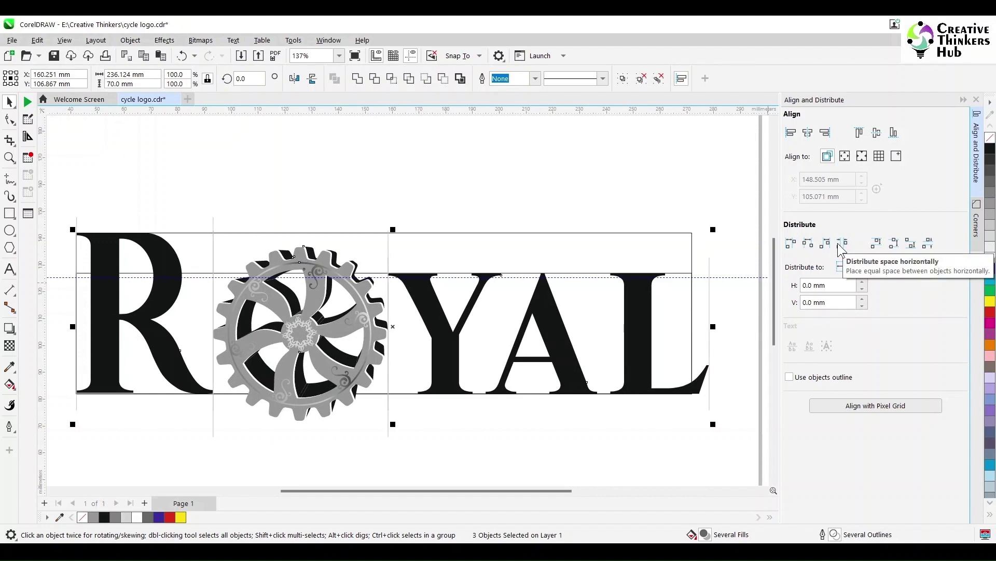
# Shift the gear and the YAL letters together 7.5 mm to the left and group them
pyautogui.click(282, 450)
pyautogui.click(260, 376)
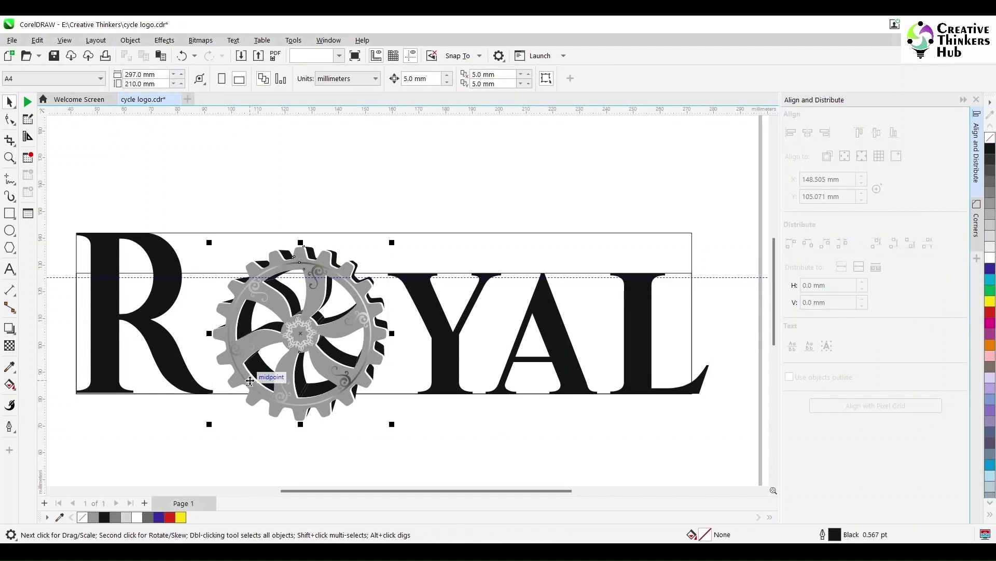
pyautogui.keyDown('shift'); pyautogui.click(440, 362); pyautogui.keyUp('shift')
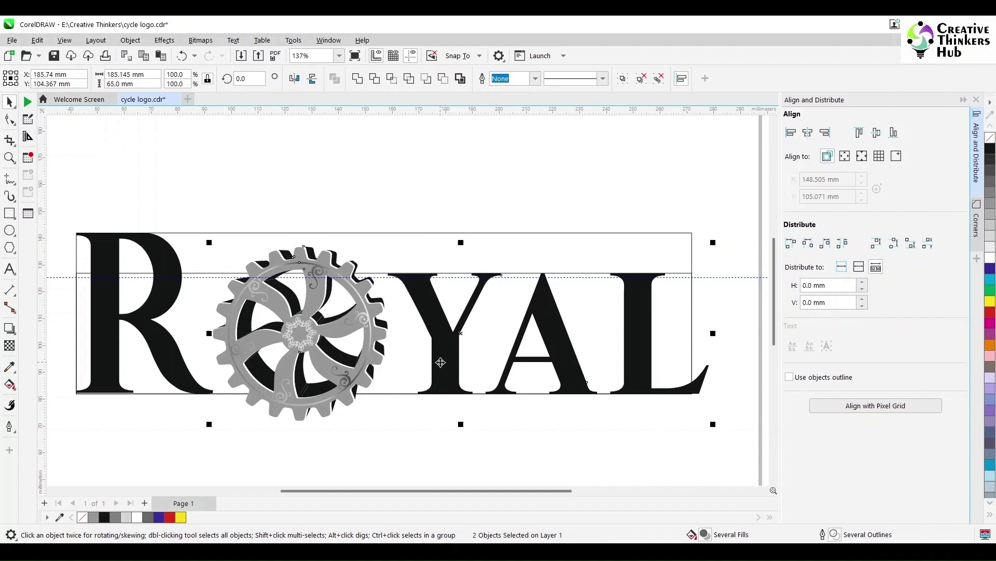
pyautogui.press('Left')
pyautogui.press('Left')
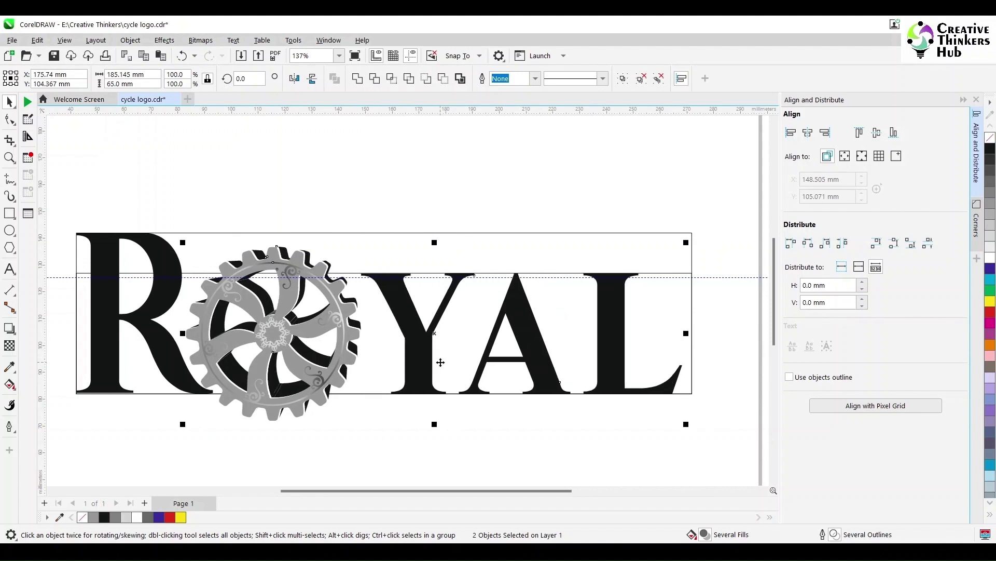
pyautogui.press('Right')
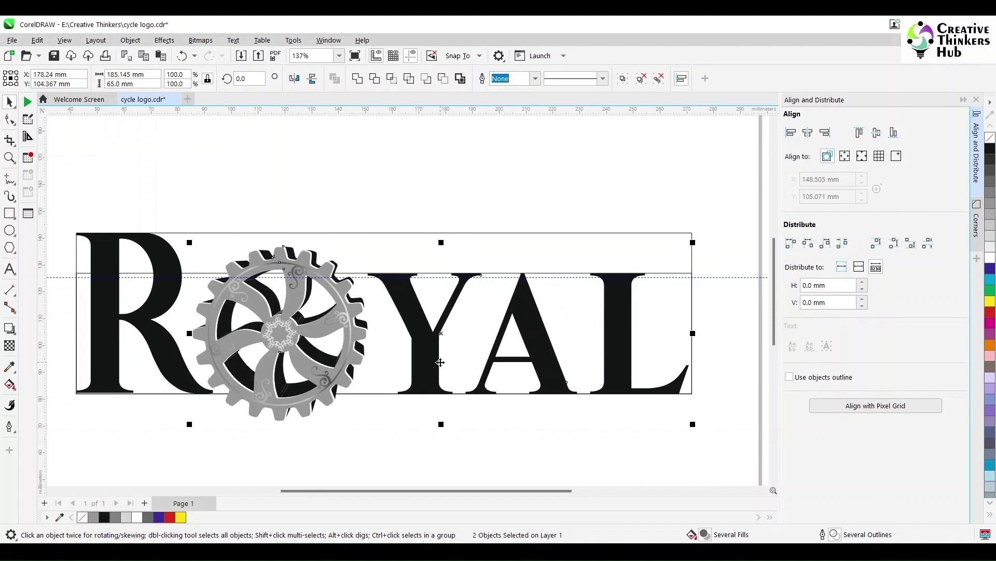
pyautogui.hotkey('ctrl', 'g')
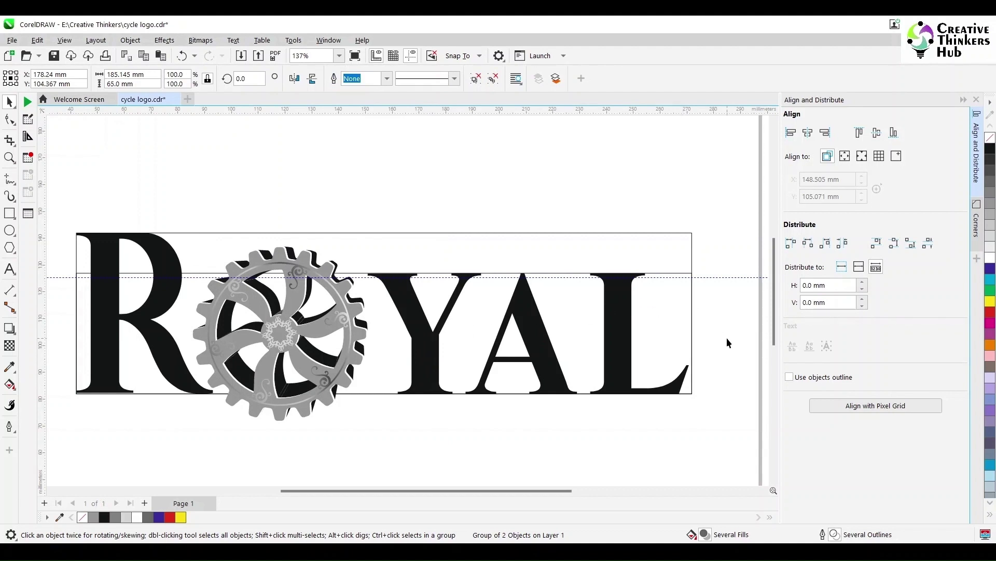
# Align the grouped gear and YAL letters to the tall rectangle's right edge
pyautogui.keyDown('shift'); pyautogui.click(683, 288); pyautogui.keyUp('shift')
pyautogui.press('l')
pyautogui.press('r')
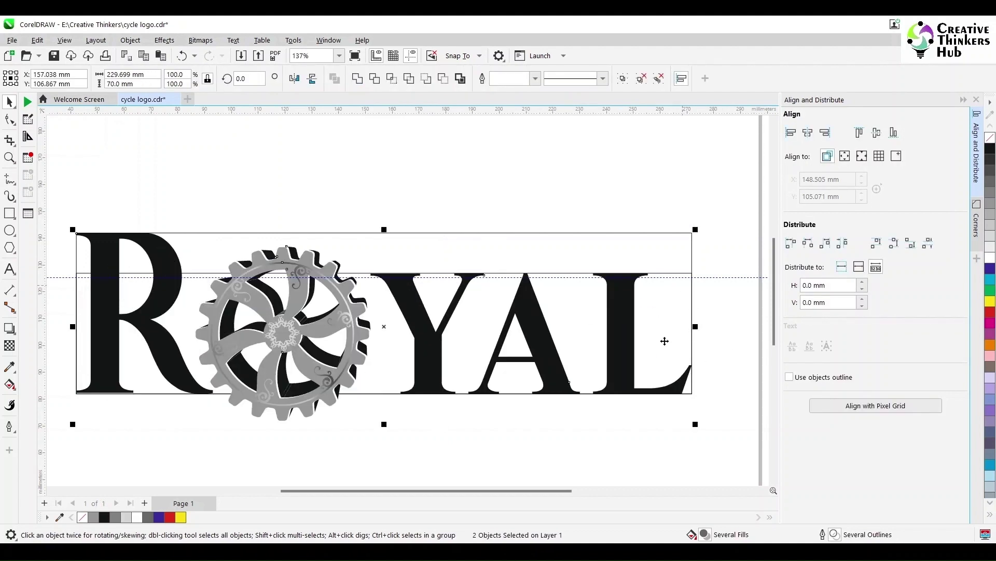
pyautogui.click(299, 459)
# Duplicate the tall rectangle and lower the copy's top edge to the gear's top, making it about 54.3 mm high
pyautogui.scroll(-5, 303, 431)
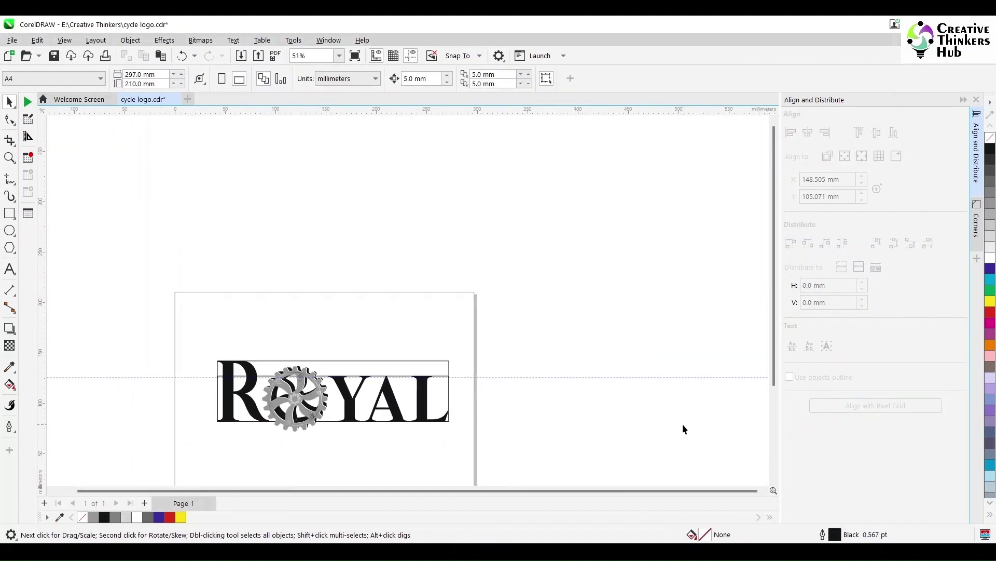
pyautogui.moveTo(774, 350); pyautogui.dragTo(772, 397)
pyautogui.scroll(2, 320, 321)
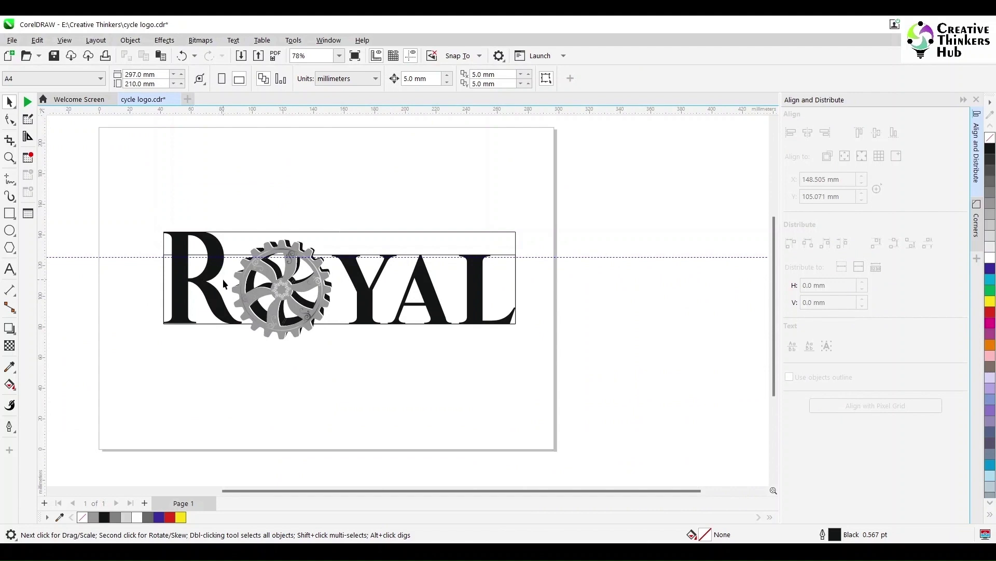
pyautogui.click(227, 244)
pyautogui.click(496, 187)
pyautogui.click(349, 236)
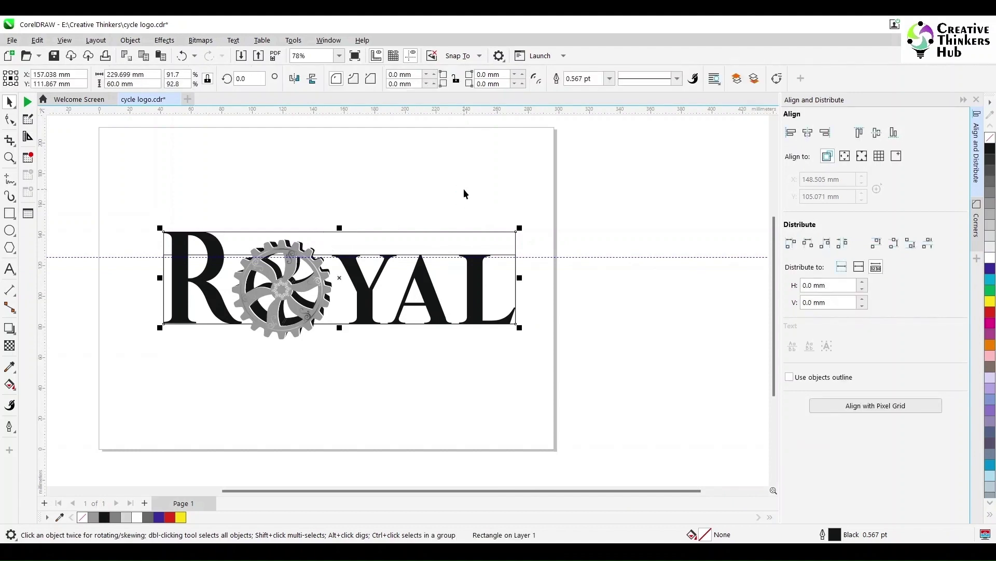
pyautogui.moveTo(339, 228); pyautogui.dragTo(285, 240)
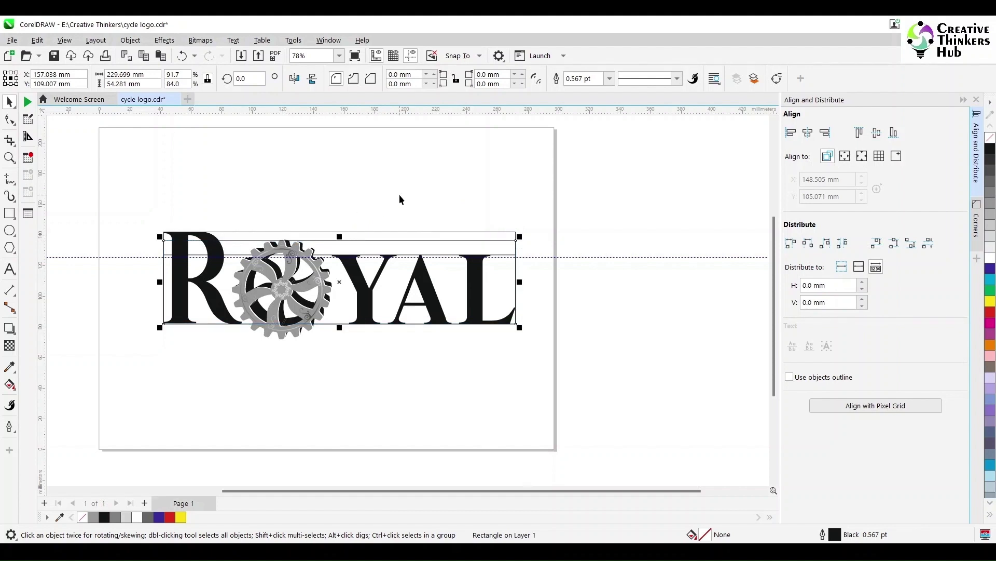
# Reposition the copied rectangle near the gear's top teeth and set its height to 55 mm
pyautogui.scroll(5, 300, 231)
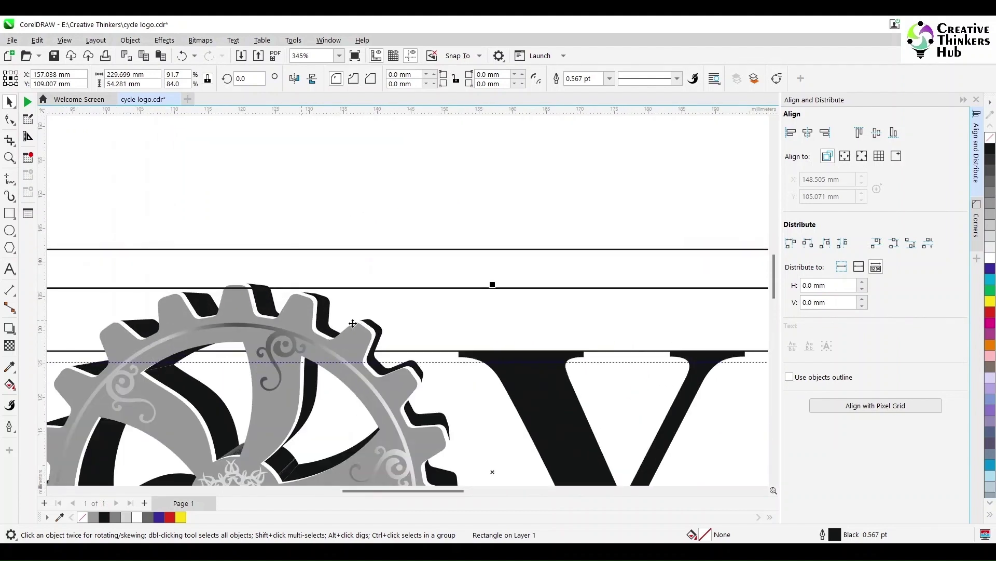
pyautogui.moveTo(490, 287); pyautogui.dragTo(261, 281)
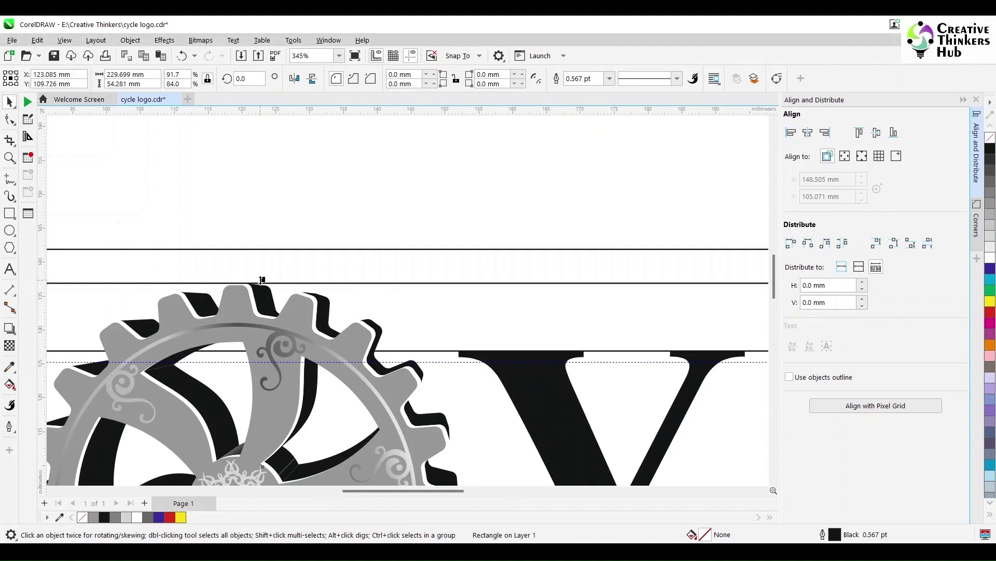
pyautogui.doubleClick(153, 86)
pyautogui.write('55')
pyautogui.press('Return')
# Align the 55 mm high rectangle to the tall rectangle's bottom and left edges
pyautogui.keyDown('shift'); pyautogui.click(491, 272); pyautogui.keyUp('shift')
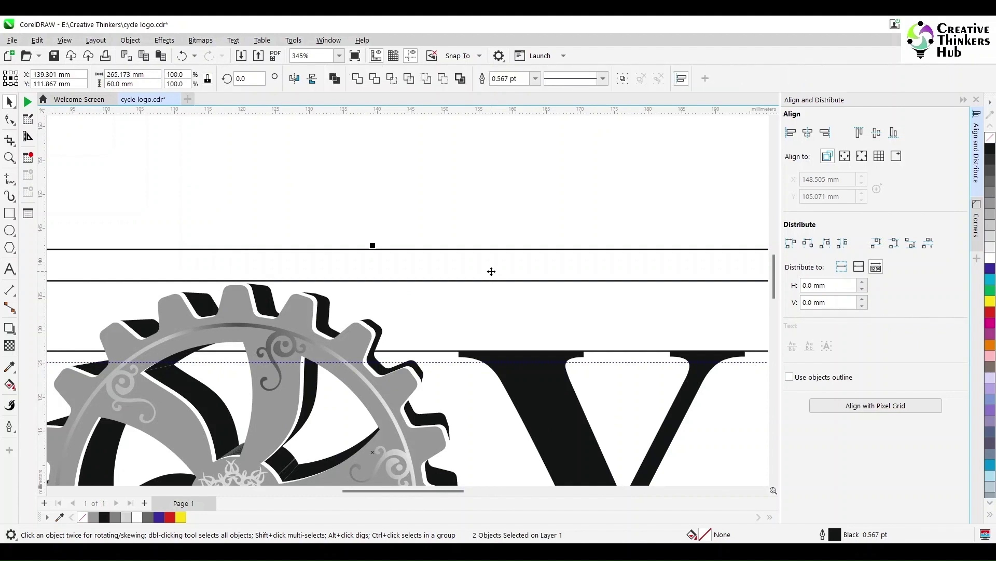
pyautogui.click(406, 185)
pyautogui.scroll(-3, 431, 213)
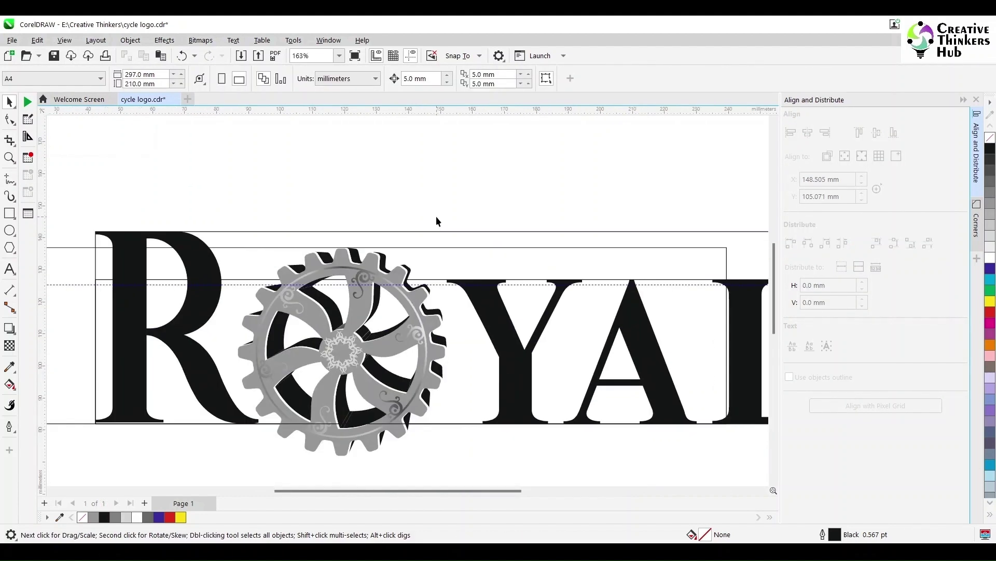
pyautogui.click(443, 250)
pyautogui.click(414, 188)
pyautogui.scroll(-2, 414, 188)
pyautogui.click(577, 241)
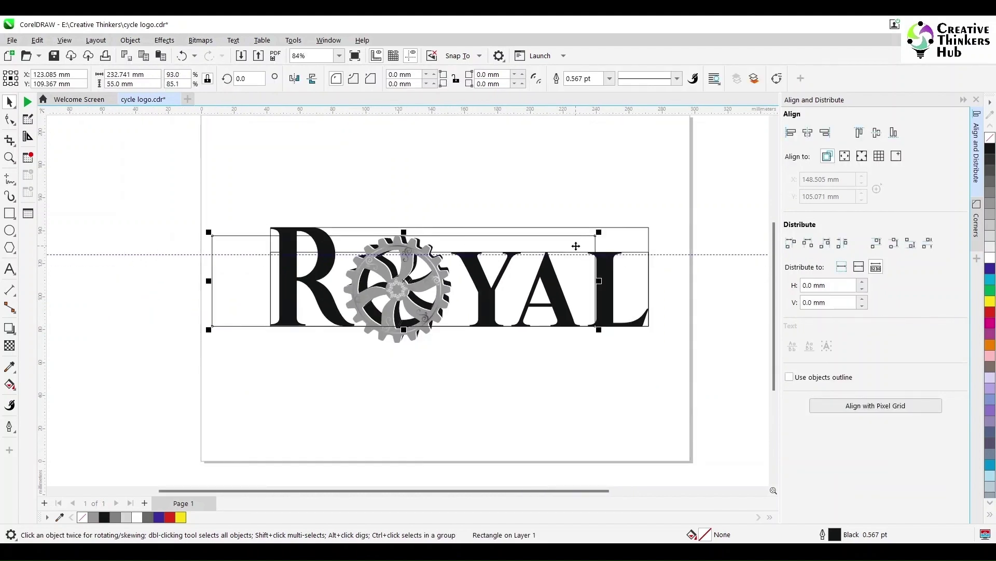
pyautogui.keyDown('shift'); pyautogui.click(640, 245); pyautogui.keyUp('shift')
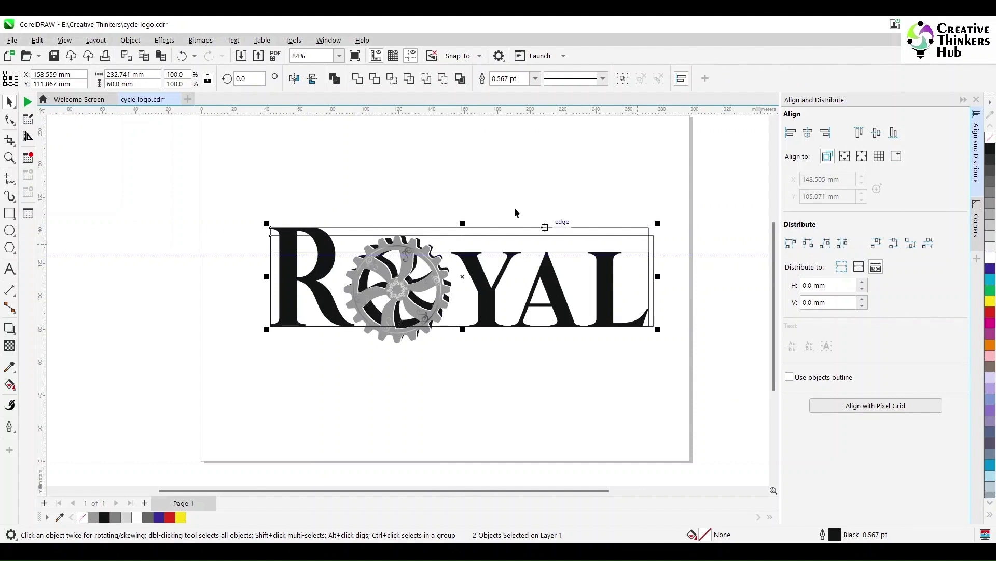
pyautogui.click(471, 236)
pyautogui.click(457, 184)
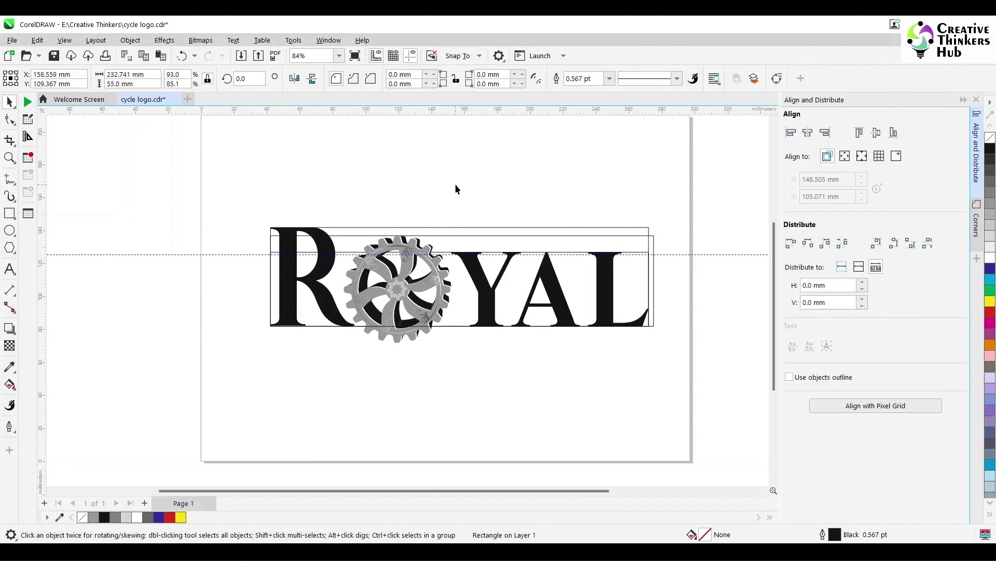
# Make a mirrored copy of the short rectangle below the letters' baseline, about 11.4 mm high, reaching past the gear's bottom
pyautogui.click(446, 253)
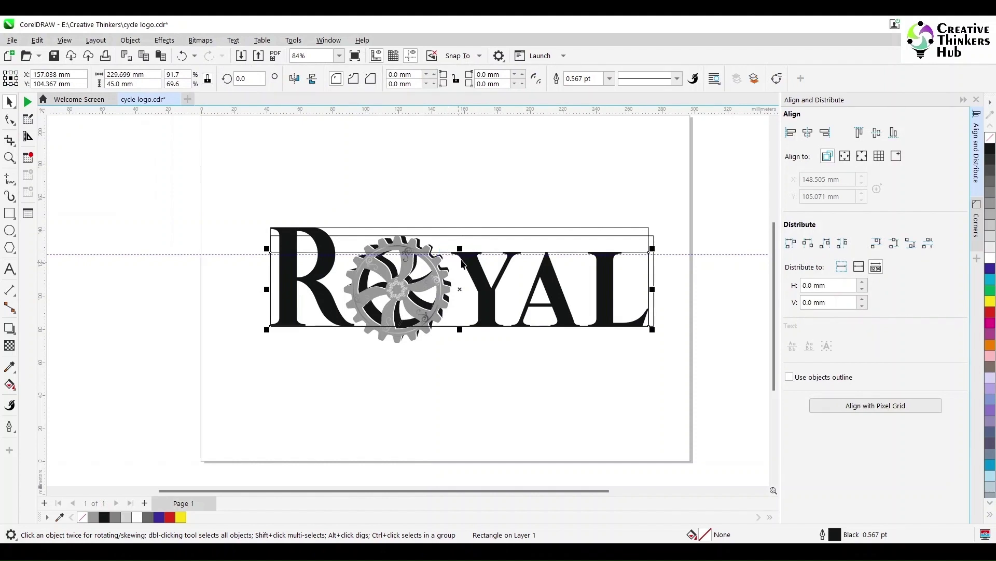
pyautogui.moveTo(446, 254); pyautogui.dragTo(399, 345)
pyautogui.scroll(3, 403, 351)
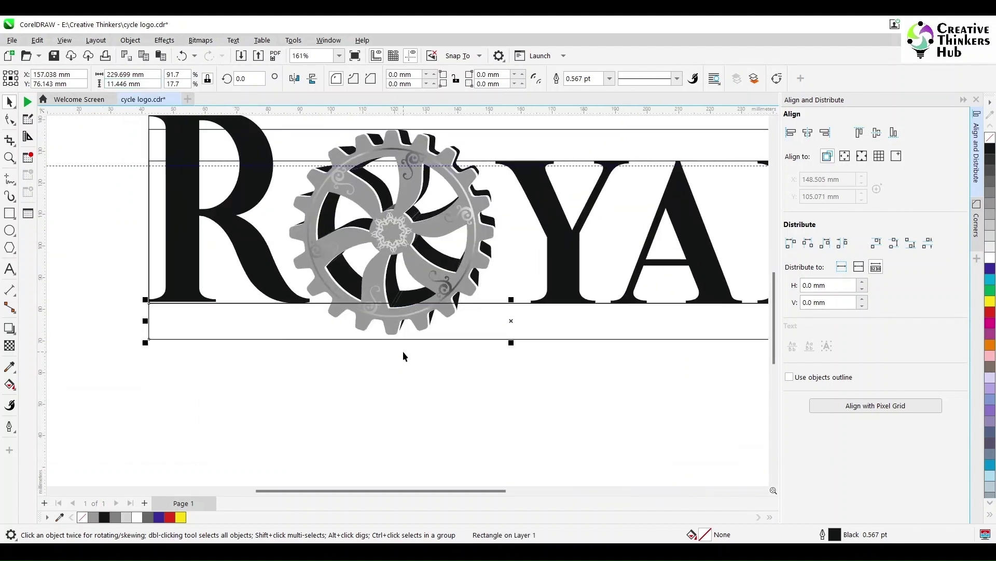
# Set the lower rectangle's height to 10 mm with its proportions unlocked and move its top edge onto the letters' baseline
pyautogui.moveTo(158, 84); pyautogui.dragTo(72, 84)
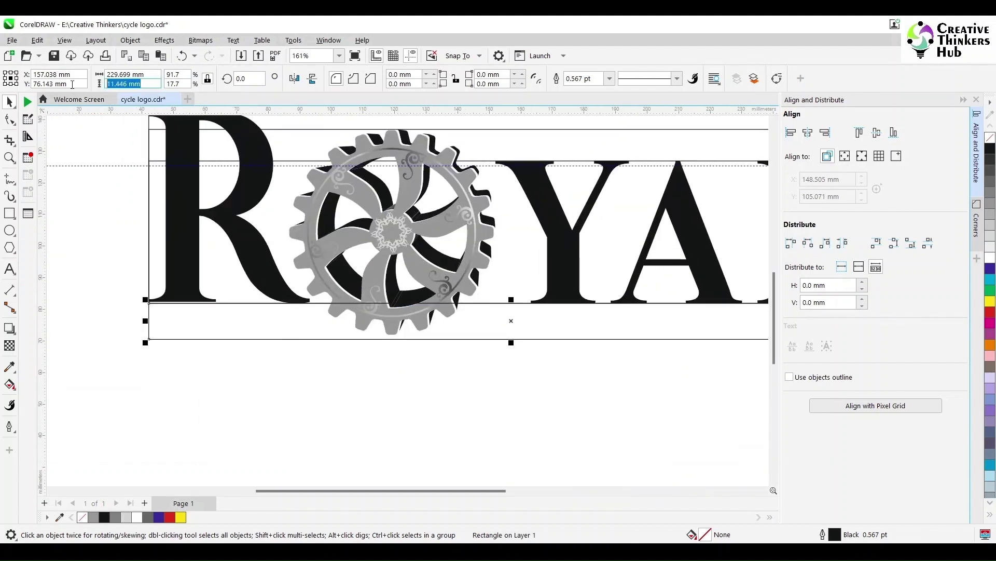
pyautogui.click(207, 79)
pyautogui.moveTo(158, 83); pyautogui.dragTo(106, 83)
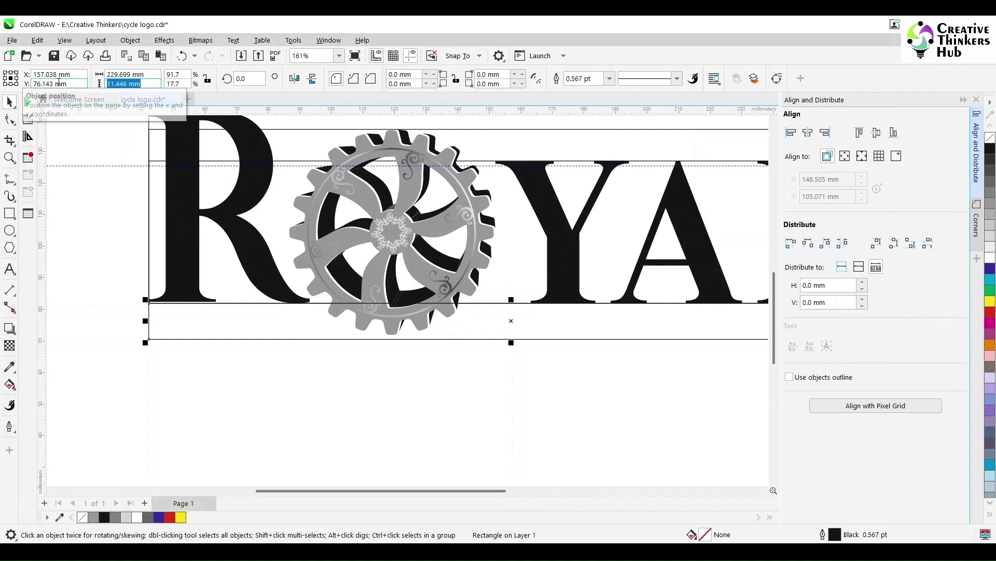
pyautogui.write('10')
pyautogui.press('Return')
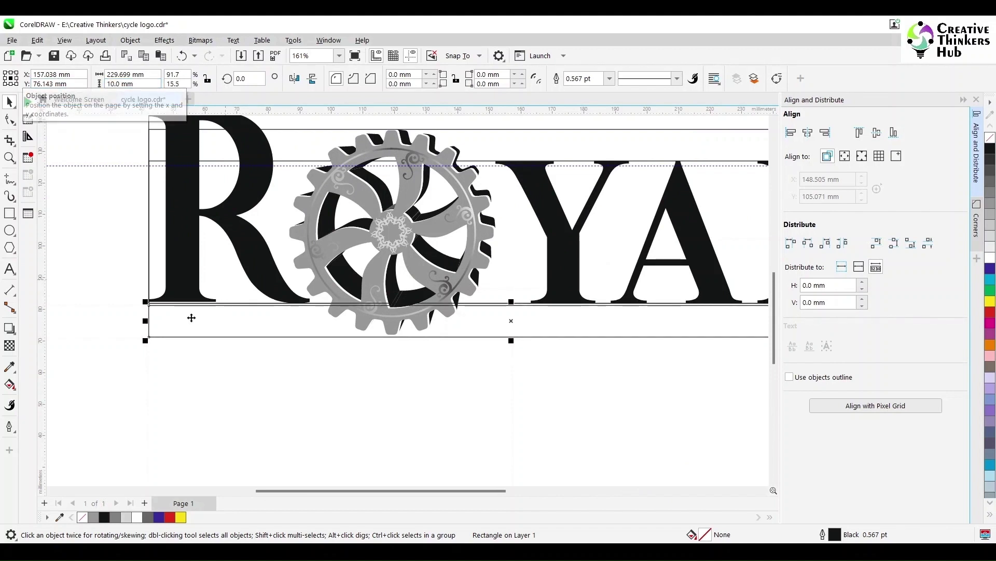
pyautogui.moveTo(149, 300)
pyautogui.mouseDown()
pyautogui.moveTo(181, 359)
pyautogui.moveTo(148, 303)
pyautogui.mouseUp()
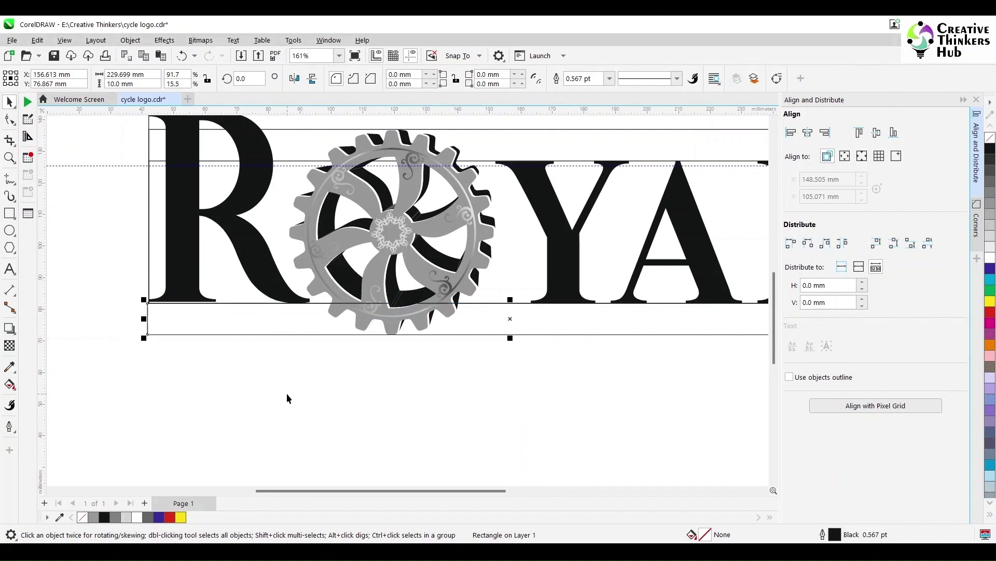
# Narrow the 55 mm high rectangle from its right side to the tall rectangle's right edge, 229.699 mm wide
pyautogui.hotkey('shift', 'F4')
pyautogui.click(450, 422)
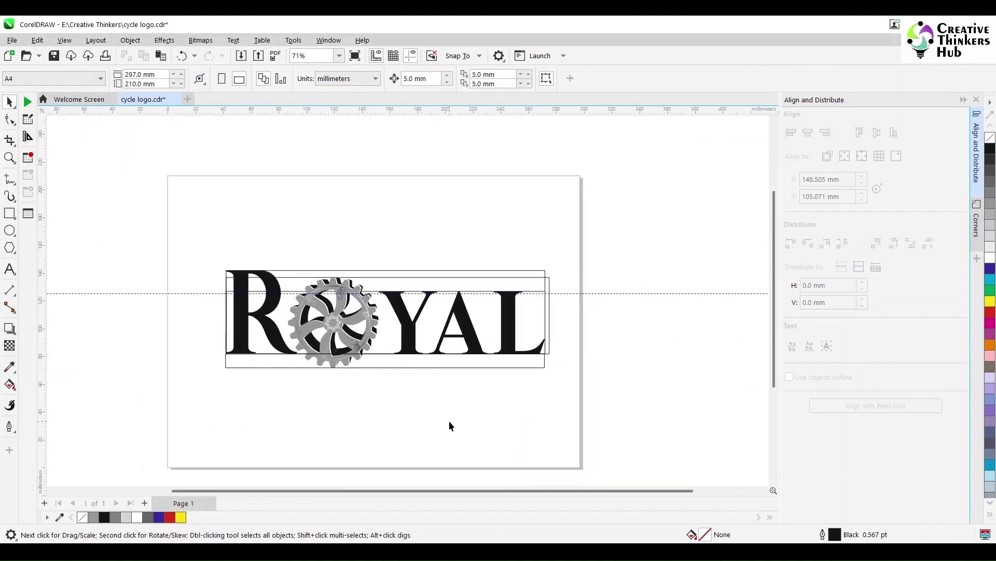
pyautogui.click(548, 287)
pyautogui.moveTo(549, 315); pyautogui.dragTo(547, 315)
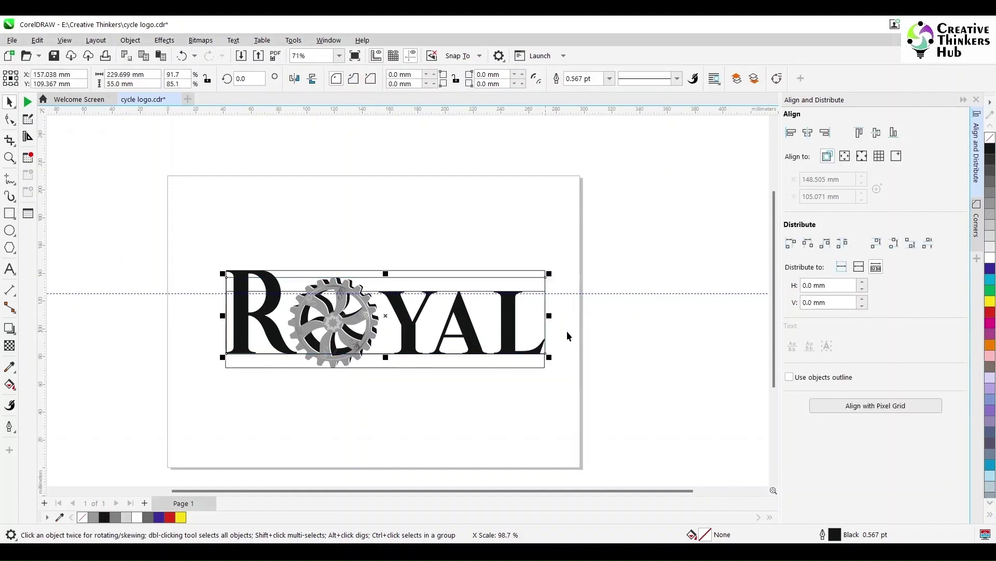
pyautogui.click(569, 332)
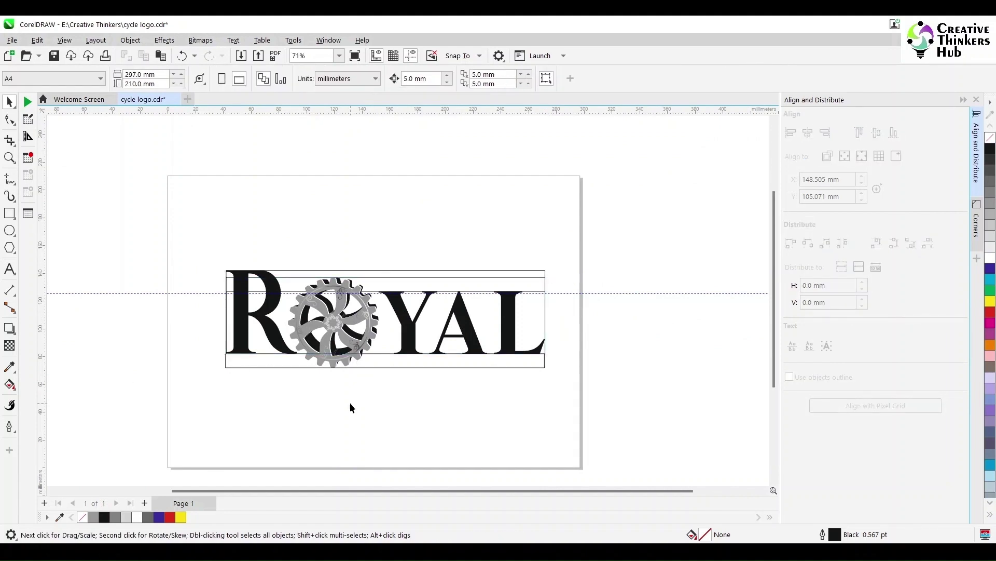
# Add the text "Cycles" below the Royal lettering and set its font to Scriptina
pyautogui.click(9, 269)
pyautogui.write('Cycles')
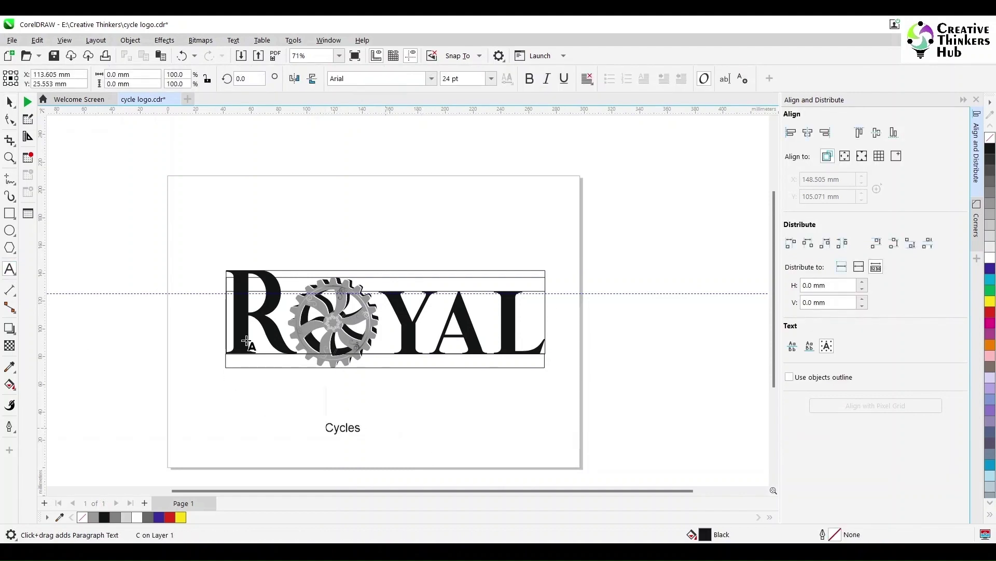
pyautogui.hotkey('ctrl', 'space')
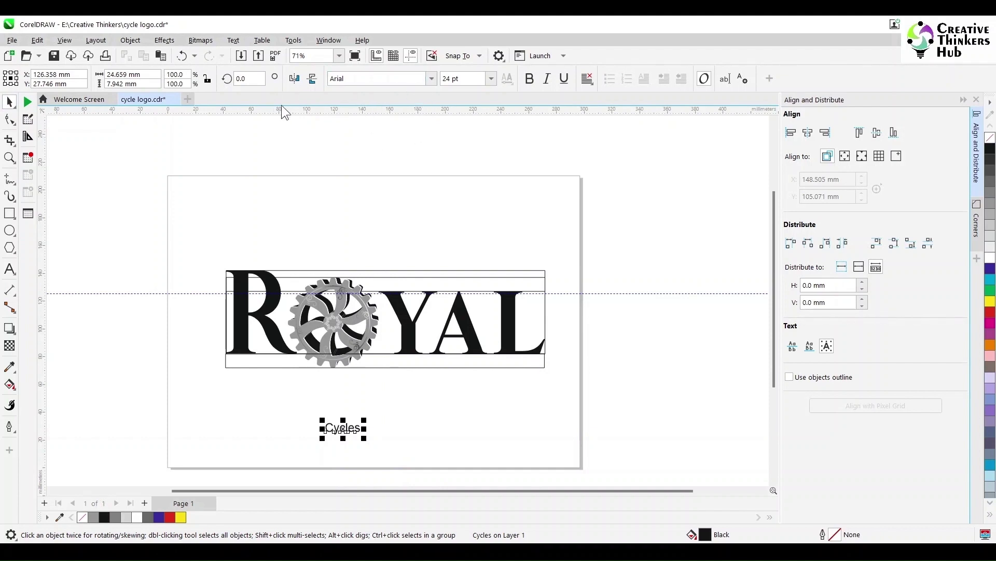
pyautogui.click(431, 79)
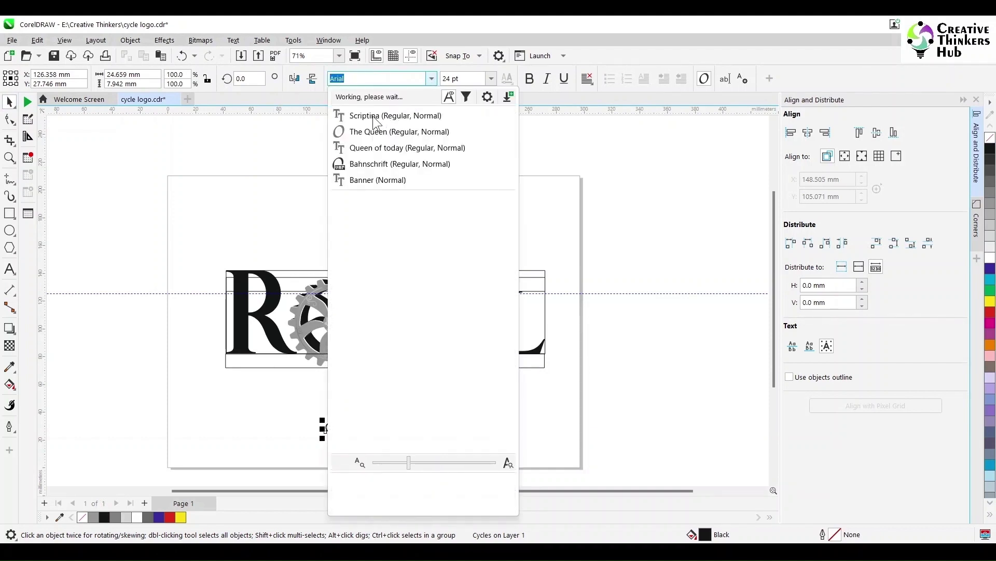
pyautogui.click(377, 122)
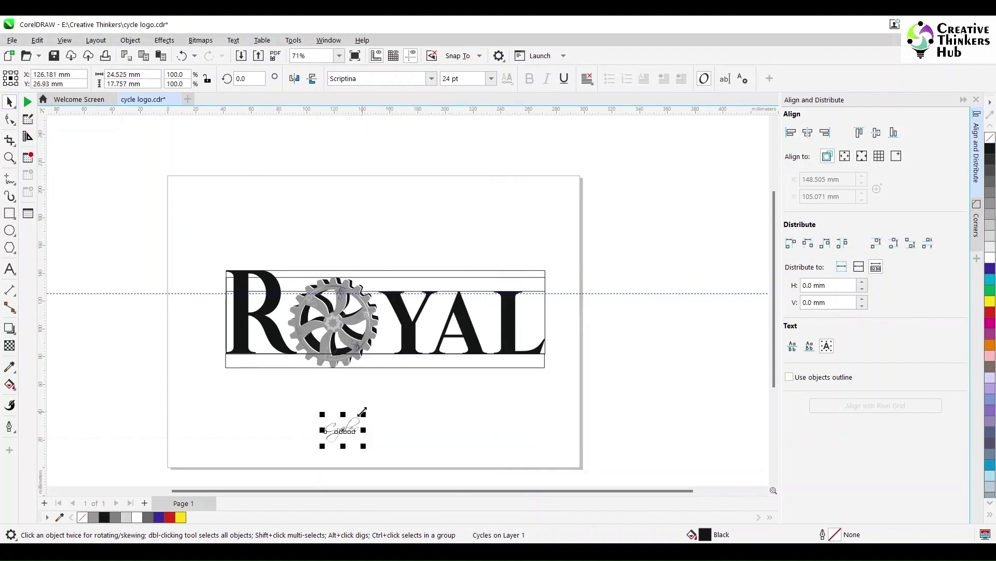
# Enlarge the Cycles text, move it below the Royal lettering, set its font size to 200 pt, and collapse the alignment settings
pyautogui.moveTo(360, 415); pyautogui.dragTo(596, 312)
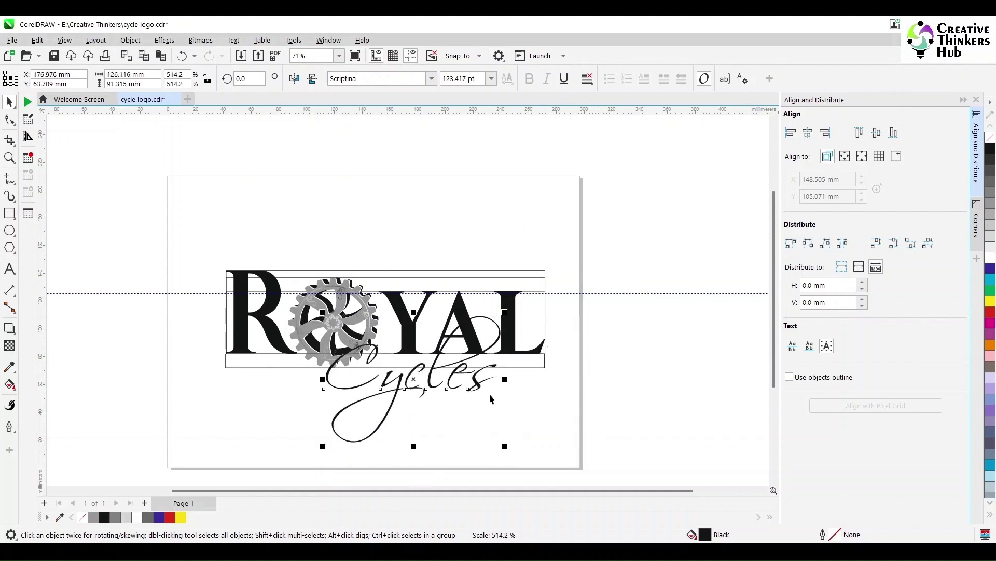
pyautogui.moveTo(433, 384); pyautogui.dragTo(419, 413)
pyautogui.click(461, 79)
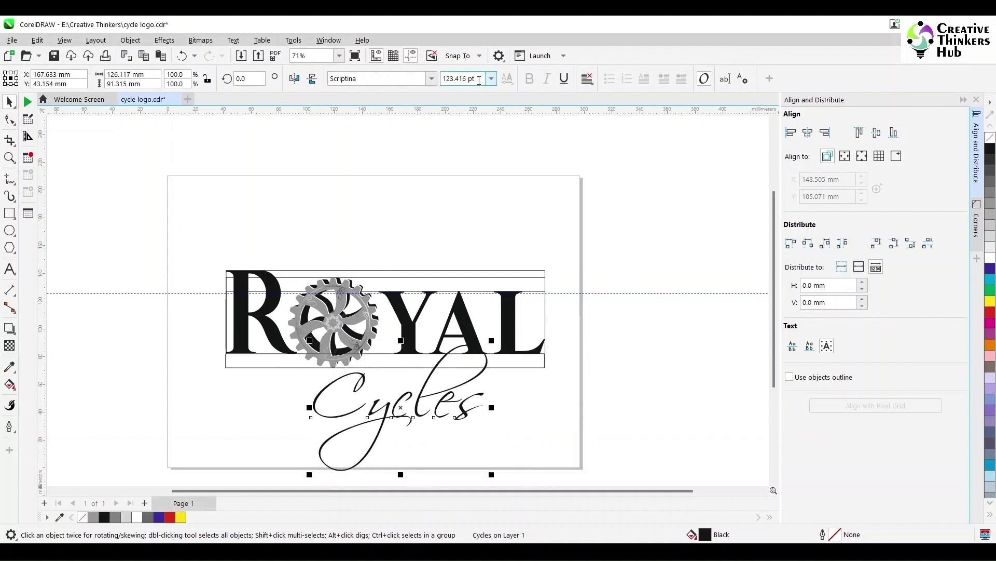
pyautogui.write('200')
pyautogui.press('Return')
pyautogui.click(964, 100)
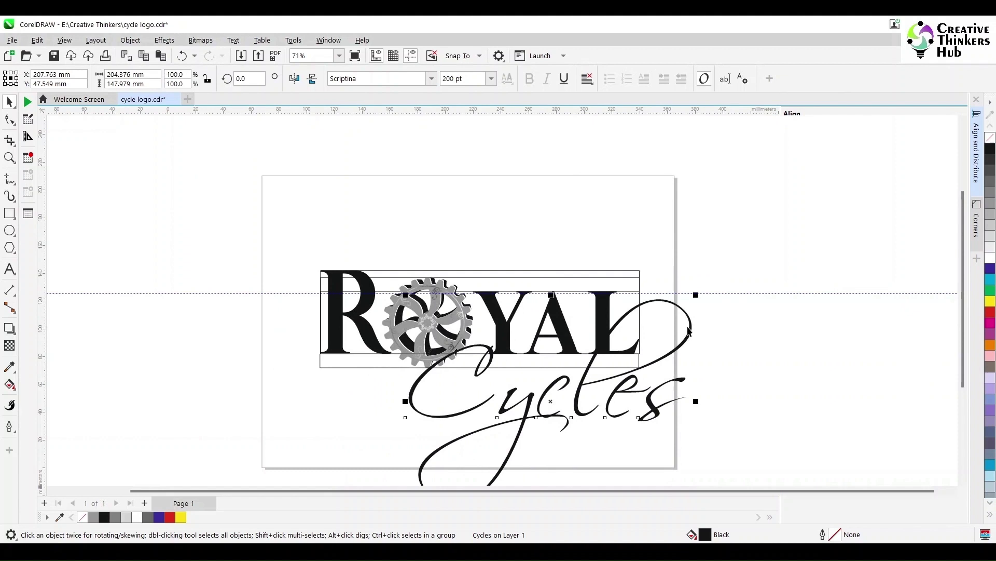
# Rotate the Cycles text about 7.4 degrees counterclockwise and shrink it to about 154 pt
pyautogui.click(529, 395)
pyautogui.moveTo(639, 207); pyautogui.dragTo(700, 375)
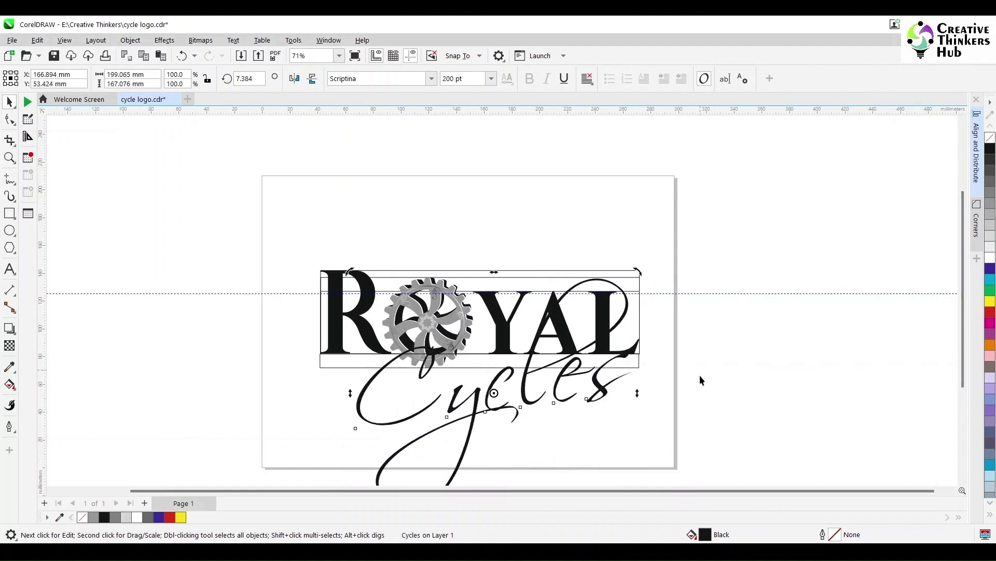
pyautogui.click(599, 389)
pyautogui.moveTo(600, 389); pyautogui.dragTo(563, 341)
pyautogui.moveTo(603, 289); pyautogui.dragTo(595, 295)
# Move the Cycles text to the lower right of the logo and set its font size to 150 pt
pyautogui.moveTo(560, 363); pyautogui.dragTo(771, 391)
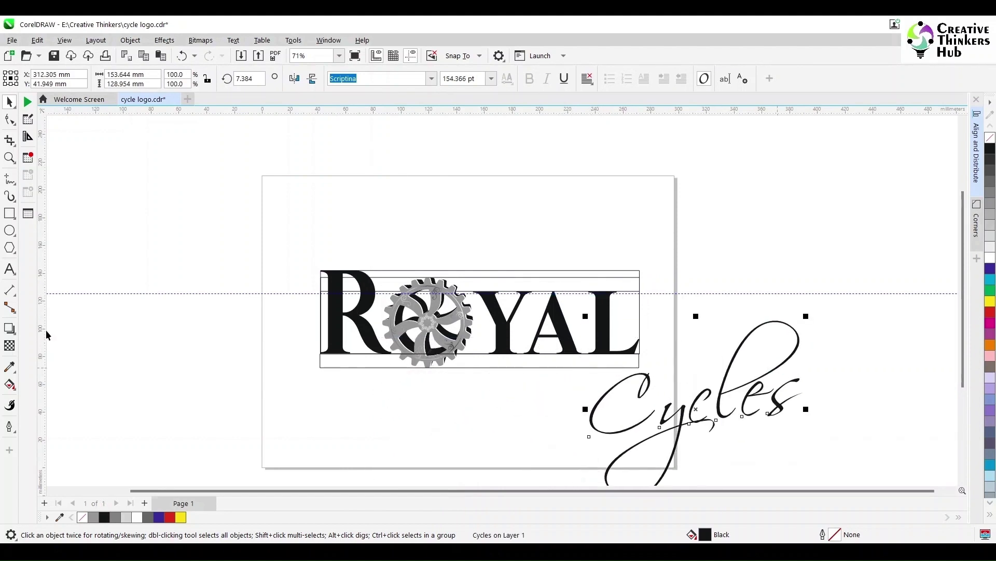
pyautogui.click(482, 78)
pyautogui.write('1')
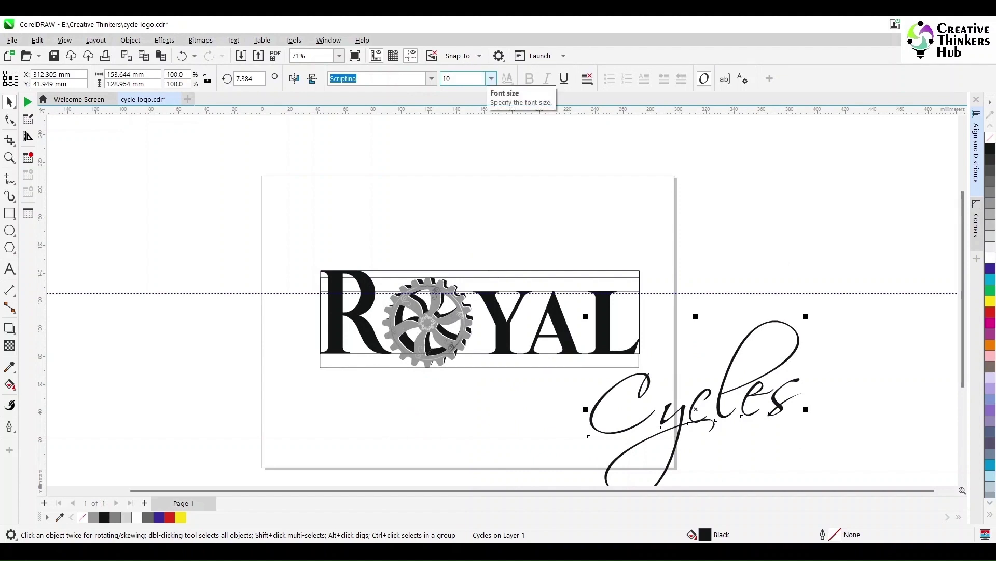
pyautogui.write('50')
pyautogui.press('Return')
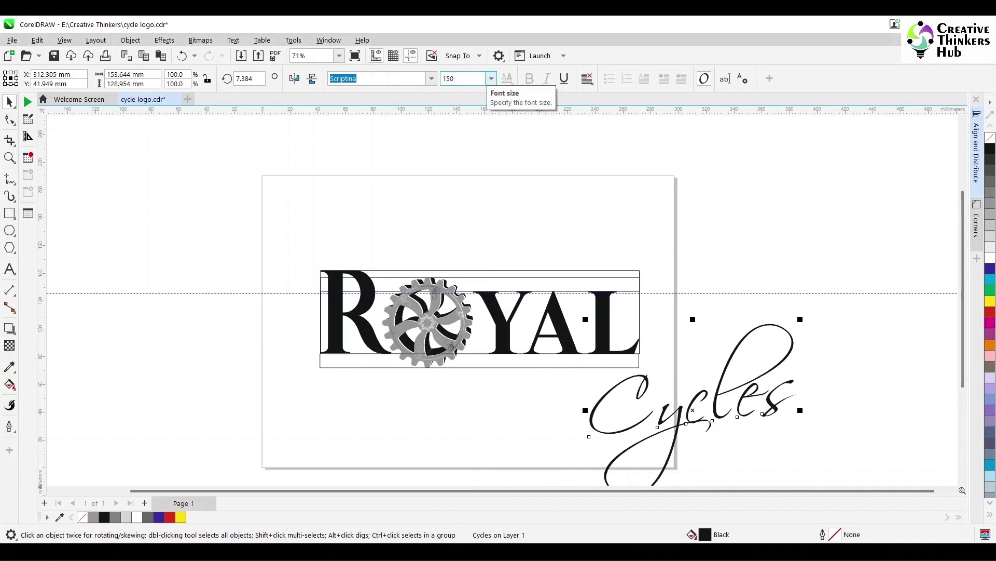
# Set only the letter C of Cycles to 200 pt
pyautogui.click(10, 271)
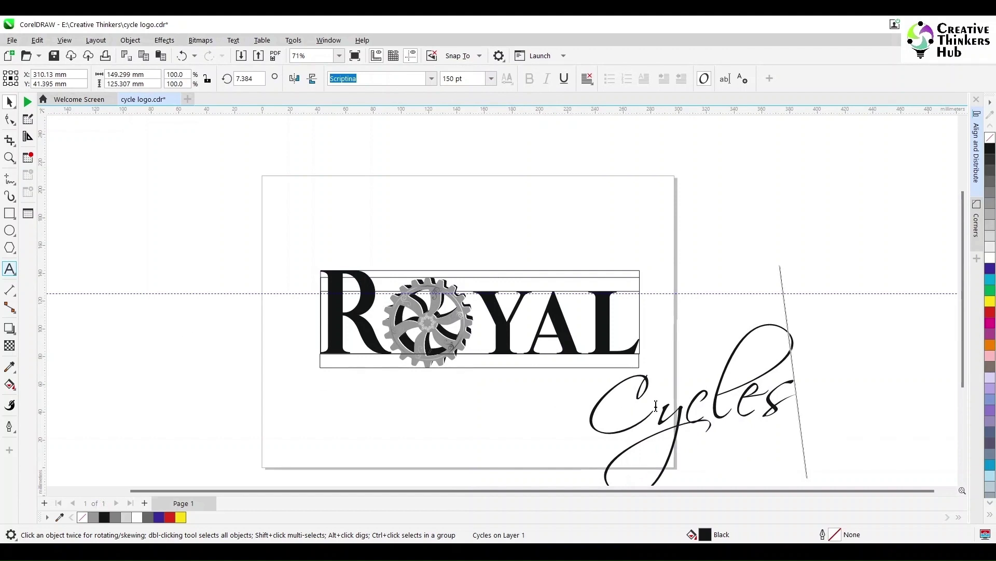
pyautogui.moveTo(652, 416); pyautogui.dragTo(525, 416)
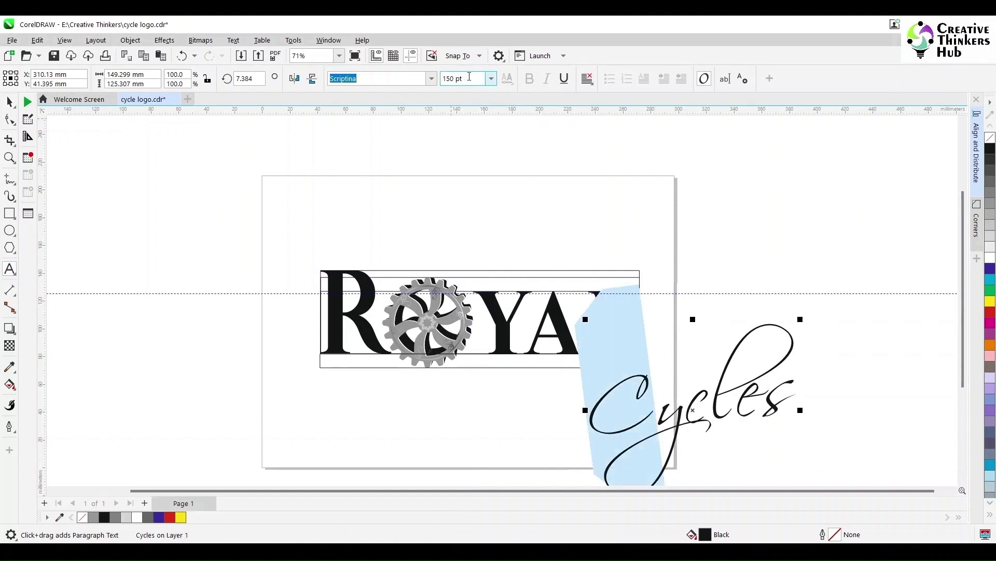
pyautogui.click(487, 78)
pyautogui.write('20')
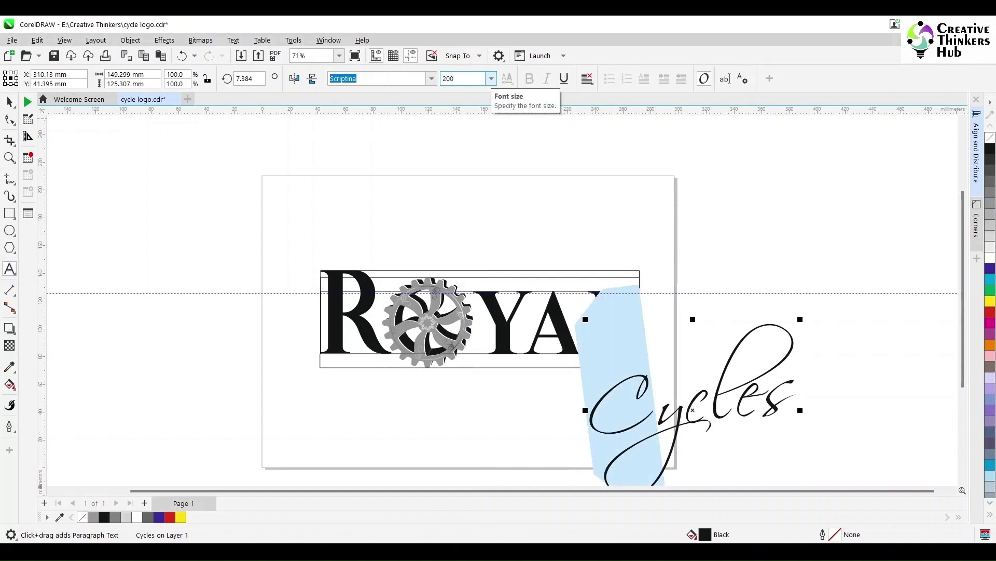
pyautogui.write('0')
pyautogui.press('Return')
pyautogui.click(9, 102)
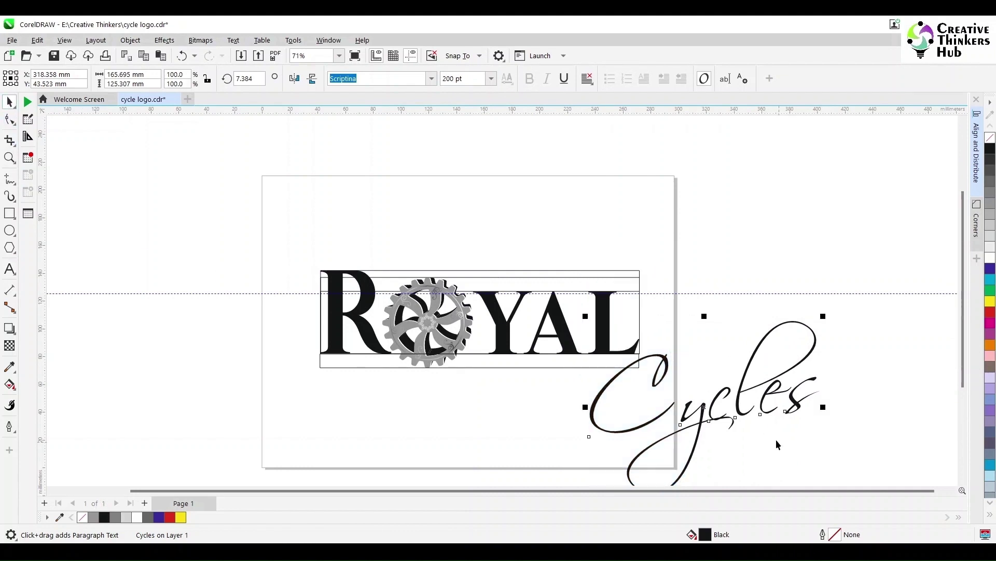
# Shift the letter C closer to the y, with a 10% horizontal and -4% vertical character offset
pyautogui.click(10, 119)
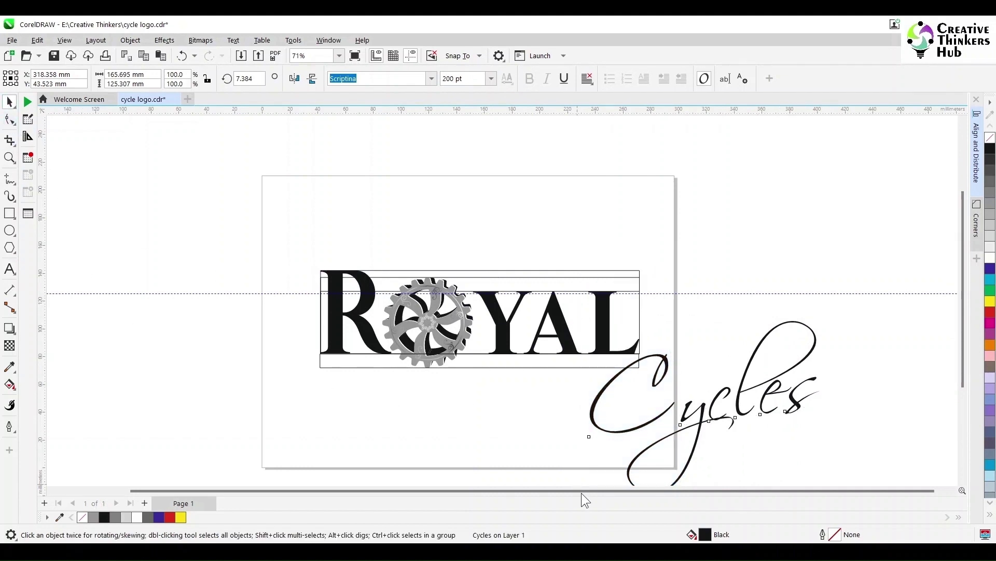
pyautogui.moveTo(574, 446); pyautogui.dragTo(625, 429)
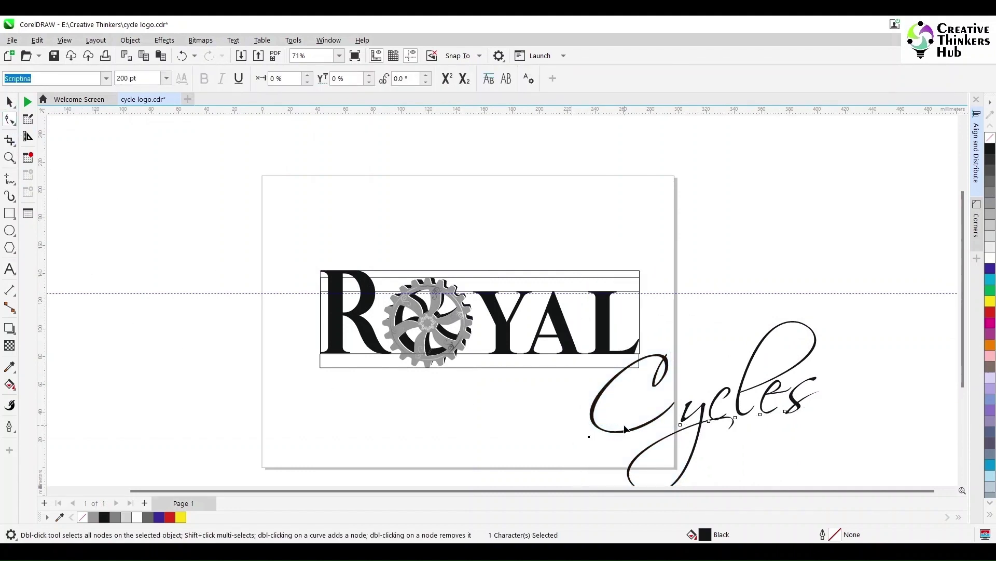
pyautogui.press('Right')
pyautogui.press('Right')
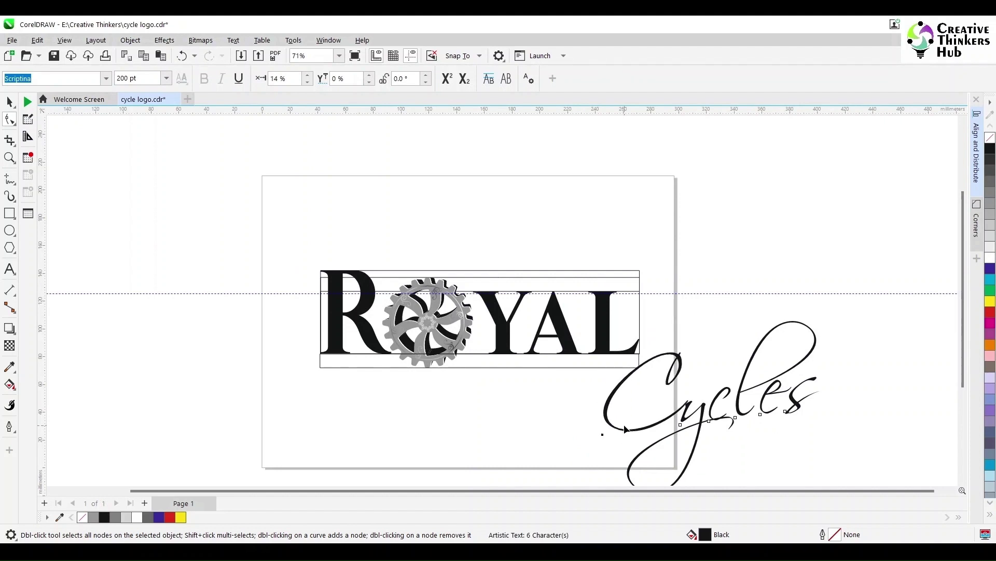
pyautogui.press('Left')
pyautogui.press('Down')
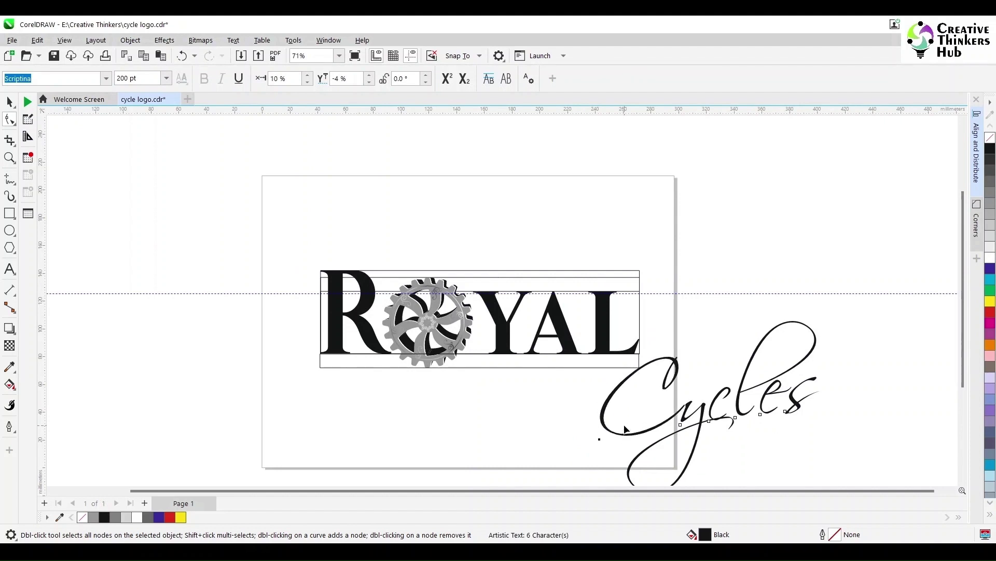
# Move the Cycles text so it overlaps the gear and lower part of Royal, and shrink it to about 181 pt
pyautogui.click(9, 101)
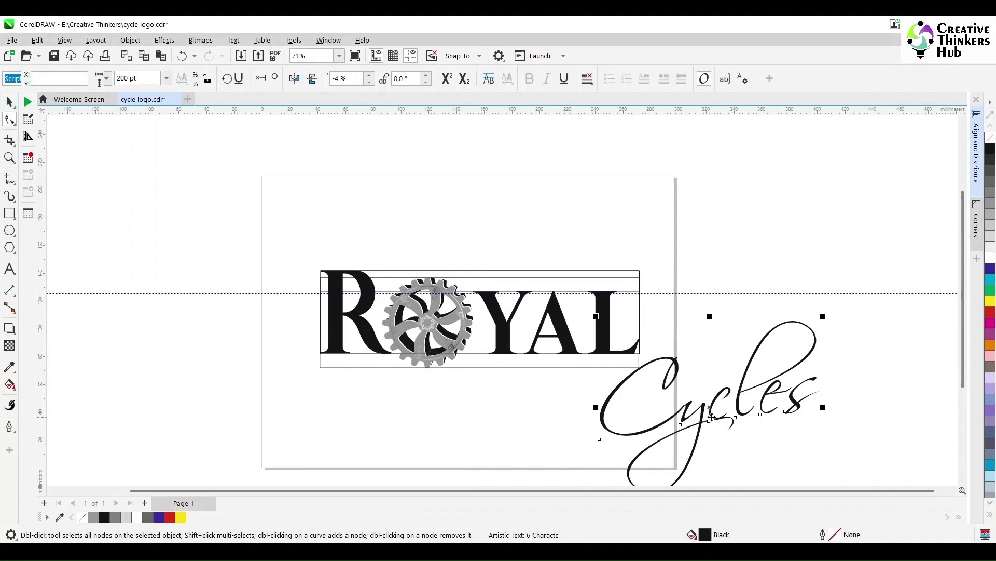
pyautogui.moveTo(667, 426); pyautogui.dragTo(476, 393)
pyautogui.scroll(2, 505, 390)
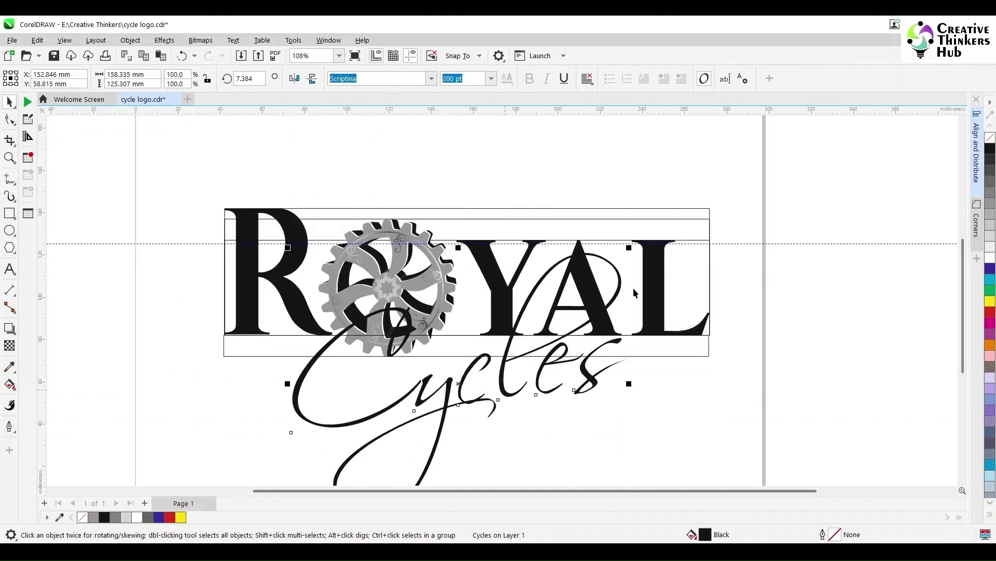
pyautogui.moveTo(630, 250); pyautogui.dragTo(573, 320)
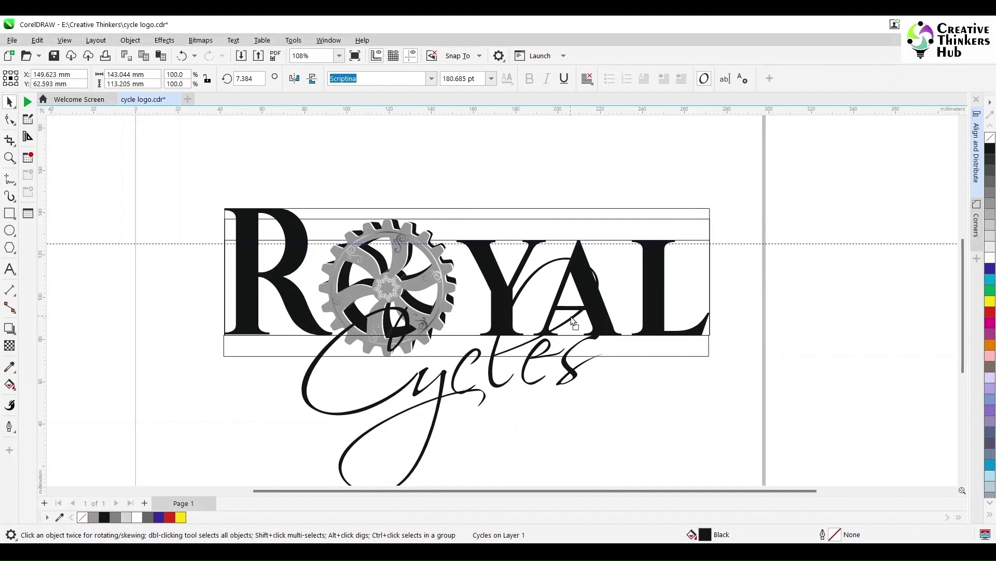
pyautogui.moveTo(573, 320); pyautogui.dragTo(573, 320)
# Make a mirrored copy of the 10 mm rectangle below it, about 65.9 mm high, reaching the bottom of the y's tail
pyautogui.scroll(-2, 615, 383)
pyautogui.click(632, 287)
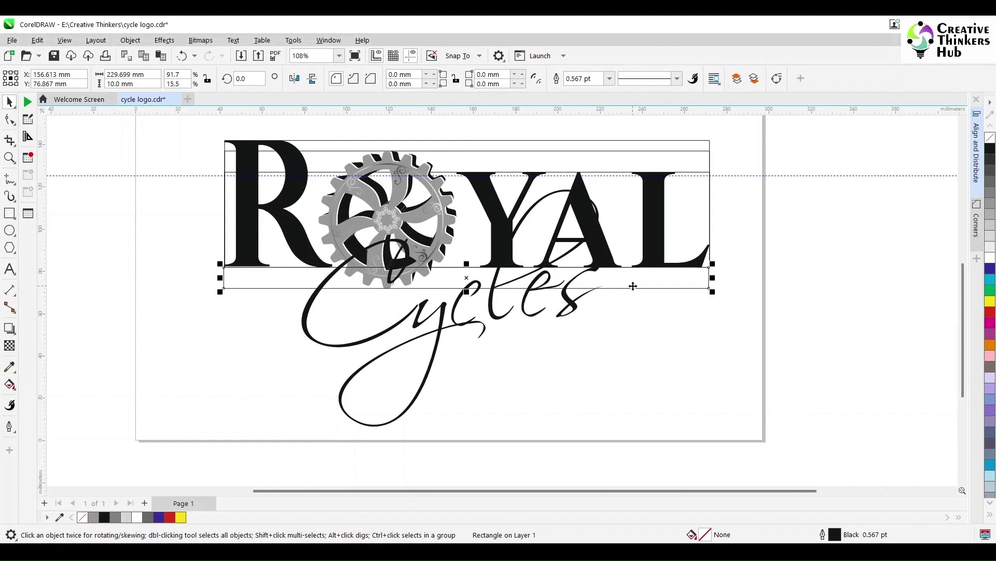
pyautogui.hotkey('ctrl', 'Home')
pyautogui.moveTo(466, 263); pyautogui.dragTo(376, 425)
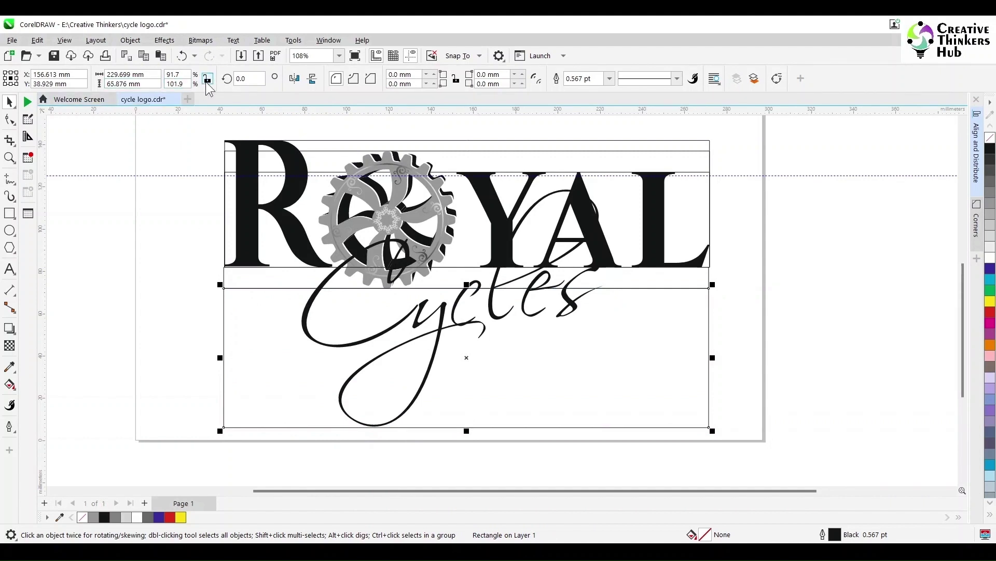
# Set the new rectangle's height to 65 mm and move its top edge onto the 10 mm rectangle's bottom edge
pyautogui.moveTo(148, 84); pyautogui.dragTo(115, 85)
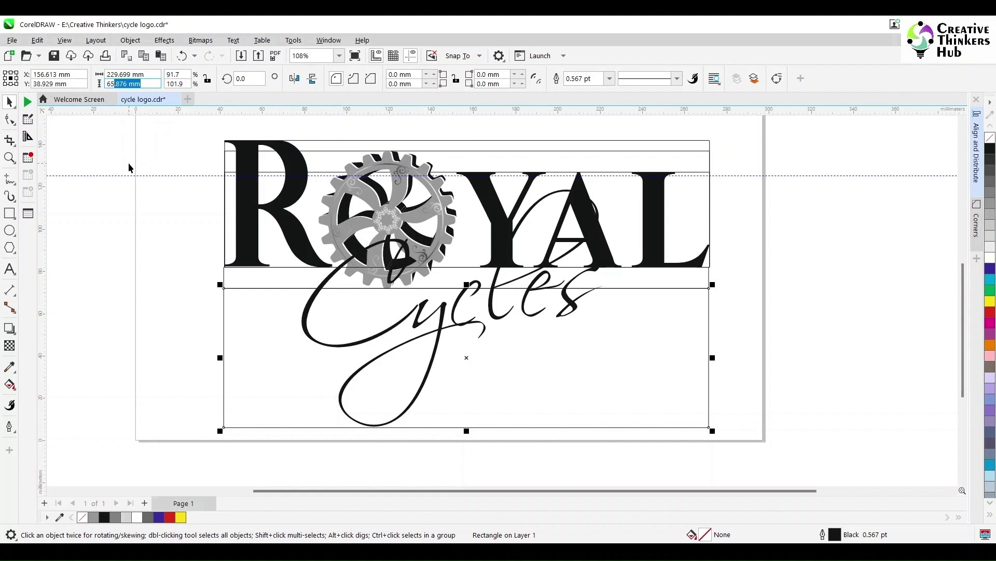
pyautogui.press('BackSpace')
pyautogui.press('Return')
pyautogui.moveTo(232, 313); pyautogui.dragTo(226, 291)
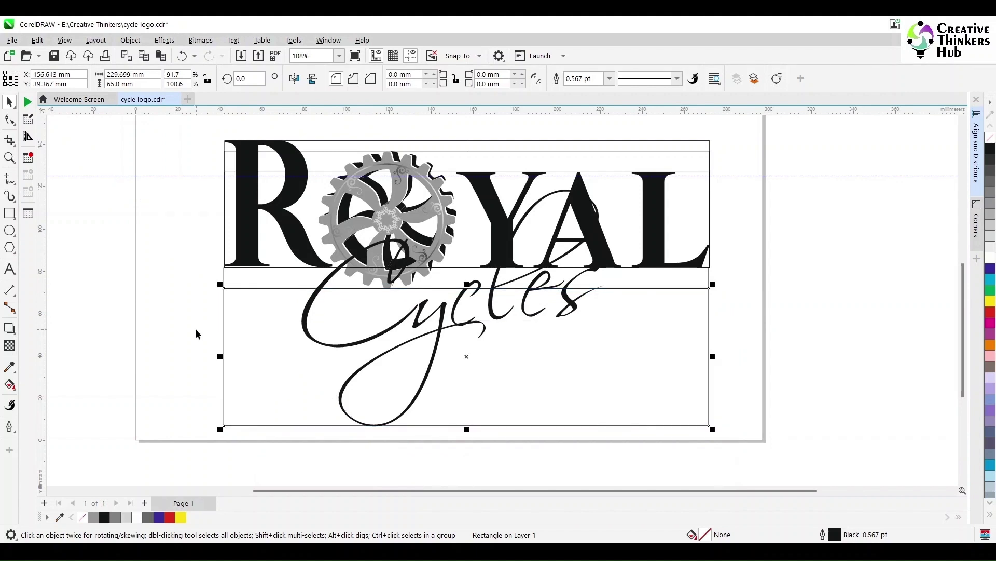
pyautogui.click(208, 387)
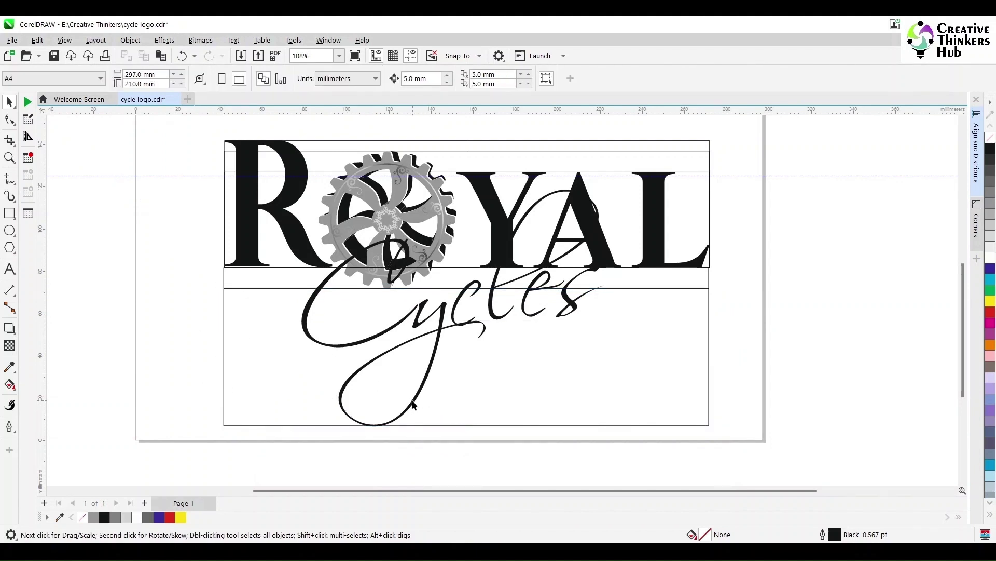
# Align the Cycles text to the bottom edge of the 65 mm high rectangle
pyautogui.click(413, 405)
pyautogui.keyDown('shift'); pyautogui.click(656, 393); pyautogui.keyUp('shift')
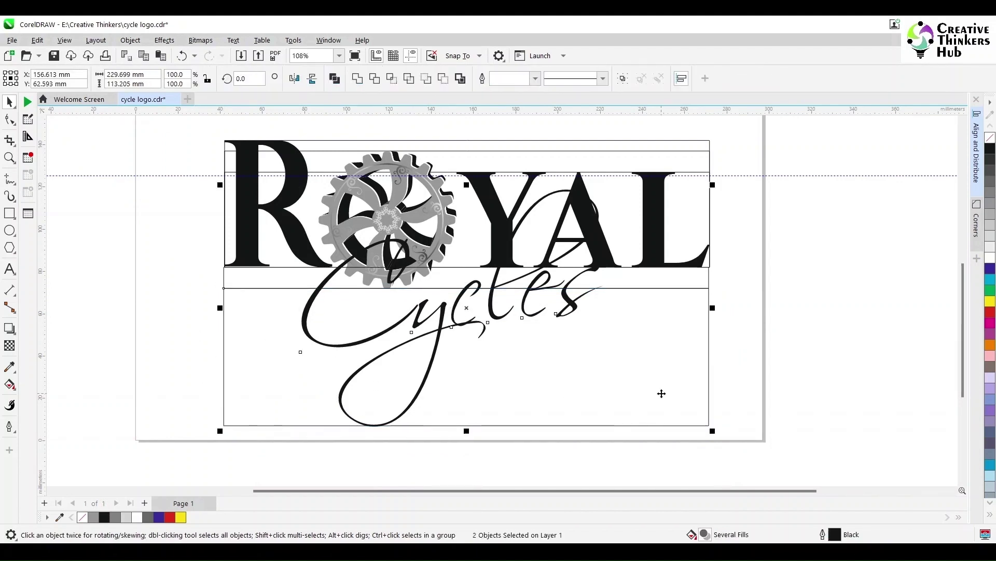
pyautogui.click(784, 377)
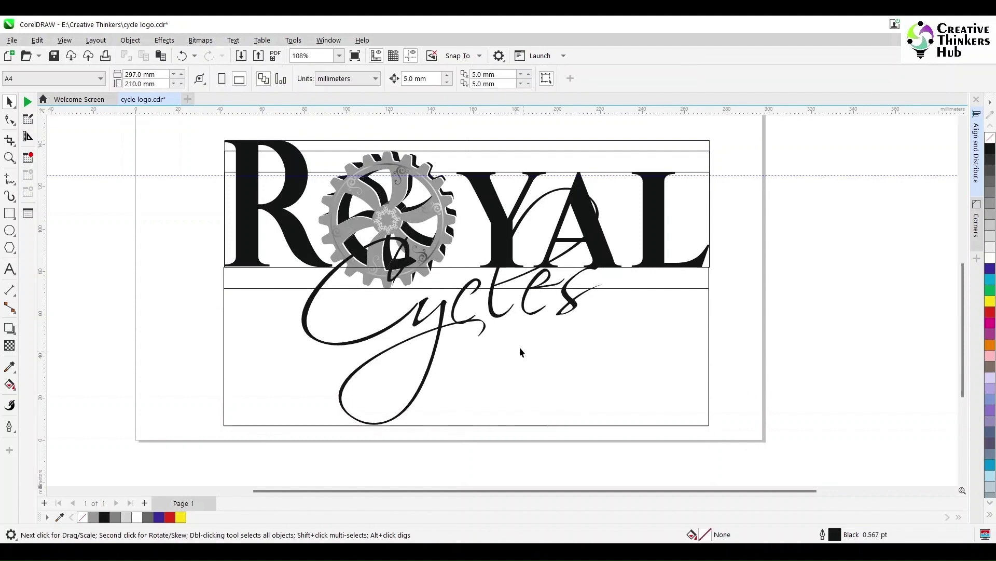
pyautogui.click(496, 316)
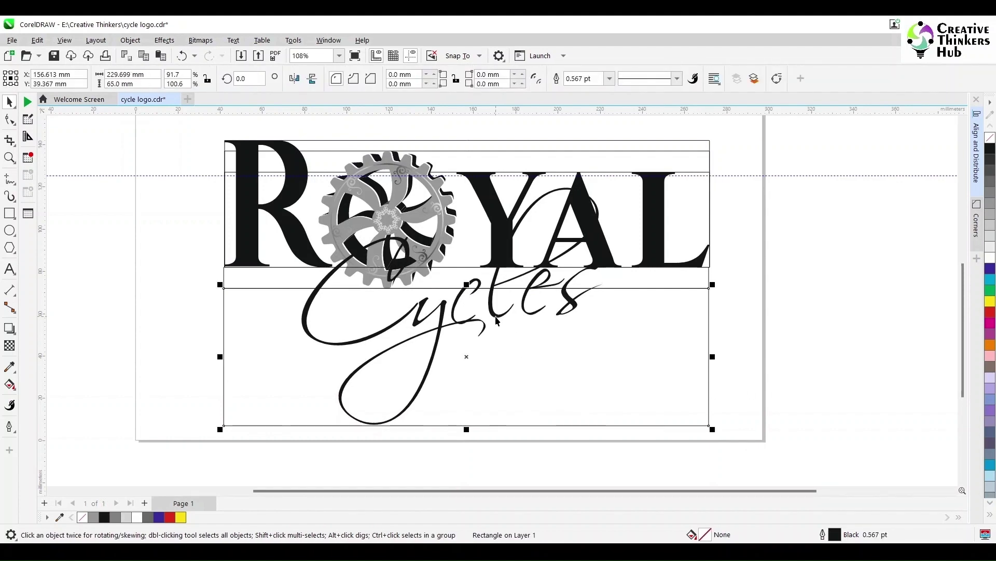
pyautogui.click(770, 316)
pyautogui.click(491, 311)
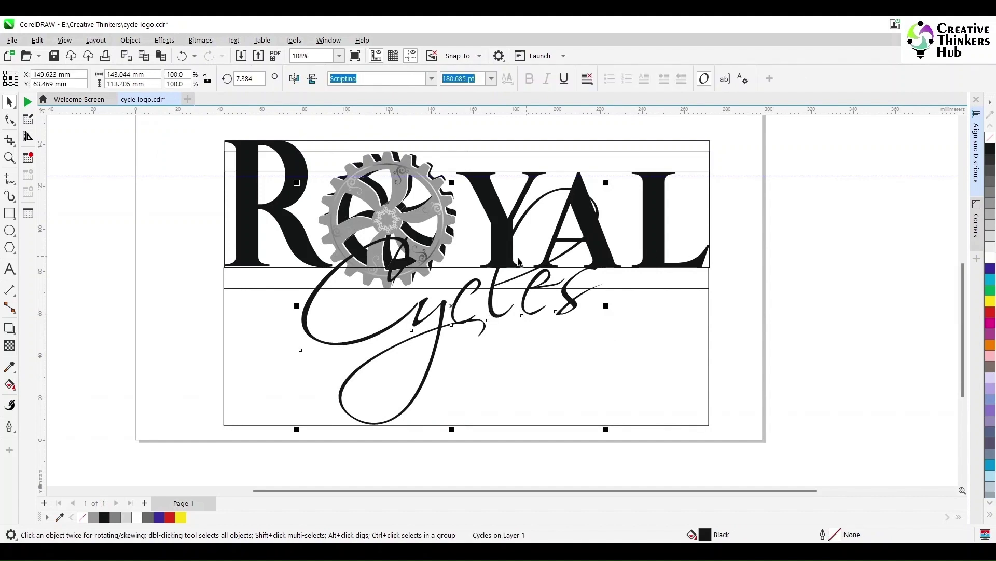
# Copy the whole logo together with its guide rectangles to the right of the page
pyautogui.scroll(-3, 418, 242)
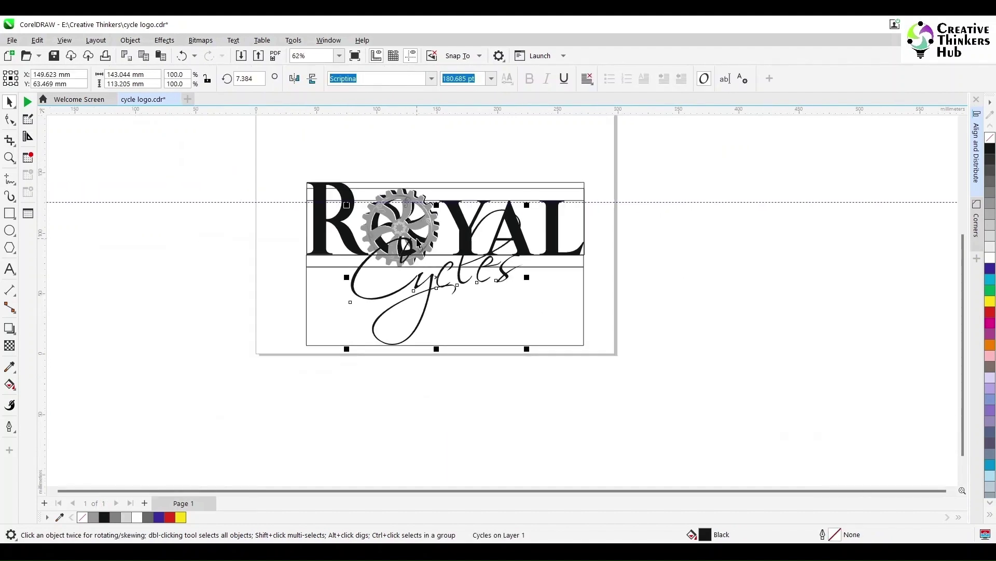
pyautogui.moveTo(281, 159); pyautogui.dragTo(612, 356)
pyautogui.moveTo(438, 257); pyautogui.dragTo(743, 255)
pyautogui.click(737, 359)
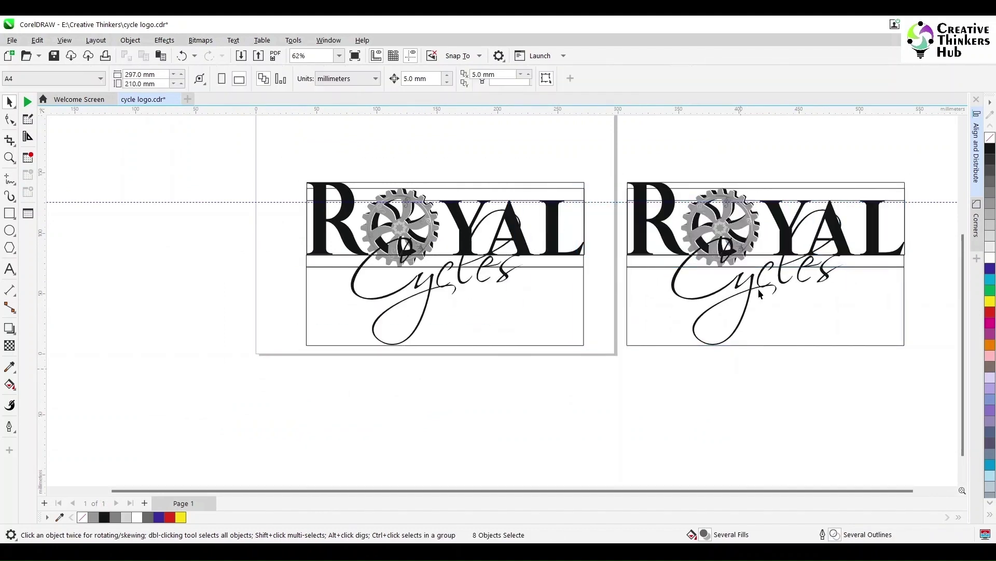
# Ungroup the combined gear and YAL lettering in the copied logo beside the page
pyautogui.scroll(3, 758, 288)
pyautogui.scroll(2, 775, 253)
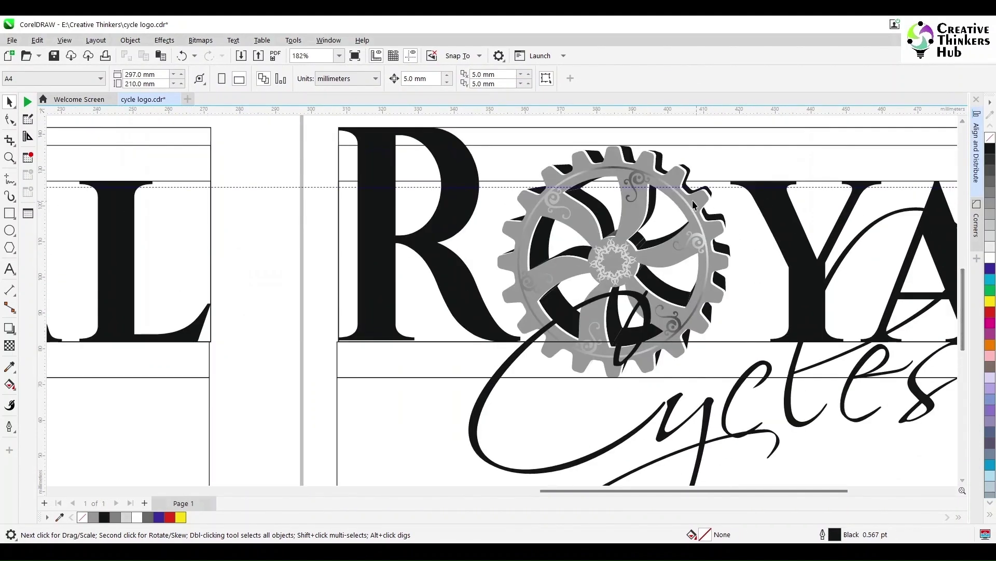
pyautogui.click(642, 184)
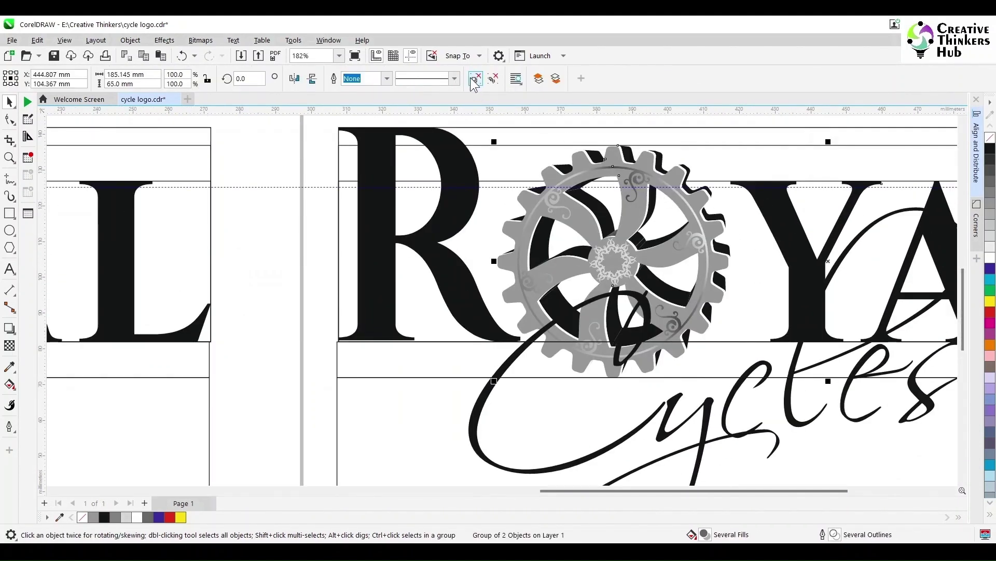
pyautogui.scroll(-4, 661, 213)
pyautogui.moveTo(820, 320); pyautogui.dragTo(814, 171)
pyautogui.press('Escape')
pyautogui.click(648, 206)
pyautogui.click(592, 285)
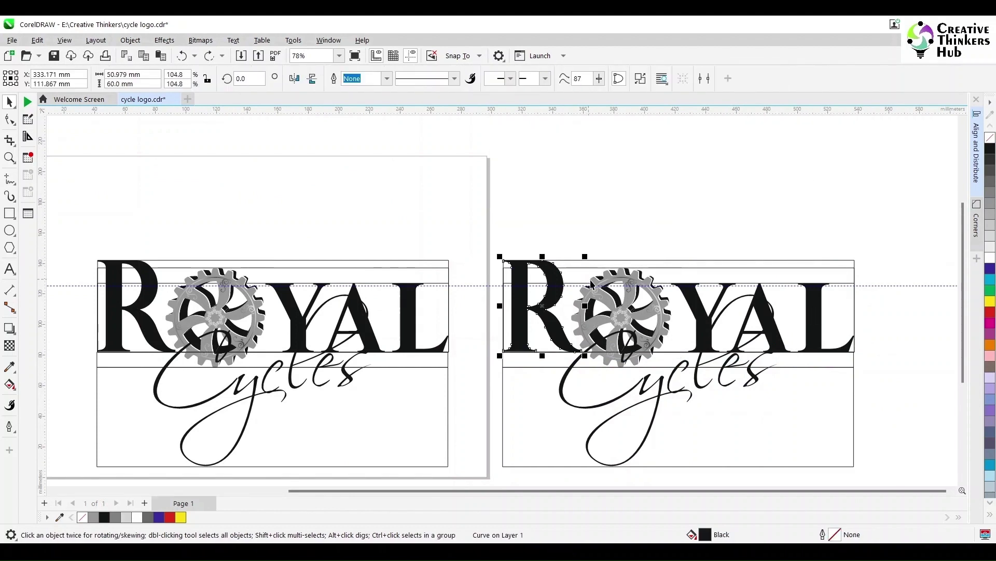
pyautogui.keyDown('shift'); pyautogui.click(575, 266); pyautogui.keyUp('shift')
pyautogui.click(575, 265)
pyautogui.click(575, 266)
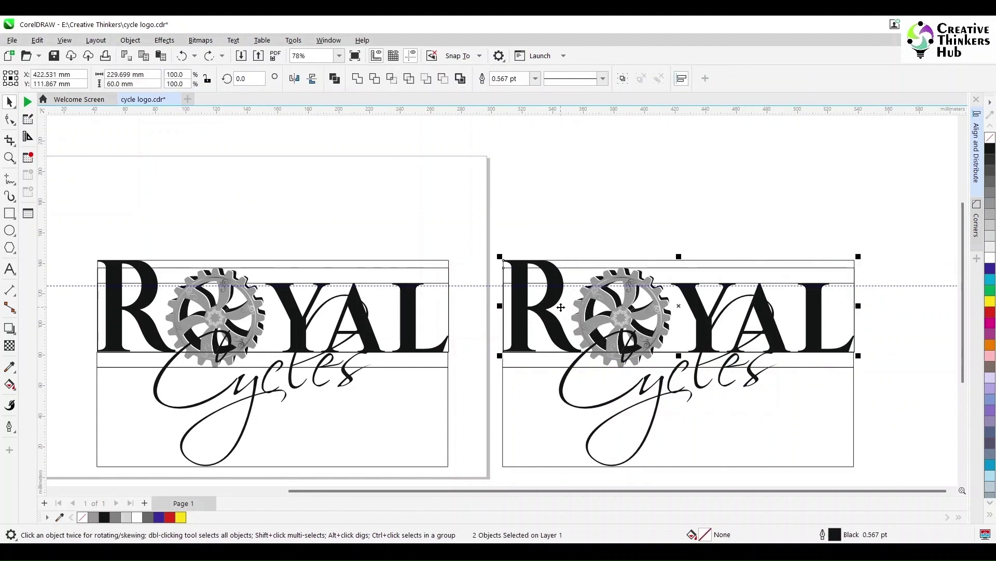
pyautogui.keyDown('shift'); pyautogui.click(839, 295); pyautogui.keyUp('shift')
pyautogui.press('Escape')
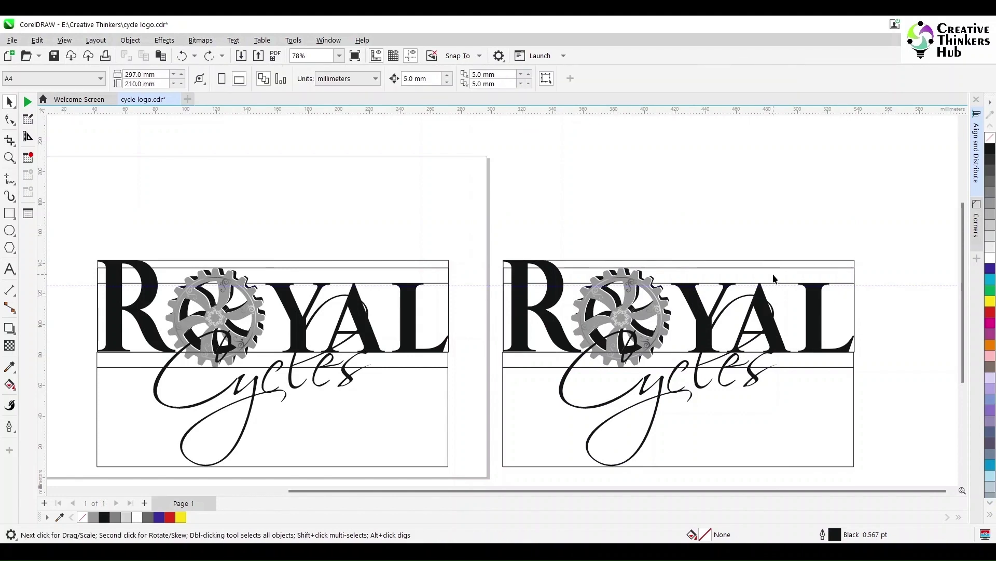
pyautogui.click(851, 269)
pyautogui.press('Escape')
pyautogui.click(851, 269)
pyautogui.press('Escape')
# Group the five guide rectangles of the copied logo beside the page
pyautogui.click(851, 271)
pyautogui.press('Delete')
pyautogui.hotkey('ctrl', 'z')
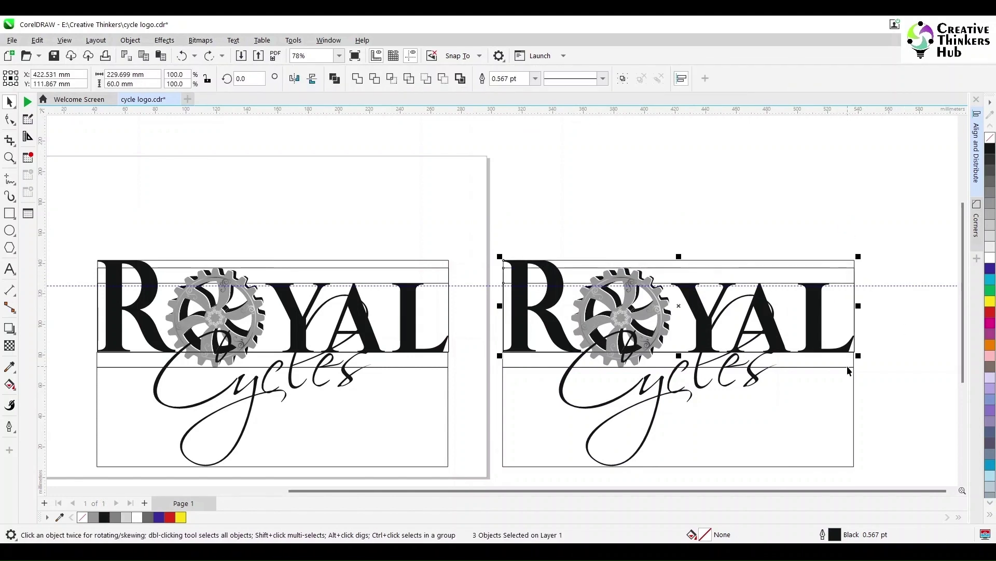
pyautogui.keyDown('shift'); pyautogui.click(853, 372); pyautogui.keyUp('shift')
pyautogui.hotkey('ctrl', 'g')
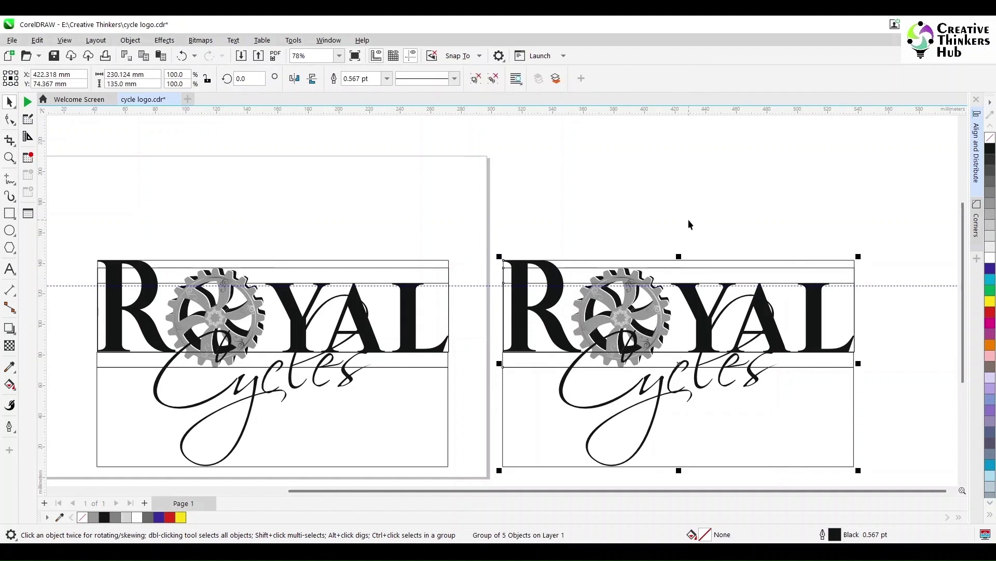
pyautogui.click(686, 218)
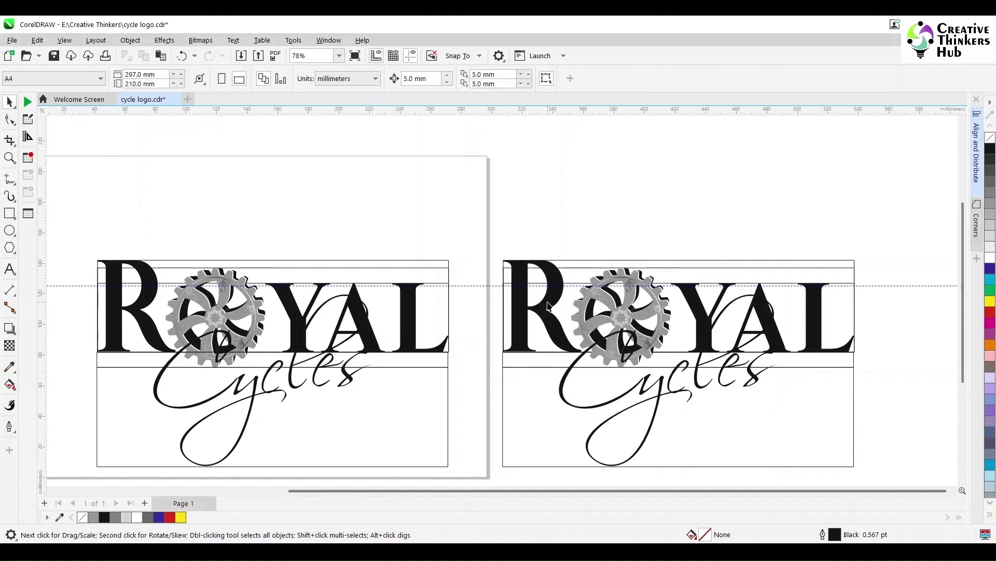
# Delete the original logo and its guide rectangles from the page
pyautogui.click(549, 303)
pyautogui.moveTo(474, 185); pyautogui.dragTo(92, 435)
pyautogui.press('Delete')
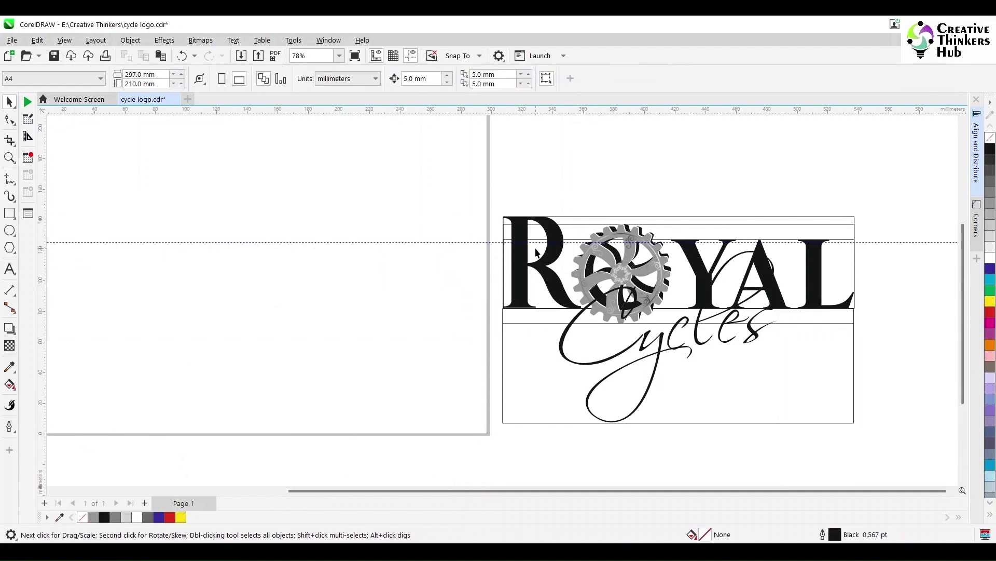
# Copy the ungrouped logo and its guide group onto the upper part of the page
pyautogui.scroll(-1, 536, 252)
pyautogui.moveTo(571, 251); pyautogui.dragTo(911, 469)
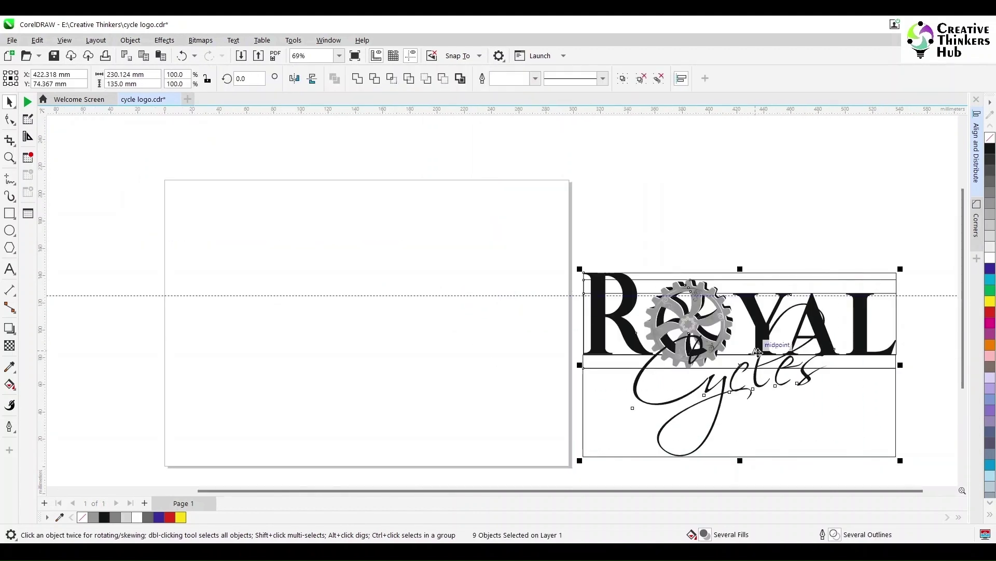
pyautogui.moveTo(758, 352); pyautogui.dragTo(345, 270)
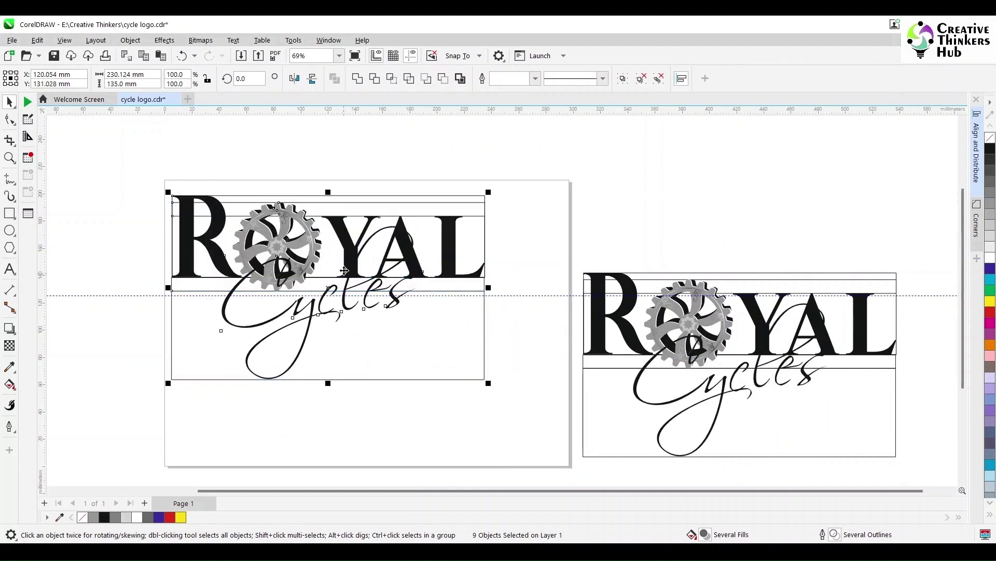
pyautogui.click(676, 236)
# Fill the gear's ring scrollwork and hub ornament white in the logo beside the page, and save the file
pyautogui.scroll(8, 695, 297)
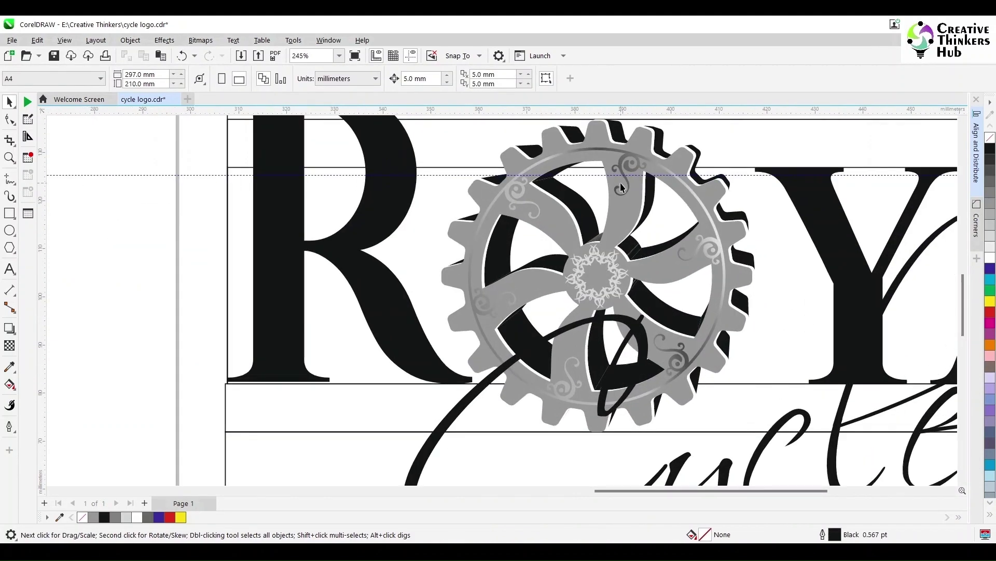
pyautogui.click(623, 172)
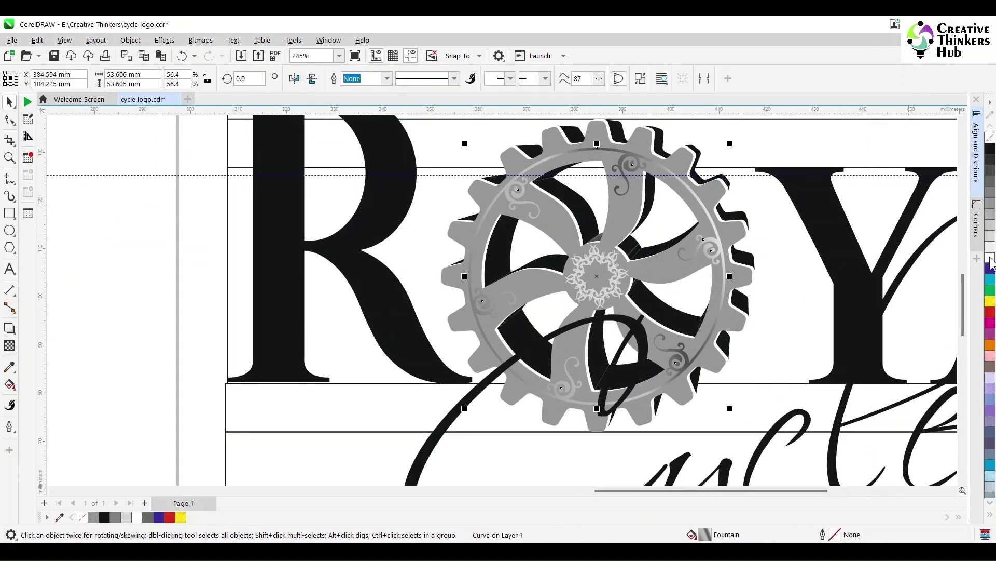
pyautogui.click(626, 264)
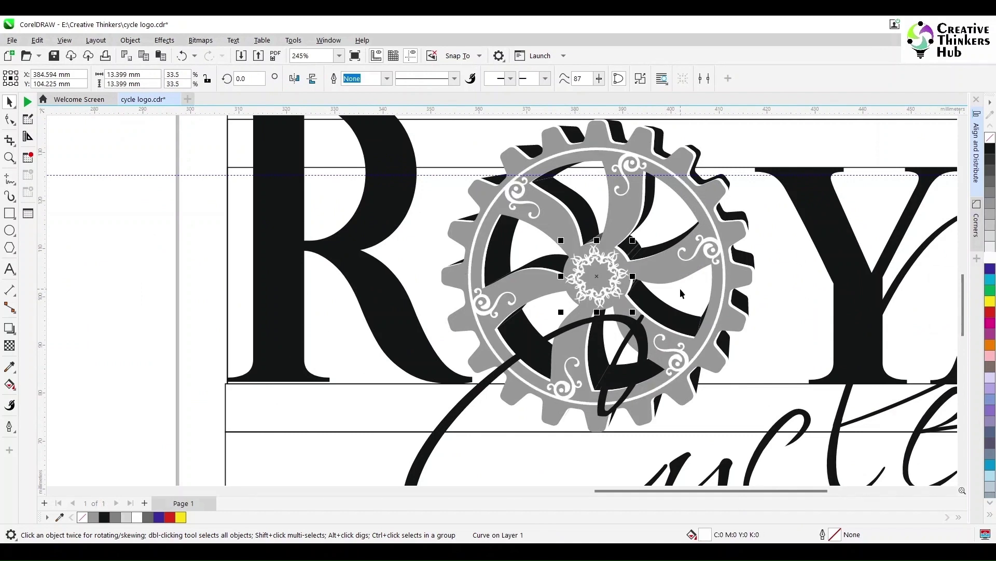
pyautogui.scroll(-5, 744, 187)
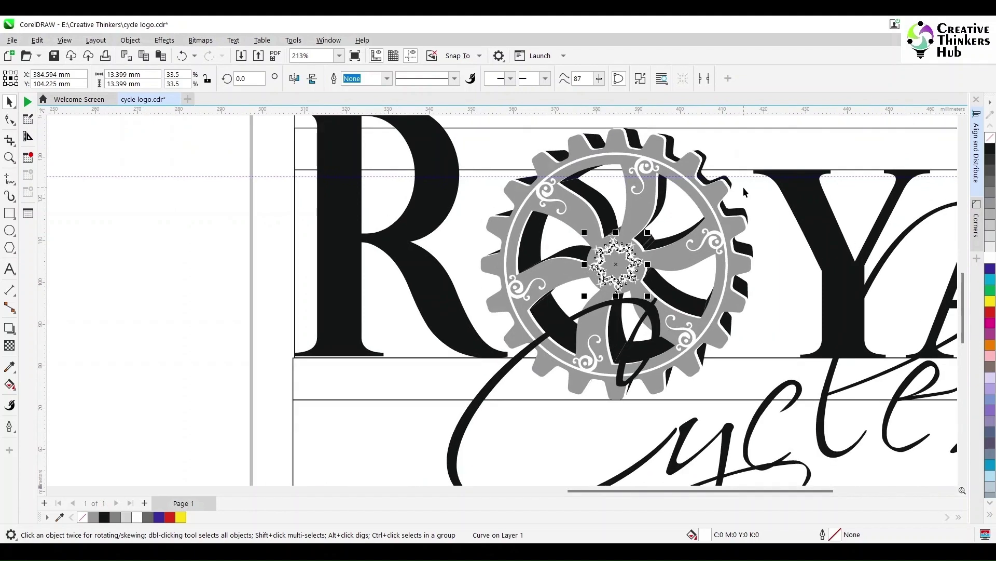
pyautogui.moveTo(705, 490); pyautogui.dragTo(775, 491)
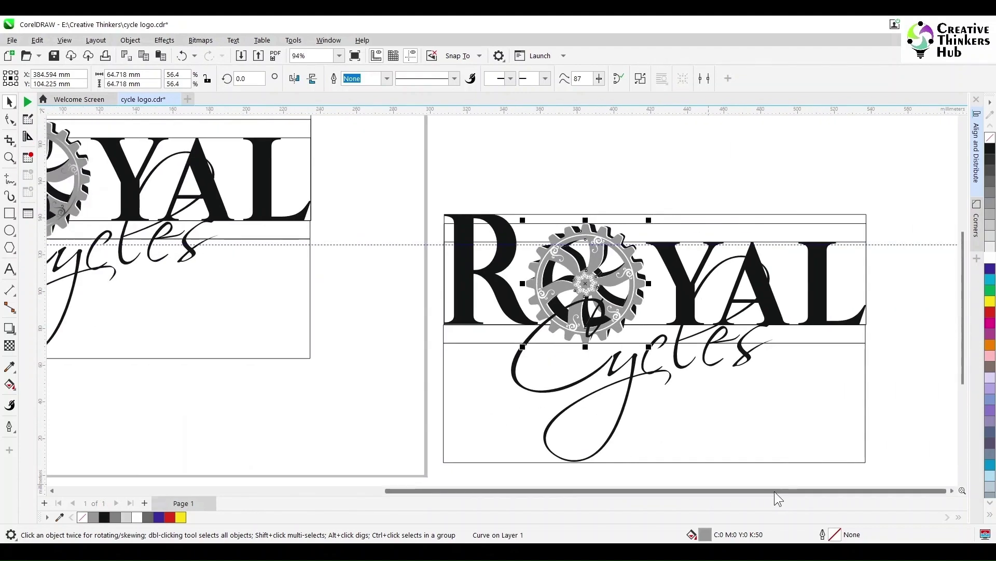
pyautogui.click(398, 407)
pyautogui.hotkey('ctrl', 's')
# Give the Cycles text on the page a blue fill and outline, C:100 M:100 Y:0 K:0
pyautogui.scroll(-3, 430, 234)
pyautogui.scroll(3, 222, 238)
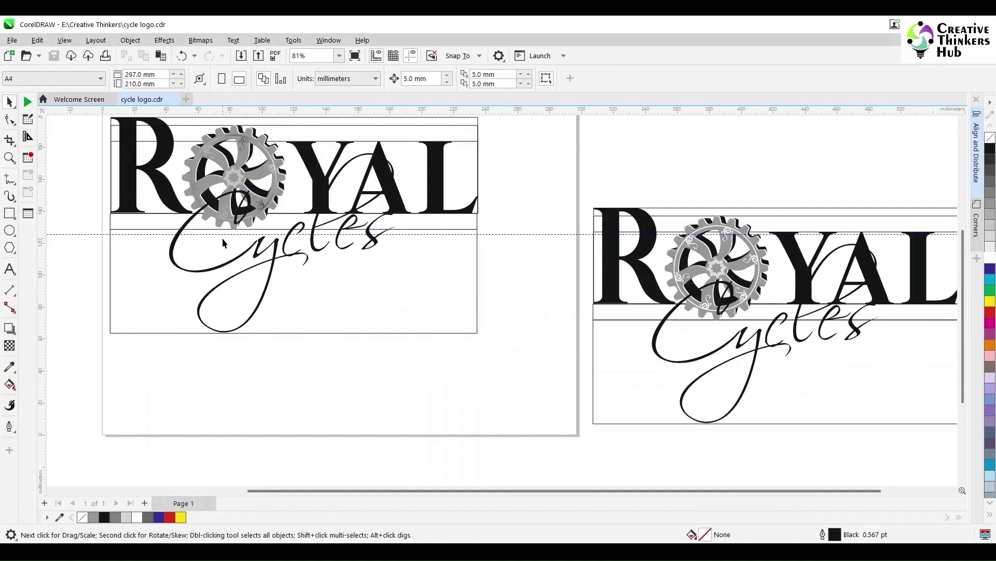
pyautogui.click(207, 272)
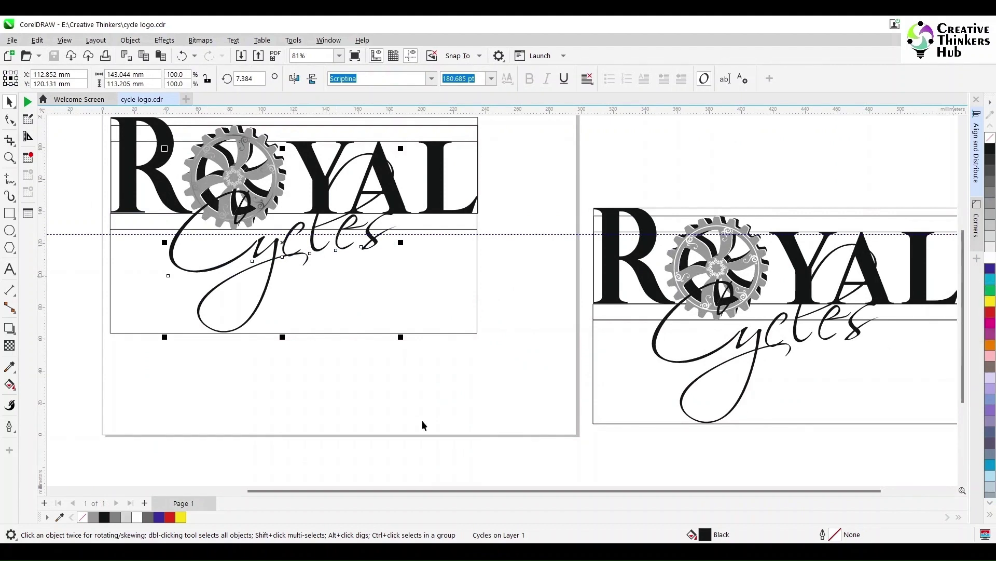
pyautogui.click(403, 417)
pyautogui.click(264, 298)
pyautogui.click(991, 270)
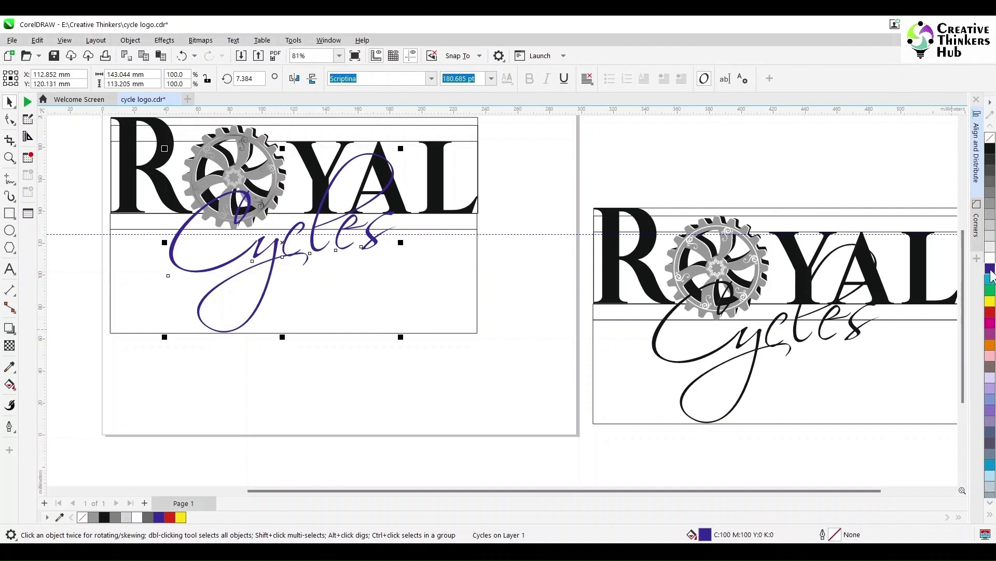
pyautogui.rightClick(991, 270)
# Set the Cycles text's outline to 4 pt width with round corners
pyautogui.doubleClick(835, 535)
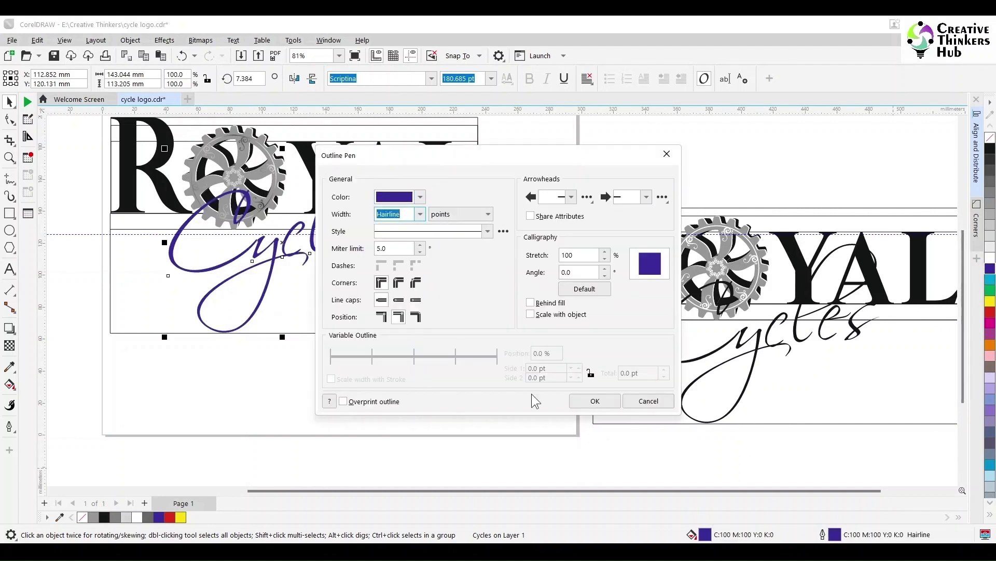
pyautogui.click(420, 214)
pyautogui.click(402, 288)
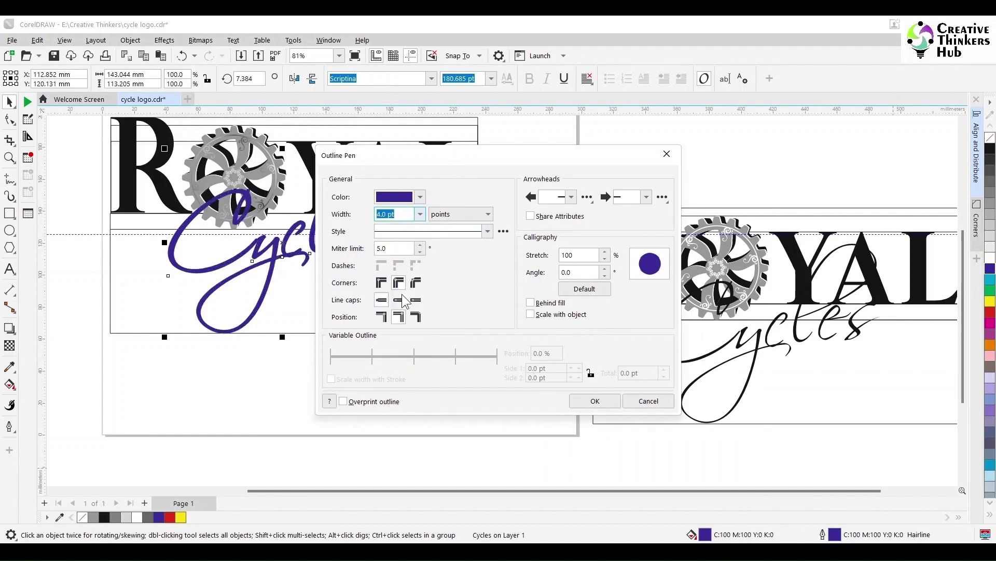
pyautogui.click(591, 400)
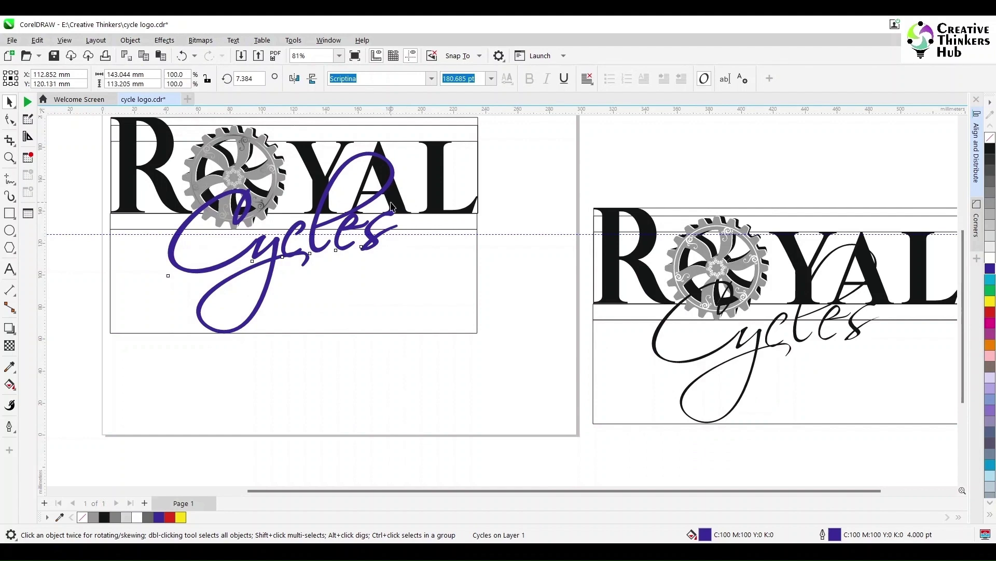
# Move the blue Cycles text down clear of the ROYAL lettering and convert its outline to an object
pyautogui.scroll(2, 268, 204)
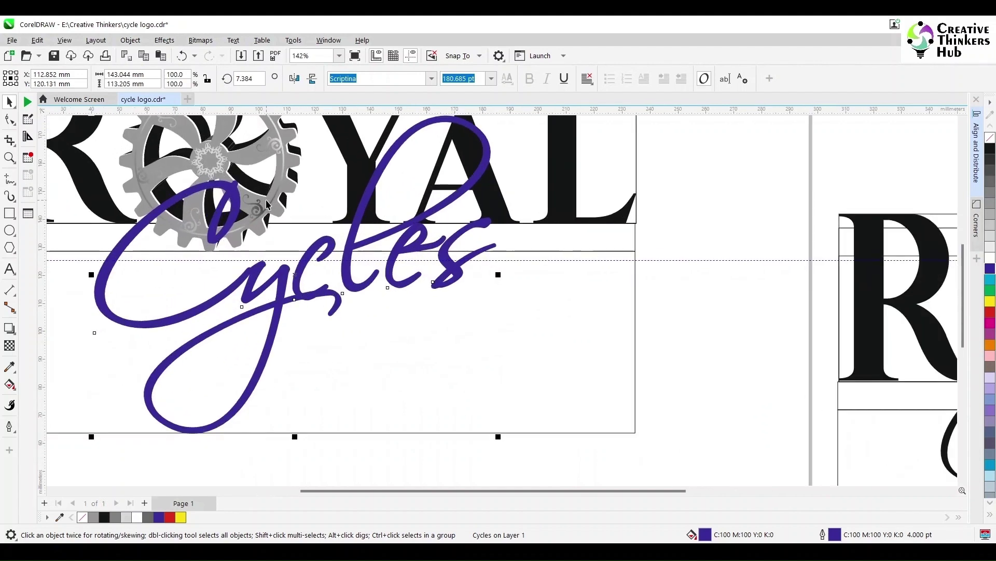
pyautogui.scroll(-2, 231, 285)
pyautogui.scroll(-2, 257, 294)
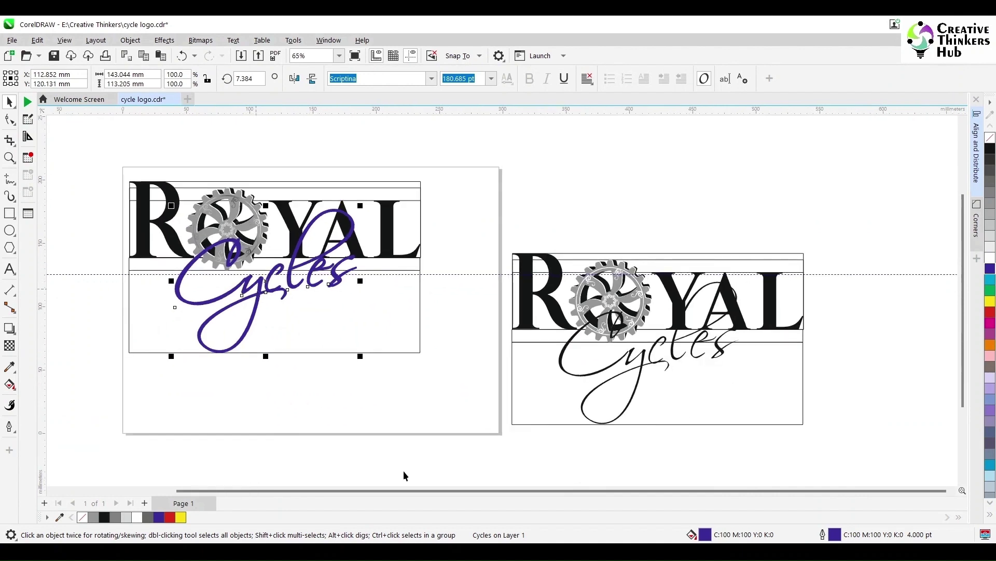
pyautogui.moveTo(548, 494); pyautogui.dragTo(401, 433)
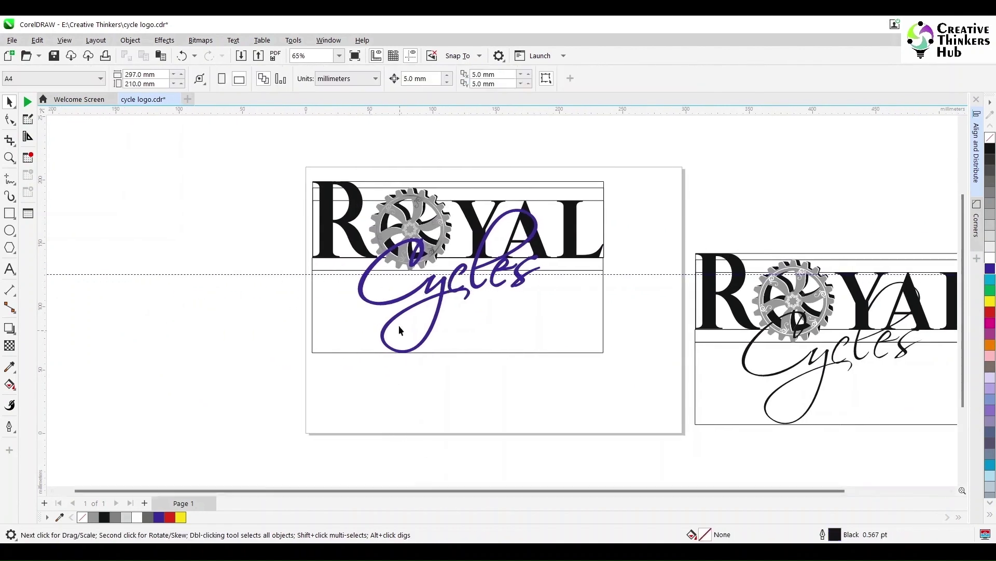
pyautogui.scroll(2, 395, 293)
pyautogui.moveTo(459, 294); pyautogui.dragTo(489, 374)
pyautogui.click(127, 40)
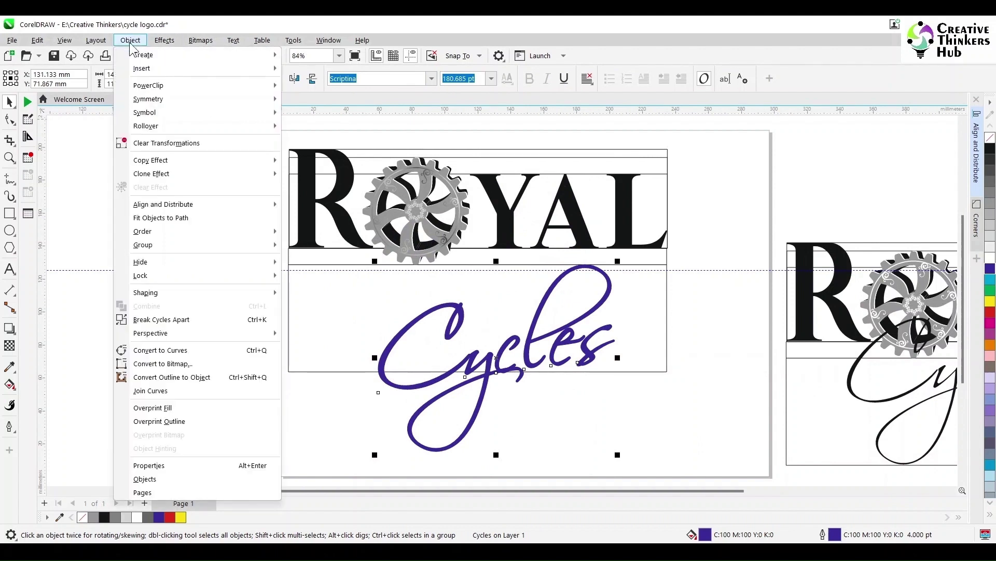
pyautogui.click(198, 379)
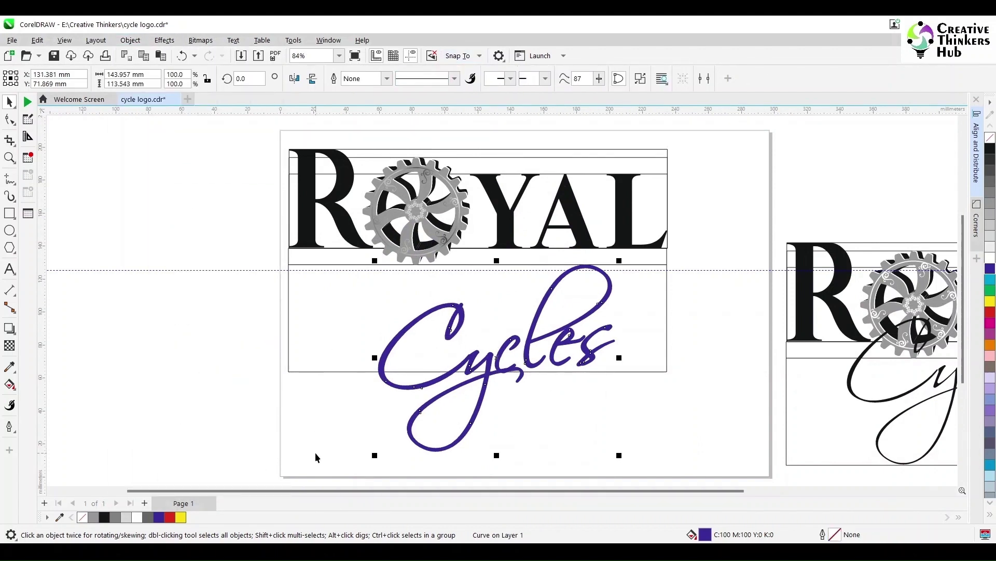
# Weld the outline object with the Cycles text and move the shape back over ROYAL, aligned to the guides' bottom edge
pyautogui.moveTo(327, 472); pyautogui.dragTo(719, 264)
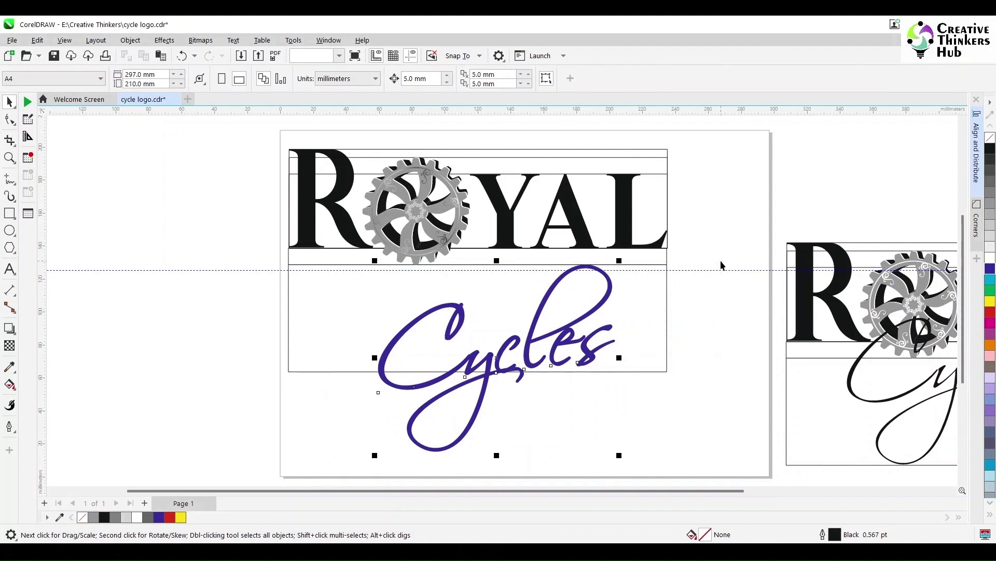
pyautogui.click(358, 78)
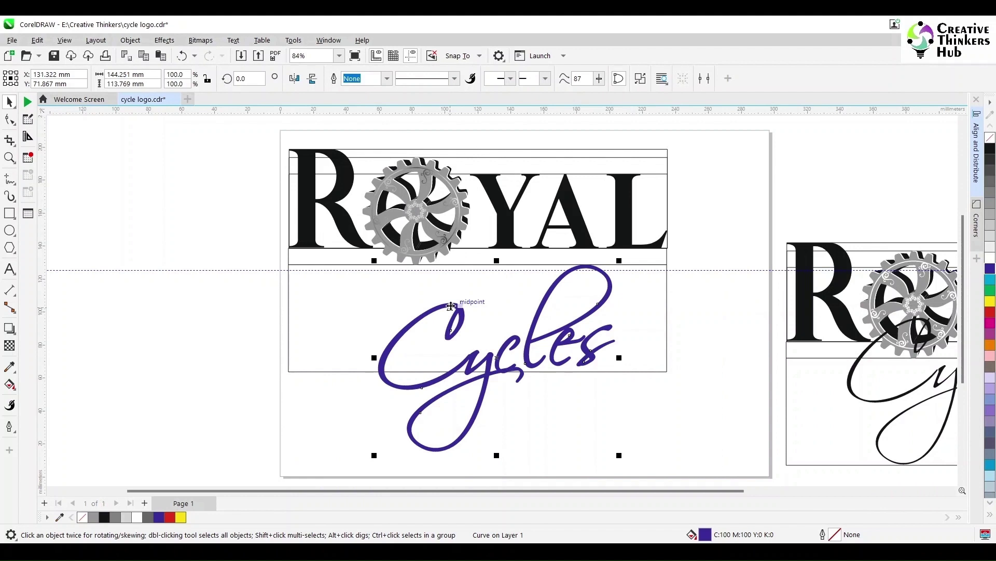
pyautogui.moveTo(447, 327); pyautogui.dragTo(421, 251)
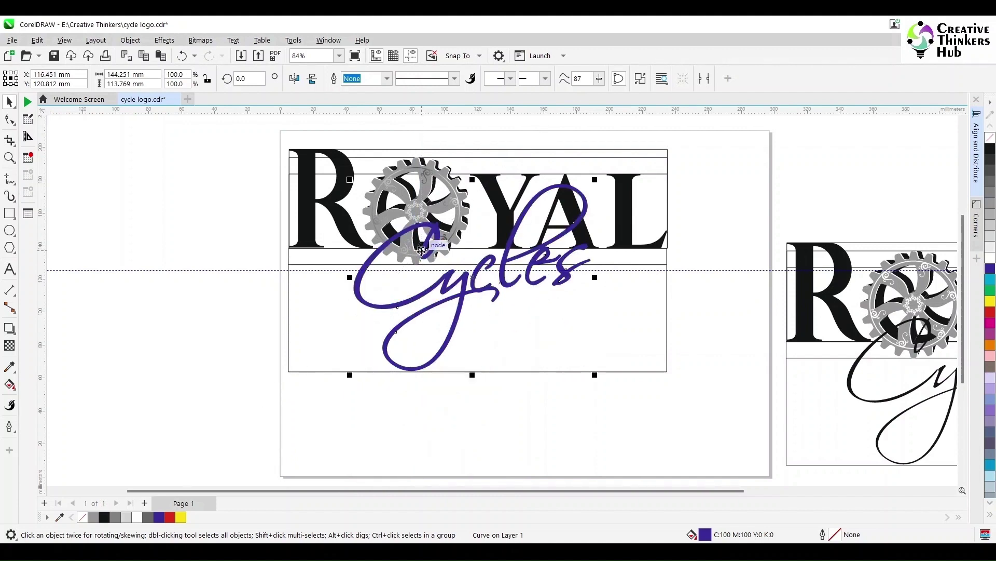
pyautogui.keyDown('shift'); pyautogui.click(512, 351); pyautogui.keyUp('shift')
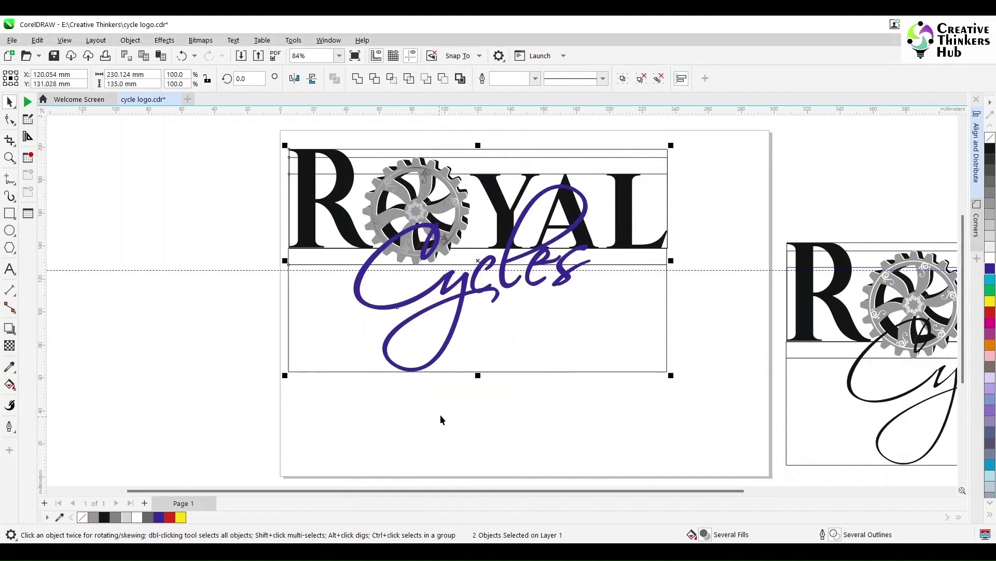
pyautogui.click(424, 416)
# Scale the Cycles shape to 97.5% and shift it about 1.8 mm right, aligned to the guides' bottom edge
pyautogui.scroll(3, 365, 307)
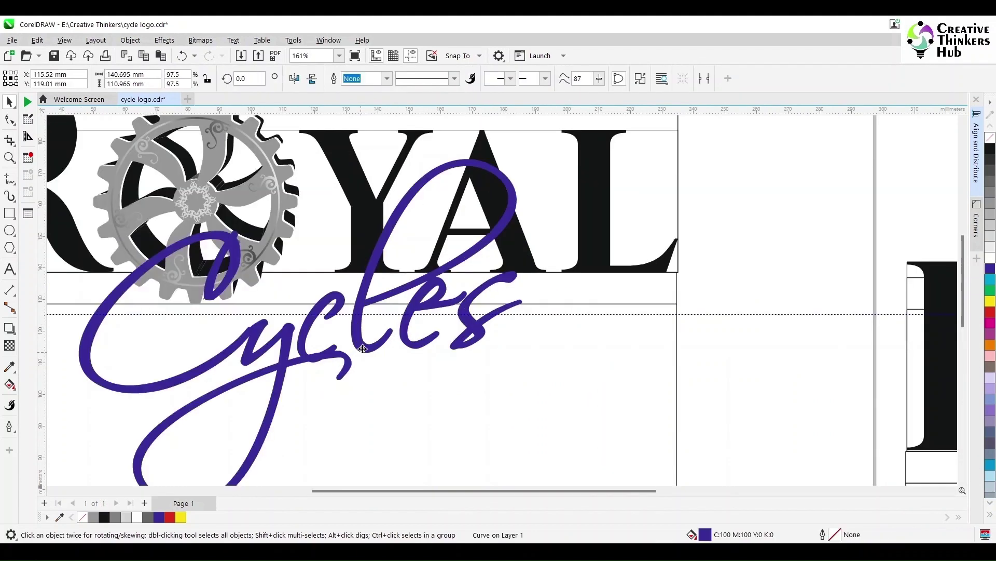
pyautogui.click(365, 347)
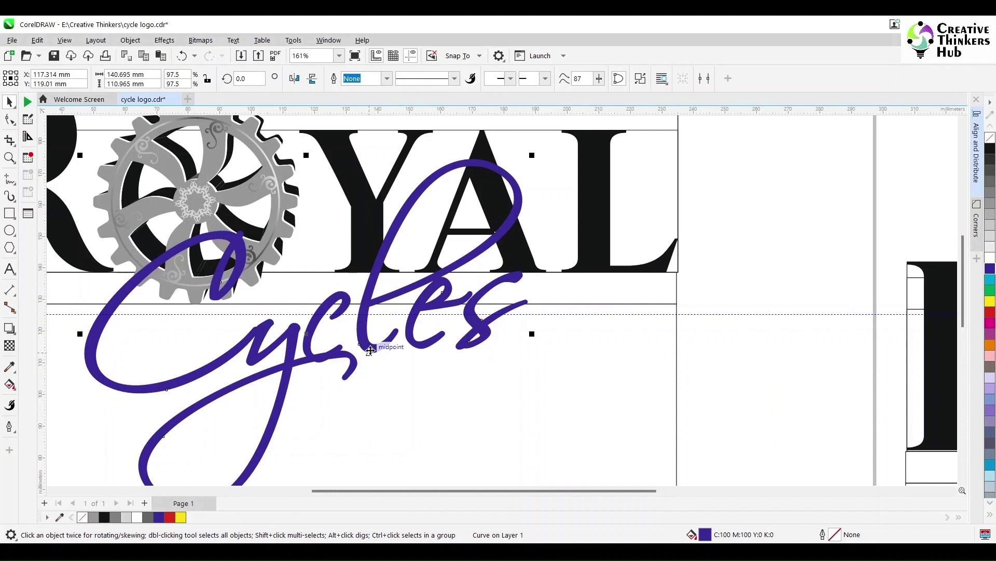
pyautogui.keyDown('shift'); pyautogui.click(358, 389); pyautogui.keyUp('shift')
pyautogui.scroll(-1, 348, 427)
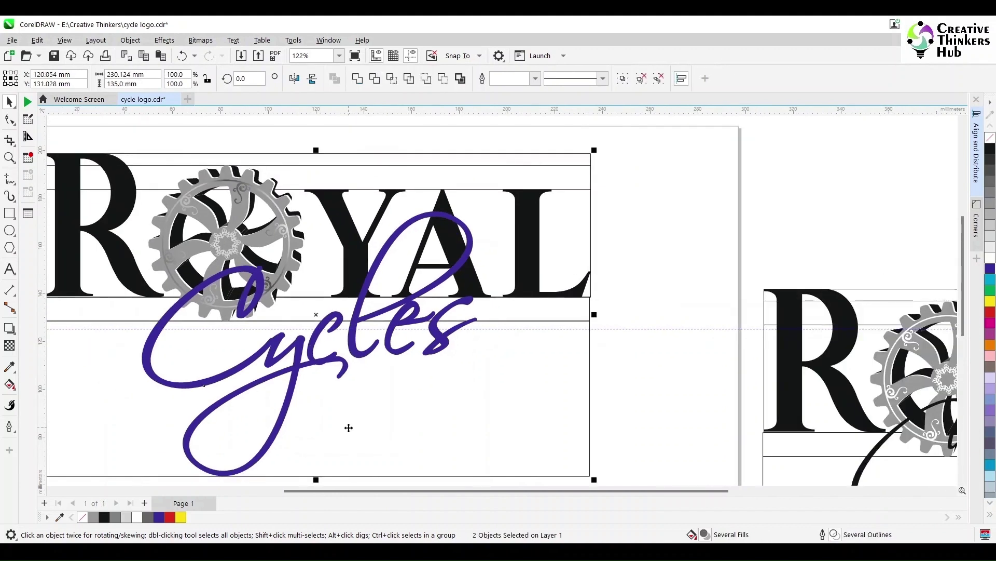
pyautogui.scroll(-1, 350, 427)
pyautogui.click(550, 338)
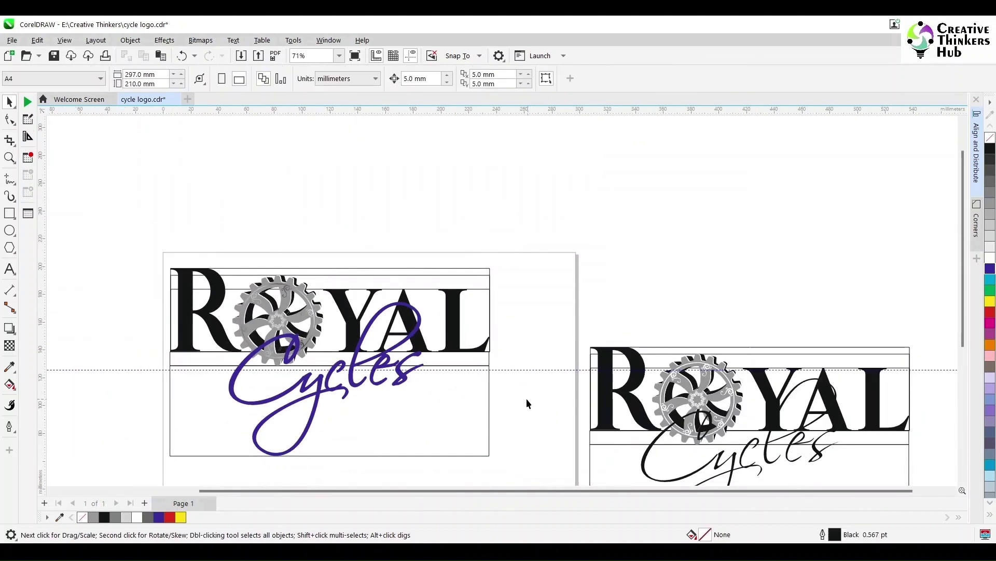
# Draw a guide rectangle 45 mm wide and 65 mm high, snapped into the left end of the lower guide box
pyautogui.click(10, 212)
pyautogui.moveTo(170, 366); pyautogui.dragTo(219, 456)
pyautogui.moveTo(221, 411); pyautogui.dragTo(231, 393)
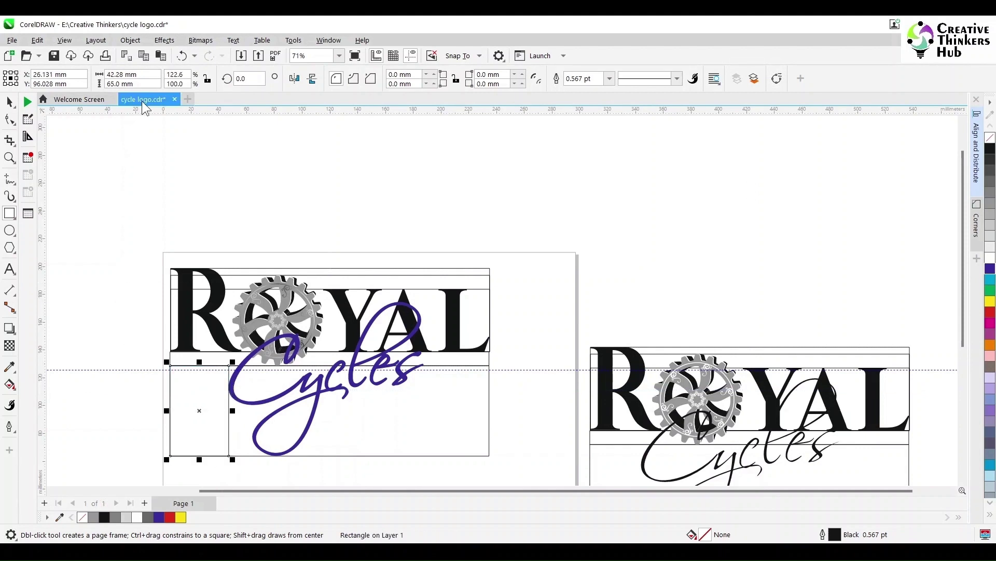
pyautogui.doubleClick(125, 74)
pyautogui.write('40')
pyautogui.press('Return')
pyautogui.write('45')
pyautogui.press('Return')
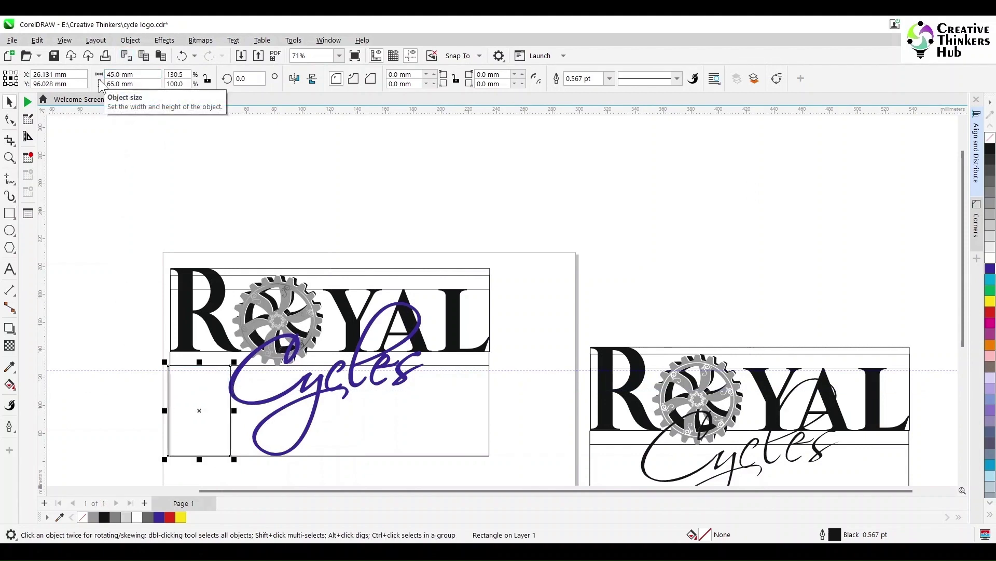
pyautogui.moveTo(223, 422); pyautogui.dragTo(240, 442)
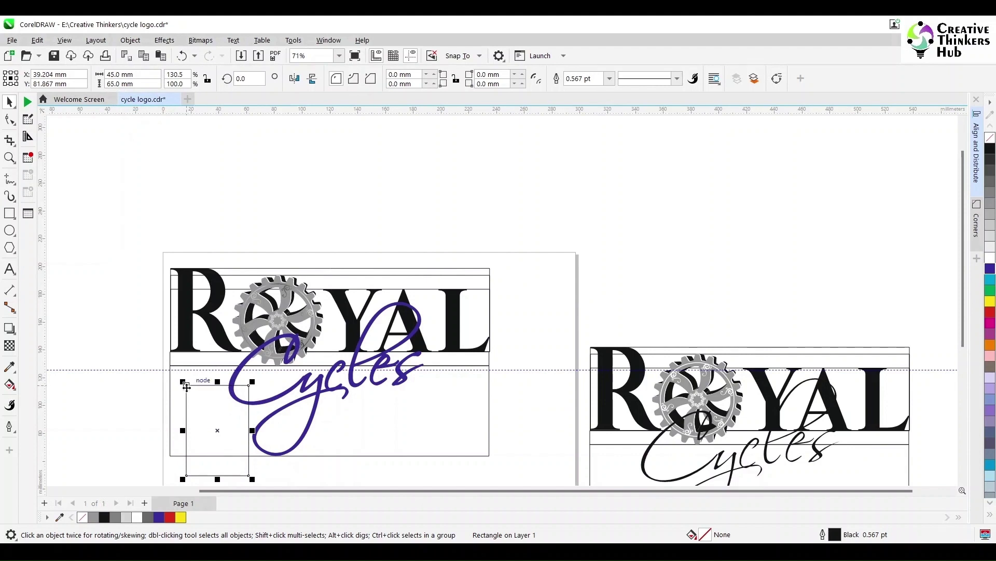
pyautogui.moveTo(186, 385); pyautogui.dragTo(170, 365)
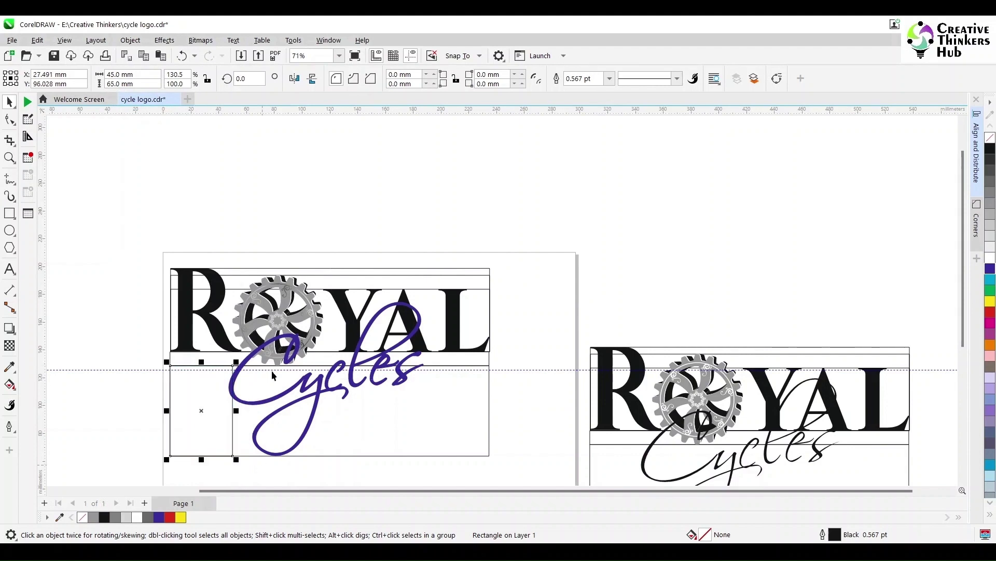
# Scale the blue Cycles script to 95.7% so its C starts at the new rectangle's inner edge
pyautogui.scroll(3, 281, 374)
pyautogui.scroll(-1, 283, 373)
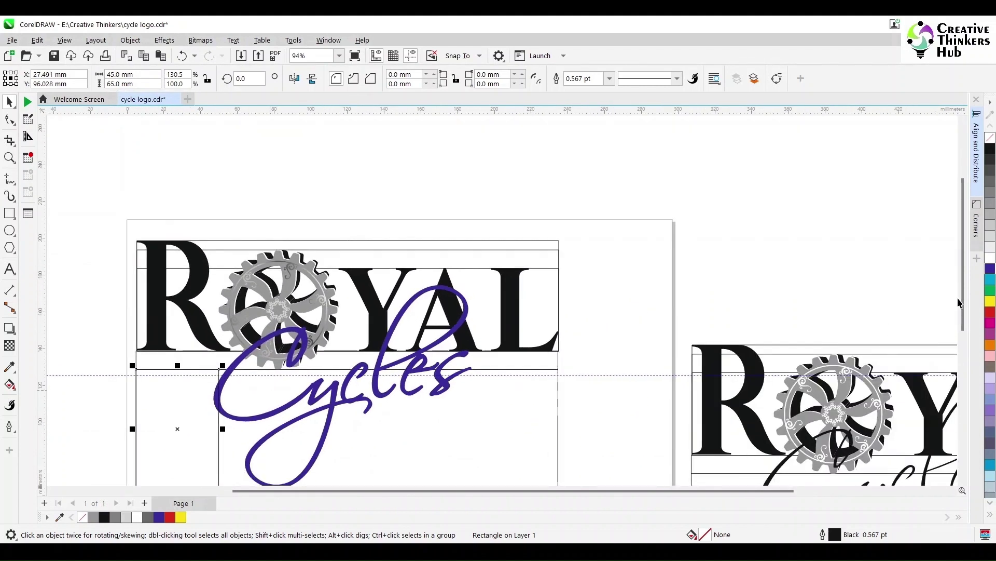
pyautogui.scroll(-2, 959, 303)
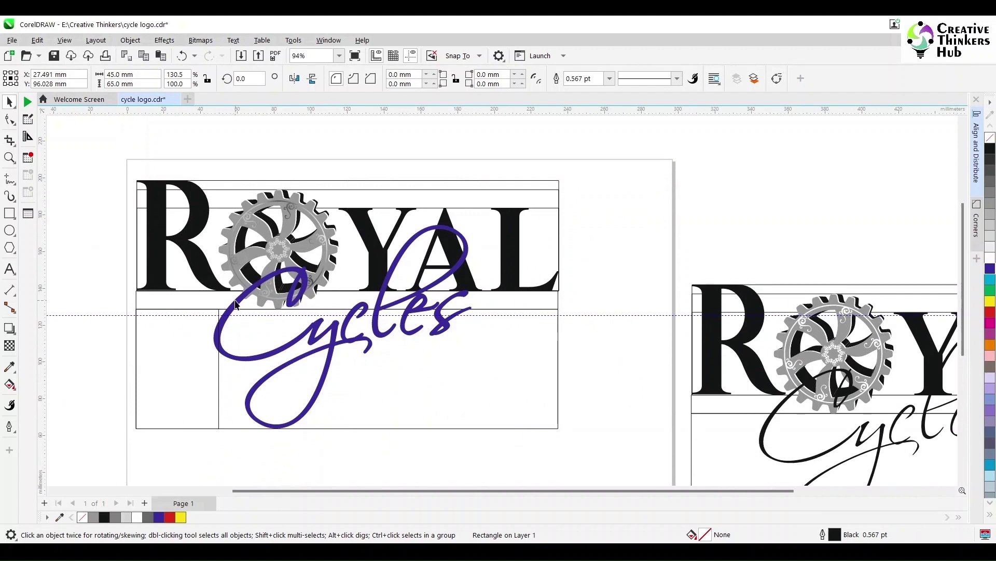
pyautogui.click(235, 304)
pyautogui.click(314, 432)
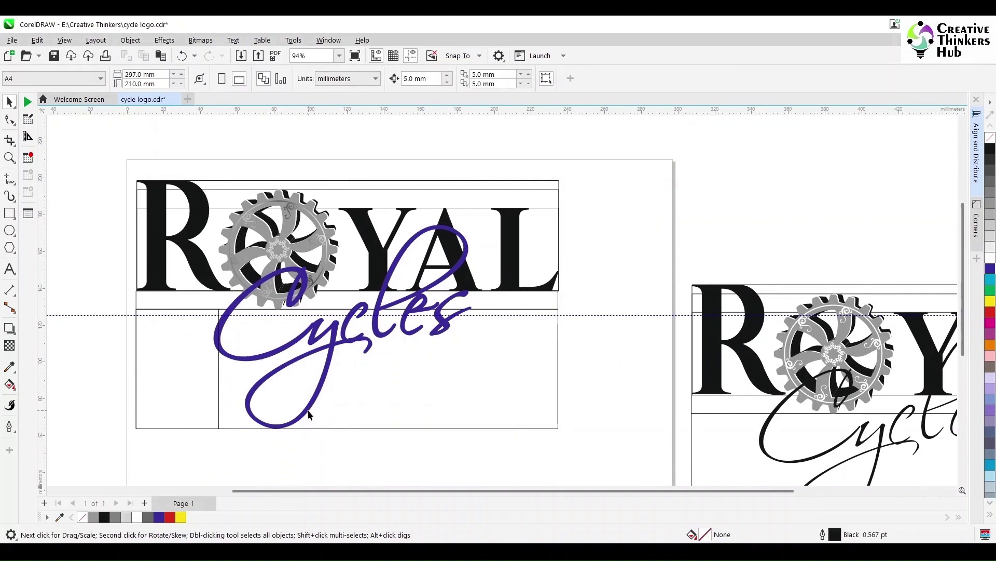
pyautogui.click(309, 412)
pyautogui.moveTo(209, 223); pyautogui.dragTo(215, 224)
pyautogui.click(227, 476)
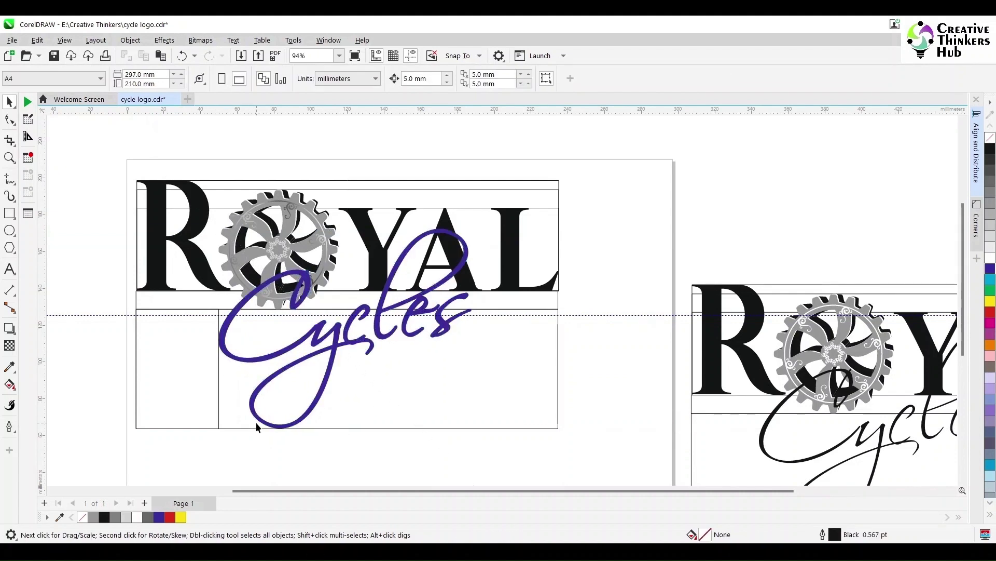
# Duplicate the blue Cycles script together with the 45 mm guide rectangle into the empty area above the second logo
pyautogui.scroll(-3, 256, 422)
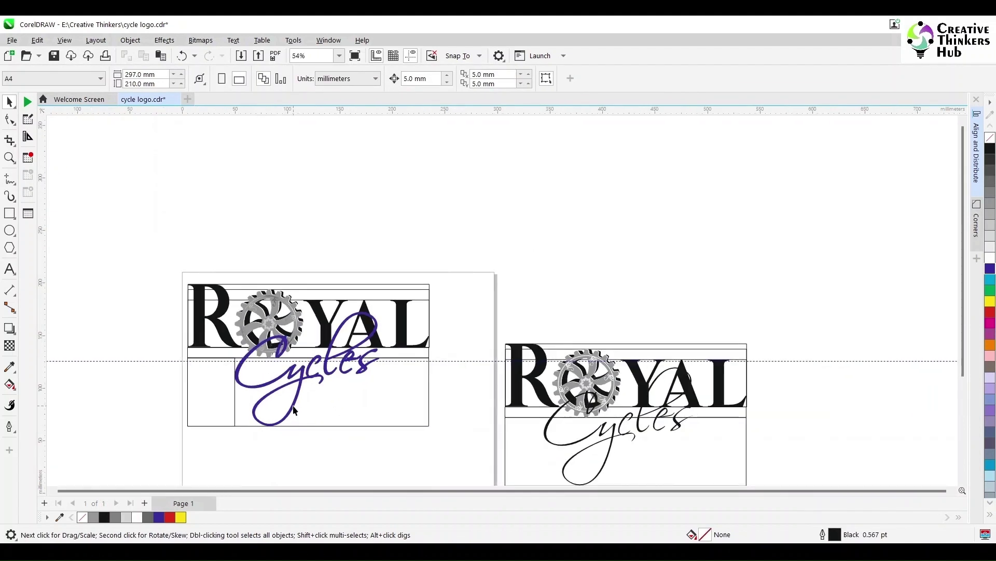
pyautogui.click(293, 407)
pyautogui.keyDown('shift'); pyautogui.click(213, 425); pyautogui.keyUp('shift')
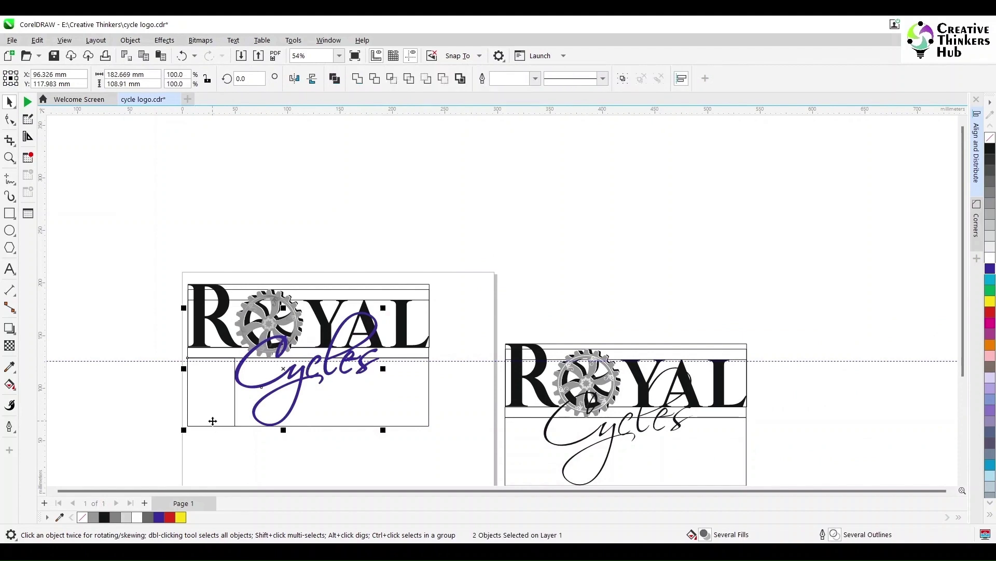
pyautogui.moveTo(213, 421); pyautogui.dragTo(663, 295)
# Delete the thin black Cycles text from the second logo and snap the duplicated script and rectangle to that logo's guides
pyautogui.click(613, 431)
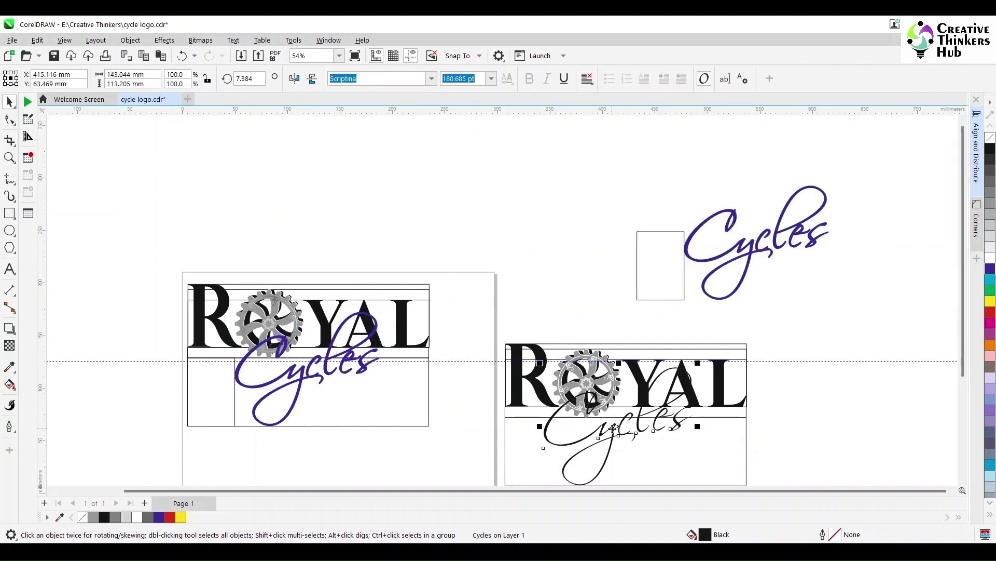
pyautogui.press('Delete')
pyautogui.click(700, 259)
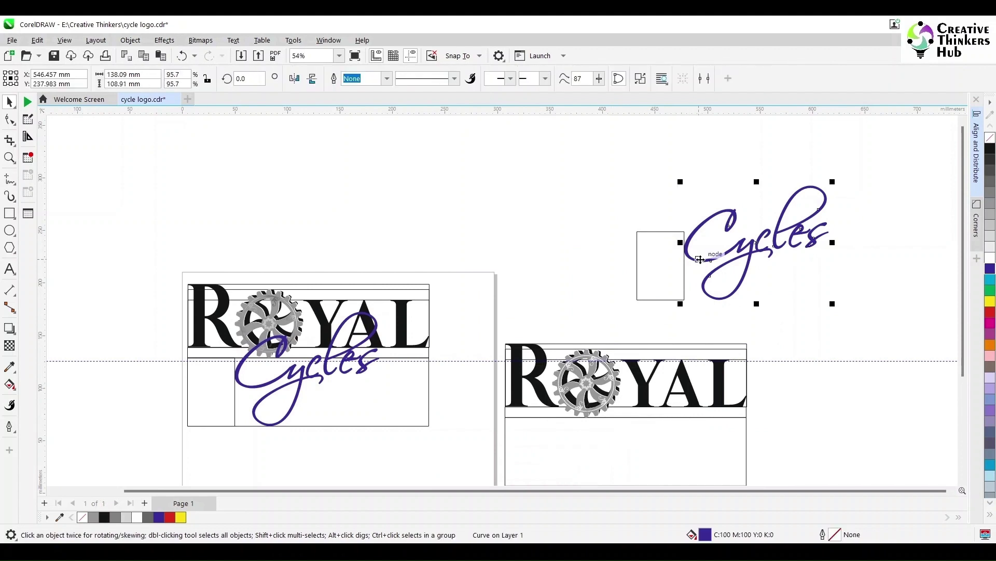
pyautogui.keyDown('shift'); pyautogui.click(668, 282); pyautogui.keyUp('shift')
pyautogui.moveTo(638, 305); pyautogui.dragTo(505, 442)
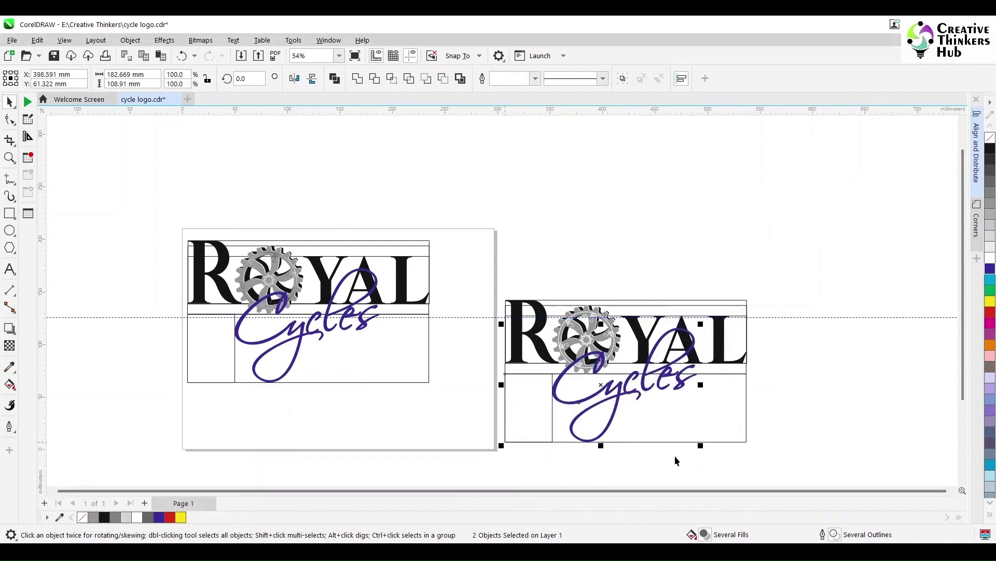
# Fill the Cycles script on the second logo with black
pyautogui.click(751, 400)
pyautogui.click(660, 384)
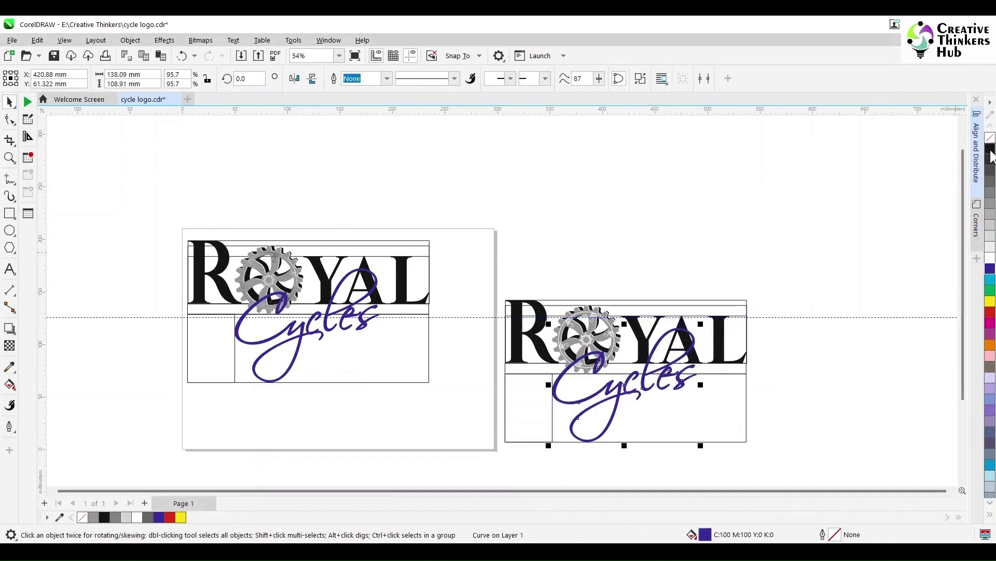
pyautogui.click(991, 149)
pyautogui.click(537, 450)
pyautogui.click(532, 427)
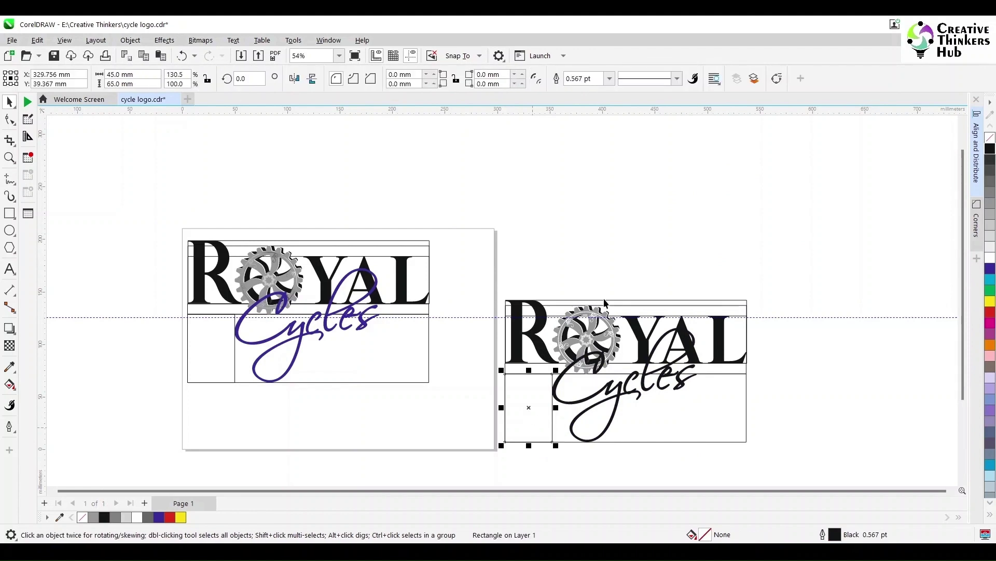
pyautogui.click(607, 220)
# Duplicate the 45 mm rectangle to the opposite end of the first logo's guides and stretch it upward to 75 mm high
pyautogui.click(217, 360)
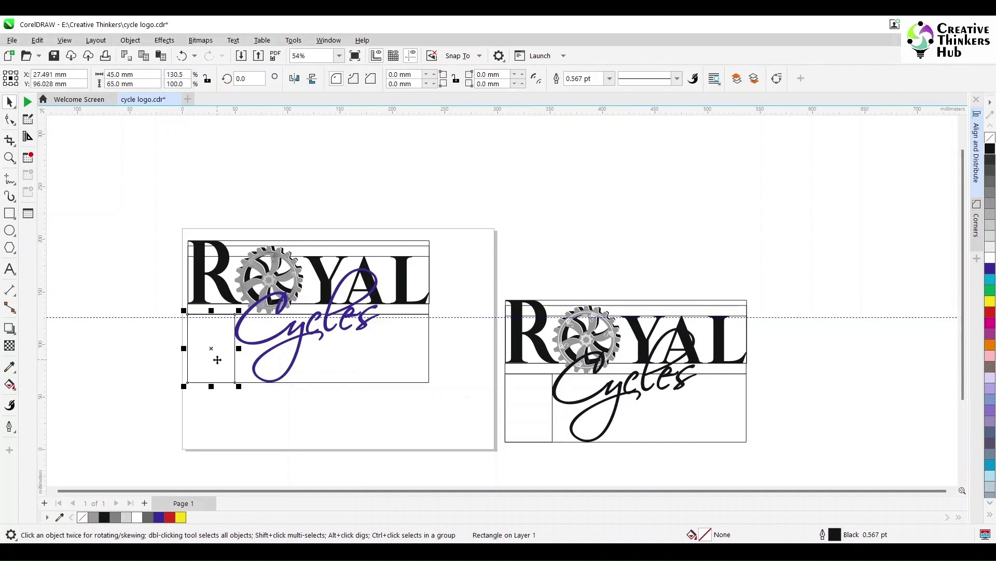
pyautogui.moveTo(217, 360); pyautogui.dragTo(430, 384)
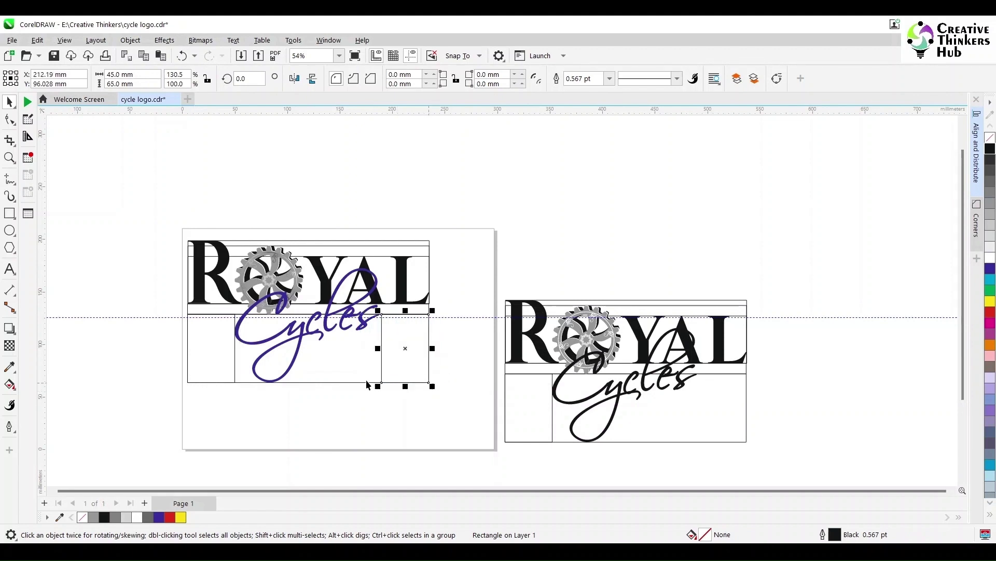
pyautogui.scroll(1, 409, 342)
pyautogui.scroll(1, 410, 342)
pyautogui.click(383, 331)
pyautogui.click(401, 270)
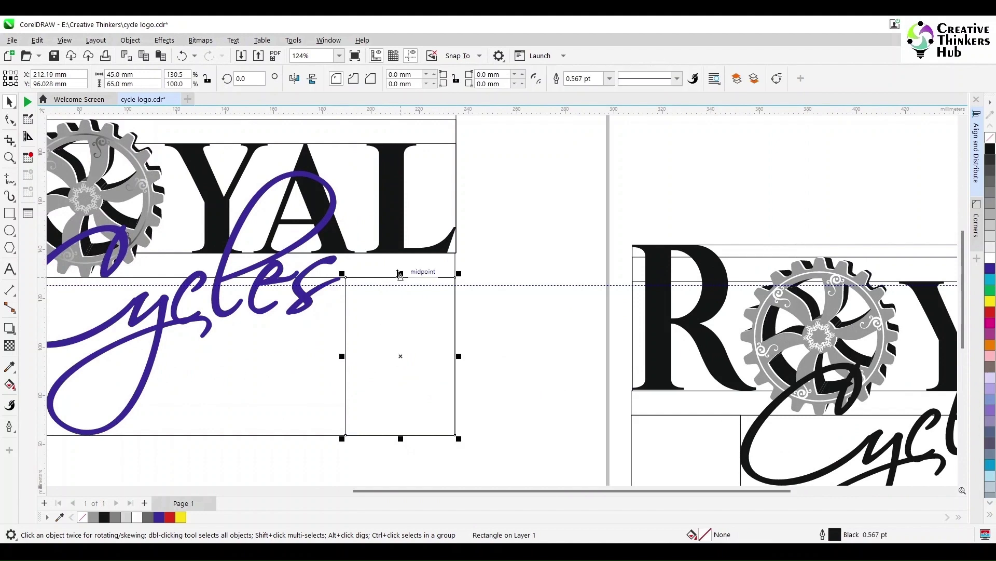
pyautogui.moveTo(400, 266); pyautogui.dragTo(401, 249)
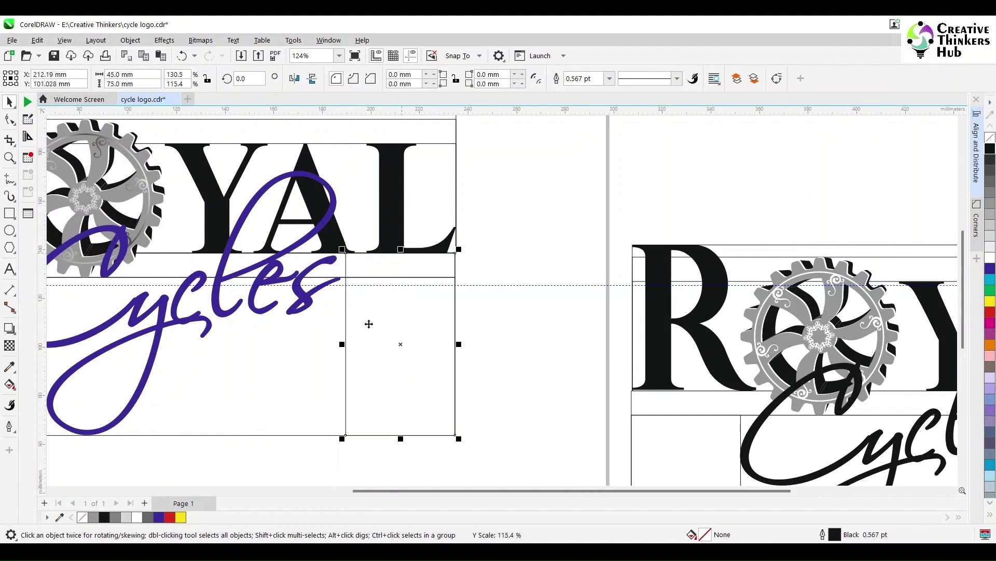
pyautogui.click(365, 286)
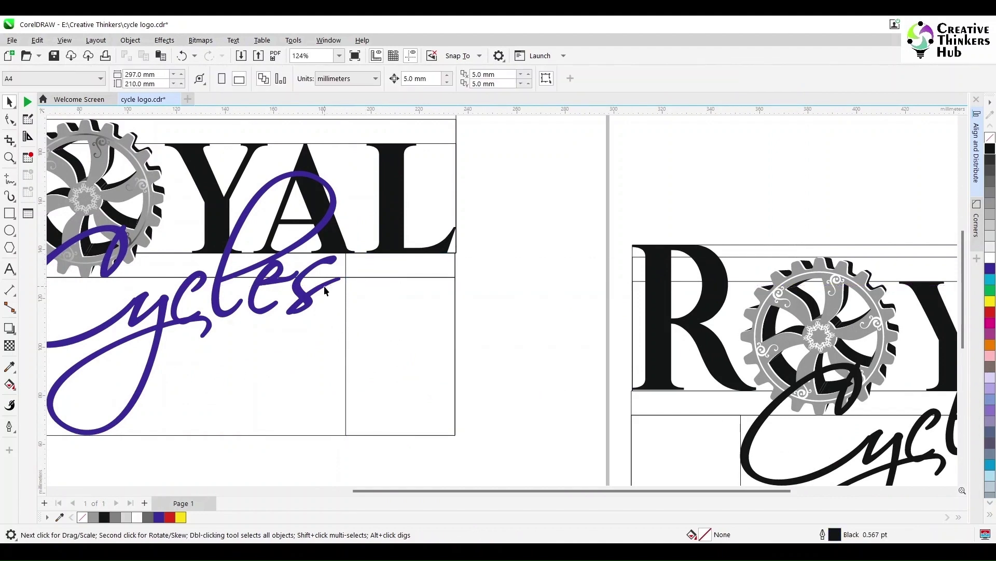
# Scale the blue Cycles script to 97.1% so its final s reaches the second rectangle's inner edge
pyautogui.click(325, 288)
pyautogui.moveTo(345, 169)
pyautogui.mouseDown()
pyautogui.moveTo(356, 156)
pyautogui.moveTo(351, 162)
pyautogui.mouseUp()
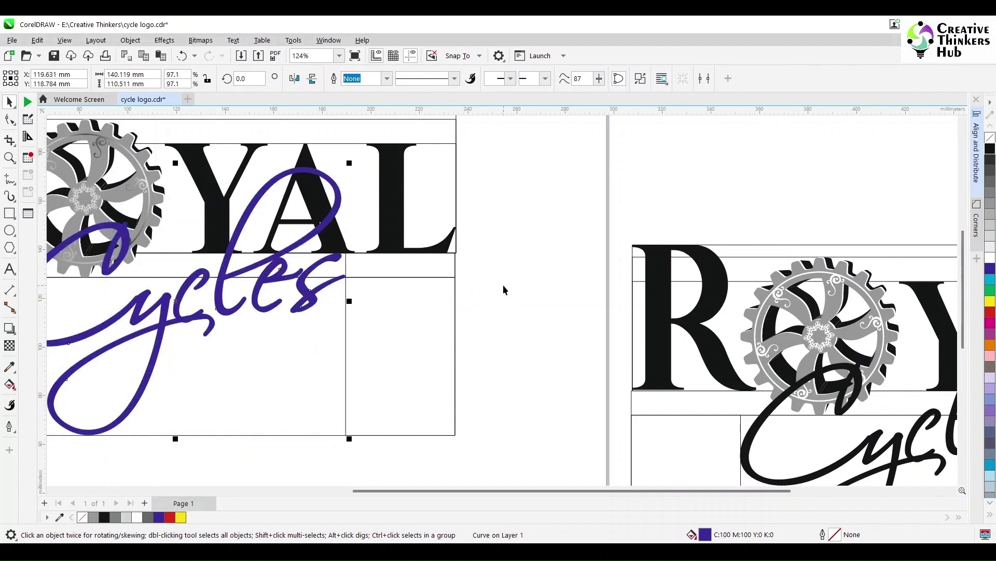
pyautogui.scroll(-2, 488, 421)
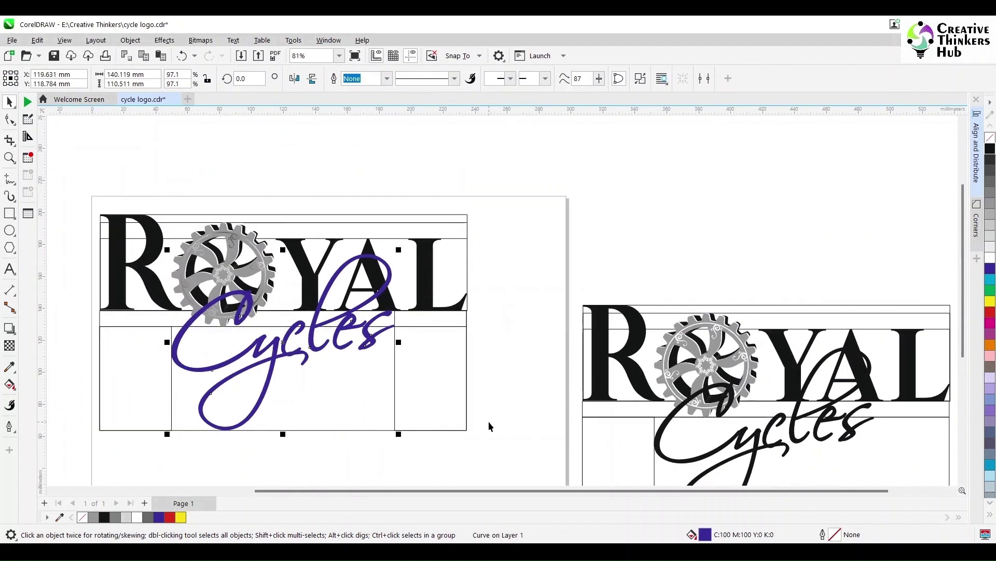
pyautogui.click(290, 435)
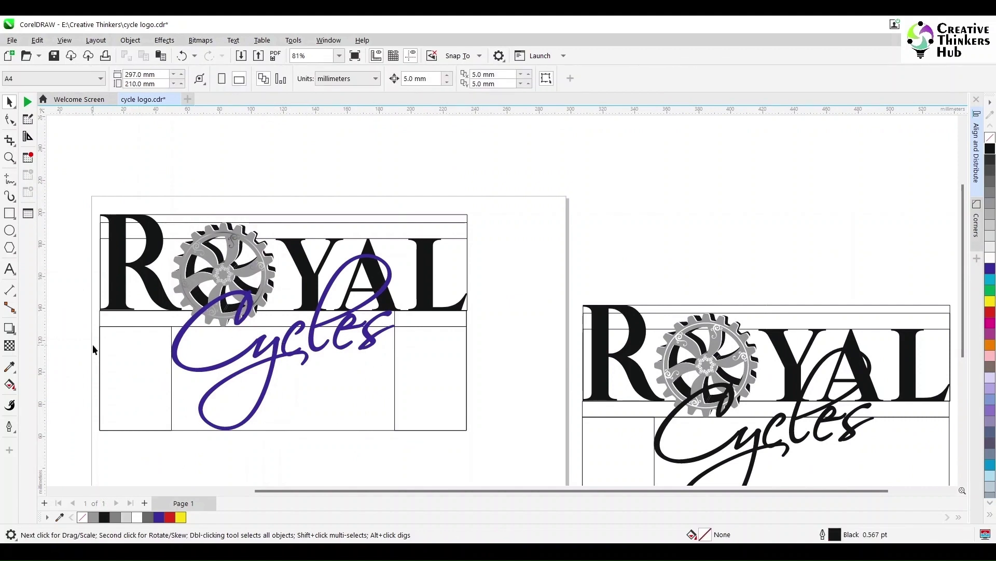
# Trim the first logo's blue Cycles script with the gear shape
pyautogui.scroll(2, 209, 327)
pyautogui.scroll(1, 238, 311)
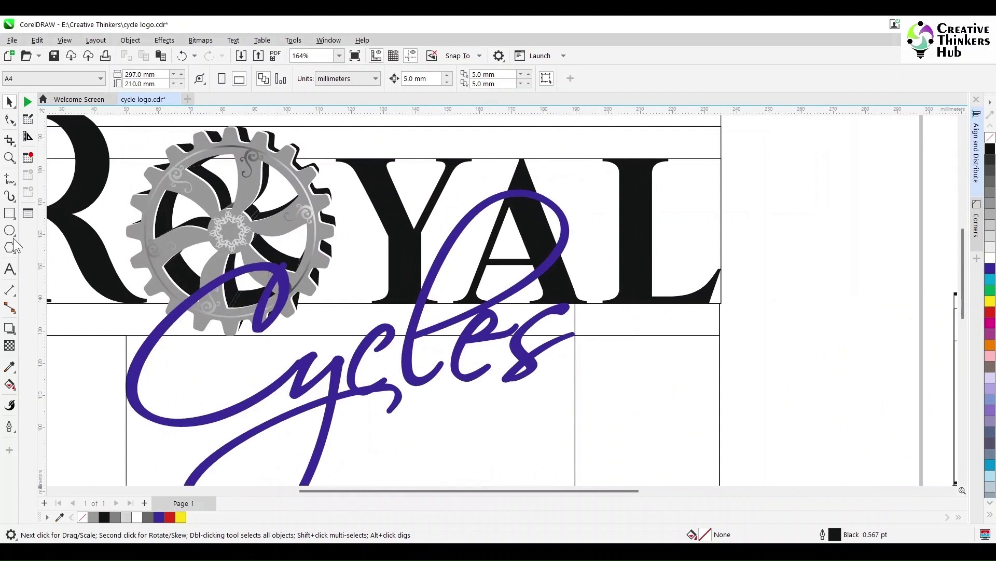
pyautogui.click(314, 287)
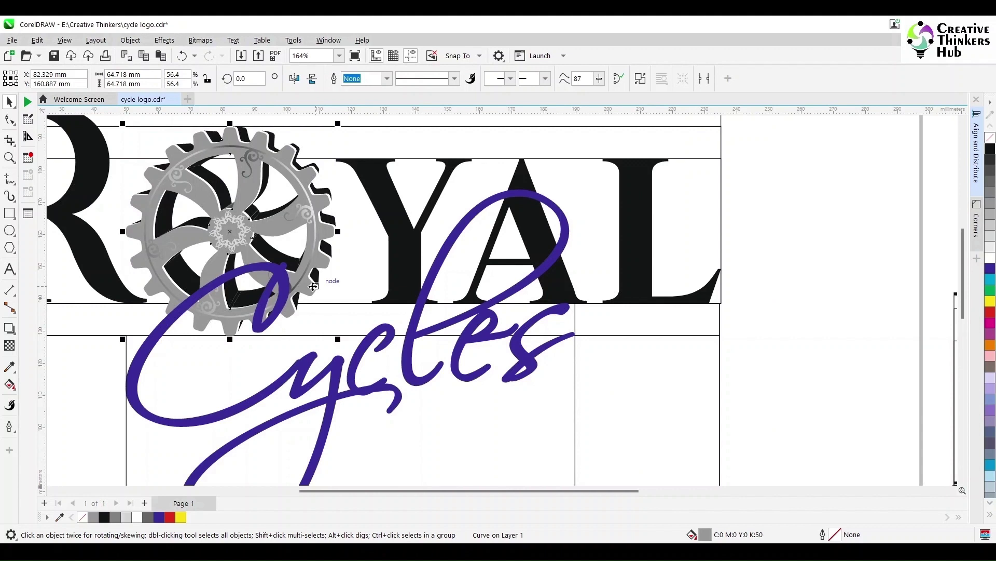
pyautogui.keyDown('shift'); pyautogui.click(314, 286); pyautogui.keyUp('shift')
pyautogui.hotkey('shift', 'F2')
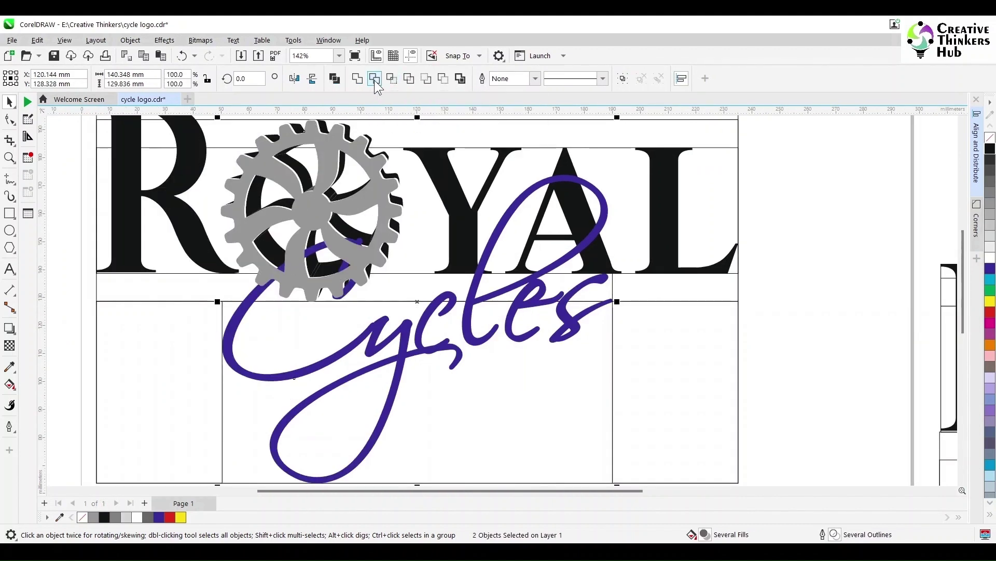
pyautogui.click(374, 80)
# Delete the leftover fragments of the trimmed C that lie inside the gear
pyautogui.click(10, 119)
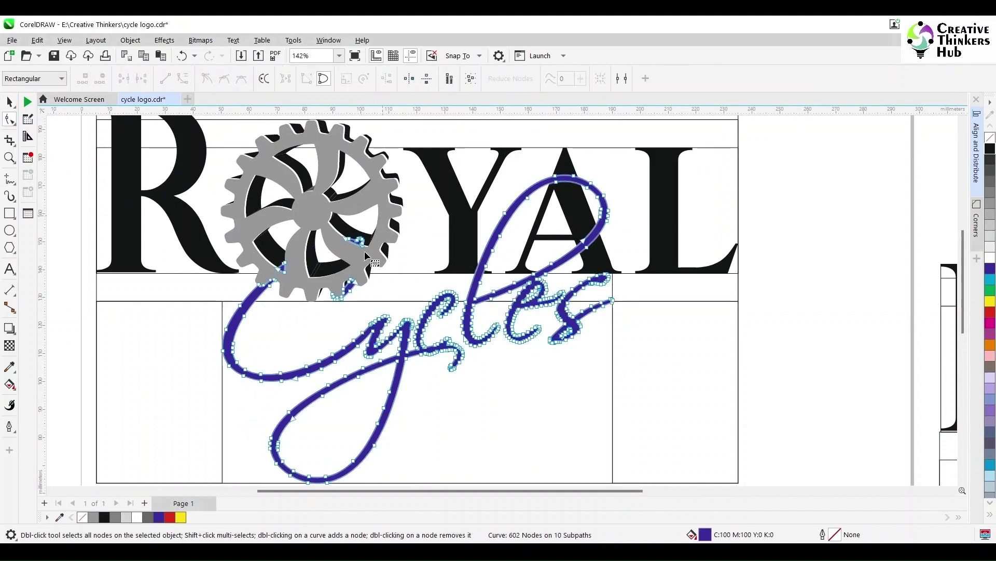
pyautogui.press('Delete')
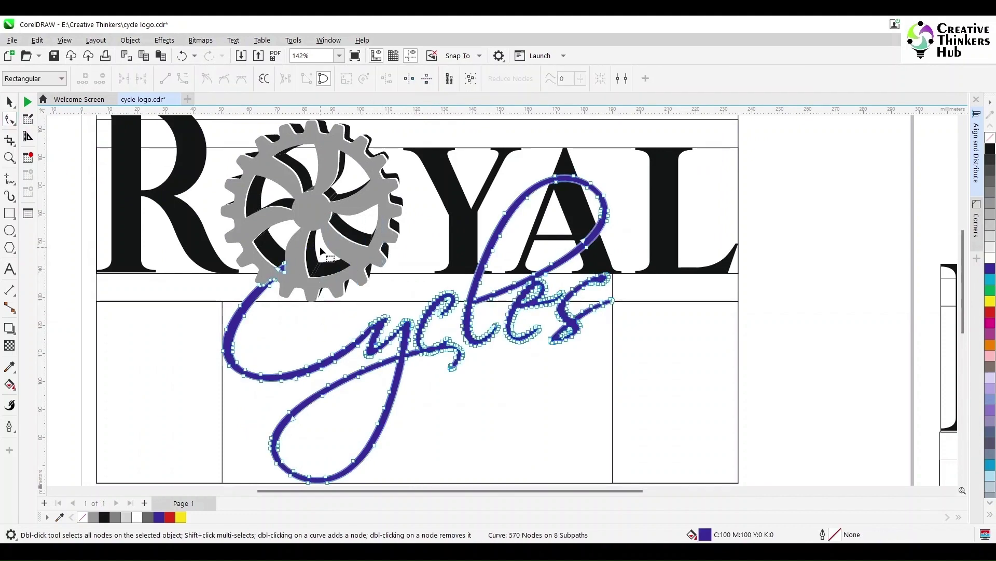
pyautogui.moveTo(266, 273); pyautogui.dragTo(266, 273)
pyautogui.press('Delete')
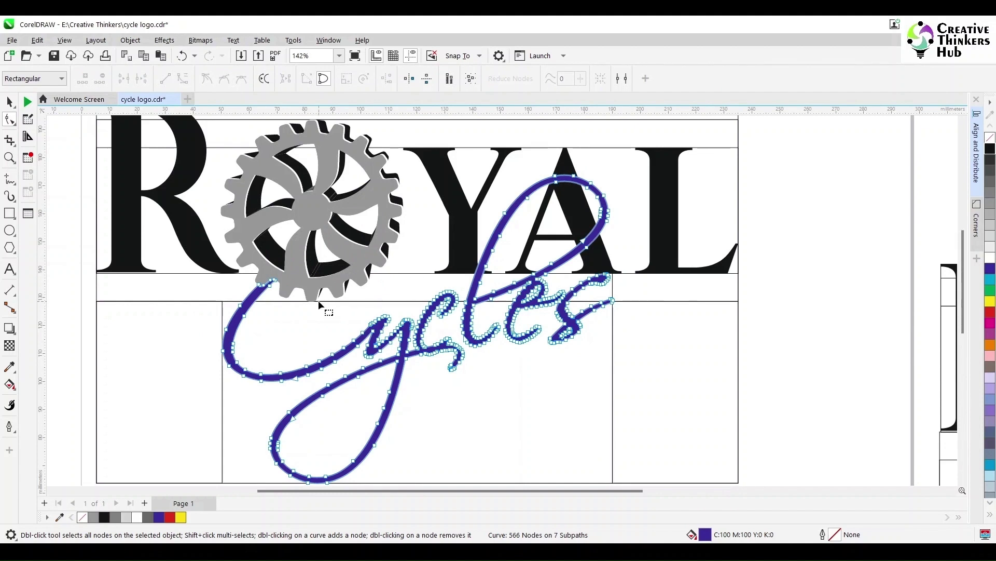
# Select all the guide rectangles around the first logo and group them
pyautogui.scroll(-2, 327, 309)
pyautogui.click(10, 102)
pyautogui.click(217, 322)
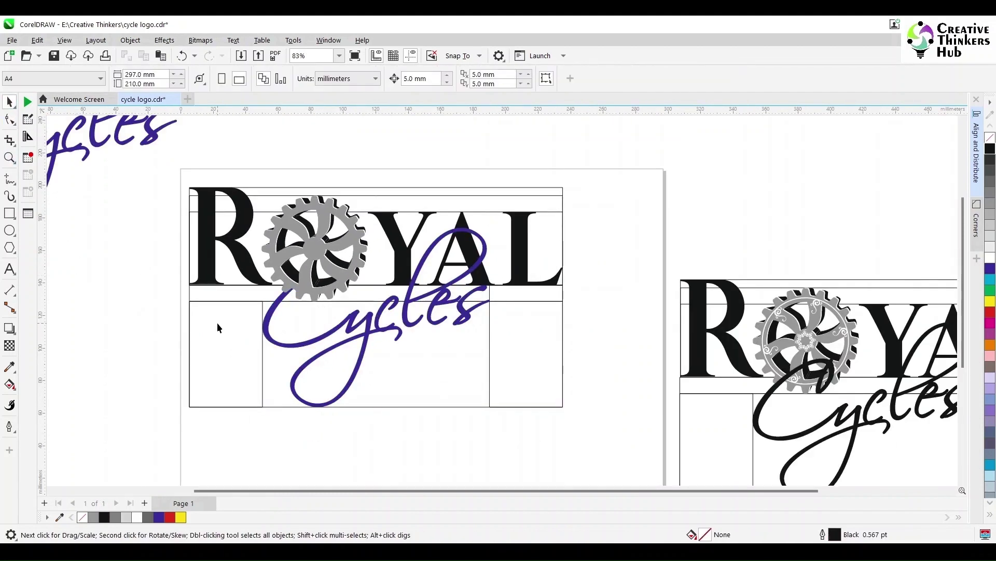
pyautogui.keyDown('shift'); pyautogui.click(386, 388); pyautogui.keyUp('shift')
pyautogui.keyDown('shift'); pyautogui.click(501, 365); pyautogui.keyUp('shift')
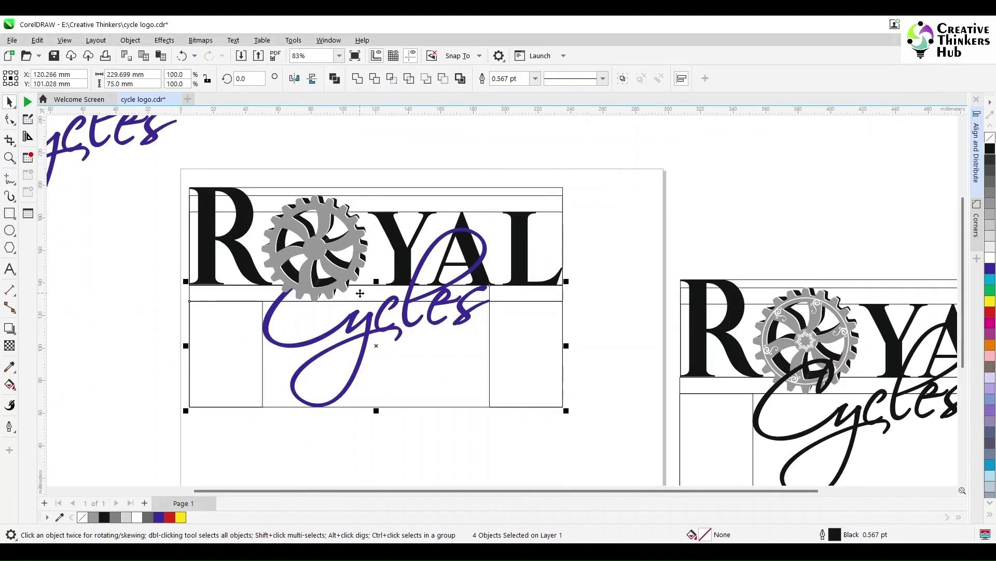
pyautogui.moveTo(361, 294); pyautogui.dragTo(323, 383)
pyautogui.hotkey('ctrl', 'z')
pyautogui.keyDown('shift'); pyautogui.click(261, 212); pyautogui.keyUp('shift')
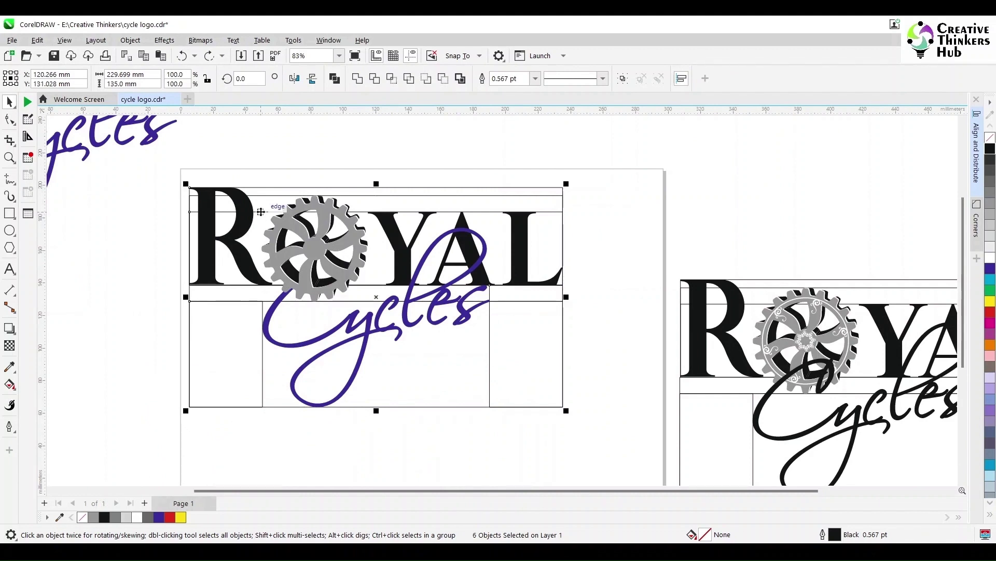
pyautogui.hotkey('ctrl', 'g')
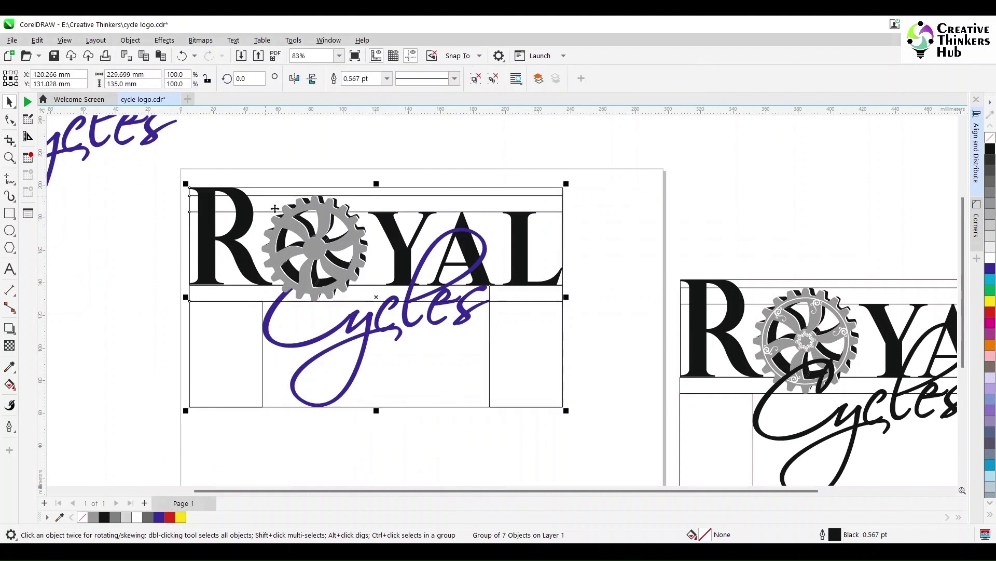
pyautogui.click(198, 450)
# Place a duplicate of the spare blue Cycles script directly below the original, outside the page
pyautogui.scroll(-2, 114, 231)
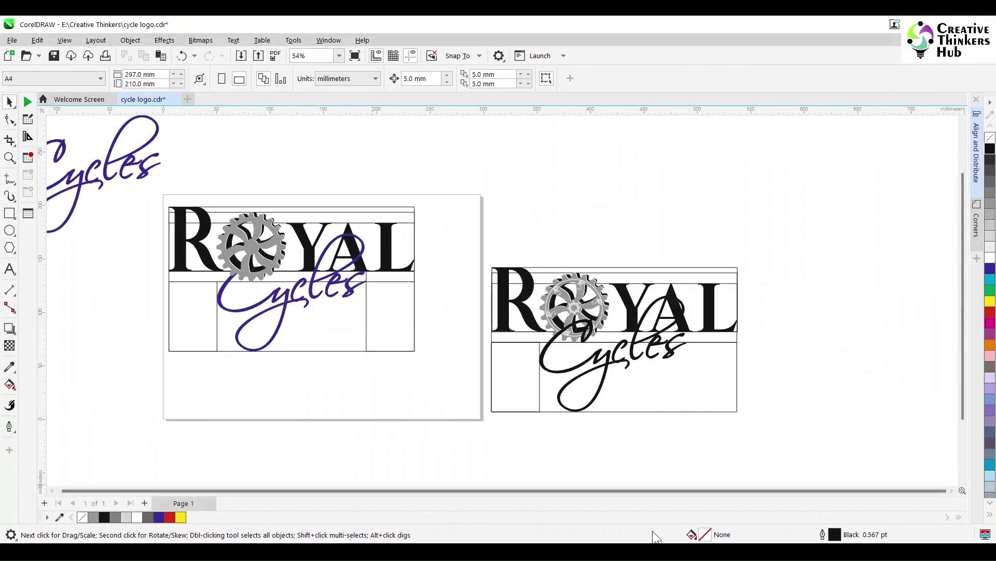
pyautogui.hscroll(-3, 251, 343)
pyautogui.click(228, 168)
pyautogui.moveTo(228, 168); pyautogui.dragTo(221, 275)
# Delete the nodes of the letters following the C in the duplicated Cycles script, including the y's lower loop
pyautogui.press('F10')
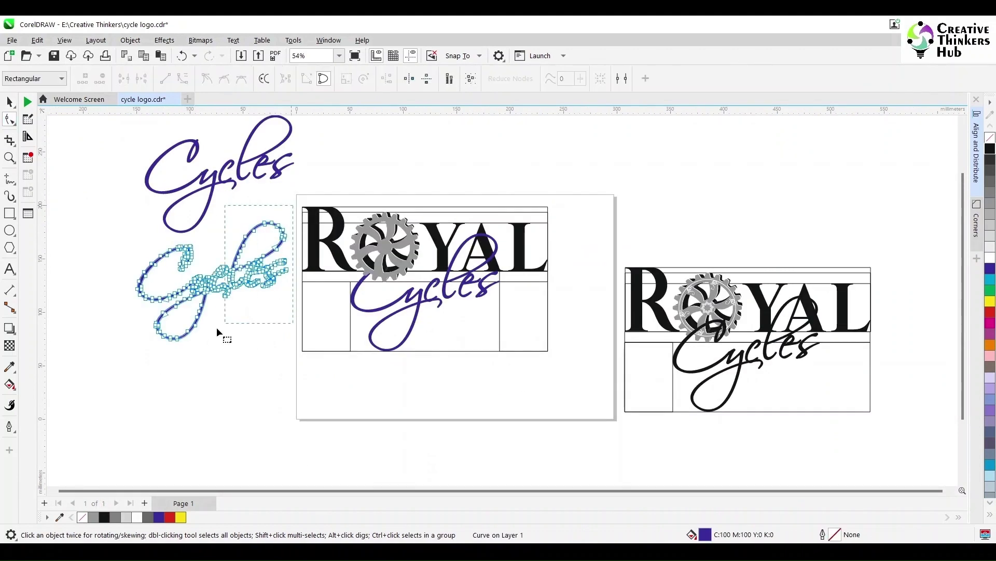
pyautogui.scroll(2, 181, 340)
pyautogui.scroll(2, 223, 291)
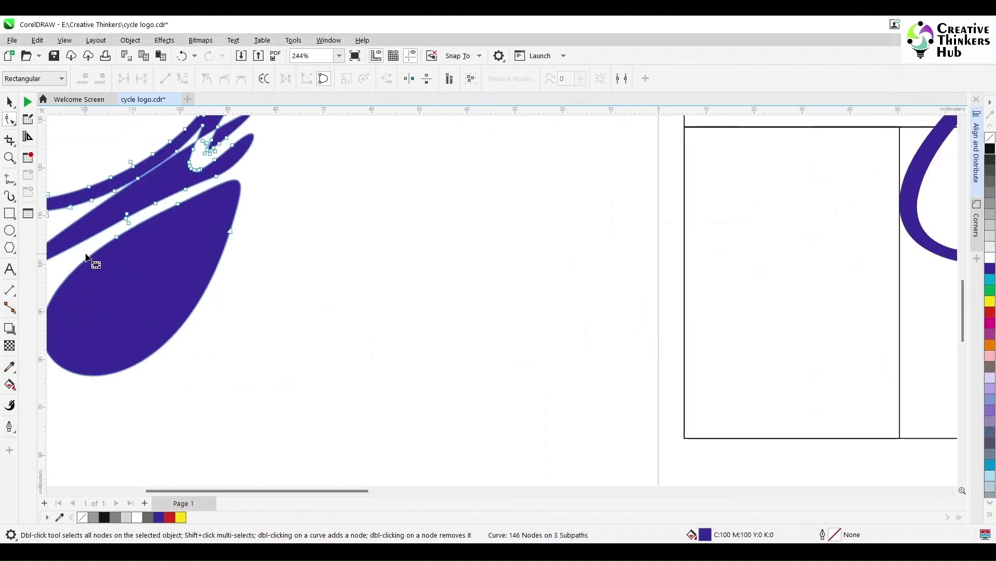
pyautogui.moveTo(300, 311); pyautogui.dragTo(114, 200)
pyautogui.press('Delete')
pyautogui.moveTo(180, 212); pyautogui.dragTo(245, 163)
pyautogui.press('Delete')
# Delete the leftover y nodes at the end of the duplicate's C so that only the C remains
pyautogui.scroll(3, 271, 189)
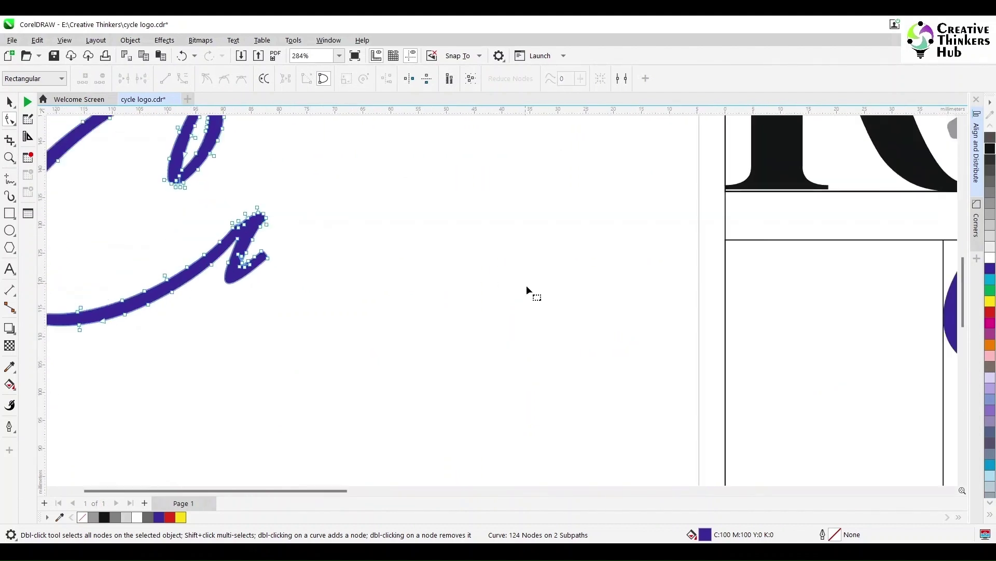
pyautogui.scroll(-2, 526, 292)
pyautogui.scroll(2, 338, 220)
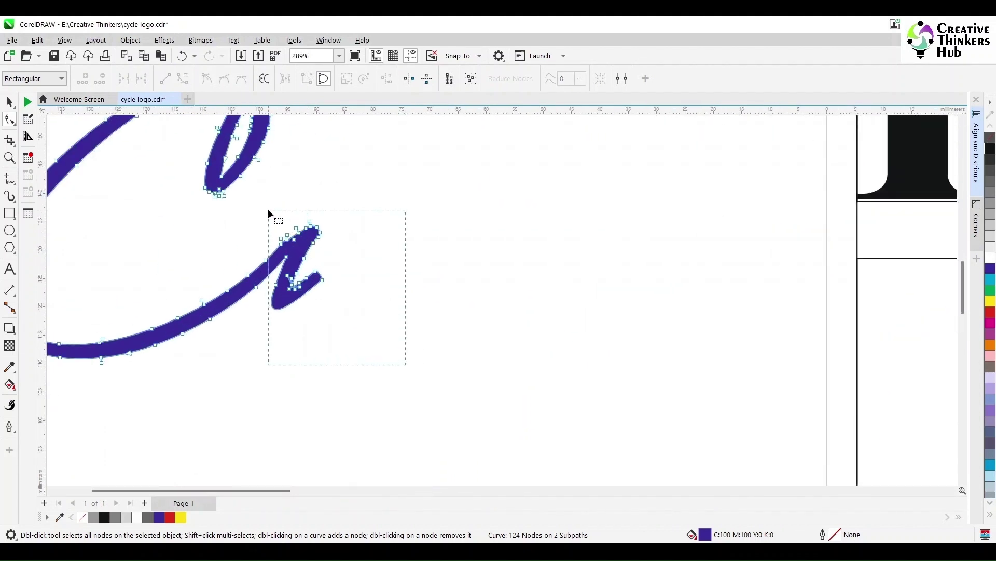
pyautogui.moveTo(268, 208); pyautogui.dragTo(268, 208)
pyautogui.press('Delete')
pyautogui.scroll(-5, 438, 272)
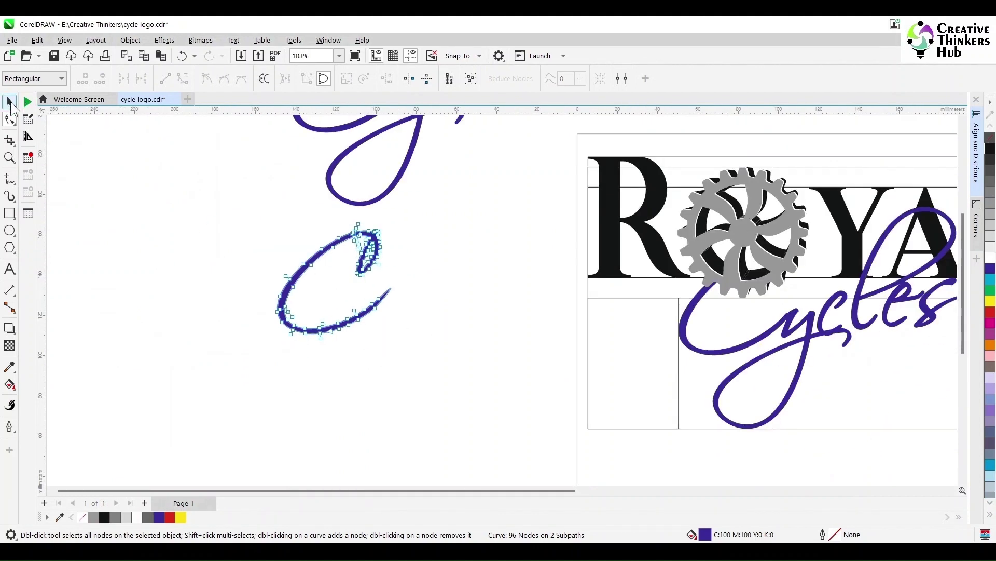
# Move the separate C onto the first logo's trimmed C, aligning their strokes across the gear
pyautogui.click(10, 102)
pyautogui.moveTo(289, 315); pyautogui.dragTo(679, 340)
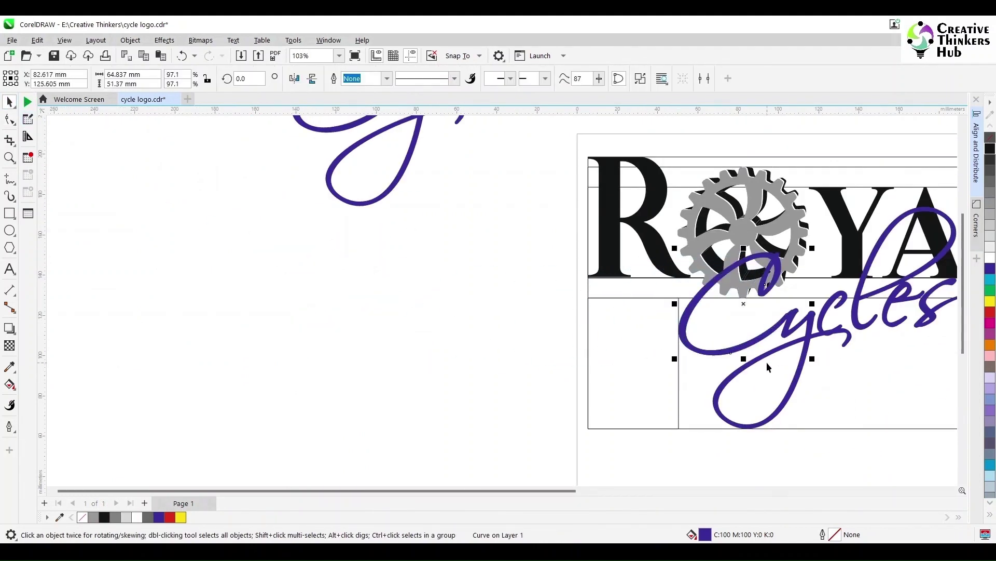
pyautogui.scroll(-2, 799, 317)
pyautogui.scroll(6, 649, 387)
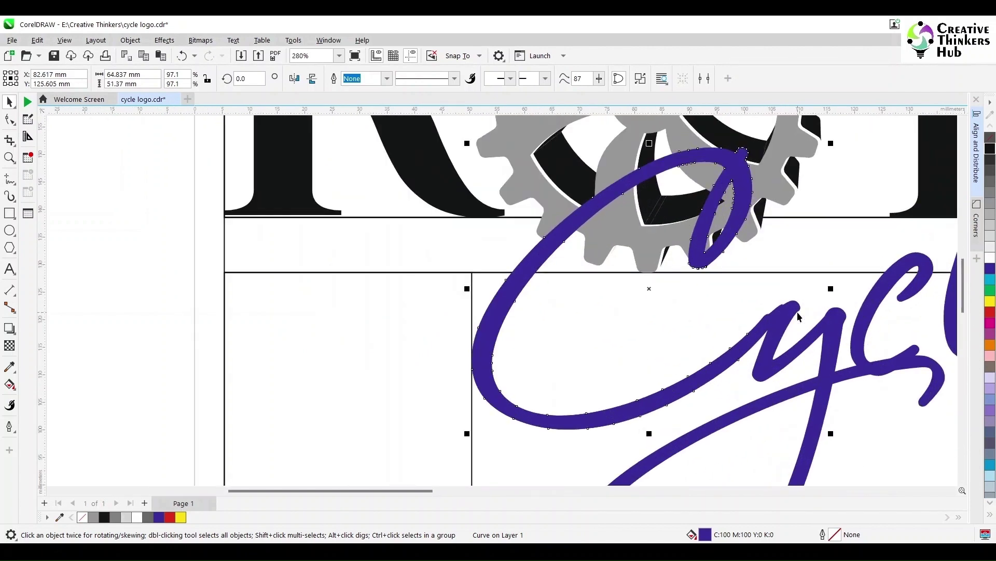
# Delete the nodes along the lower bowl and tail of the overlaid C, keeping its upper loop
pyautogui.click(9, 120)
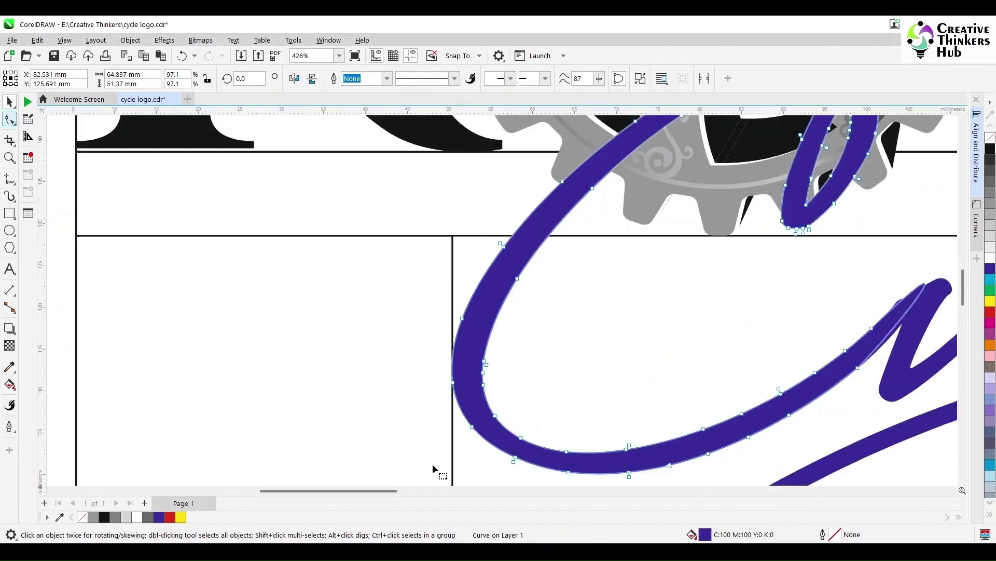
pyautogui.moveTo(939, 270); pyautogui.dragTo(378, 464)
pyautogui.press('Delete')
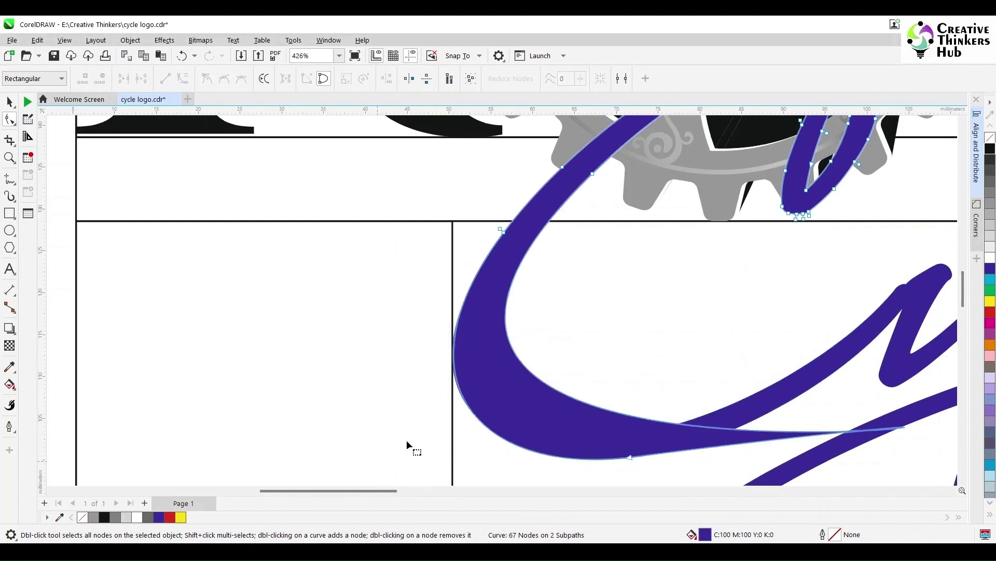
pyautogui.click(629, 457)
pyautogui.press('Delete')
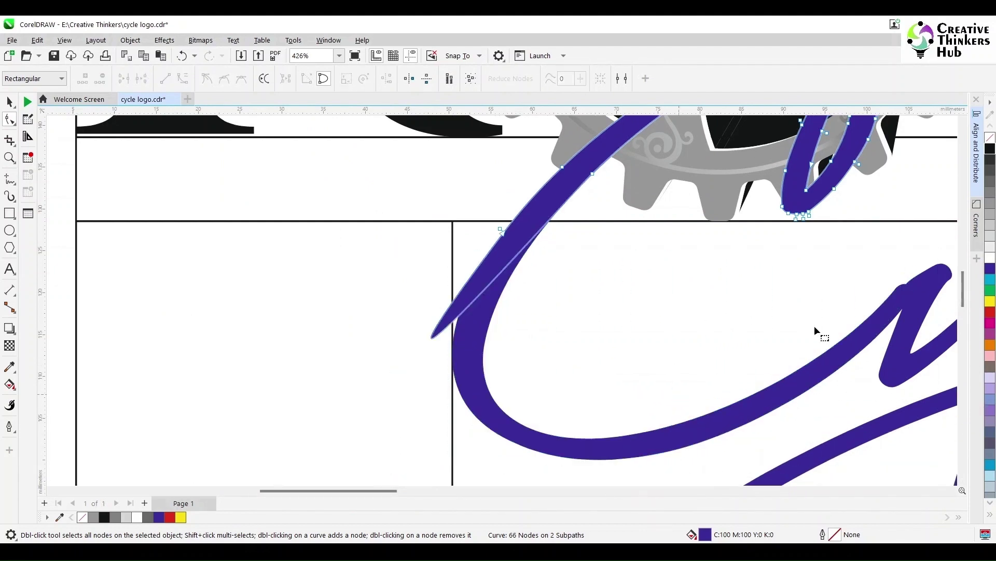
# Delete further nodes on the overlaid C's rising stroke, up to the gear's lower spoke
pyautogui.scroll(-3, 525, 331)
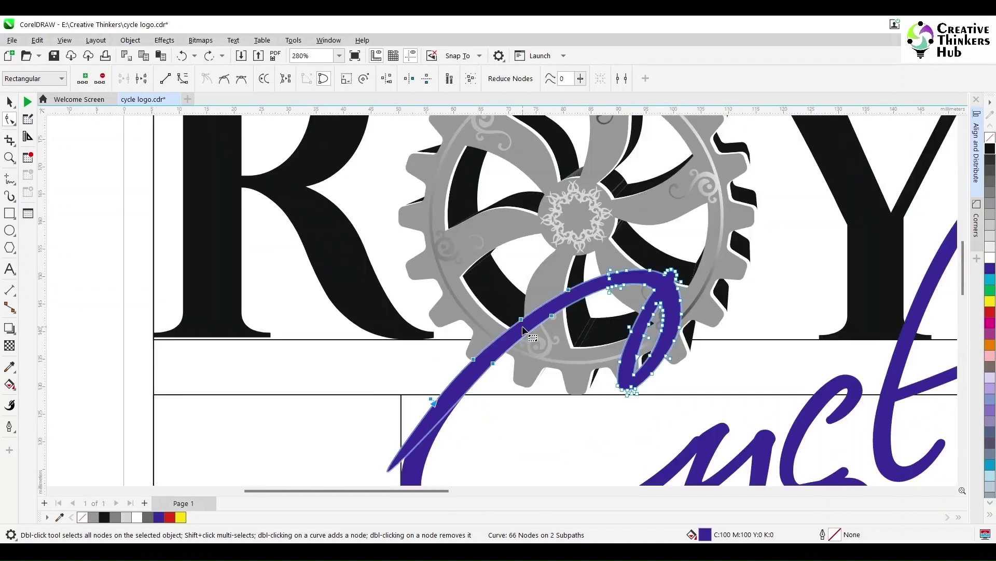
pyautogui.click(532, 350)
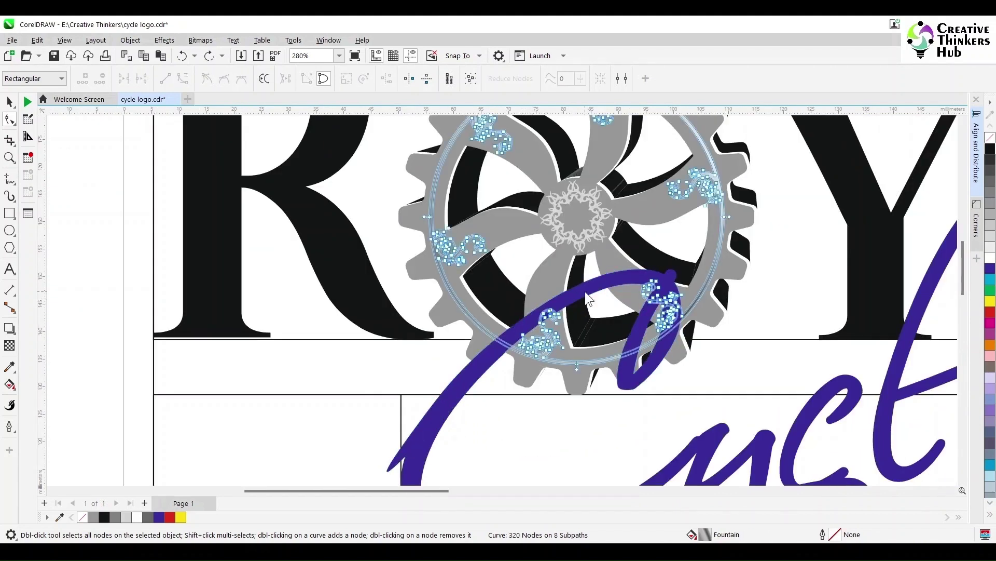
pyautogui.moveTo(498, 403); pyautogui.dragTo(533, 433)
pyautogui.press('Delete')
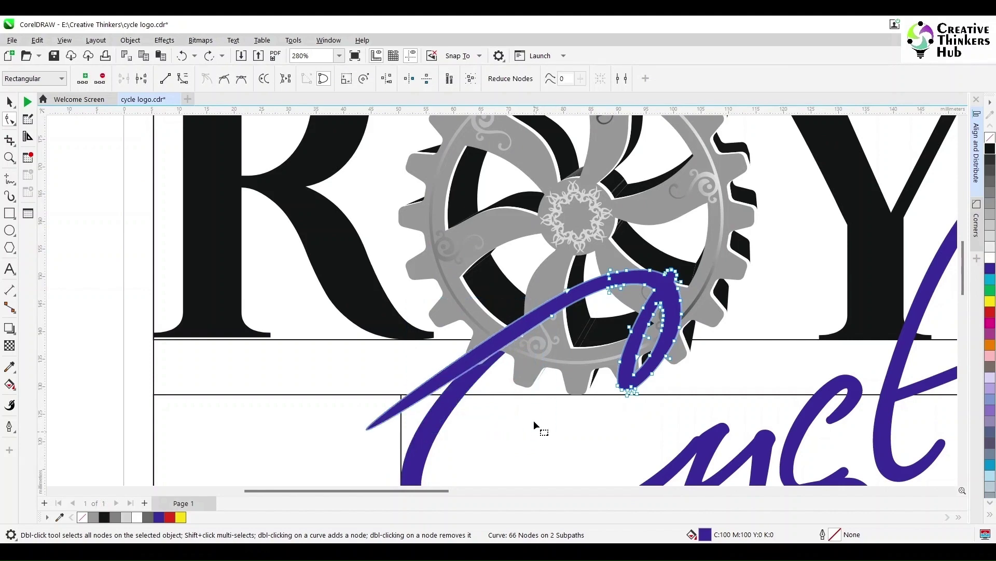
pyautogui.scroll(3, 581, 348)
pyautogui.click(530, 295)
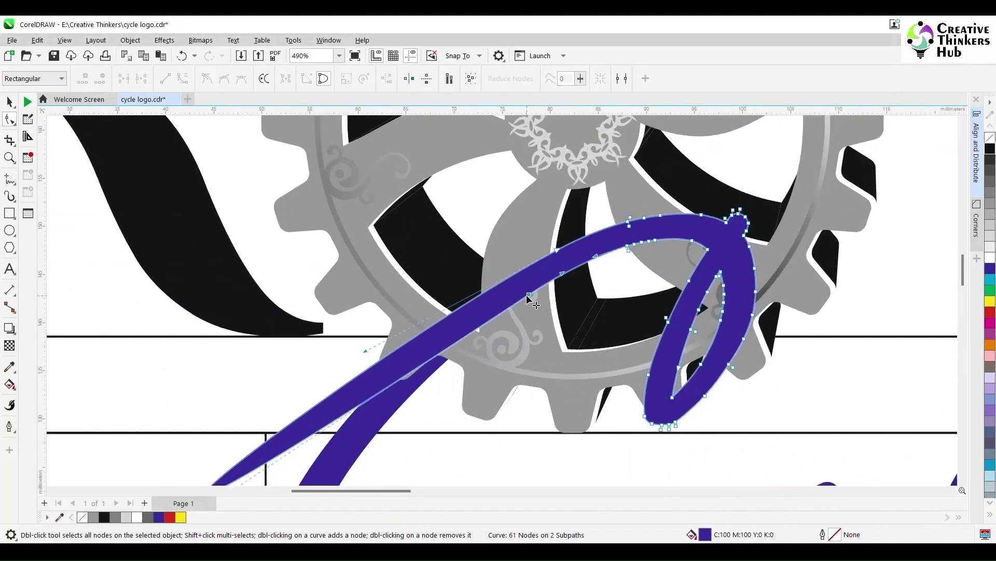
# Adjust the curve handles at the overlaid C's cut end so the stroke stops short on the gear's lower spoke
pyautogui.scroll(-3, 371, 421)
pyautogui.scroll(-5, 354, 449)
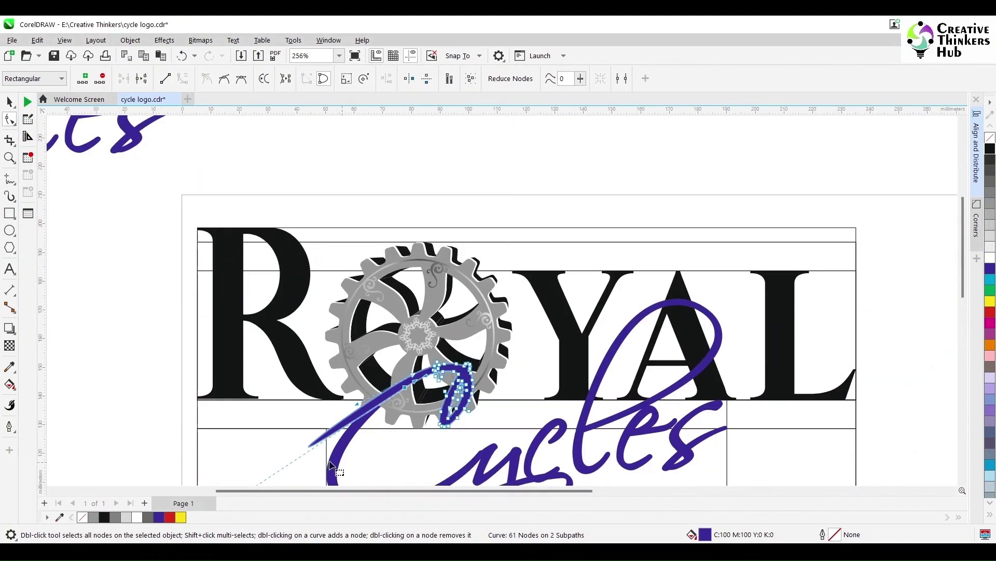
pyautogui.scroll(-2, 964, 295)
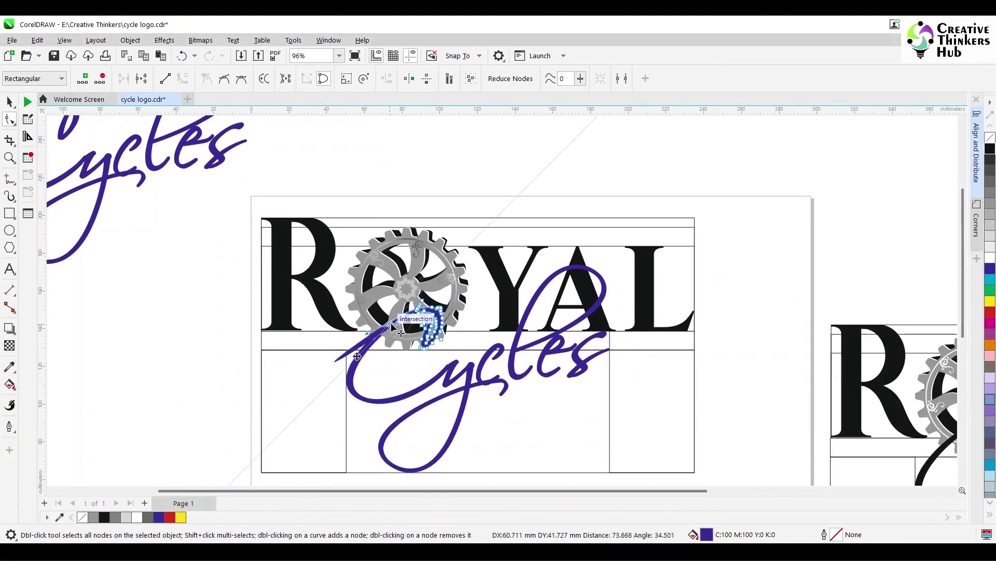
pyautogui.scroll(3, 399, 330)
pyautogui.scroll(1, 404, 331)
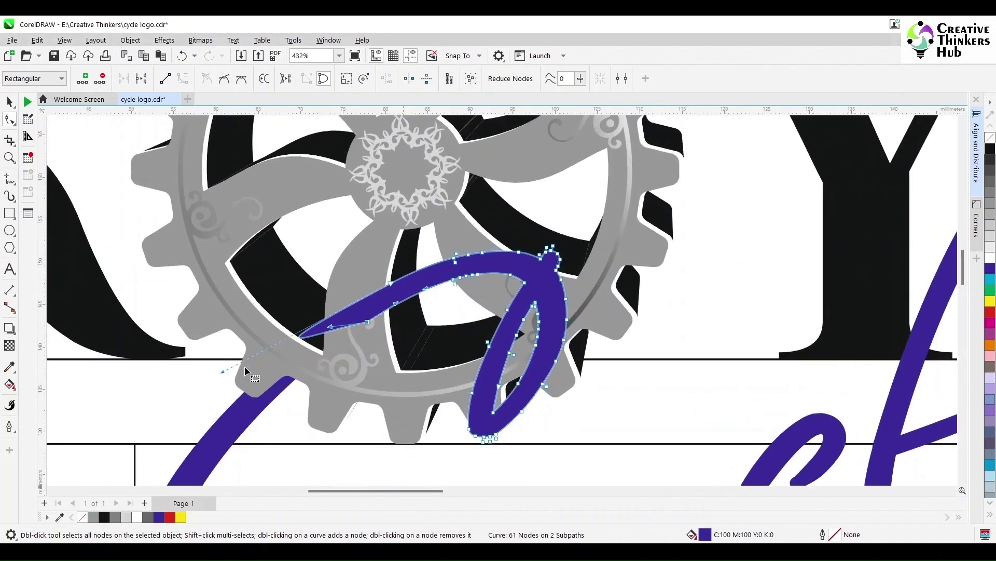
pyautogui.moveTo(222, 369); pyautogui.dragTo(358, 335)
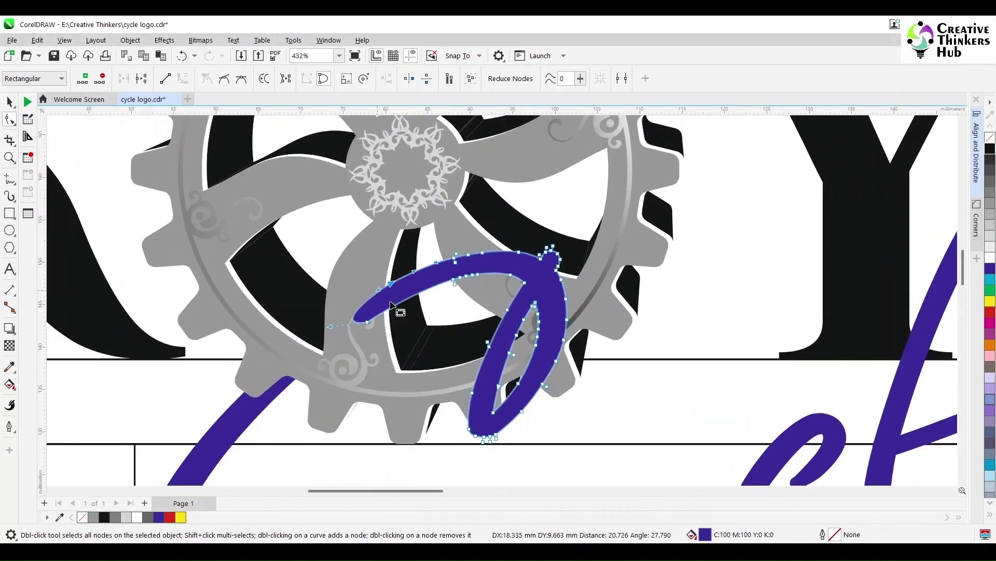
# Draw a closed four-sided Bézier shape around the C's cut end, reaching the inner edge of the spoke's black side
pyautogui.scroll(2, 378, 292)
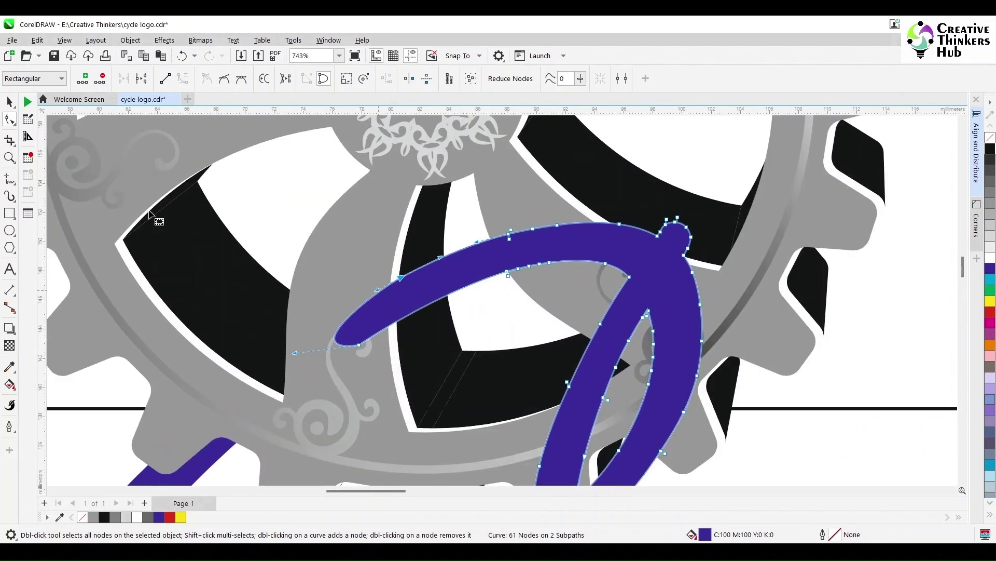
pyautogui.click(13, 186)
pyautogui.click(47, 204)
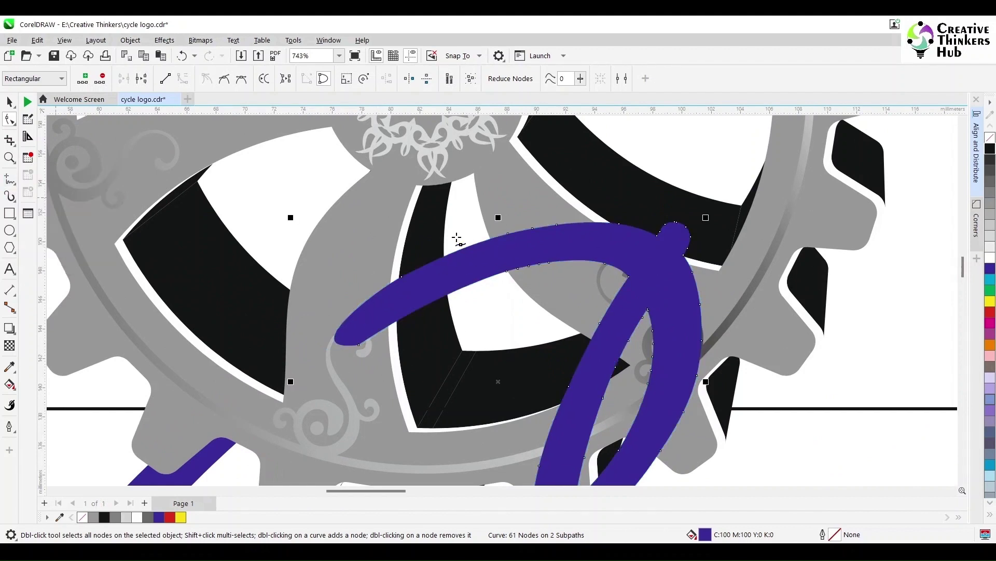
pyautogui.click(444, 228)
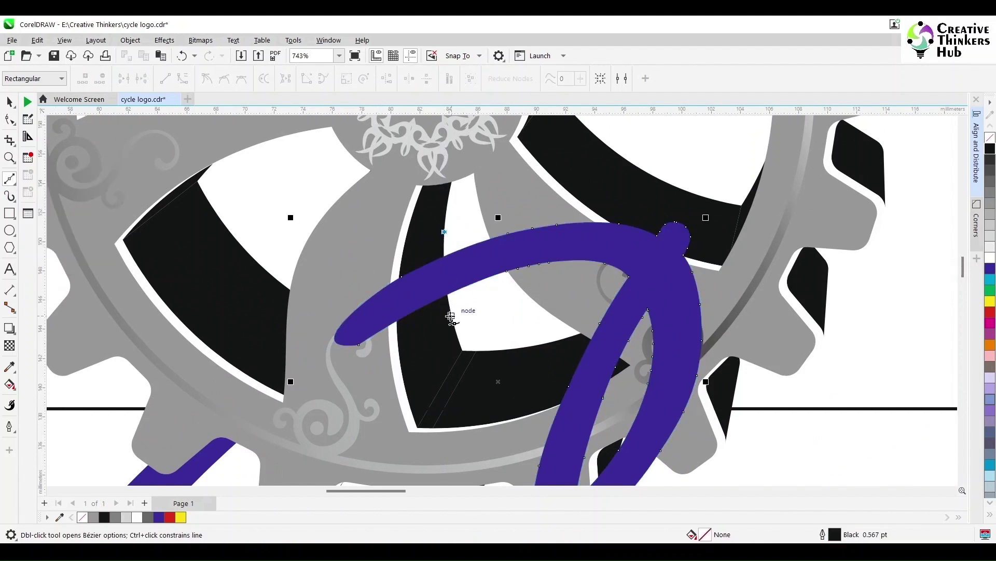
pyautogui.click(451, 317)
pyautogui.click(329, 382)
pyautogui.click(288, 303)
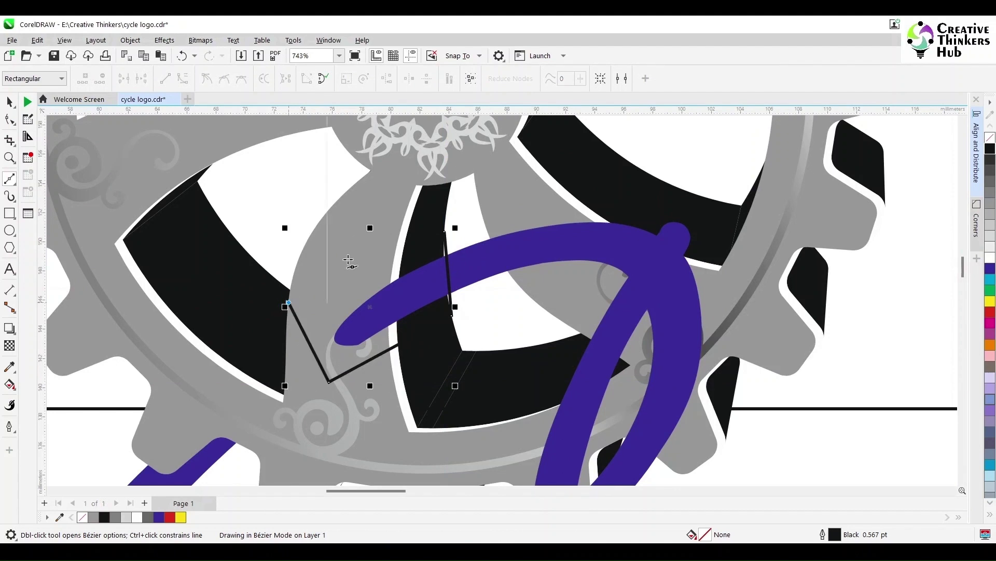
pyautogui.click(444, 231)
# Give the four-sided shape a hairline outline and curve its edge to follow the spoke's black side
pyautogui.press('F10')
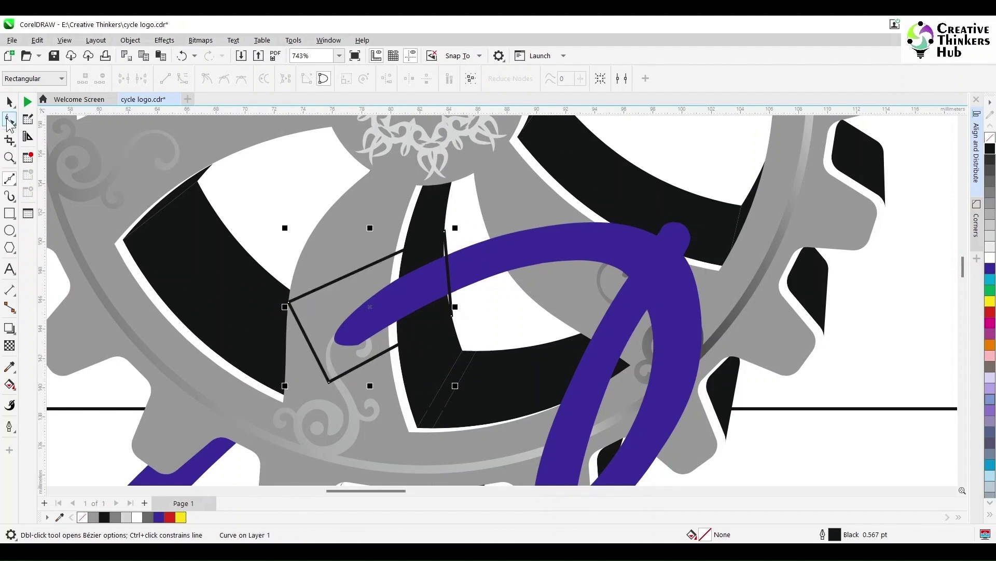
pyautogui.doubleClick(837, 535)
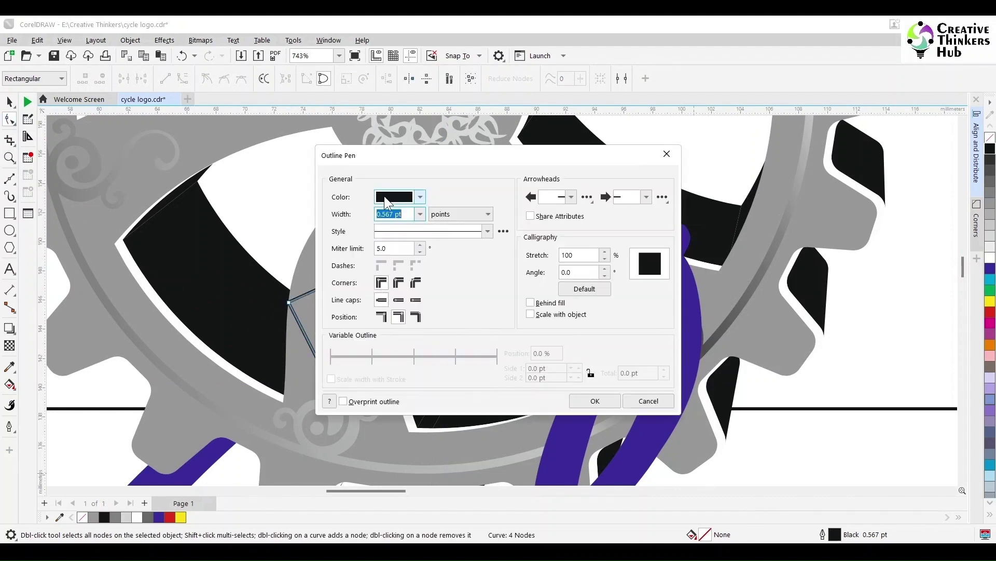
pyautogui.click(421, 214)
pyautogui.click(403, 235)
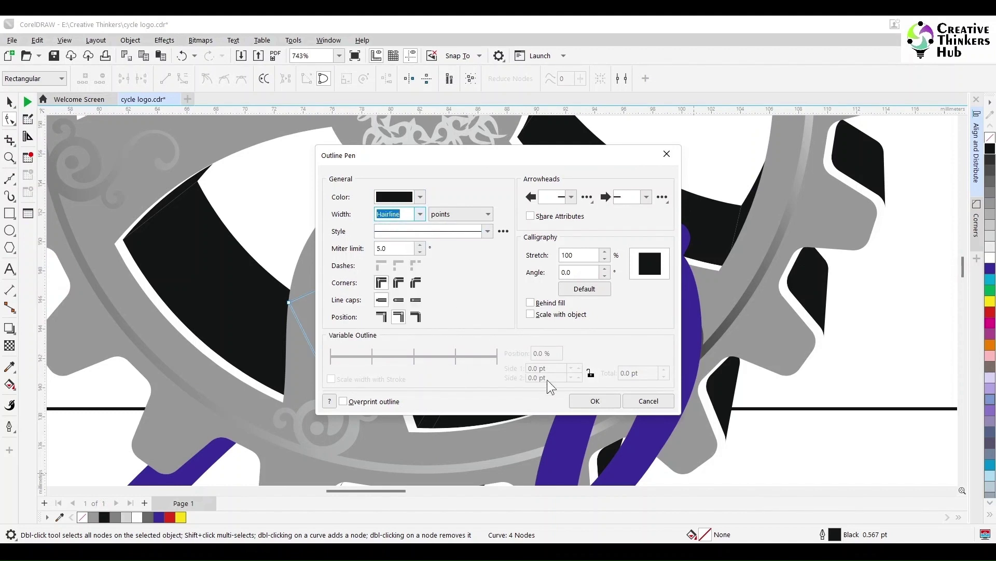
pyautogui.click(582, 396)
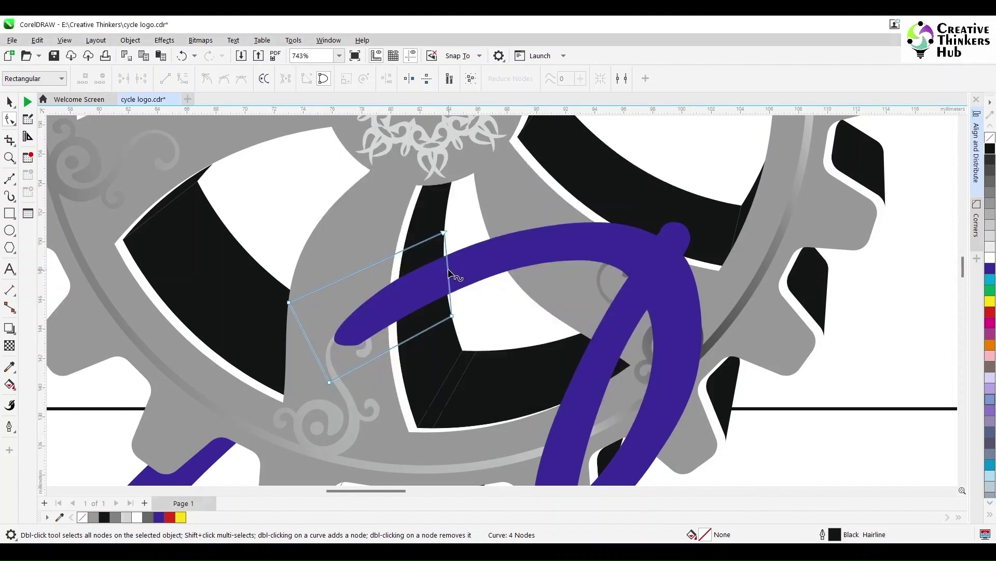
pyautogui.click(449, 287)
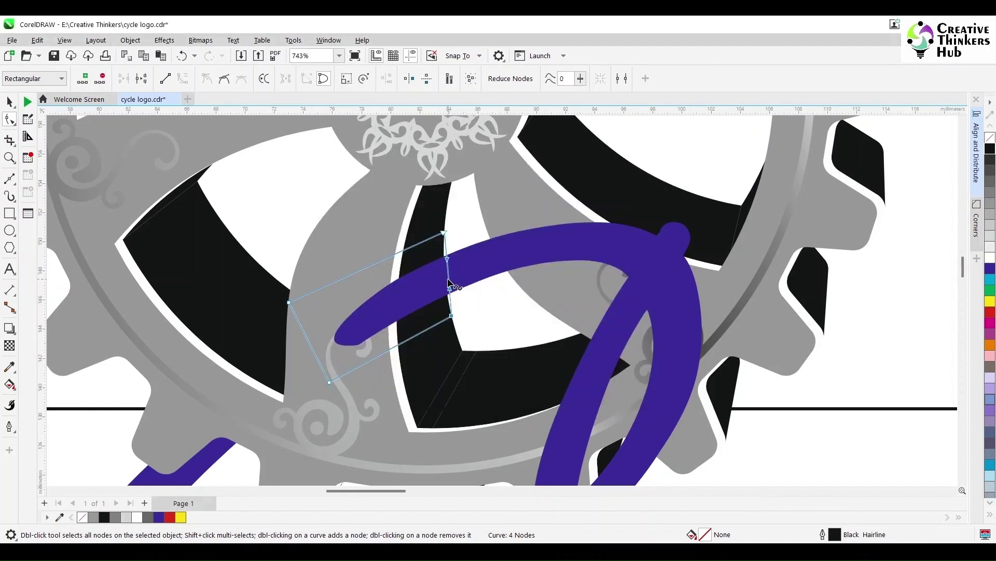
pyautogui.moveTo(450, 284); pyautogui.dragTo(446, 277)
# Trim the overlaid C with the four-sided shape, then delete that shape
pyautogui.press('space')
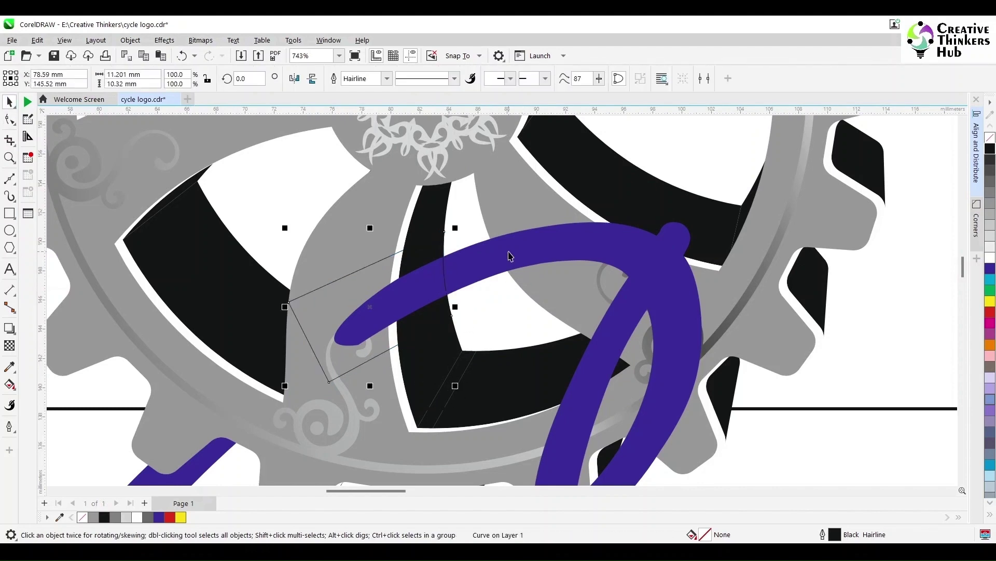
pyautogui.keyDown('shift'); pyautogui.click(509, 256); pyautogui.keyUp('shift')
pyautogui.click(375, 78)
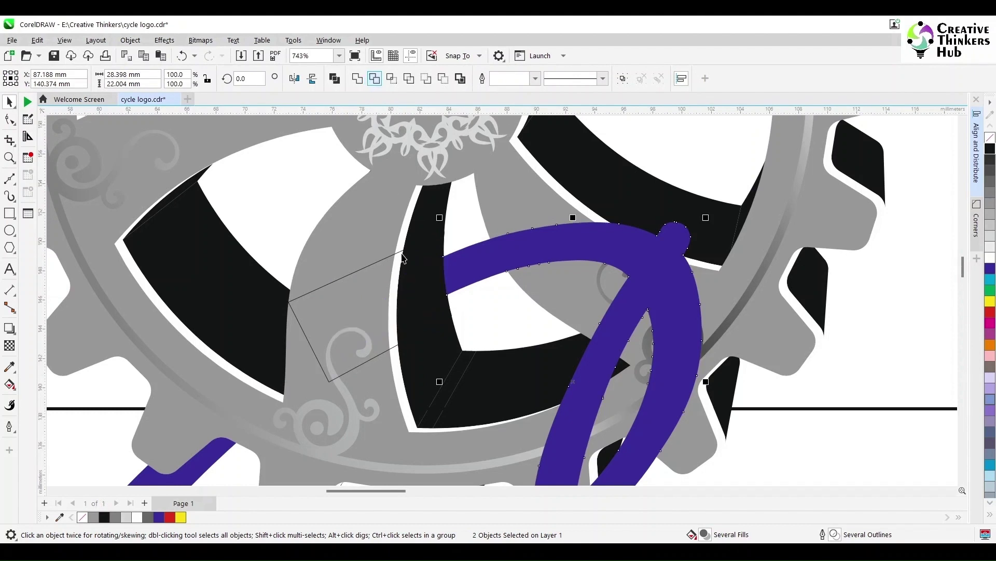
pyautogui.click(326, 312)
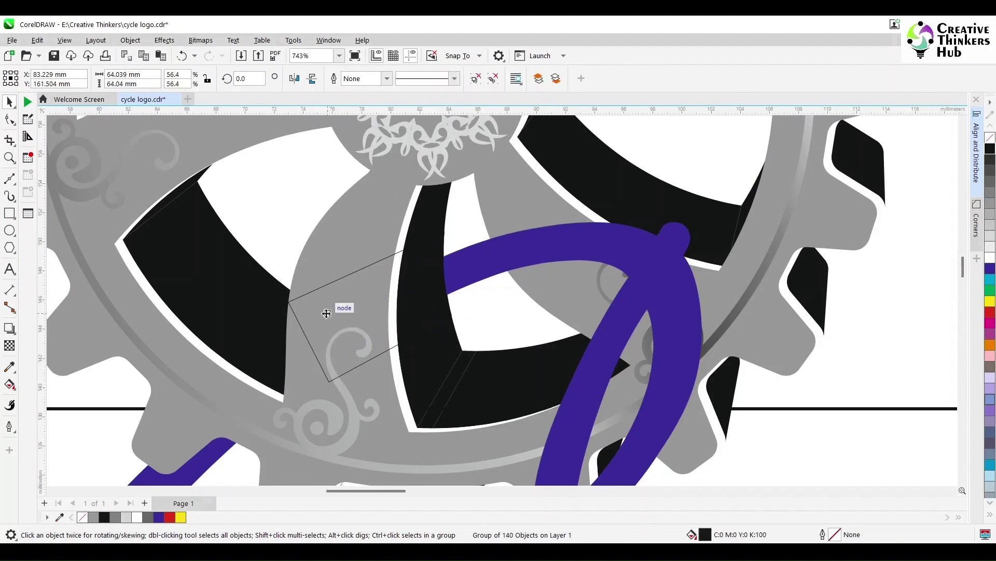
pyautogui.click(107, 425)
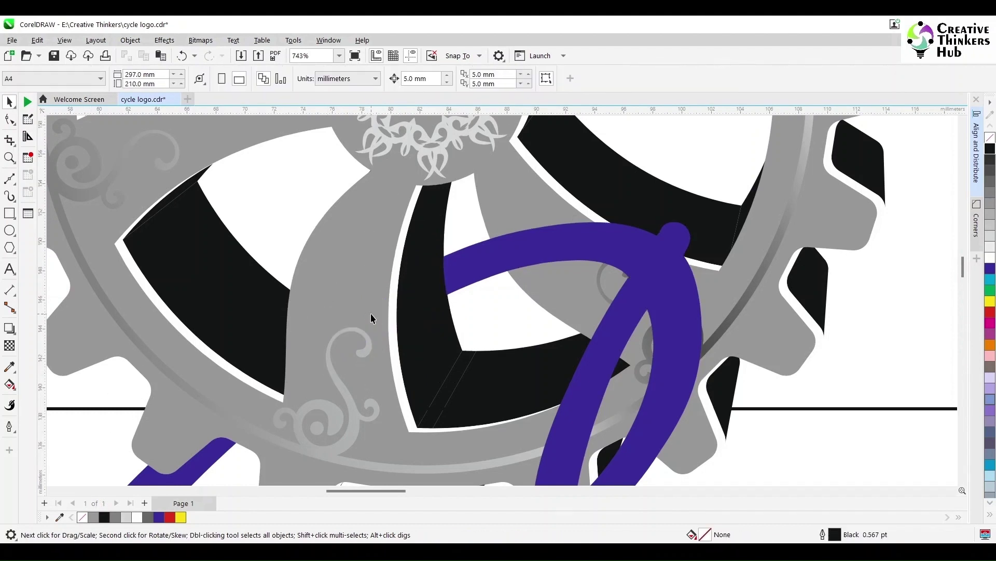
pyautogui.scroll(-6, 371, 312)
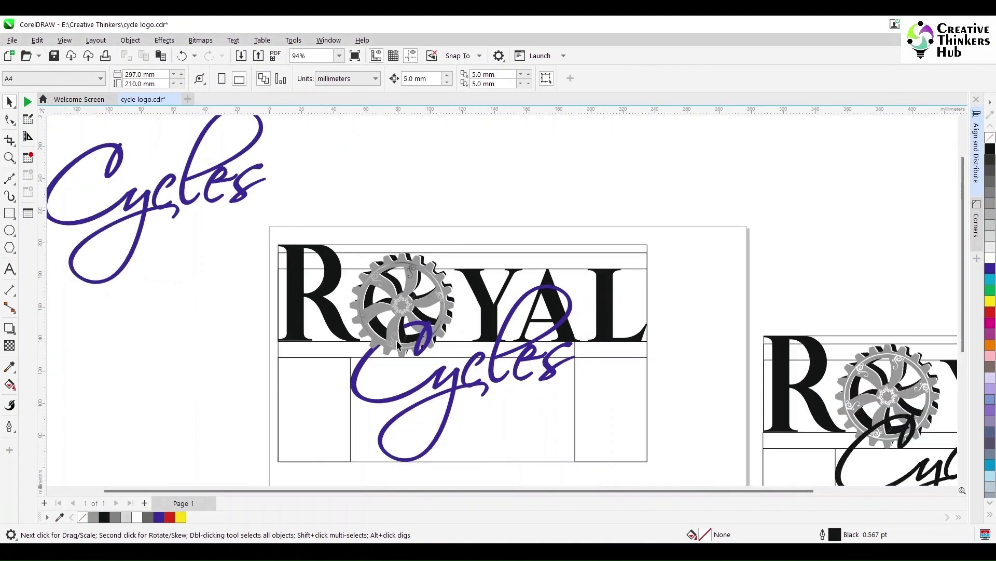
pyautogui.scroll(-2, 396, 340)
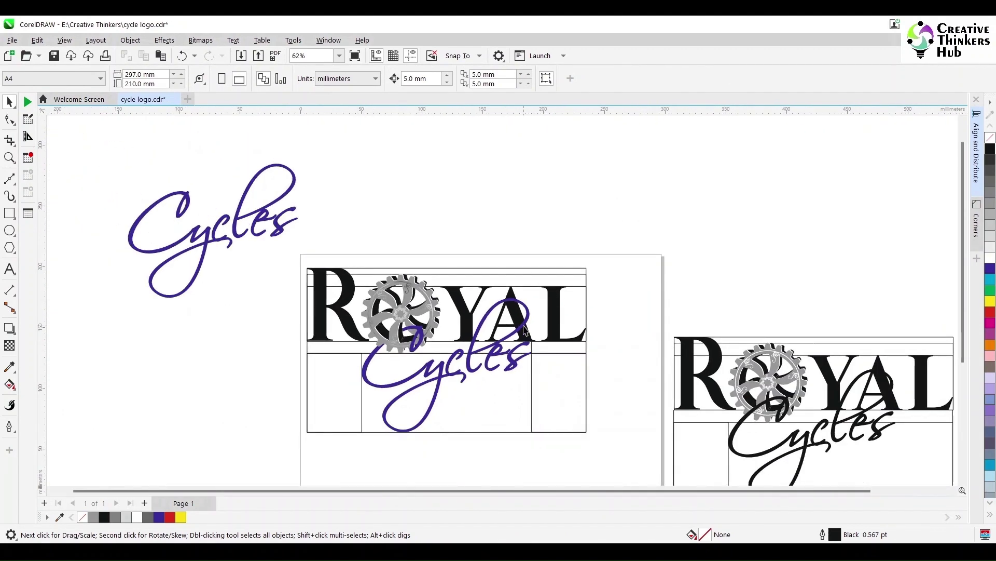
pyautogui.scroll(3, 524, 330)
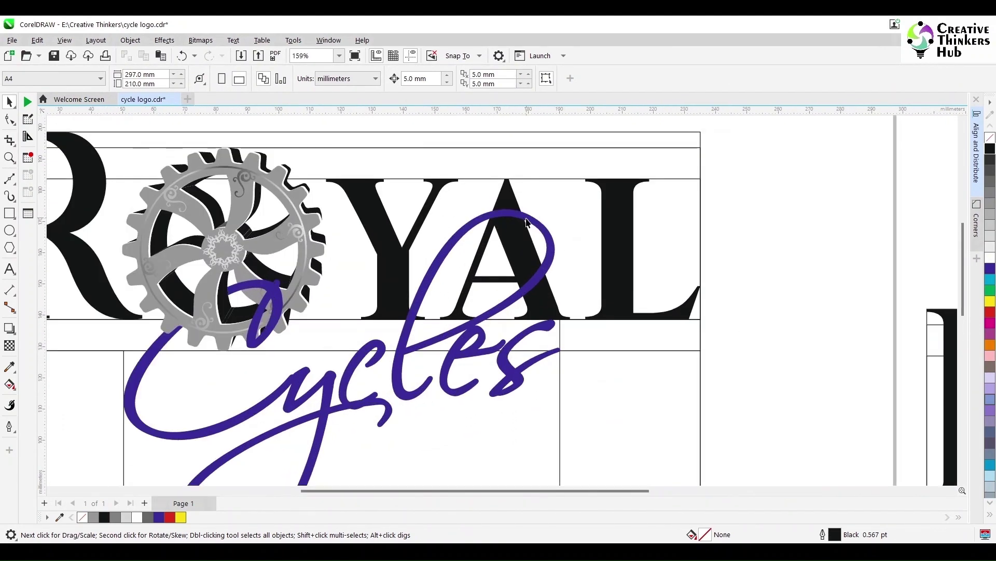
# Intersect the Cycles script with the ROYAL letters to create overlap pieces where the l's loop crosses the Y and A
pyautogui.scroll(2, 527, 223)
pyautogui.click(502, 209)
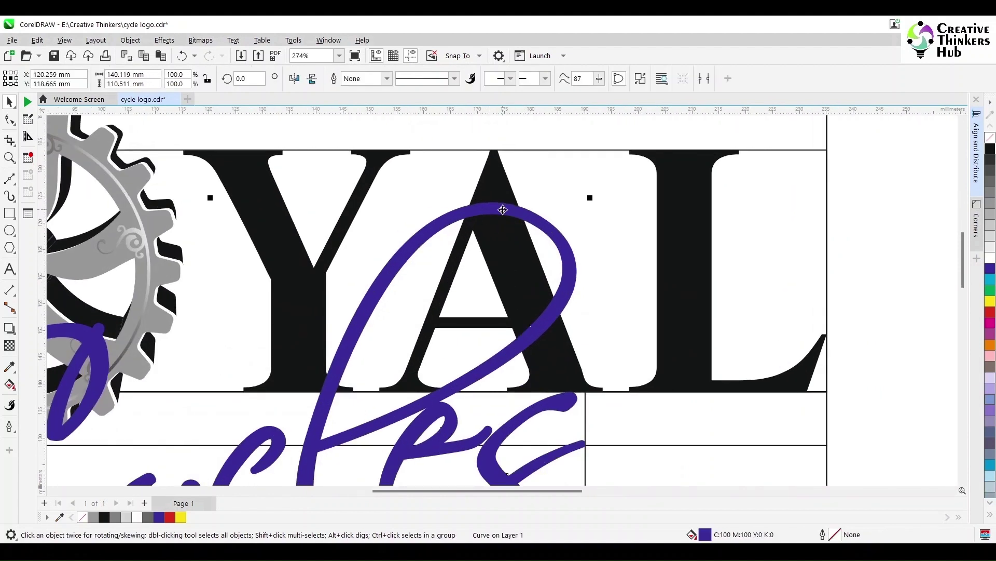
pyautogui.keyDown('shift'); pyautogui.click(497, 174); pyautogui.keyUp('shift')
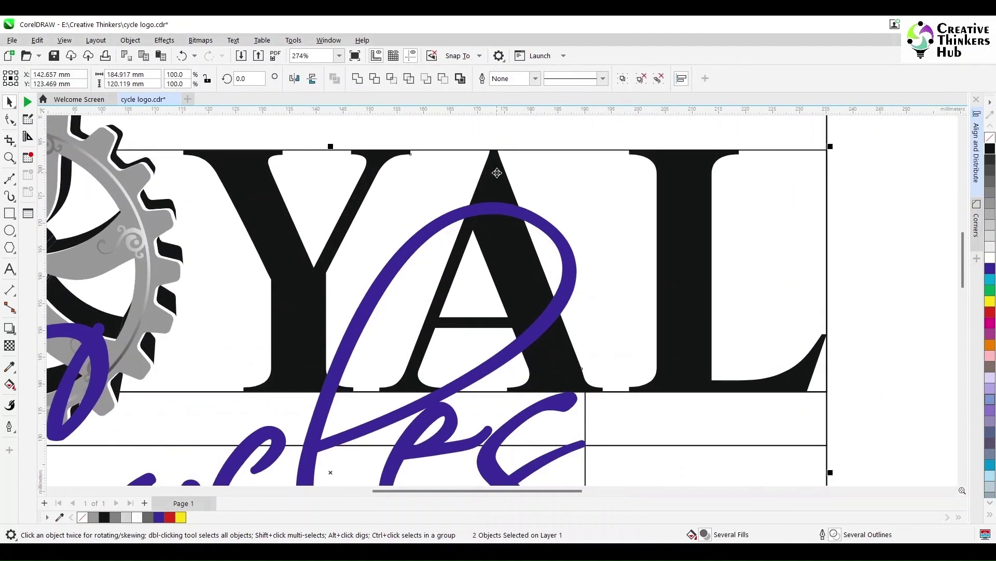
pyautogui.click(391, 80)
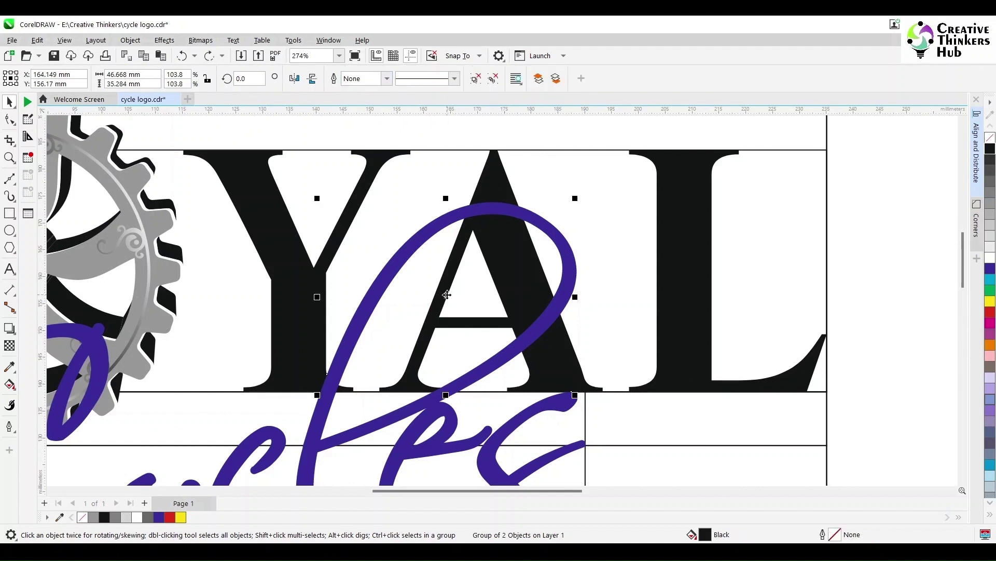
pyautogui.moveTo(446, 294); pyautogui.dragTo(801, 254)
pyautogui.hotkey('ctrl', 'z')
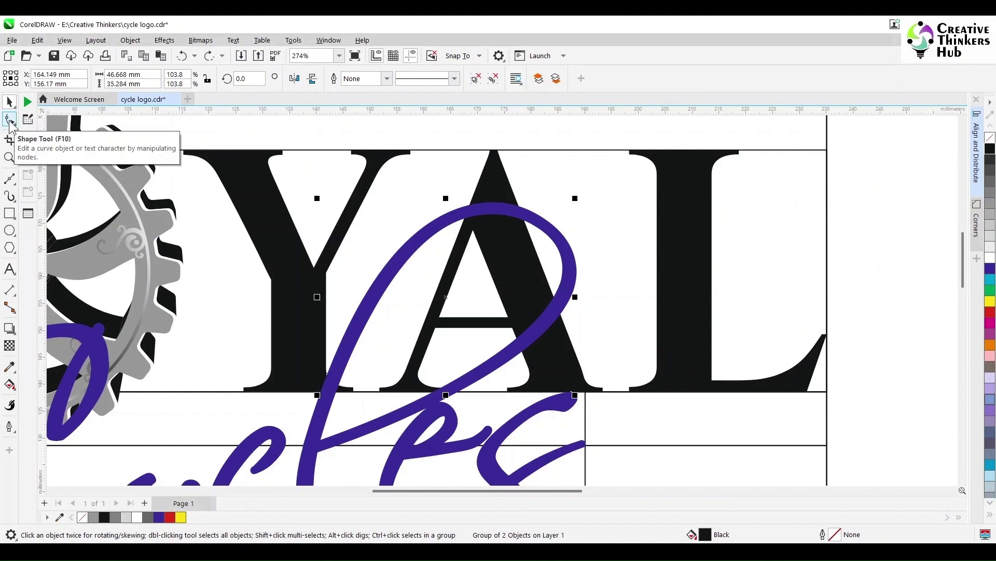
# Bring the overlap pieces in front of the script and fill them yellow
pyautogui.hotkey('shift', 'pagedown')
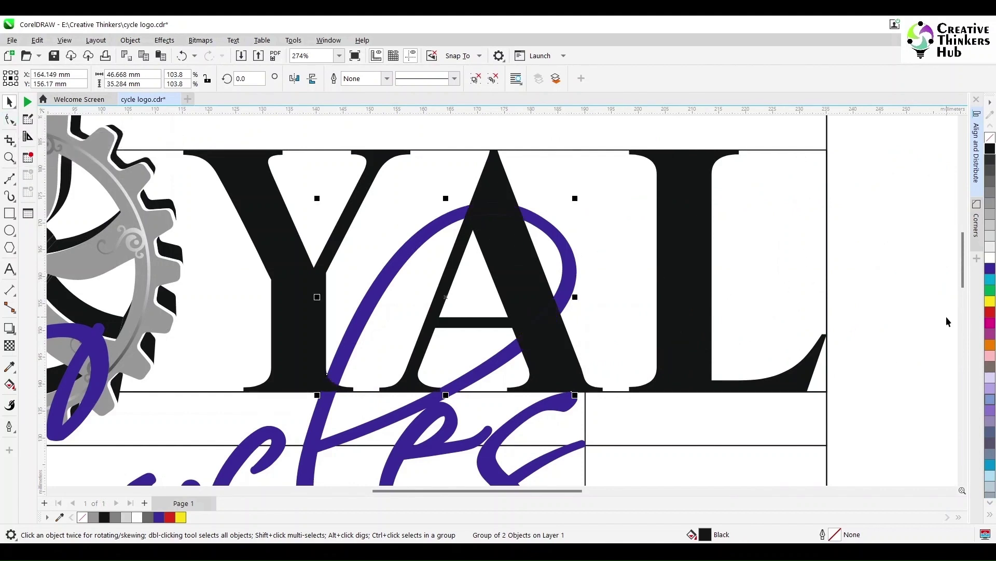
pyautogui.hotkey('ctrl', 'z')
pyautogui.click(990, 301)
pyautogui.click(786, 313)
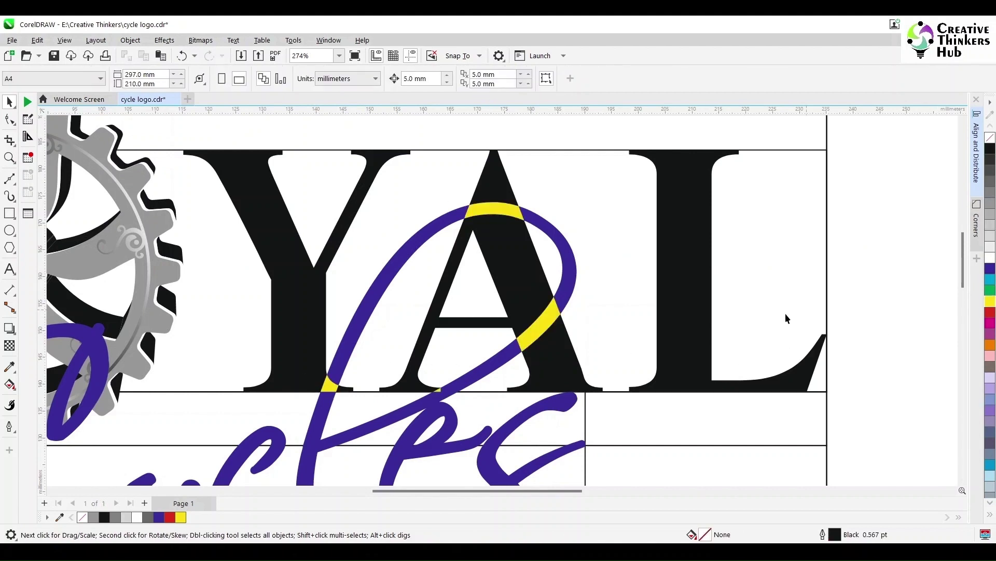
# Break apart the yellow overlap curve on the A and delete the piece crossing its thick lower leg
pyautogui.click(544, 335)
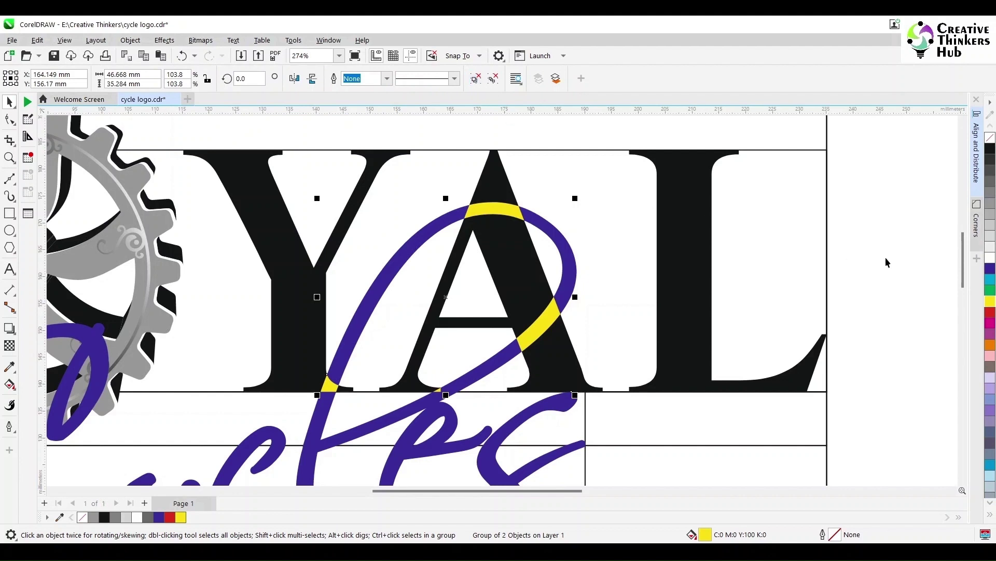
pyautogui.keyDown('ctrl'); pyautogui.click(557, 316); pyautogui.keyUp('ctrl')
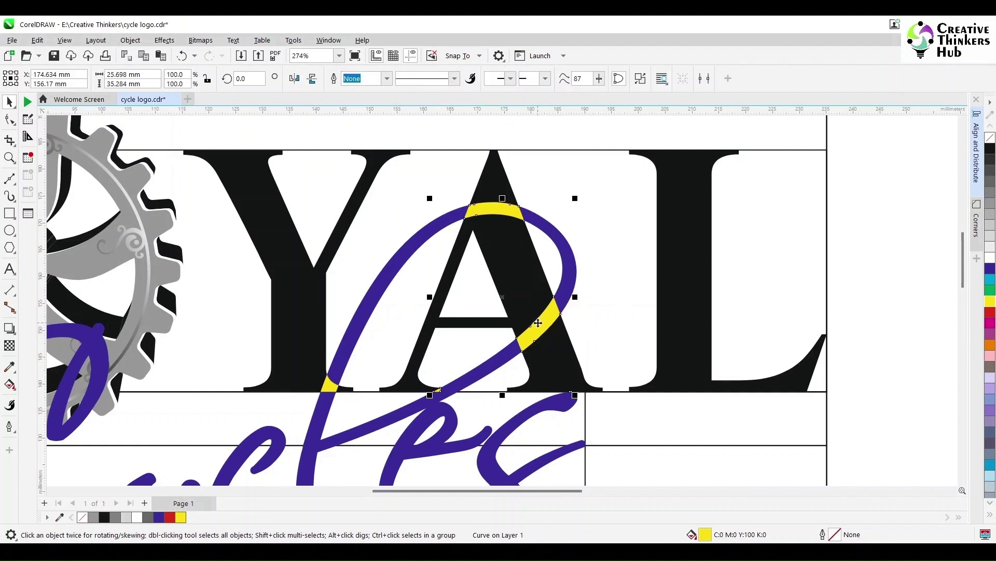
pyautogui.click(641, 78)
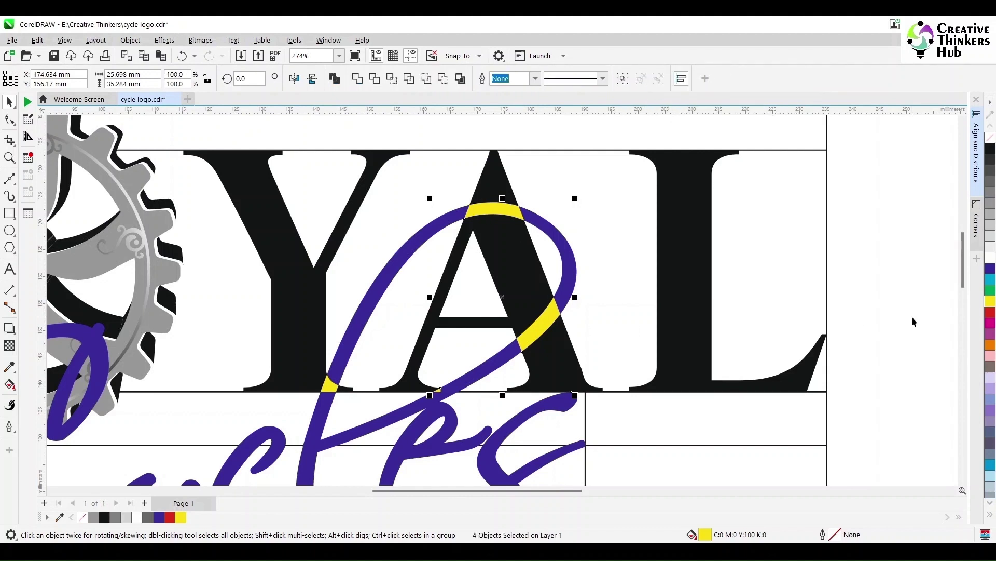
pyautogui.click(491, 208)
pyautogui.click(535, 337)
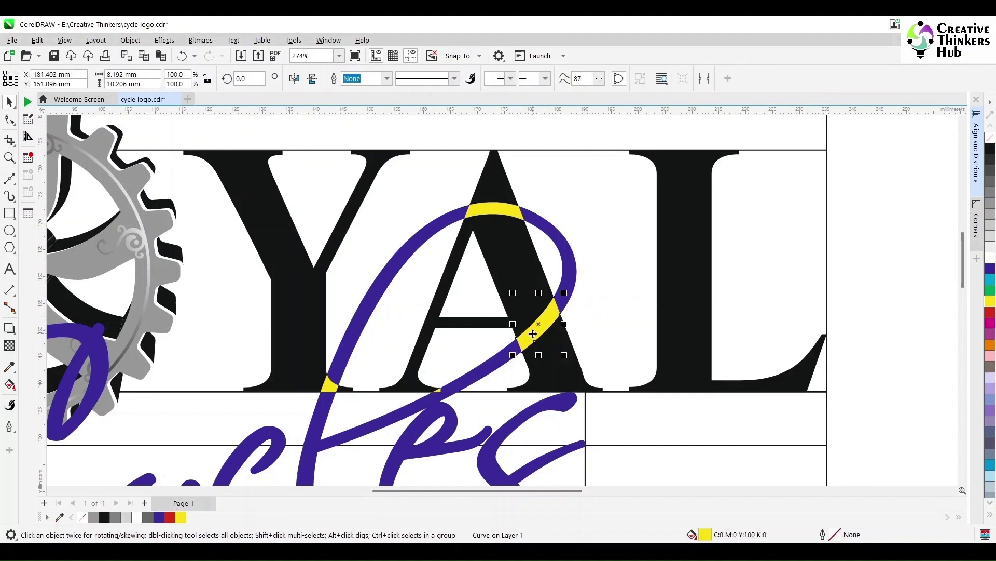
pyautogui.press('Delete')
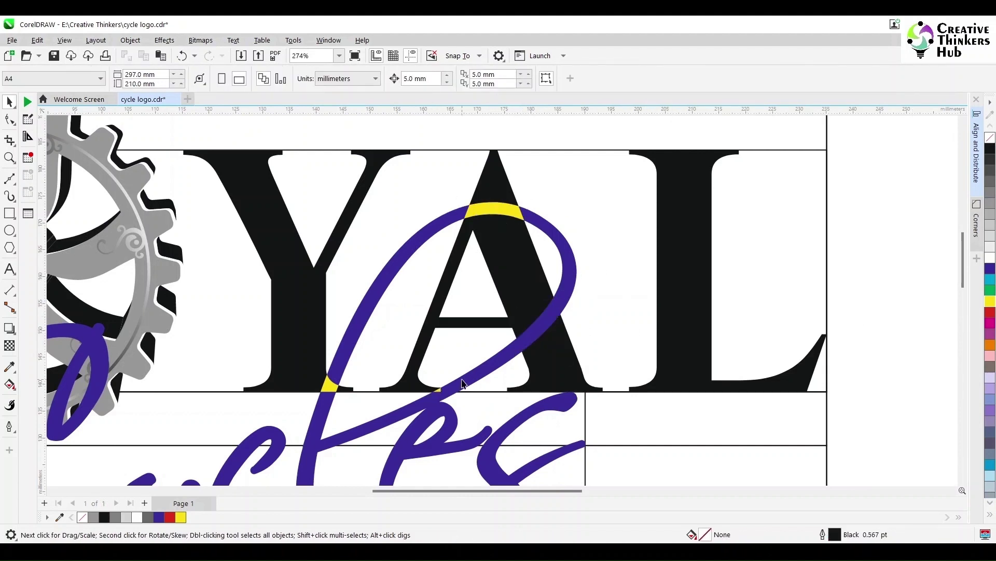
# Fill the overlap pieces at the A's thin foot and near its apex black, and delete the yellow piece on the Y's foot
pyautogui.click(439, 393)
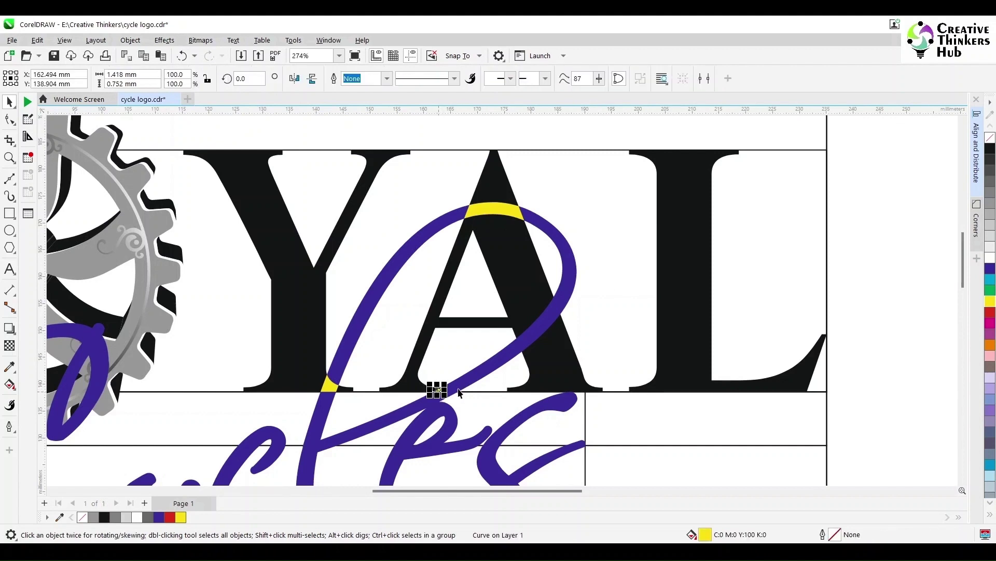
pyautogui.click(989, 150)
pyautogui.click(494, 212)
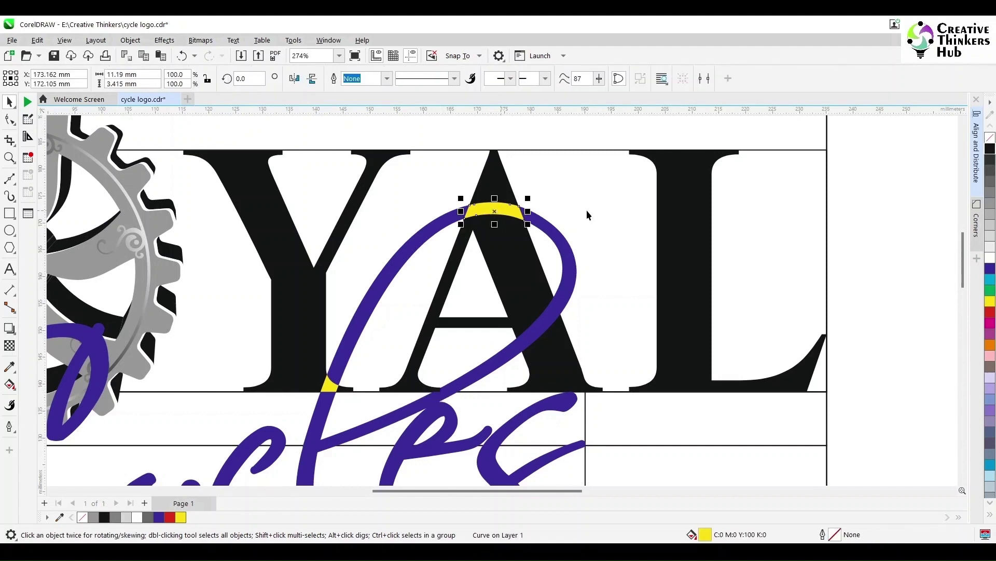
pyautogui.click(989, 150)
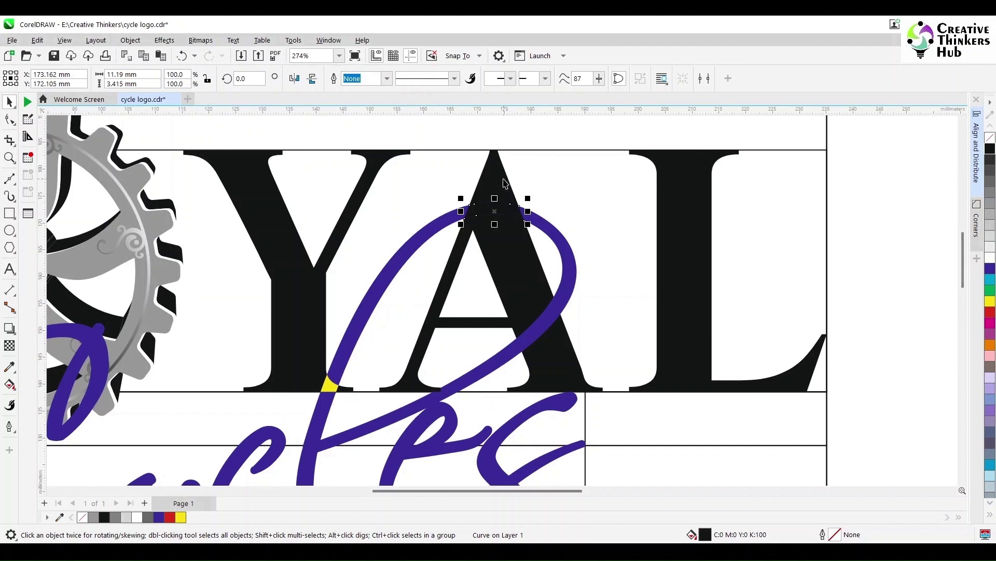
pyautogui.click(328, 387)
pyautogui.press('Delete')
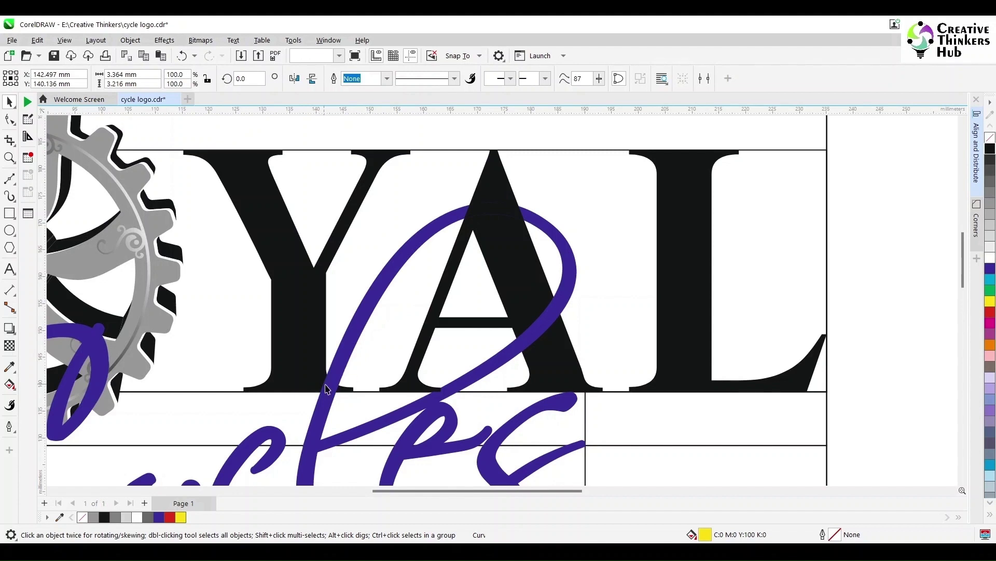
# Trim the purple Cycles script with the black overlap piece near the A's apex
pyautogui.scroll(-5, 328, 390)
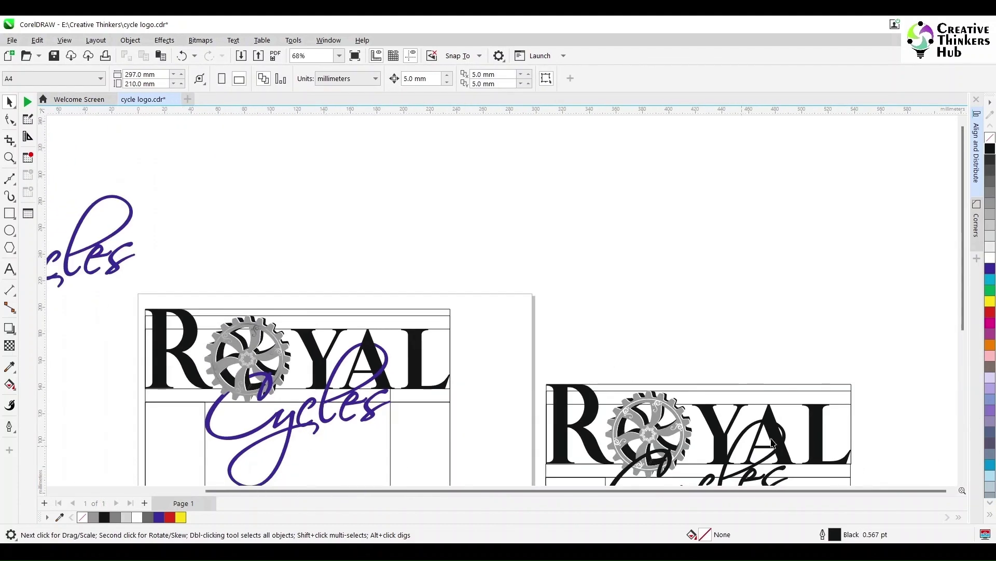
pyautogui.scroll(-3, 370, 324)
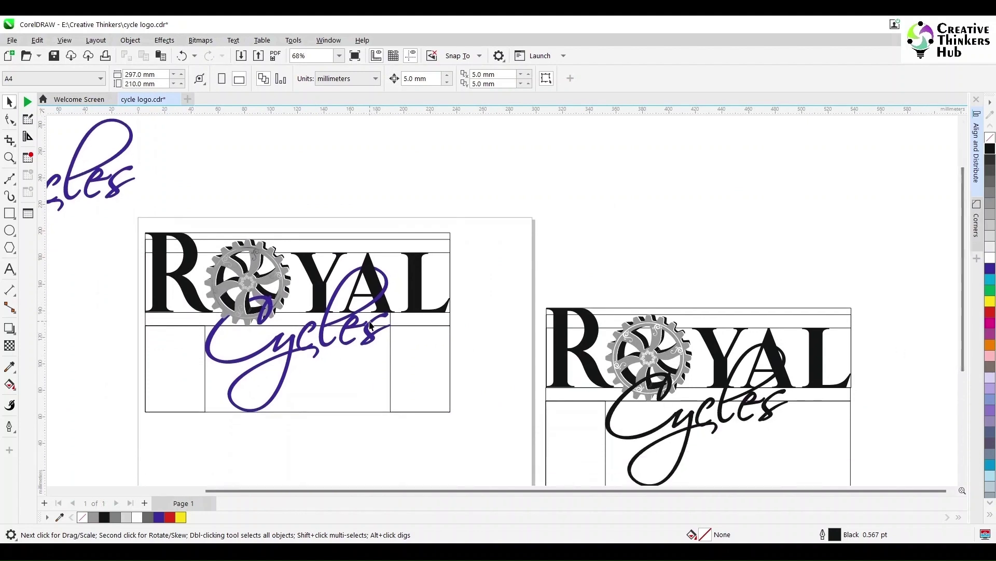
pyautogui.click(368, 273)
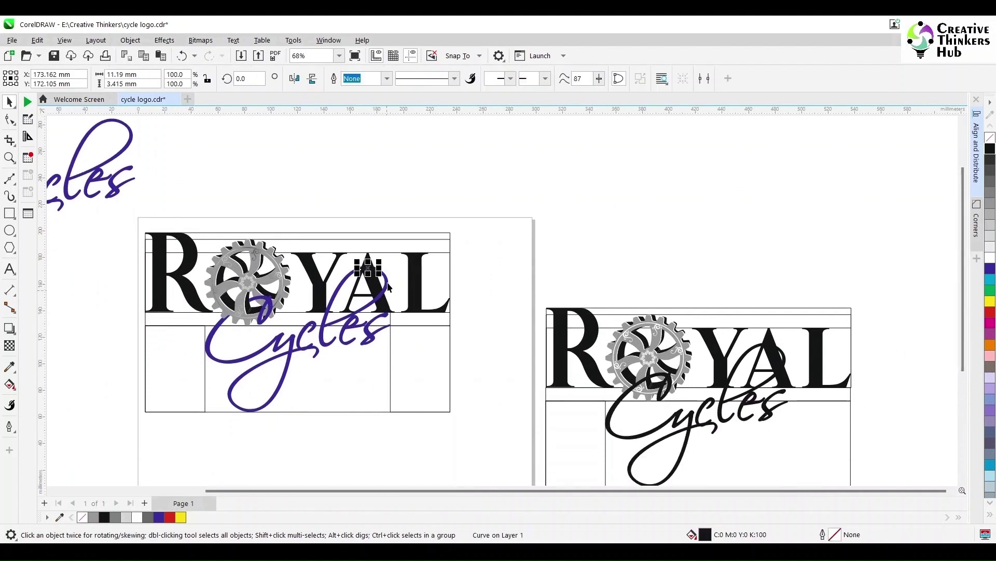
pyautogui.keyDown('shift'); pyautogui.click(387, 282); pyautogui.keyUp('shift')
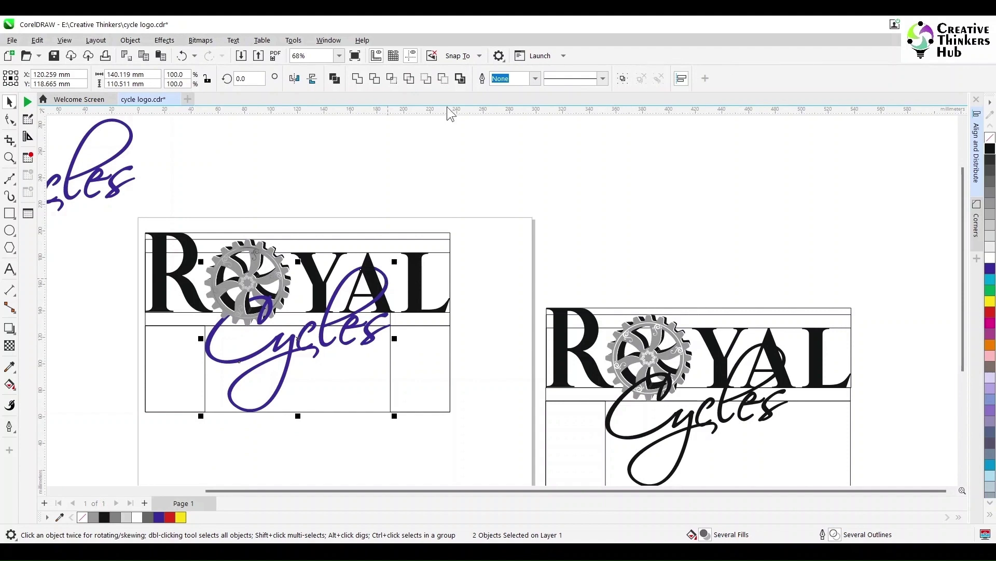
pyautogui.click(356, 236)
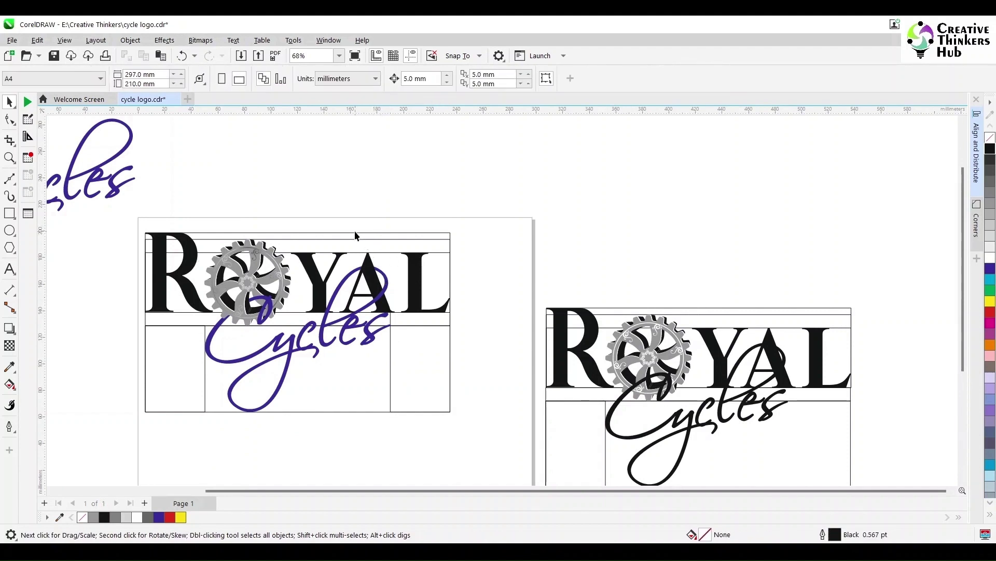
# Delete the script's leftover sliver nodes inside the A just below its apex
pyautogui.click(374, 282)
pyautogui.click(377, 280)
pyautogui.click(379, 274)
pyautogui.scroll(6, 378, 275)
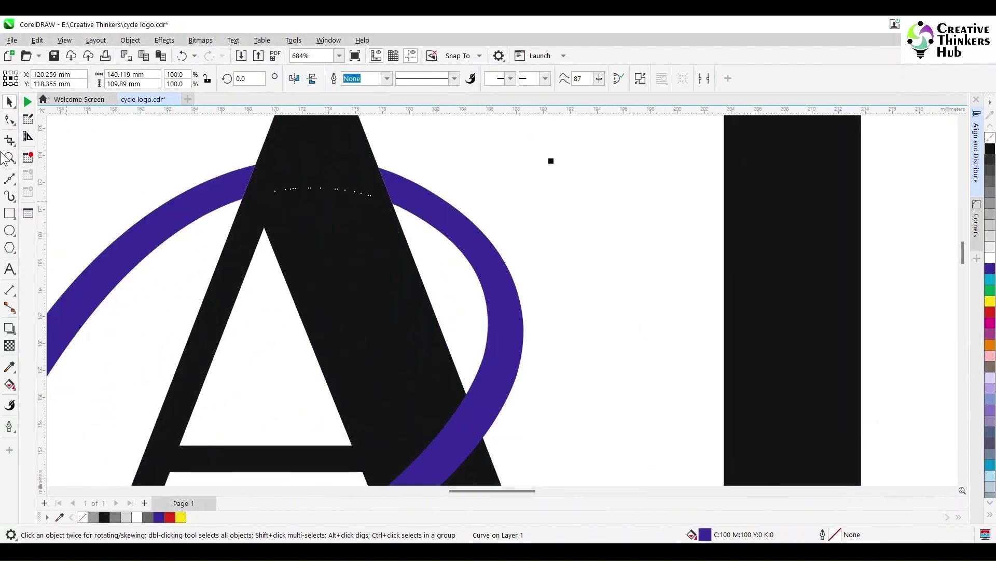
pyautogui.click(9, 119)
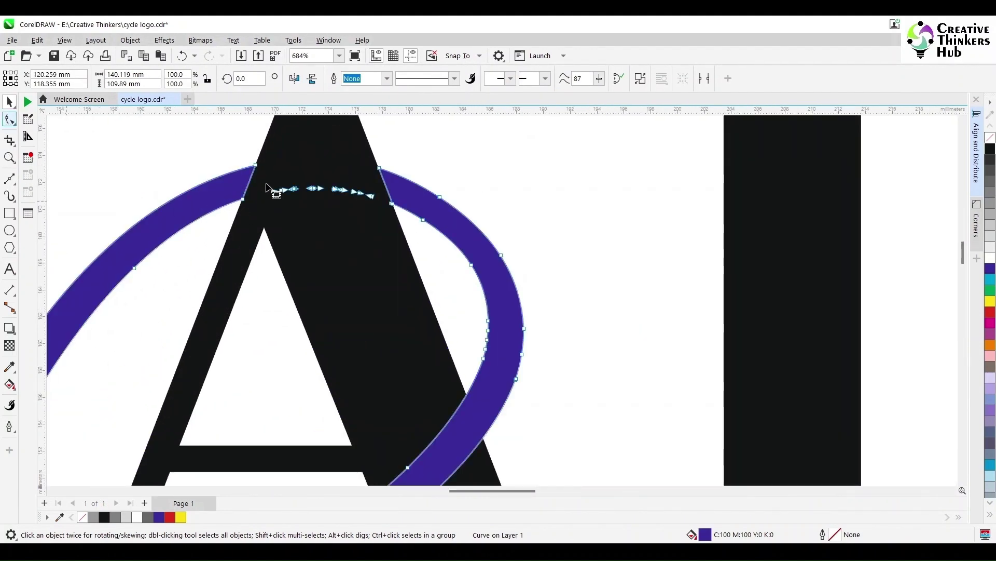
pyautogui.moveTo(263, 176); pyautogui.dragTo(378, 213)
pyautogui.press('Delete')
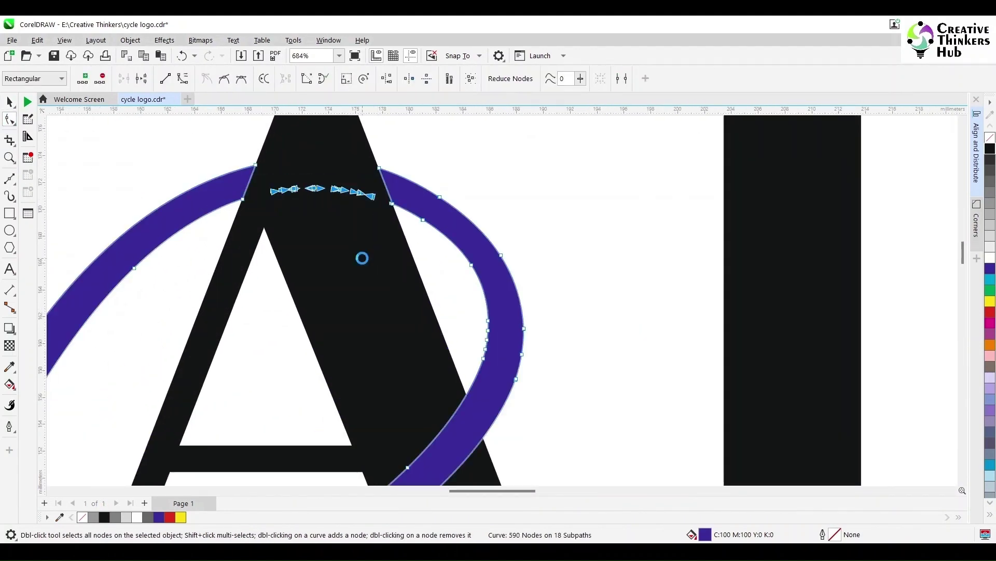
# Trim the Cycles script with the small black overlap piece at the A's thin foot
pyautogui.scroll(-2, 363, 283)
pyautogui.scroll(-4, 360, 291)
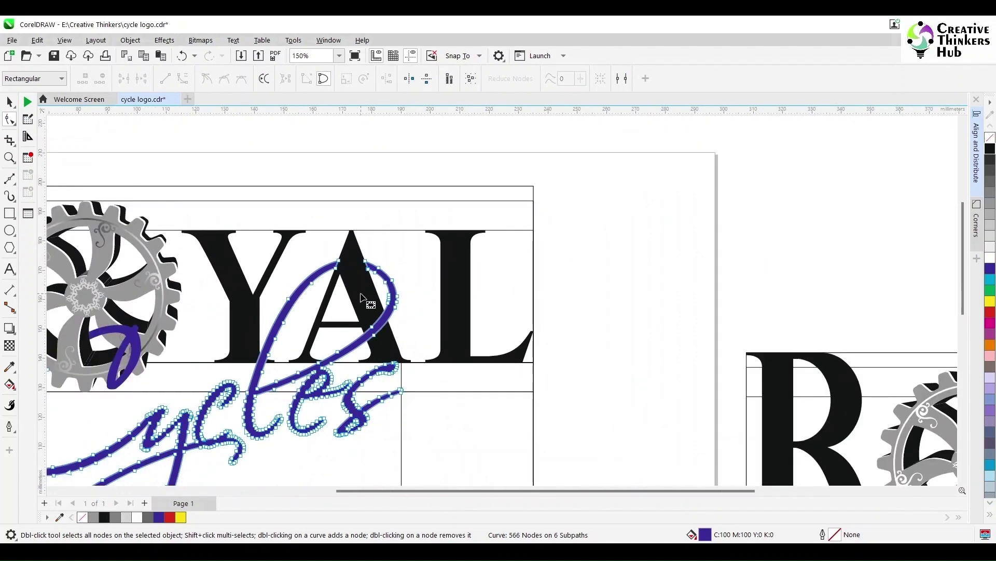
pyautogui.scroll(4, 348, 346)
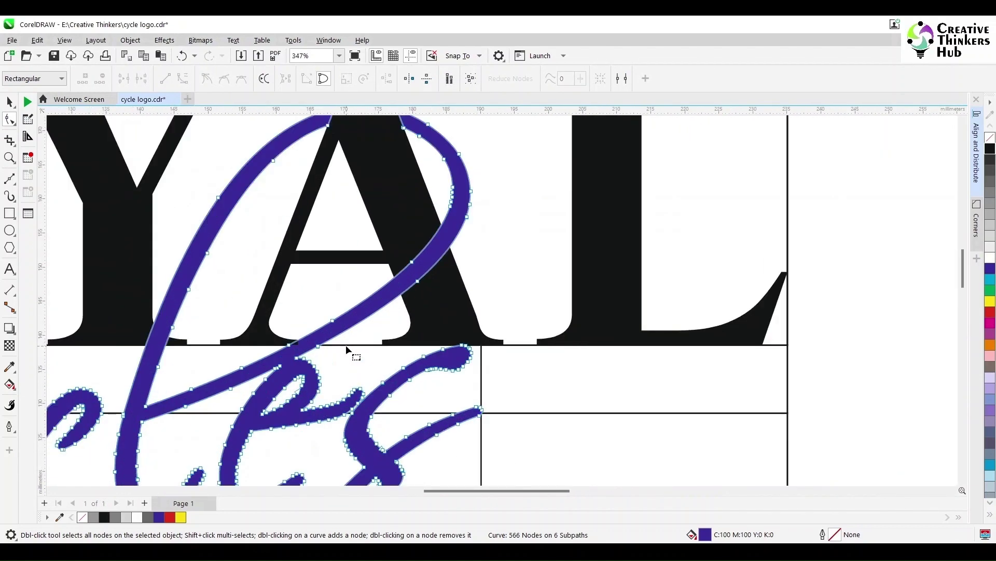
pyautogui.scroll(2, 348, 349)
pyautogui.press('space')
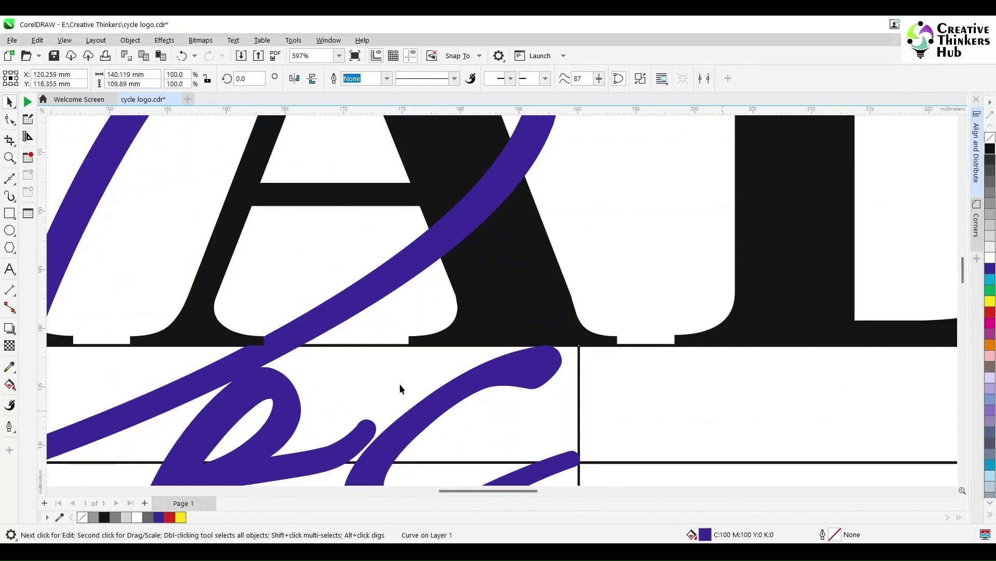
pyautogui.keyDown('shift'); pyautogui.click(309, 335); pyautogui.keyUp('shift')
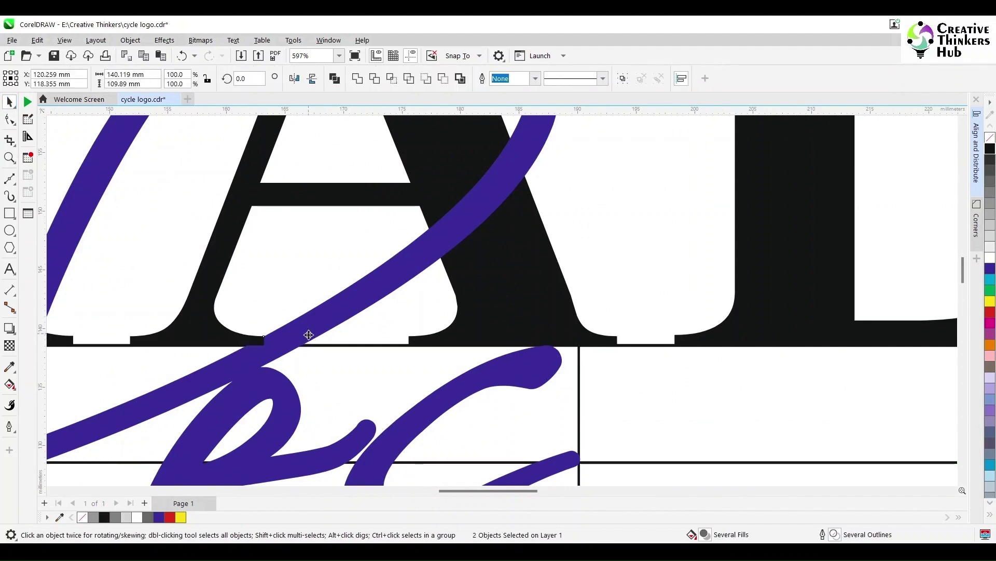
pyautogui.click(375, 77)
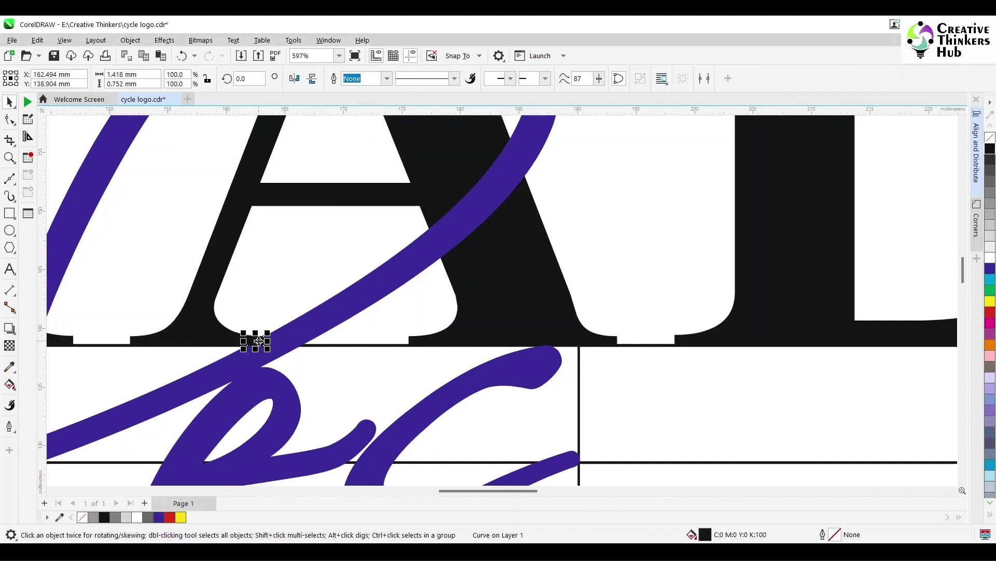
pyautogui.press('Escape')
# Delete the spare purple Cycles script lying outside the page
pyautogui.scroll(-10, 280, 357)
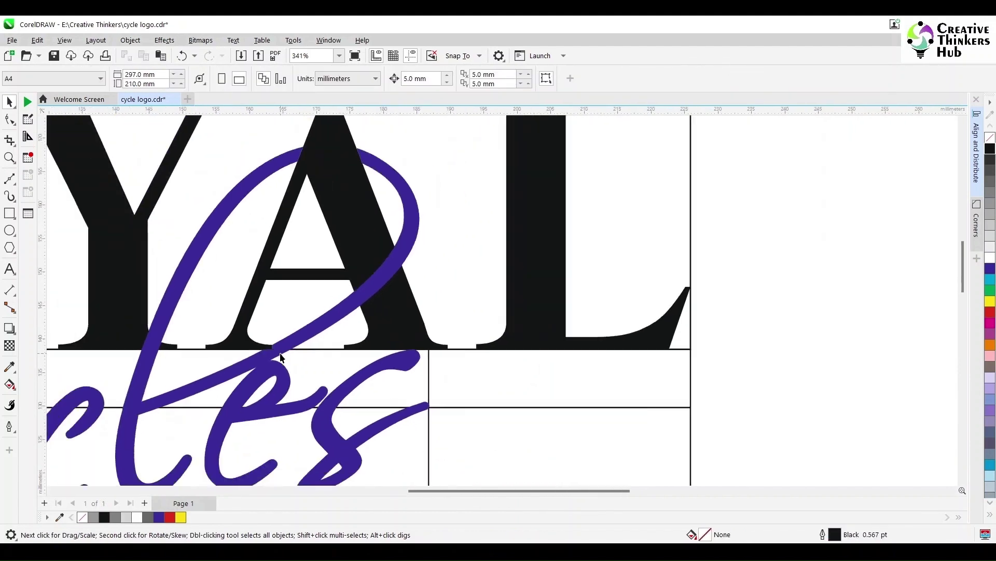
pyautogui.scroll(-3, 552, 497)
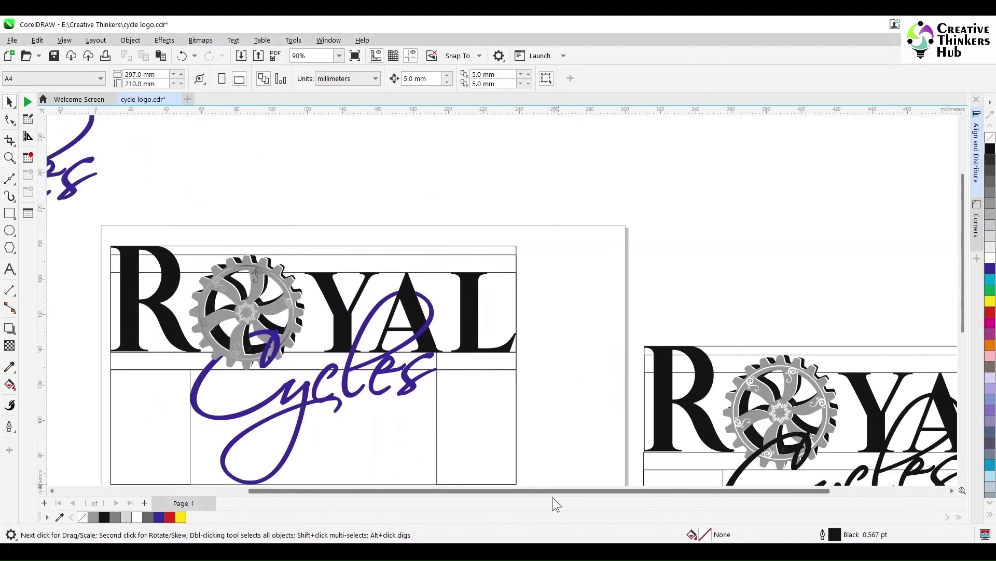
pyautogui.click(230, 285)
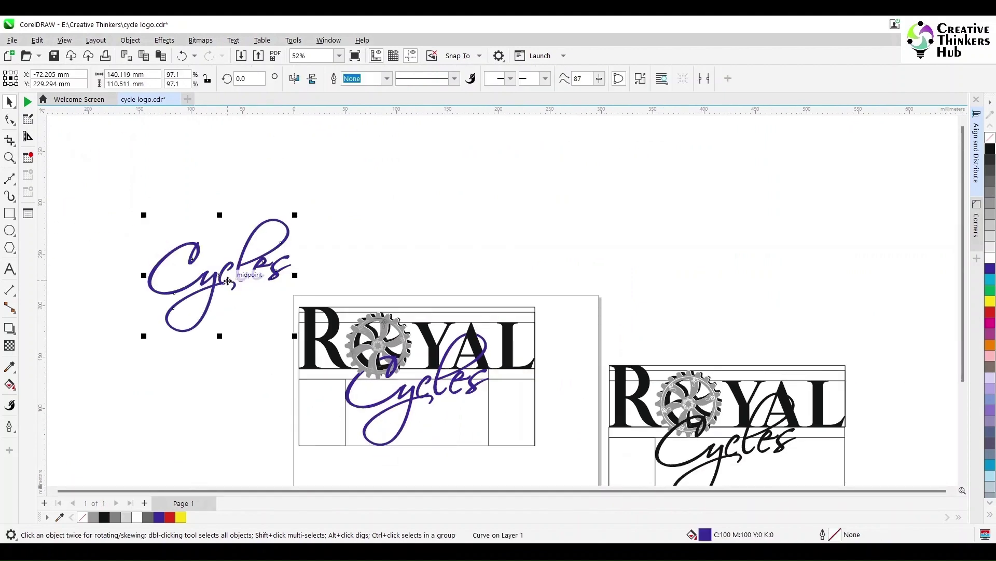
pyautogui.press('Delete')
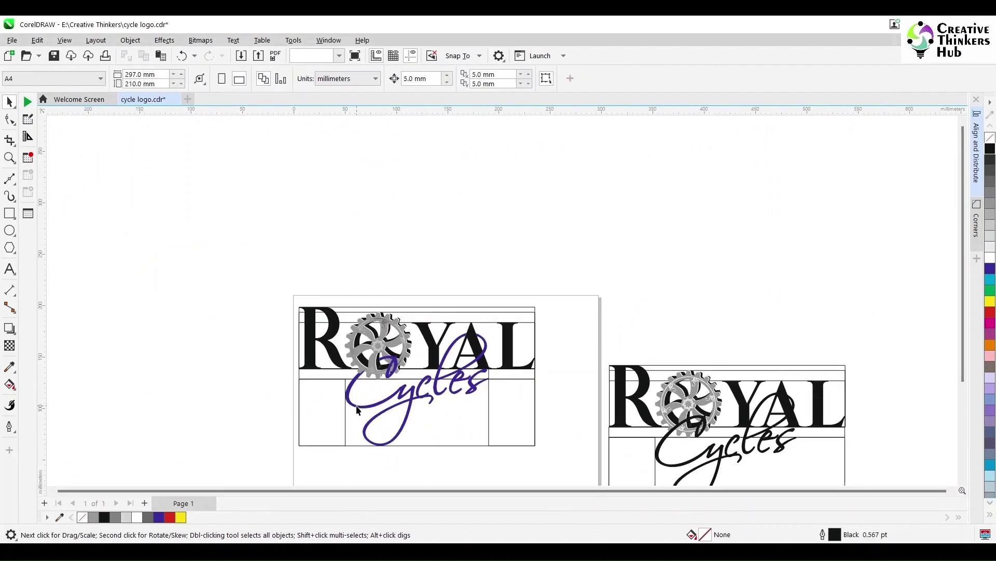
# Delete the black Cycles script and the guide frame from the ROYAL copy beside the page
pyautogui.click(357, 406)
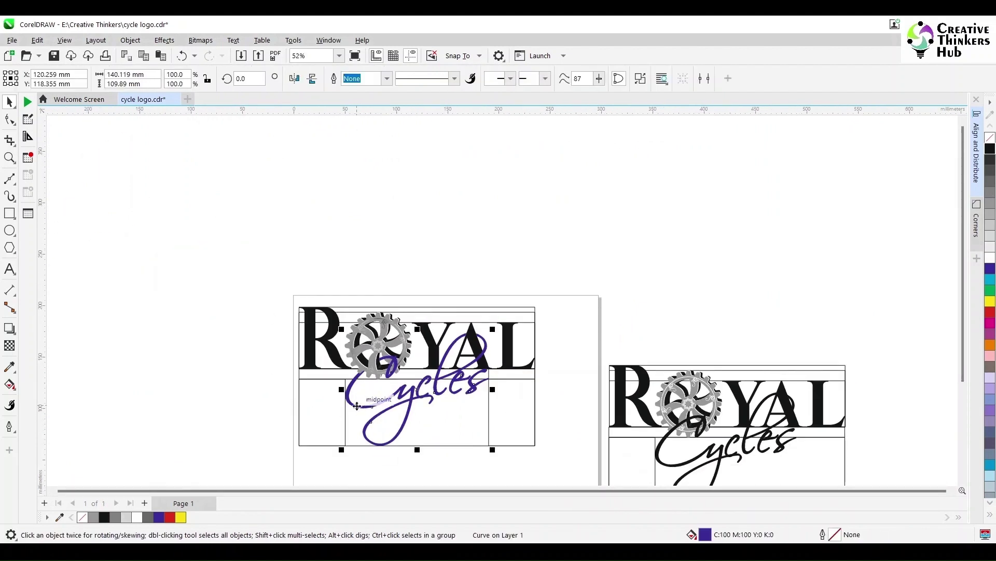
pyautogui.click(331, 421)
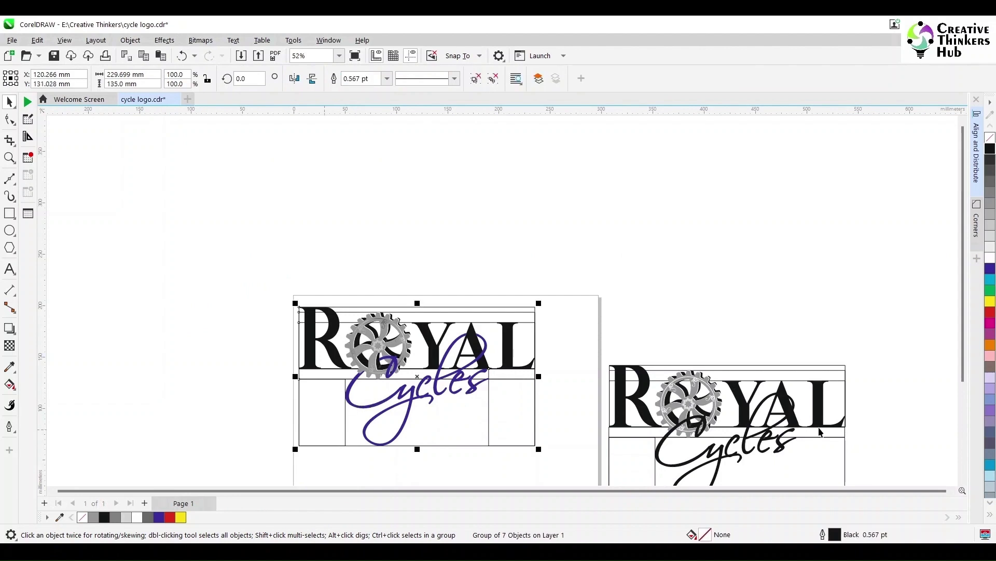
pyautogui.moveTo(963, 347); pyautogui.dragTo(961, 397)
pyautogui.click(773, 356)
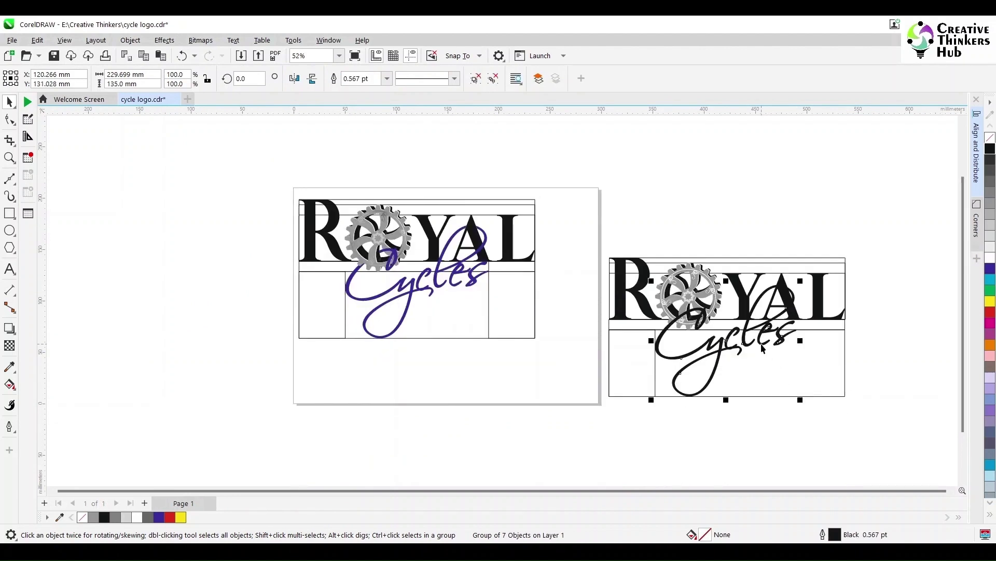
pyautogui.hotkey('ctrl', 'z')
pyautogui.click(646, 375)
pyautogui.click(640, 383)
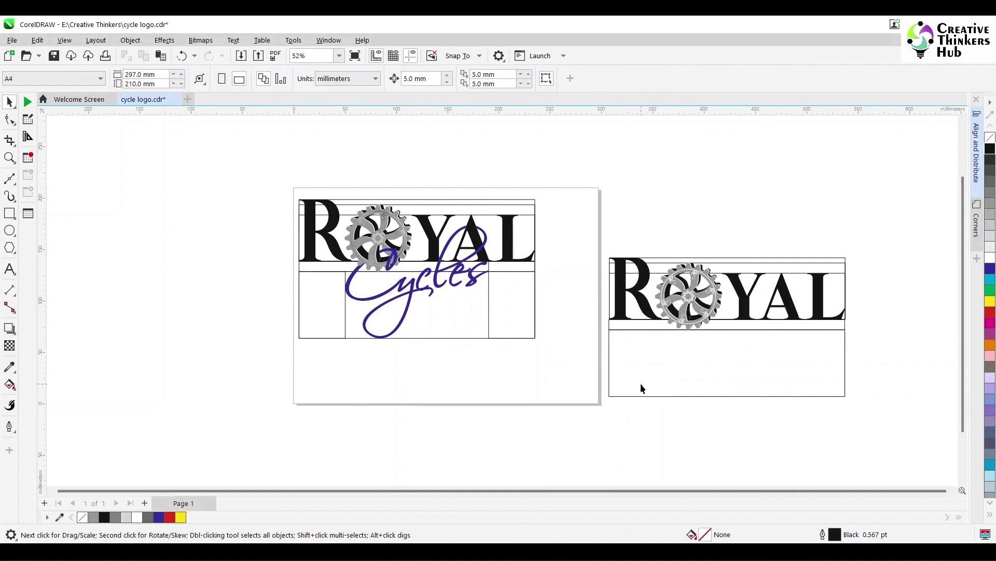
pyautogui.press('Escape')
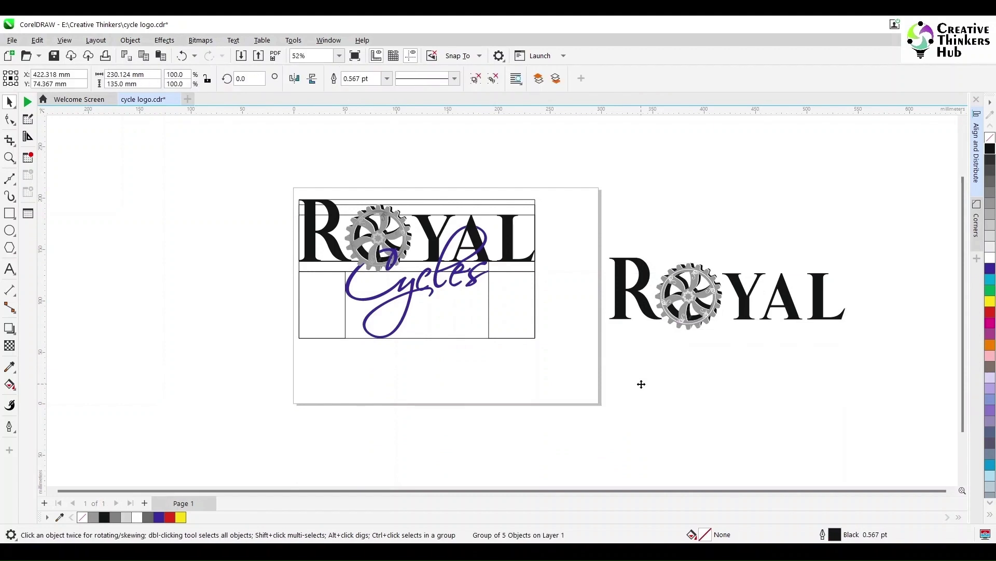
# Duplicate the page logo's guide frame and all purple Cycles script pieces, and align the duplicates over the ROYAL copy beside the page
pyautogui.click(336, 307)
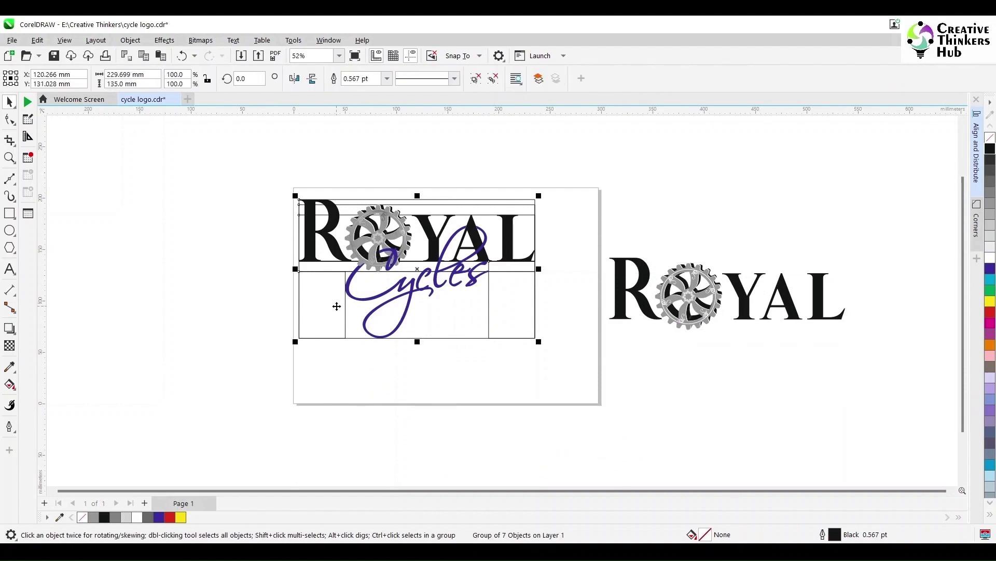
pyautogui.keyDown('shift'); pyautogui.click(365, 305); pyautogui.keyUp('shift')
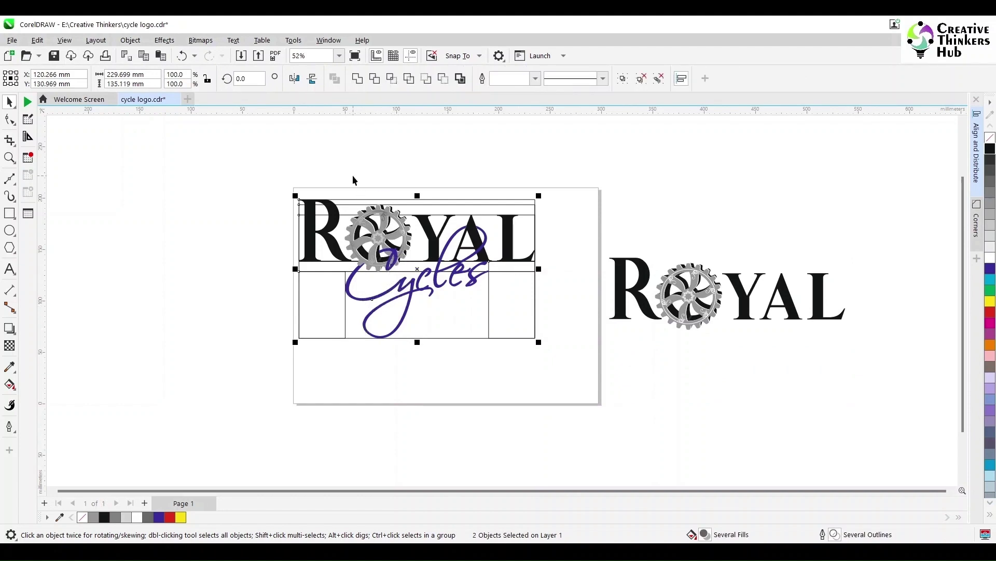
pyautogui.keyDown('shift'); pyautogui.click(416, 272); pyautogui.keyUp('shift')
pyautogui.moveTo(369, 297); pyautogui.dragTo(530, 381)
pyautogui.hotkey('ctrl', 'z')
pyautogui.keyDown('shift'); pyautogui.click(389, 292); pyautogui.keyUp('shift')
pyautogui.hotkey('ctrl', 'd')
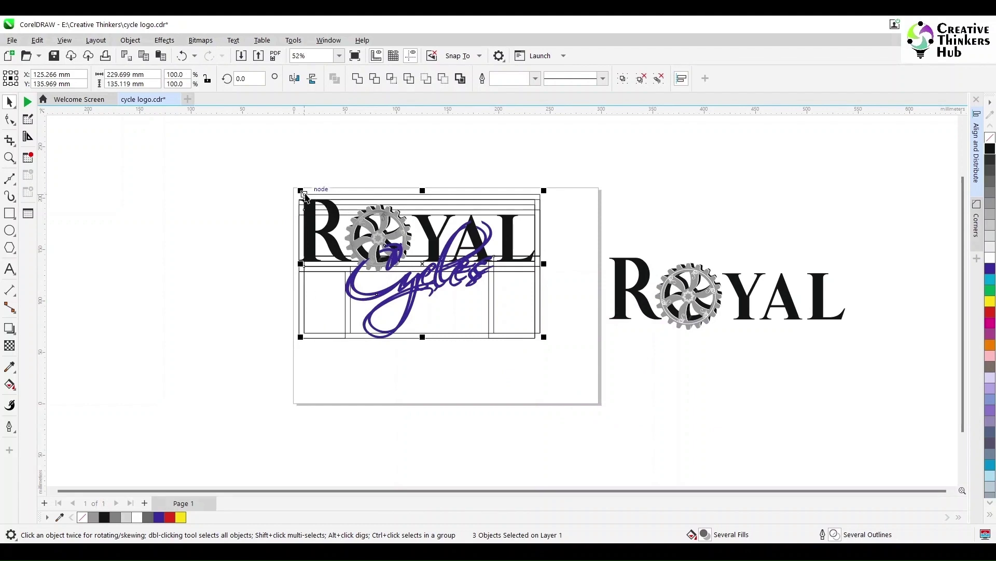
pyautogui.moveTo(305, 196); pyautogui.dragTo(611, 258)
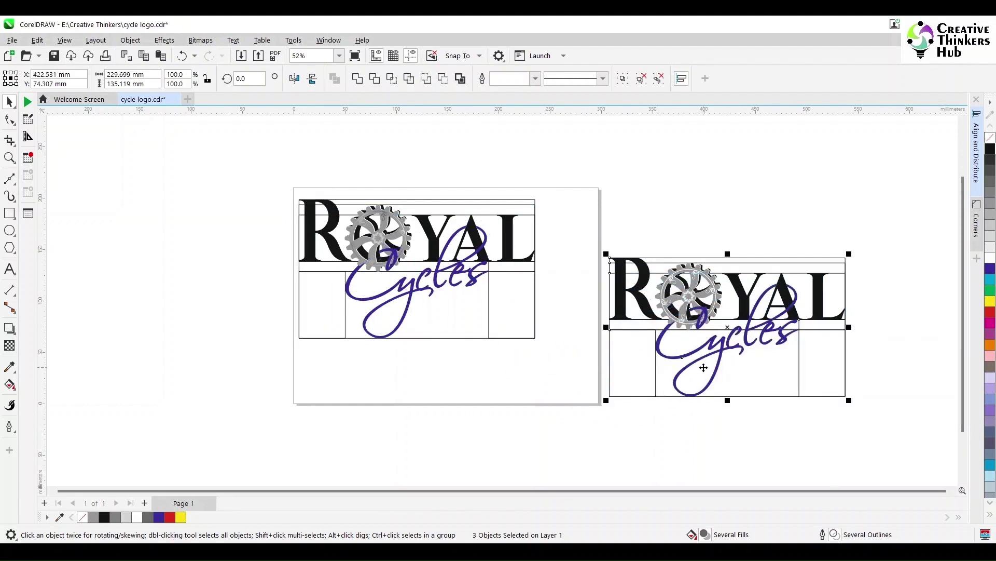
pyautogui.click(723, 435)
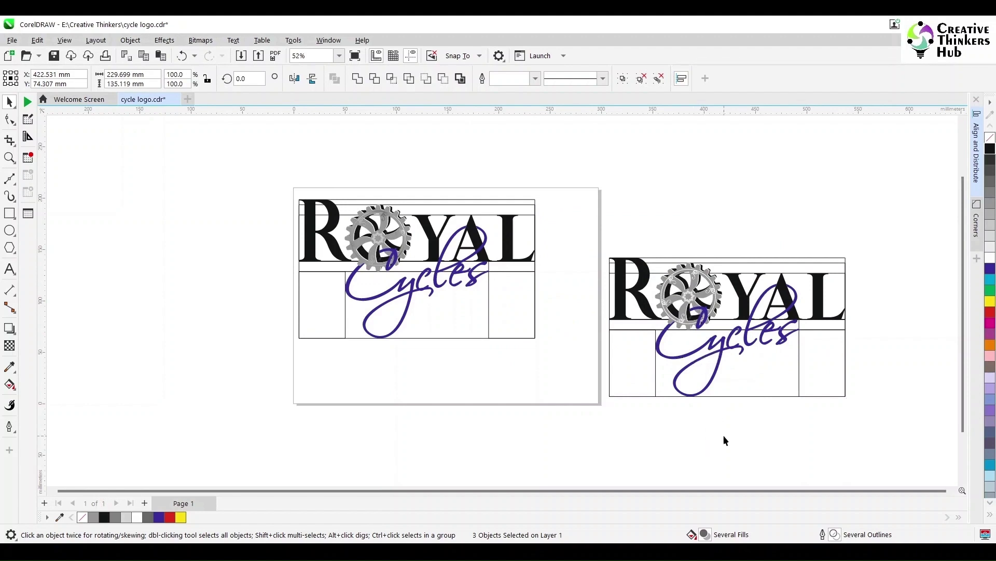
# Fill the duplicated Cycles script and its separate piece over the gear with black
pyautogui.click(716, 371)
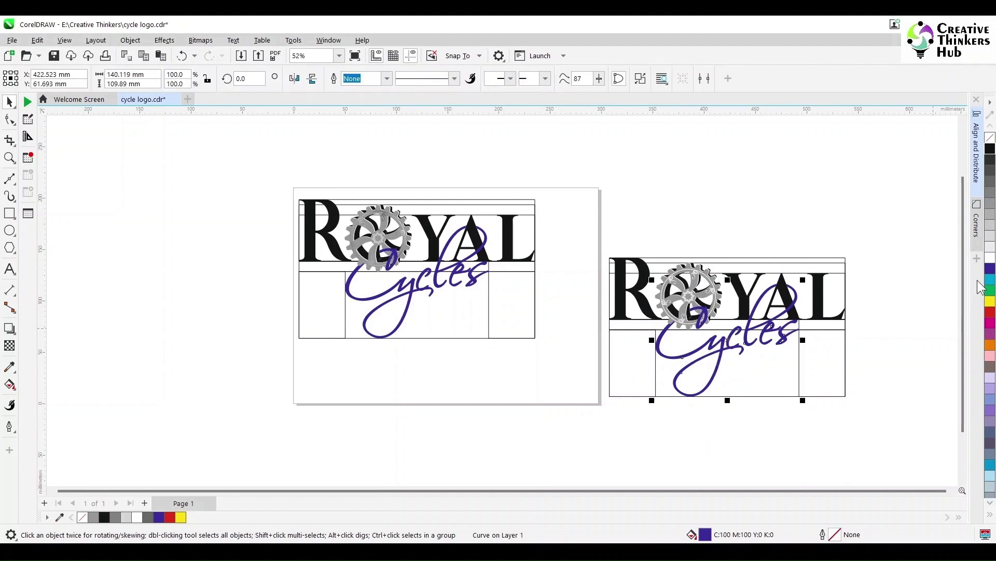
pyautogui.click(991, 150)
pyautogui.click(774, 442)
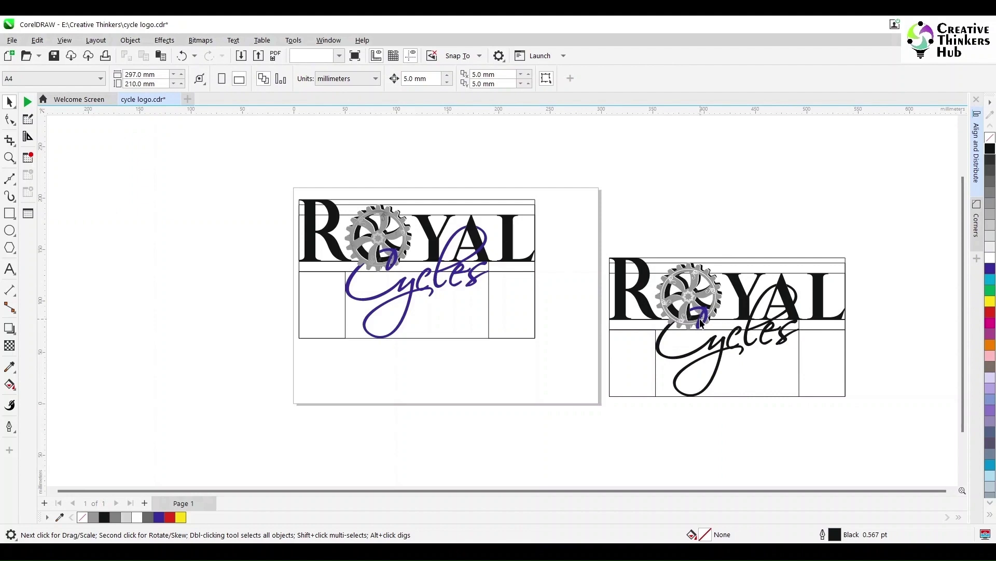
pyautogui.click(701, 323)
pyautogui.click(990, 150)
pyautogui.click(627, 459)
# Scale the purple-script logo and the black-script copy down to about 176 mm wide each, keeping them apart
pyautogui.moveTo(549, 343); pyautogui.dragTo(489, 311)
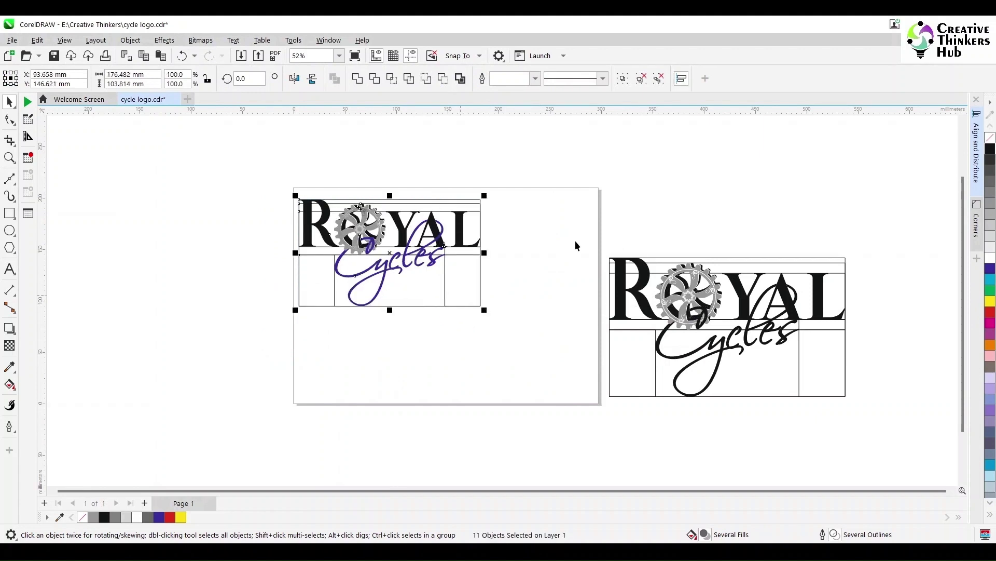
pyautogui.moveTo(575, 246); pyautogui.dragTo(861, 400)
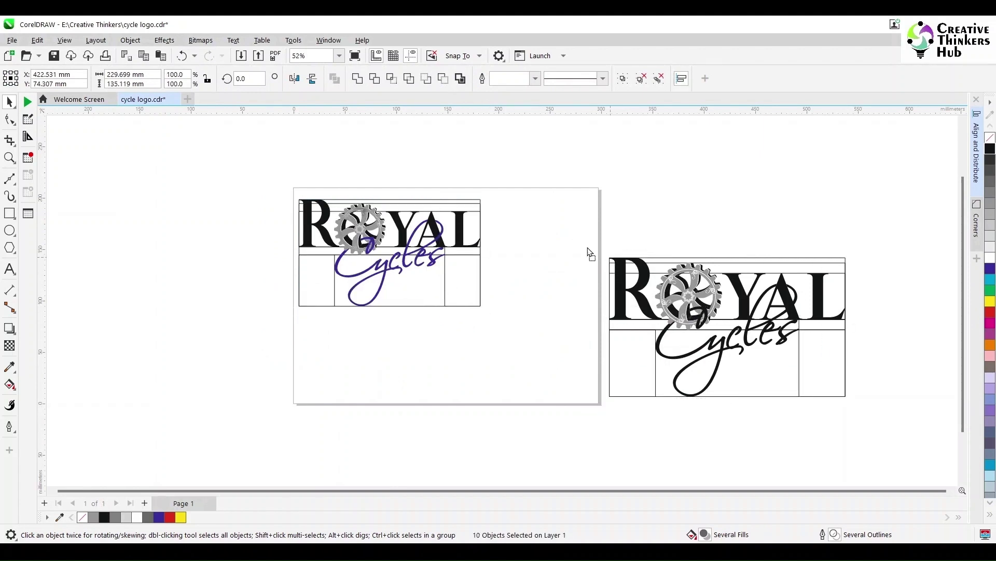
pyautogui.moveTo(610, 258); pyautogui.dragTo(483, 202)
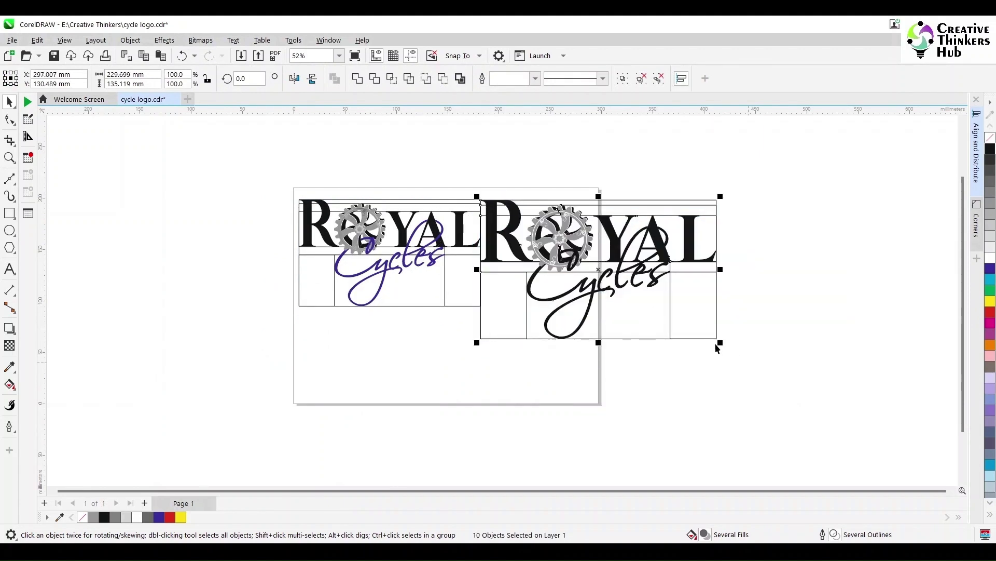
pyautogui.moveTo(719, 343); pyautogui.dragTo(672, 310)
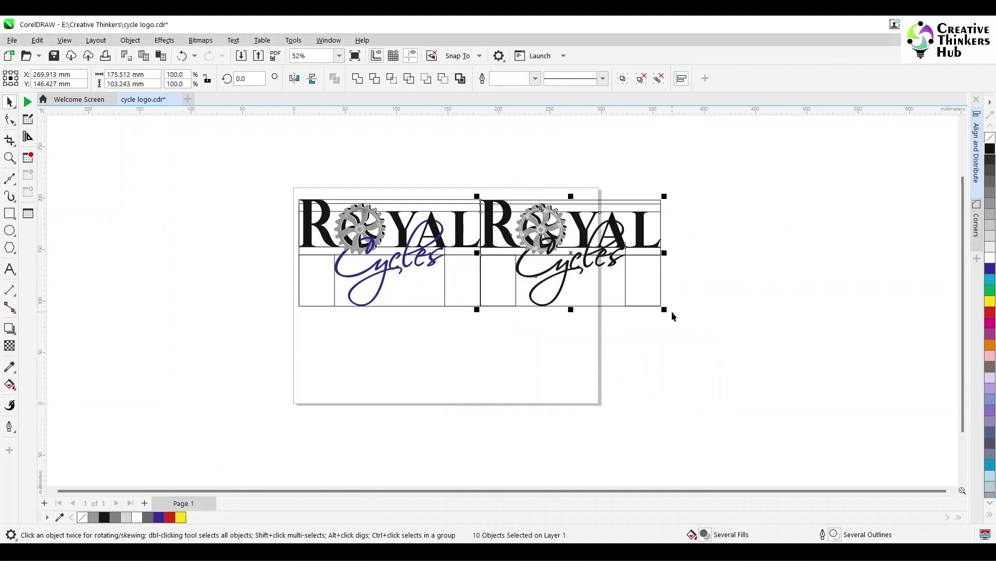
pyautogui.moveTo(484, 202); pyautogui.dragTo(555, 260)
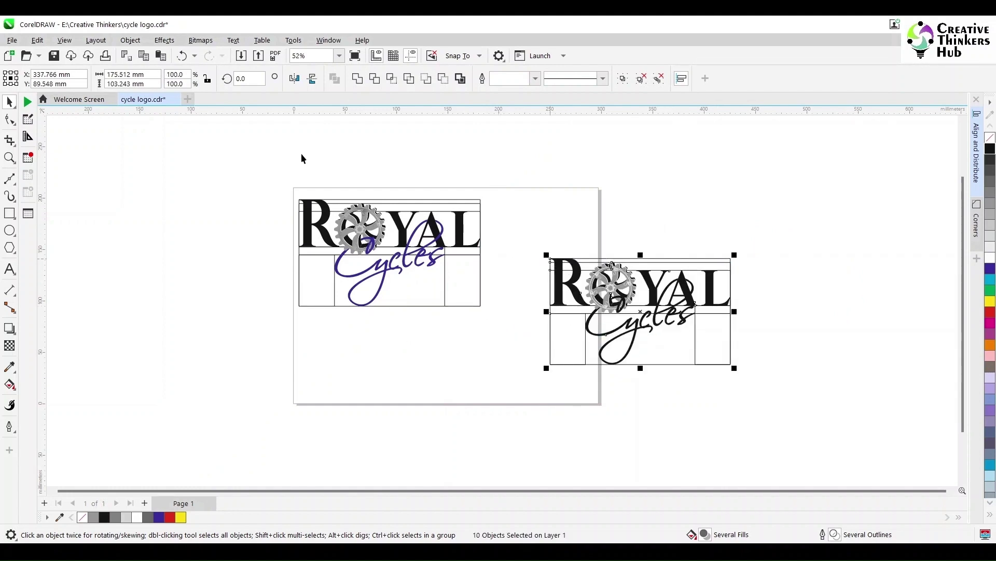
# Switch the A4 page to portrait and move the purple-script logo into the upper part of the page
pyautogui.click(226, 228)
pyautogui.click(222, 79)
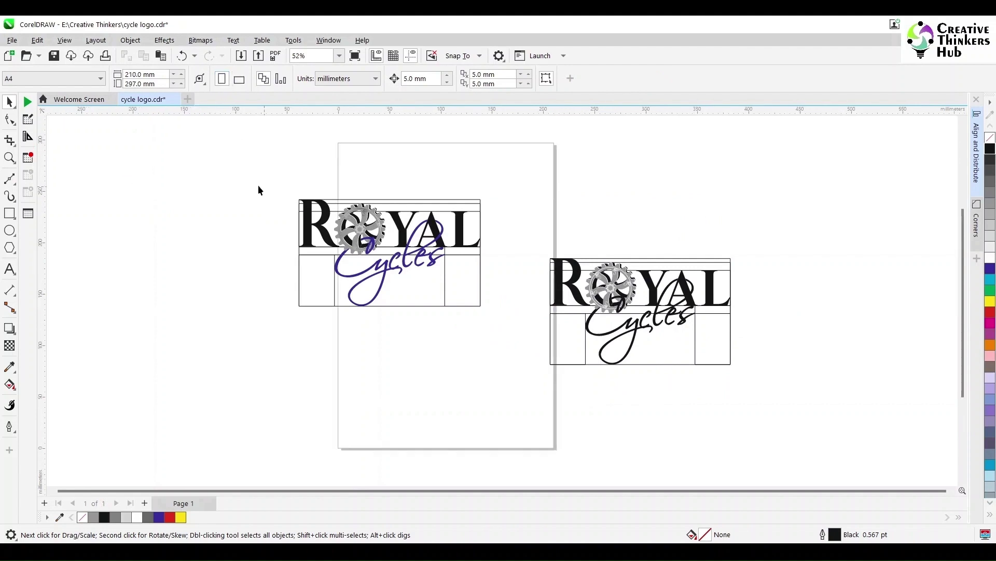
pyautogui.moveTo(497, 329); pyautogui.dragTo(497, 329)
pyautogui.moveTo(363, 228); pyautogui.dragTo(420, 181)
# Place the black-script logo directly below the purple-script logo on the page, aligning their side edges
pyautogui.moveTo(769, 244); pyautogui.dragTo(542, 388)
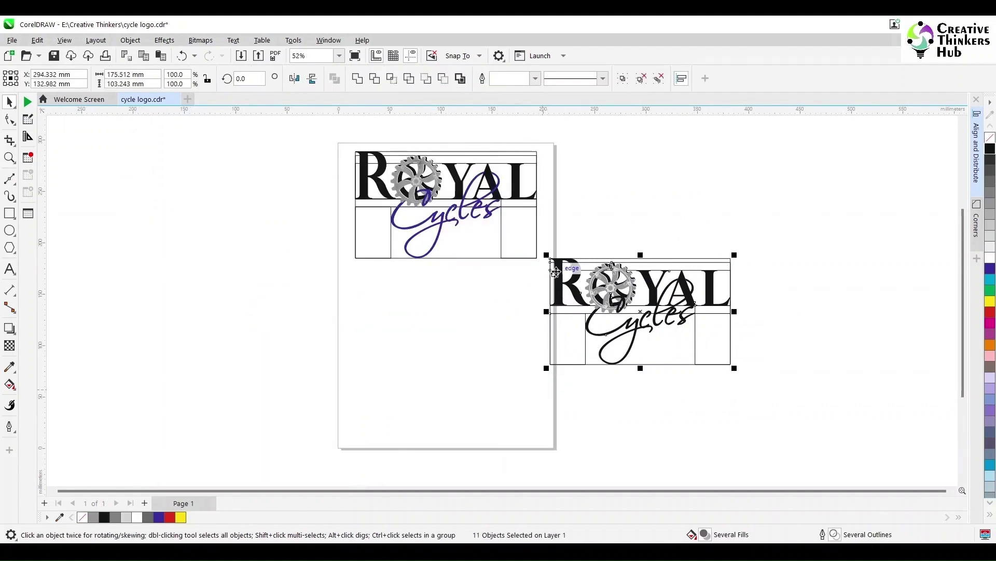
pyautogui.moveTo(551, 260); pyautogui.dragTo(356, 268)
pyautogui.click(588, 325)
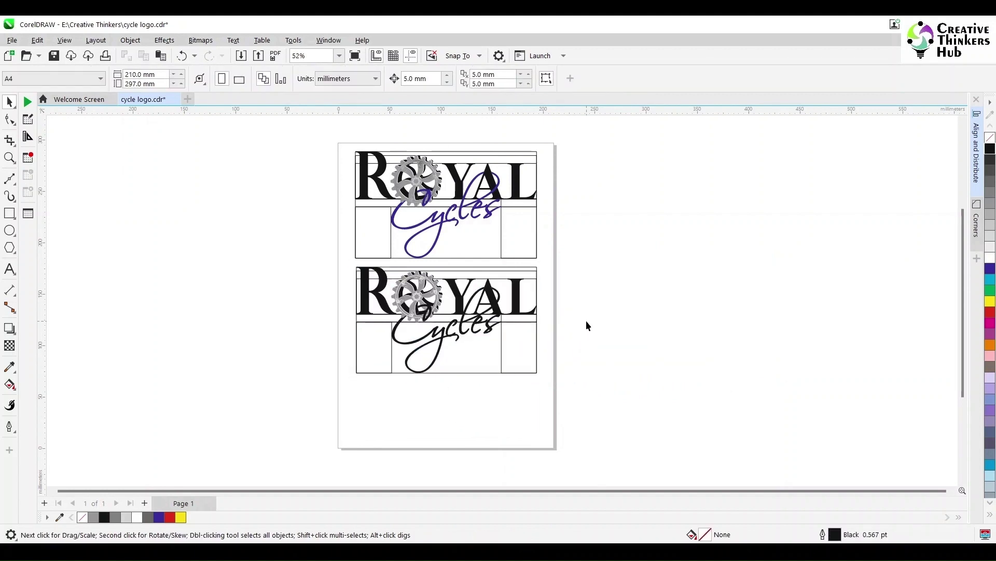
pyautogui.scroll(2, 586, 322)
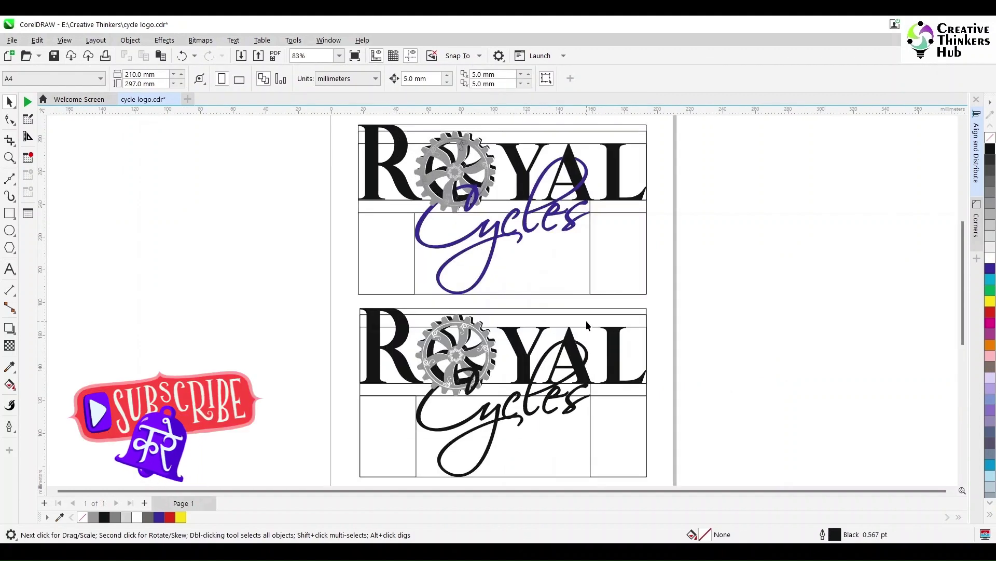